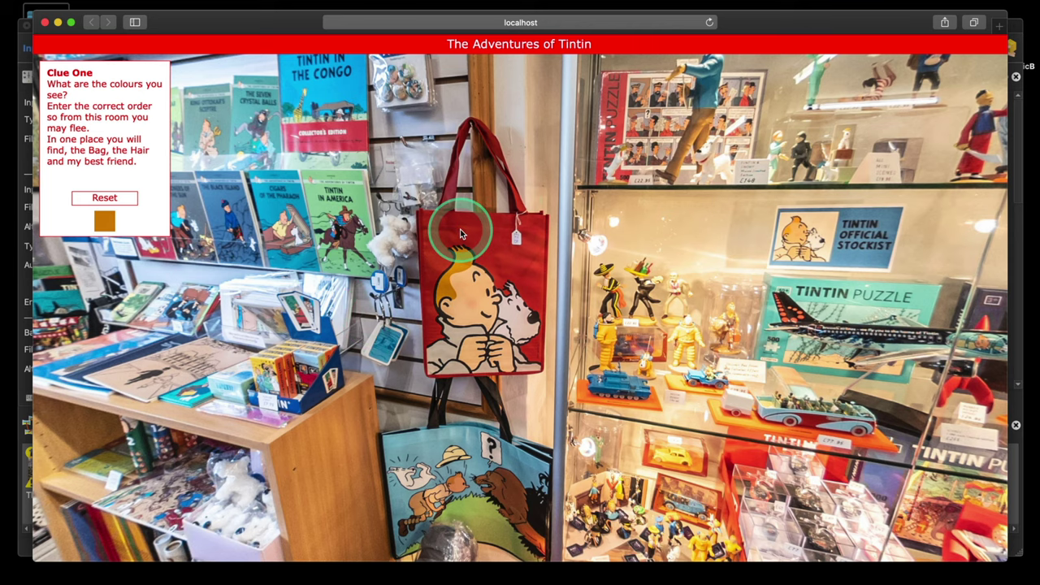
Try the colour order white, yellow, red for Clue One and reset the entry.
{"action": "left_click", "coordinate": [524, 325]}
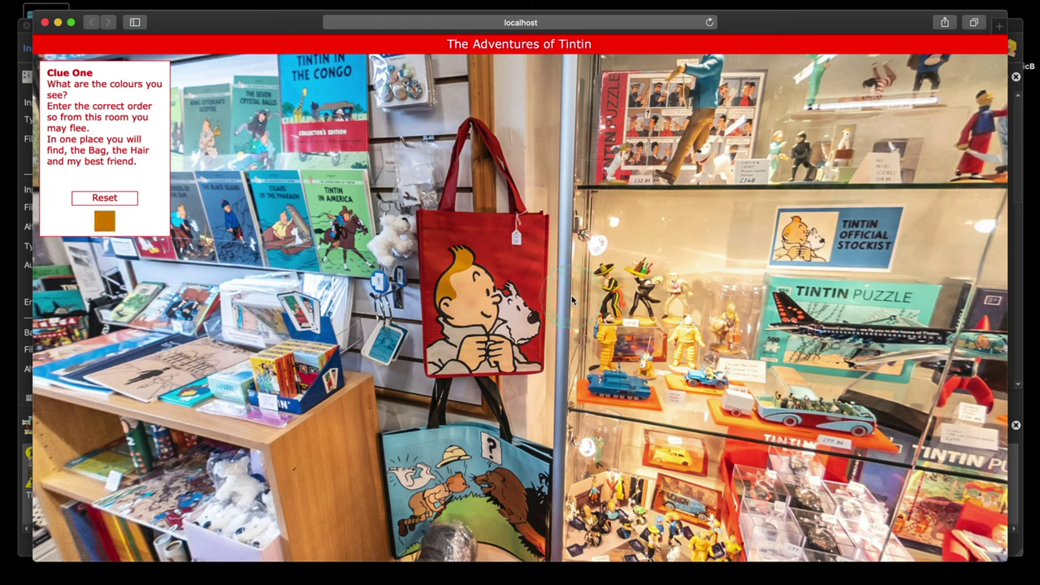
{"action": "left_click", "coordinate": [515, 328]}
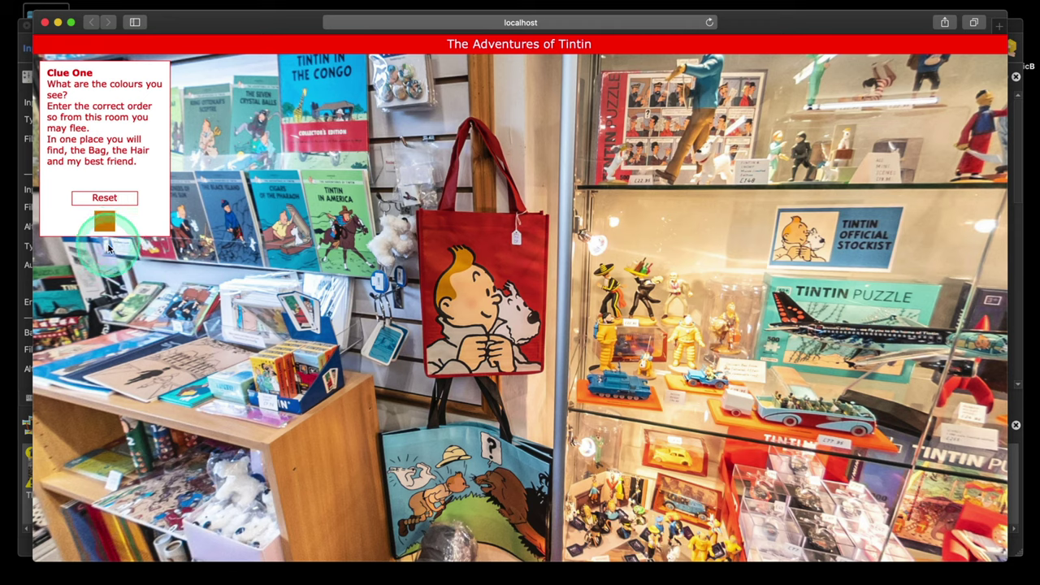
{"action": "left_click", "coordinate": [108, 240]}
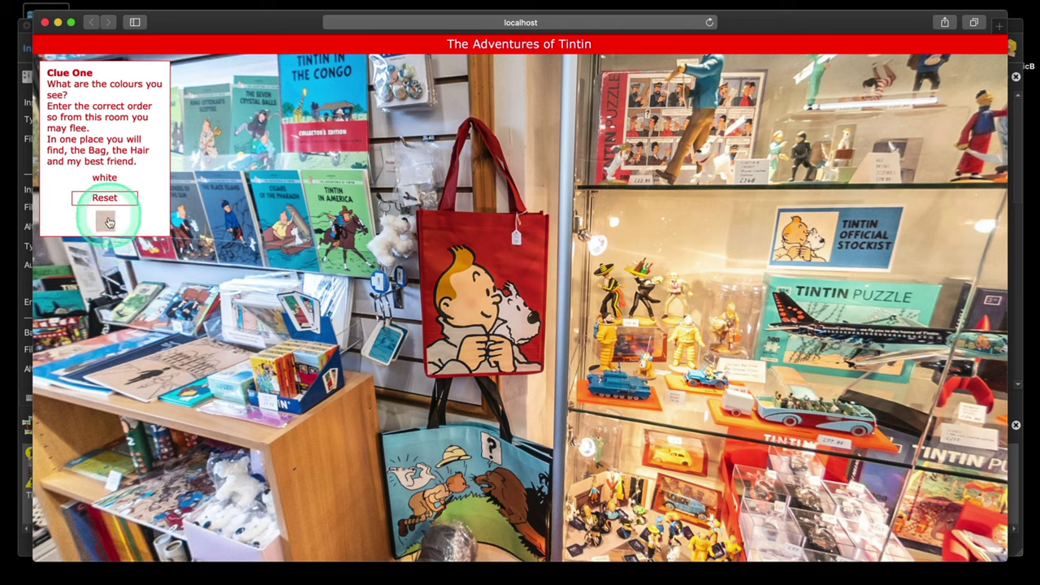
{"action": "left_click", "coordinate": [108, 265]}
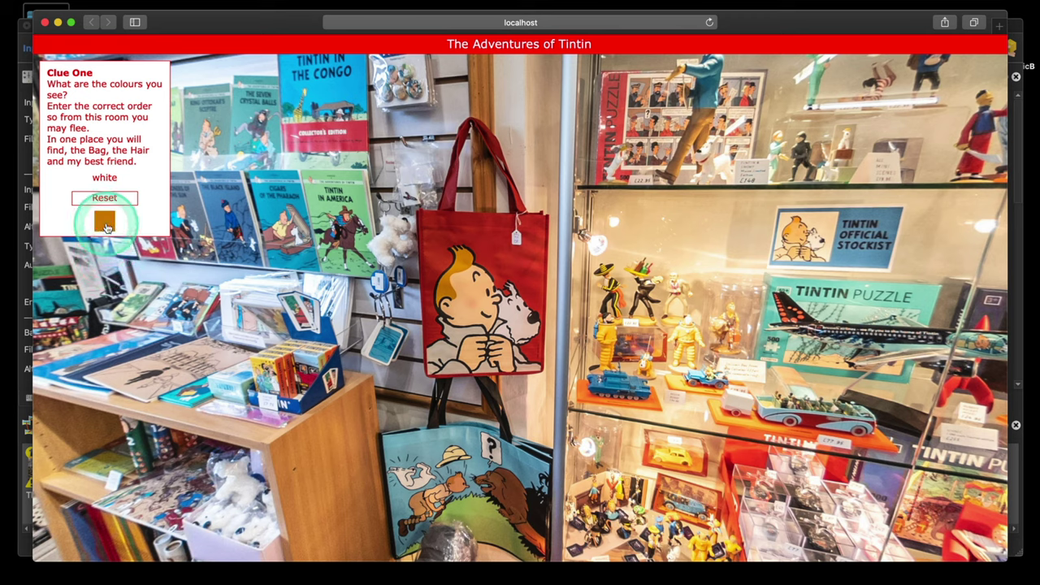
{"action": "left_click", "coordinate": [106, 253]}
{"action": "left_click", "coordinate": [104, 251]}
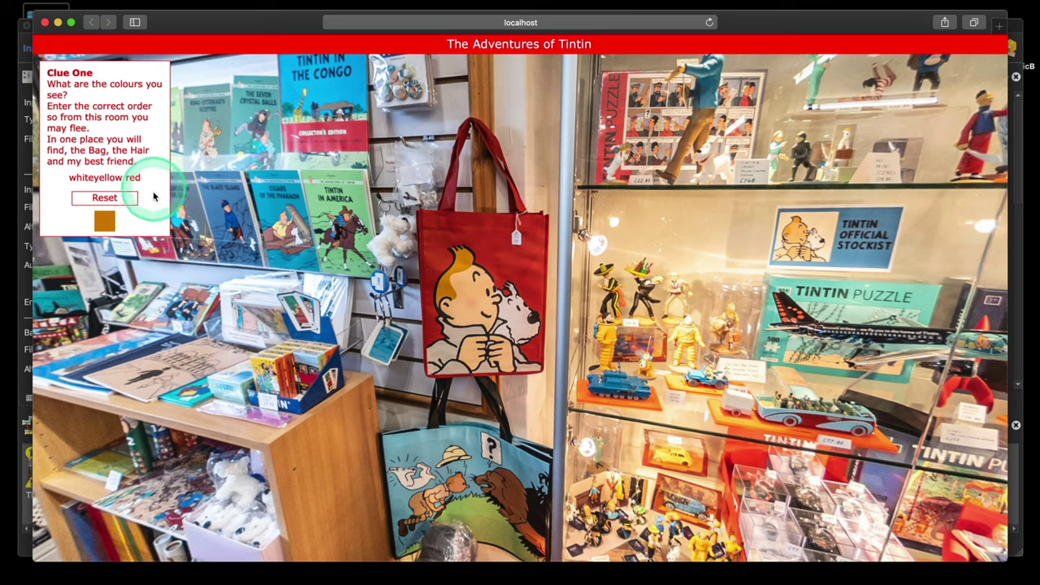
{"action": "left_click_drag", "start_coordinate": [276, 218], "coordinate": [274, 236]}
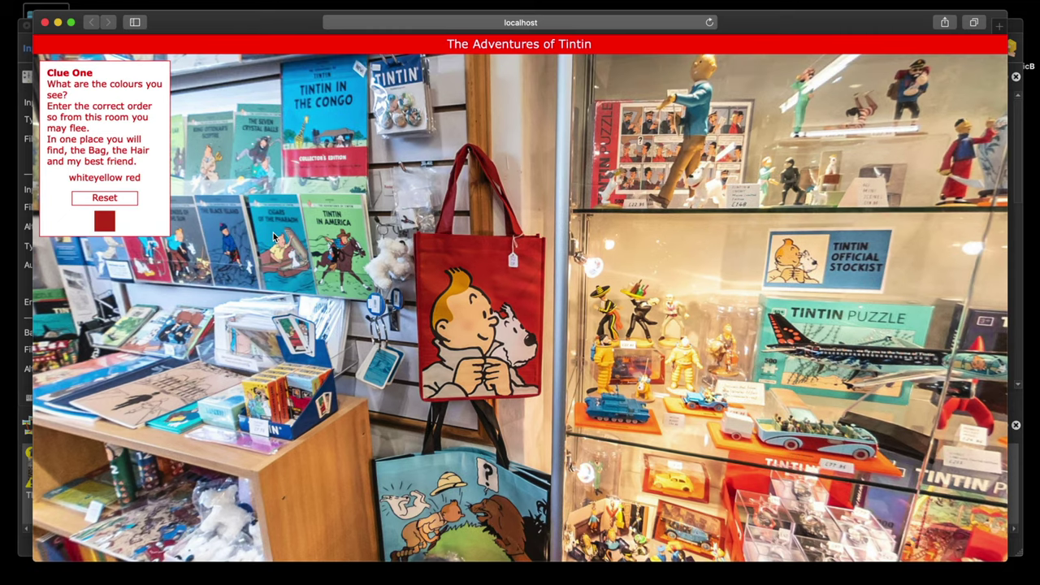
{"action": "left_click", "coordinate": [123, 199]}
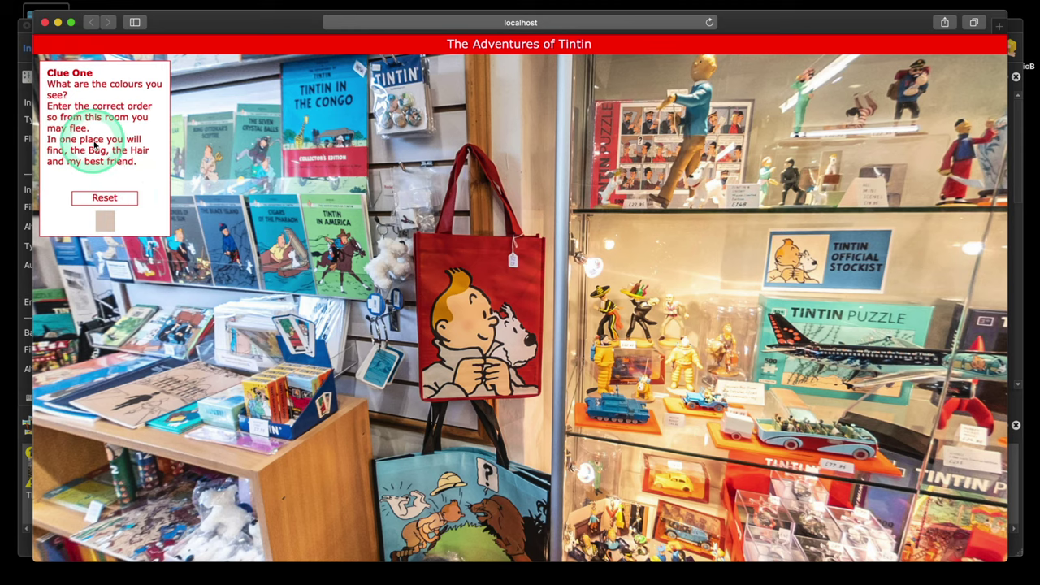
Solve Clue One by entering the colours in the order red, yellow, white as the colour square cycles.
{"action": "left_click", "coordinate": [218, 236]}
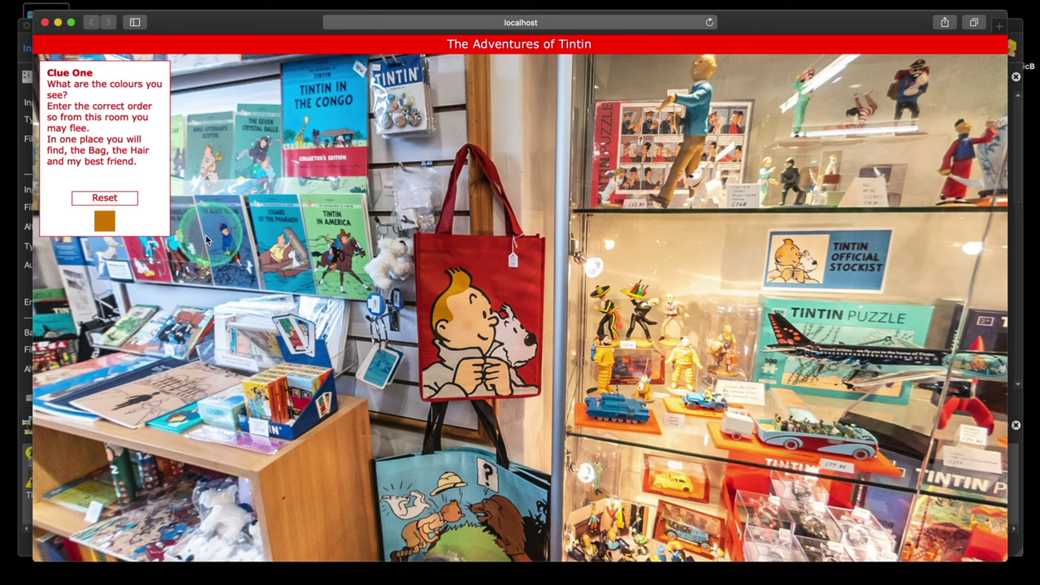
{"action": "left_click", "coordinate": [110, 224]}
{"action": "left_click", "coordinate": [100, 225]}
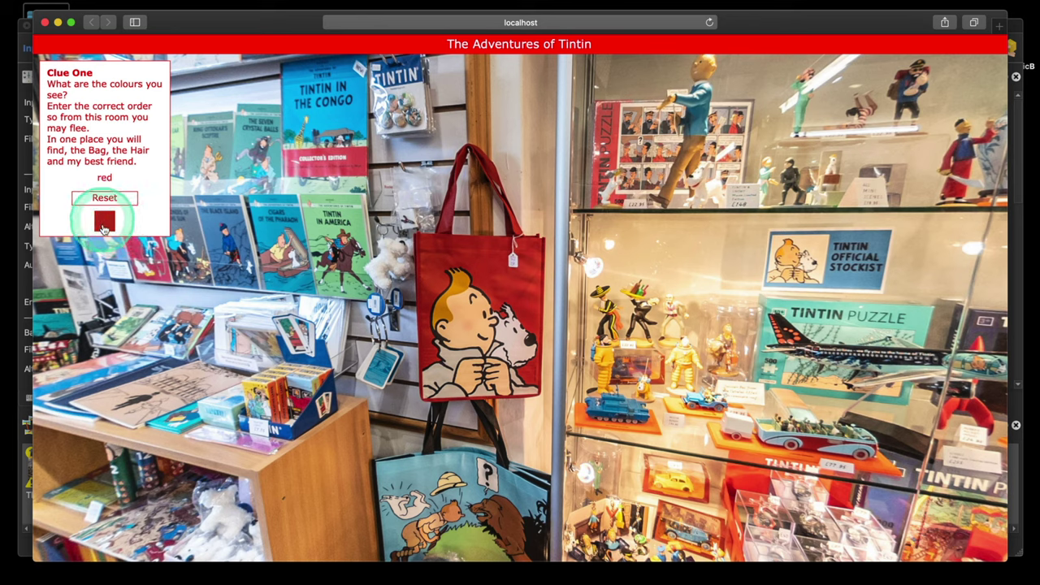
{"action": "left_click", "coordinate": [102, 226]}
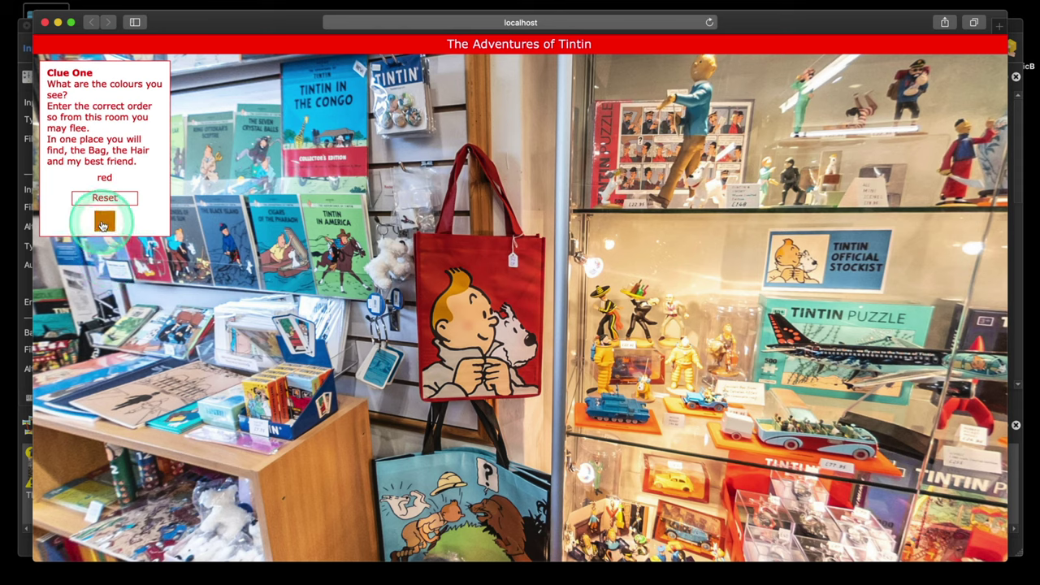
{"action": "left_click", "coordinate": [103, 225]}
{"action": "left_click", "coordinate": [104, 220]}
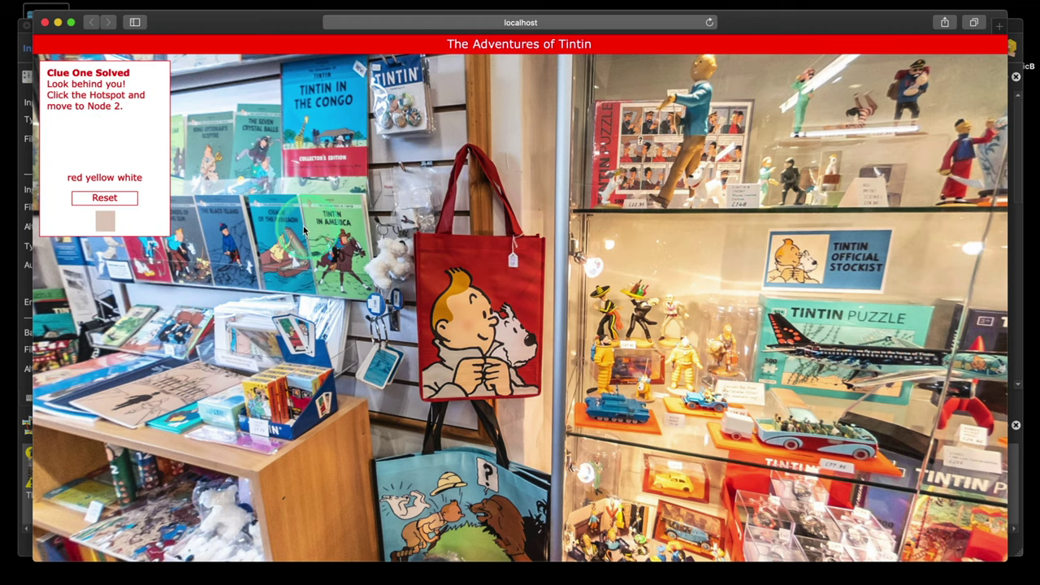
Turn around to the greeting card racks and follow the hotspot between them to Node 2.
{"action": "left_click_drag", "start_coordinate": [345, 239], "coordinate": [635, 294]}
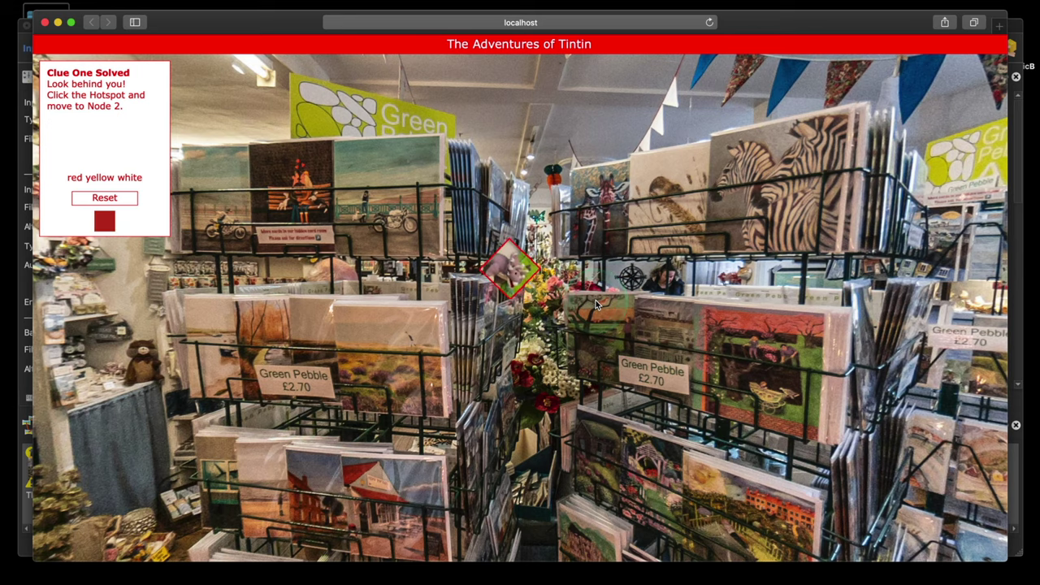
{"action": "left_click_drag", "start_coordinate": [595, 300], "coordinate": [613, 302]}
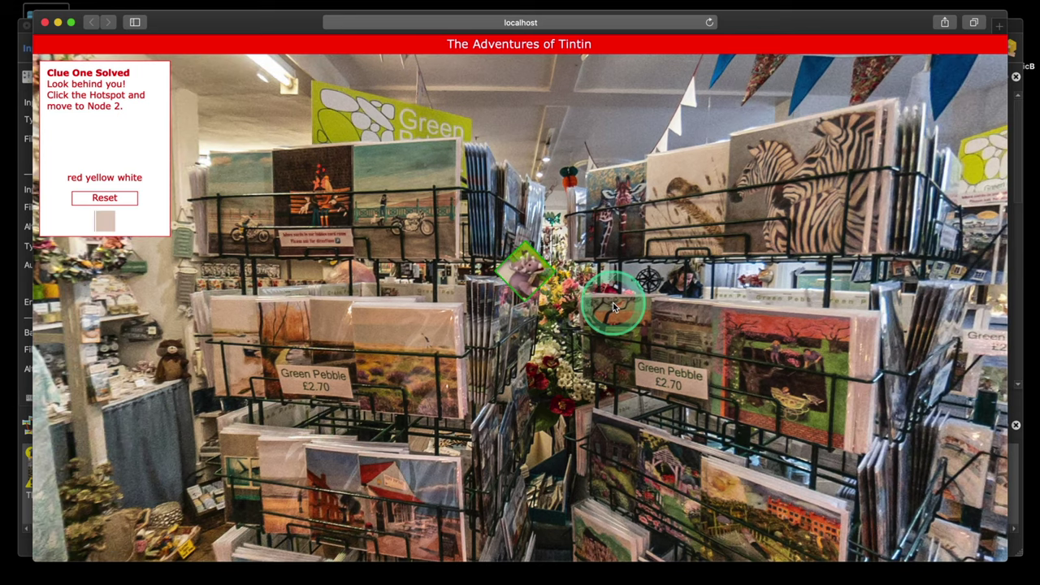
{"action": "left_click", "coordinate": [527, 274]}
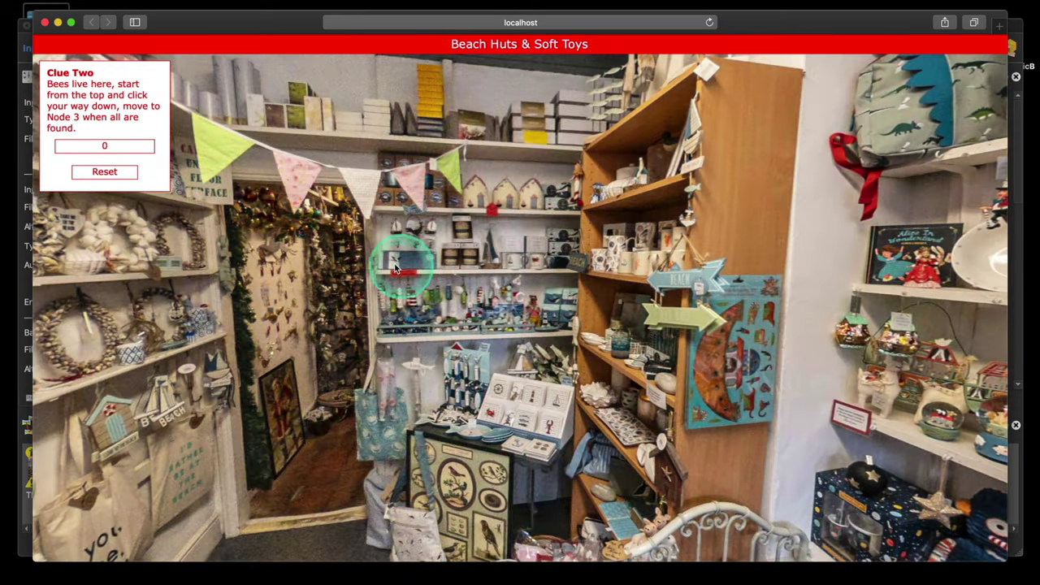
Solve Clue Two by finding the three beehives on the grey shelves and selecting them from highest to lowest.
{"action": "left_click_drag", "start_coordinate": [412, 251], "coordinate": [483, 263]}
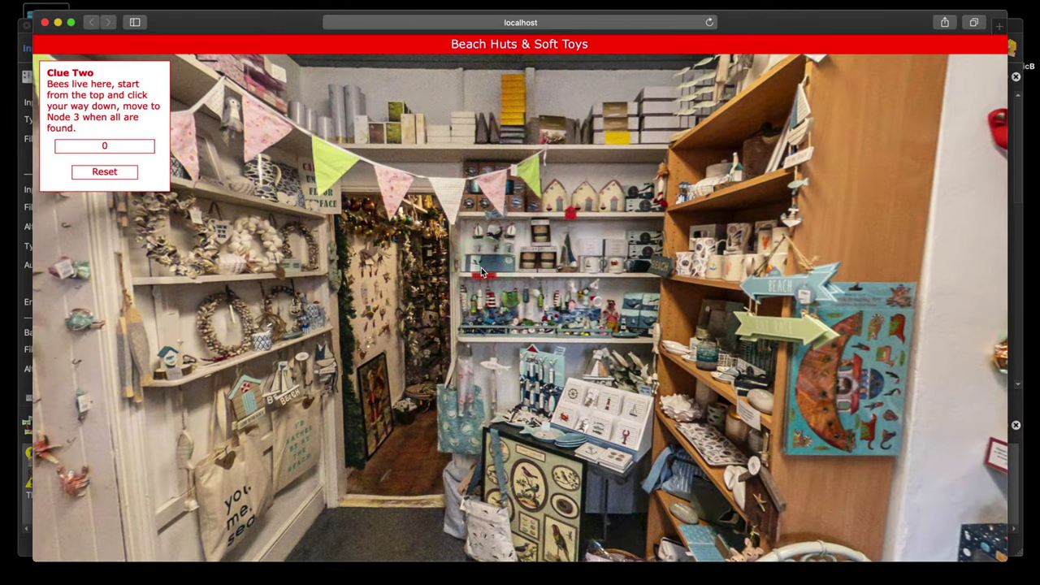
{"action": "left_click_drag", "start_coordinate": [485, 288], "coordinate": [725, 309]}
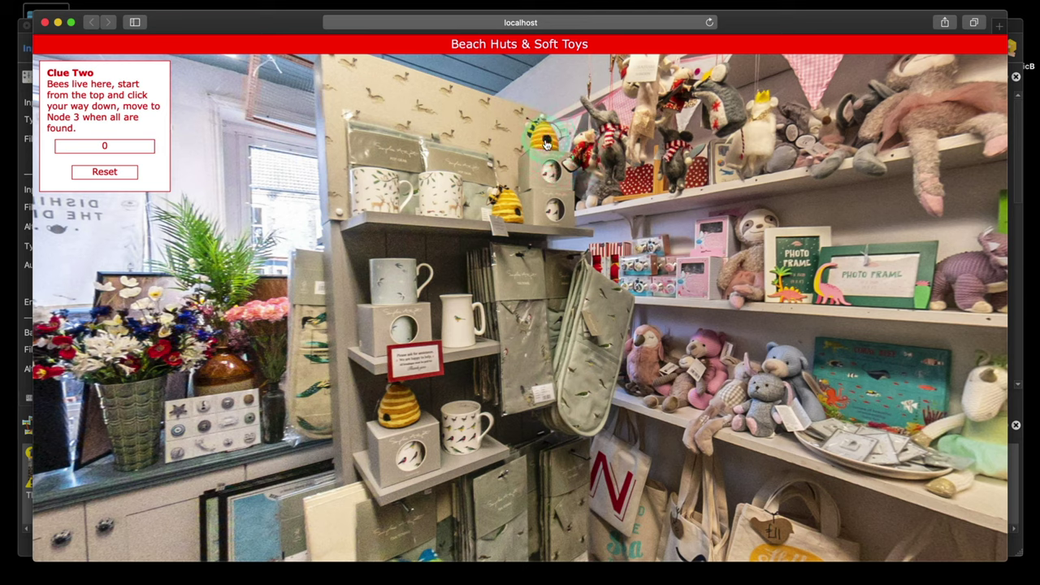
{"action": "left_click", "coordinate": [507, 210]}
{"action": "left_click", "coordinate": [396, 410]}
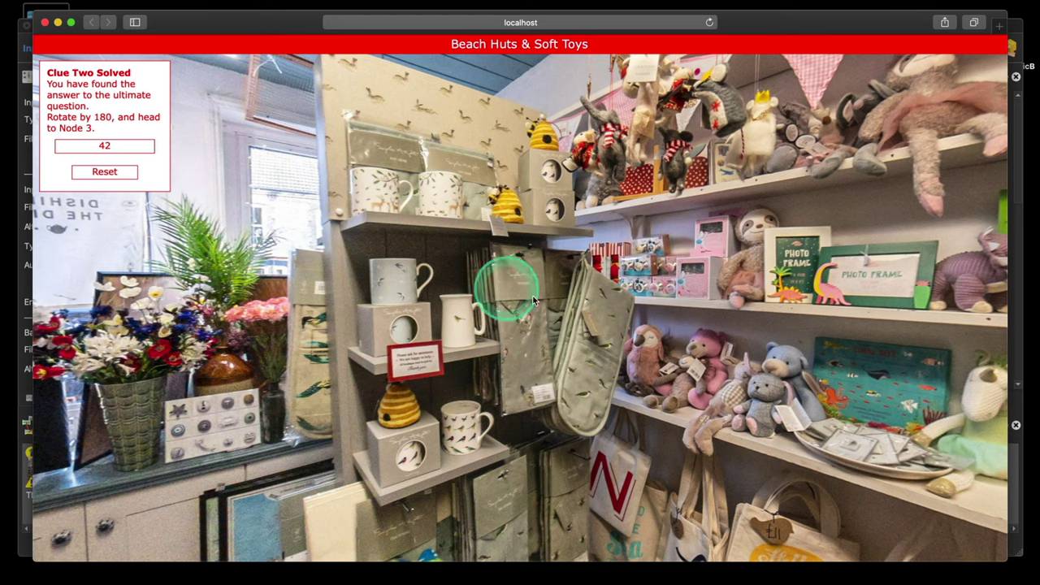
Turn back to the Christmas room doorway, follow the hotspot to Node 3 and start the Clue Three challenge.
{"action": "left_click_drag", "start_coordinate": [673, 290], "coordinate": [597, 336]}
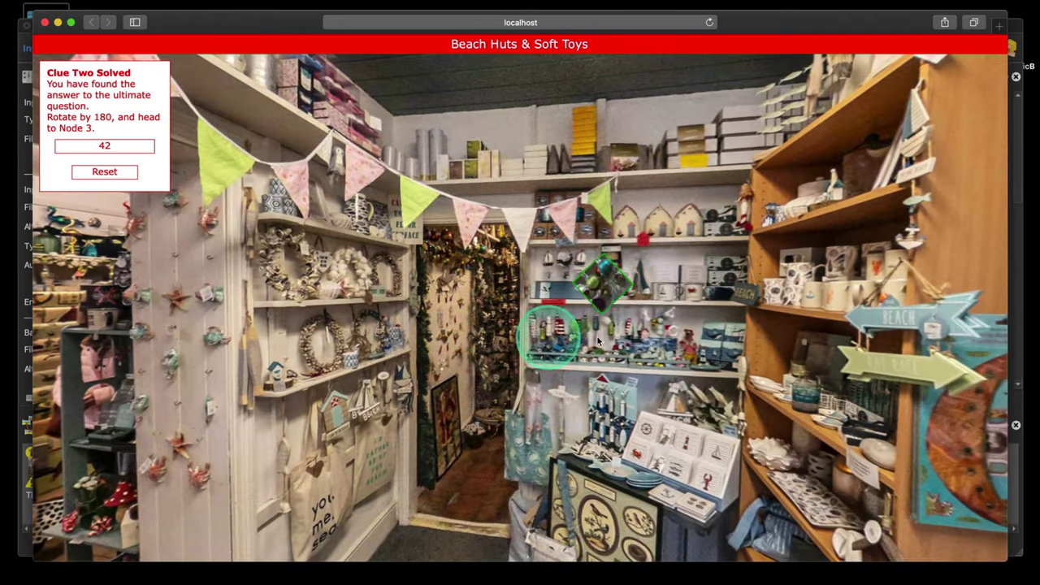
{"action": "left_click", "coordinate": [606, 294]}
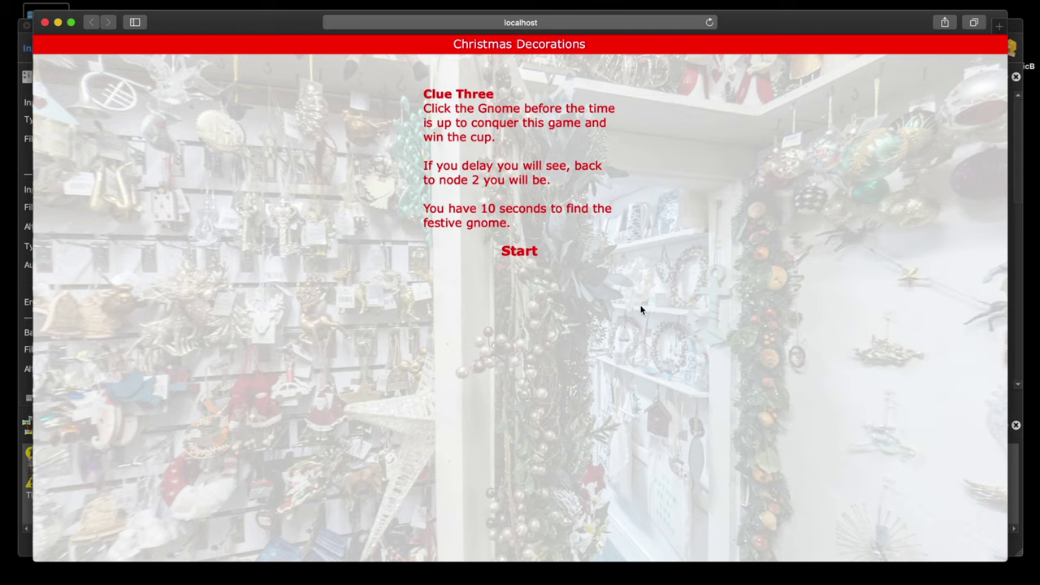
{"action": "left_click", "coordinate": [532, 276]}
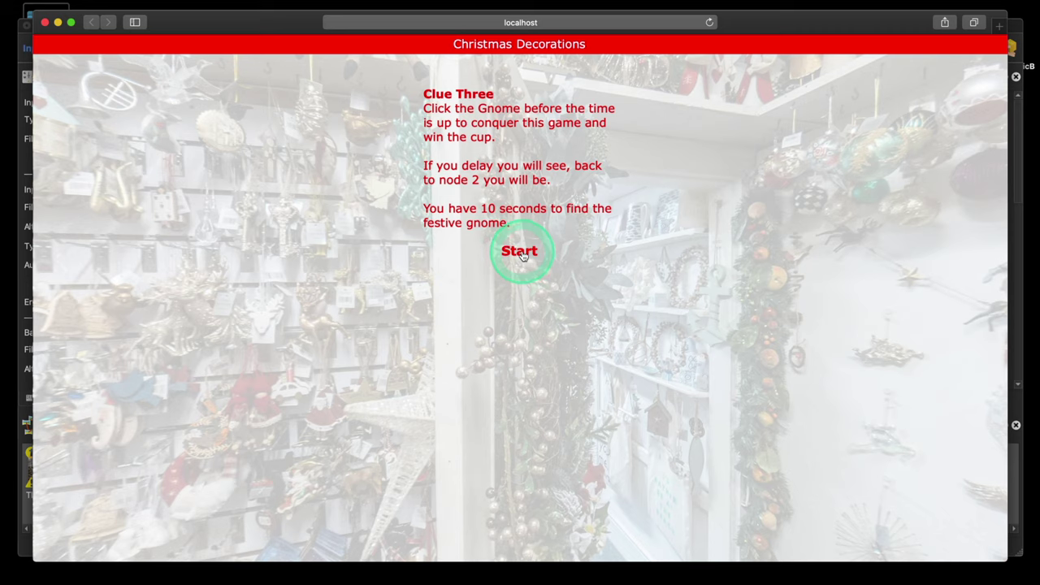
{"action": "left_click", "coordinate": [522, 254]}
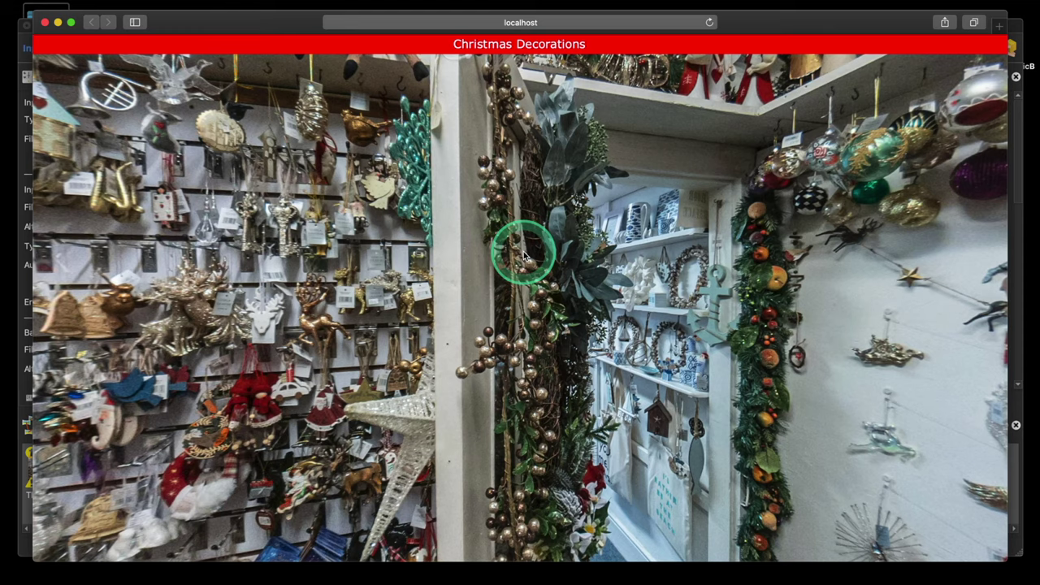
Try to find the festive gnome within the time limit, re-entering Node 3 for another attempt.
{"action": "left_click_drag", "start_coordinate": [524, 256], "coordinate": [566, 342]}
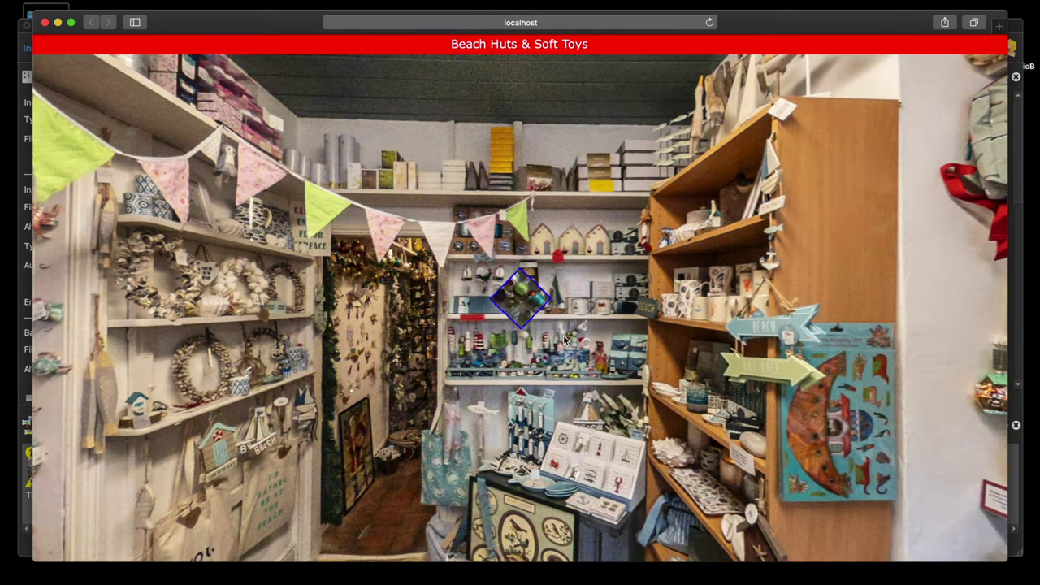
{"action": "left_click", "coordinate": [521, 302]}
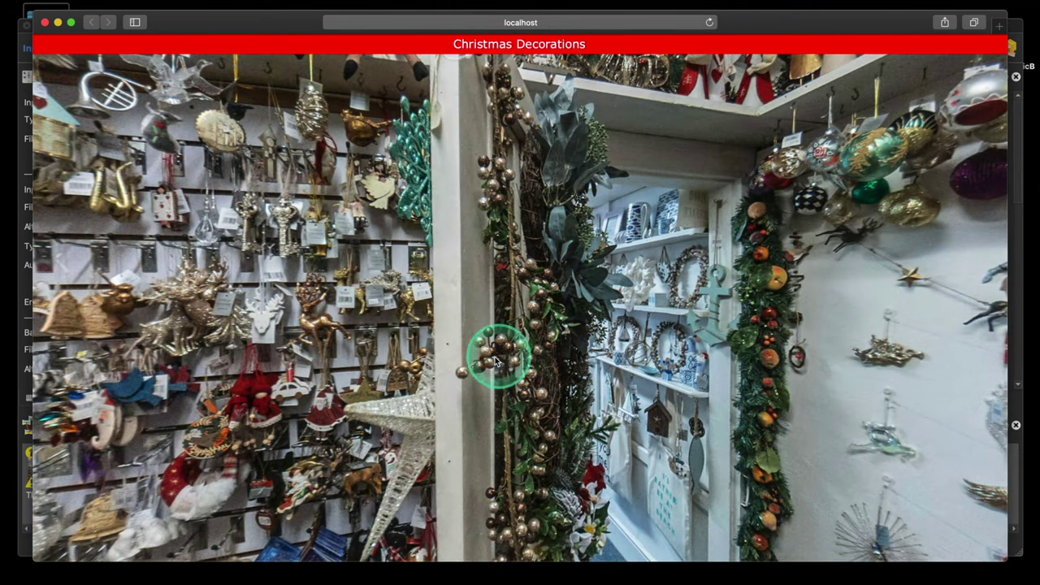
{"action": "left_click_drag", "start_coordinate": [463, 384], "coordinate": [575, 443]}
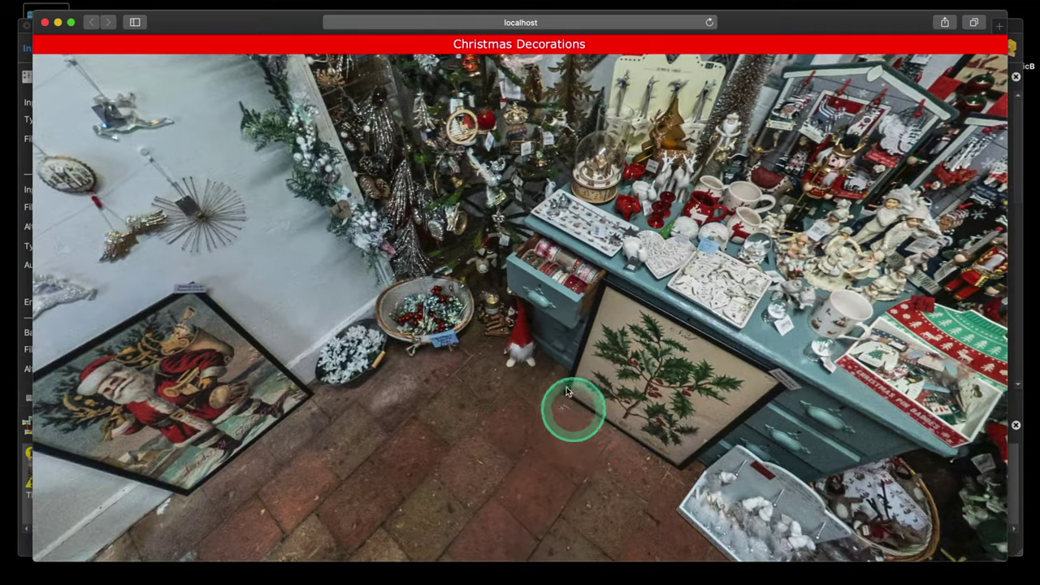
{"action": "left_click", "coordinate": [522, 347]}
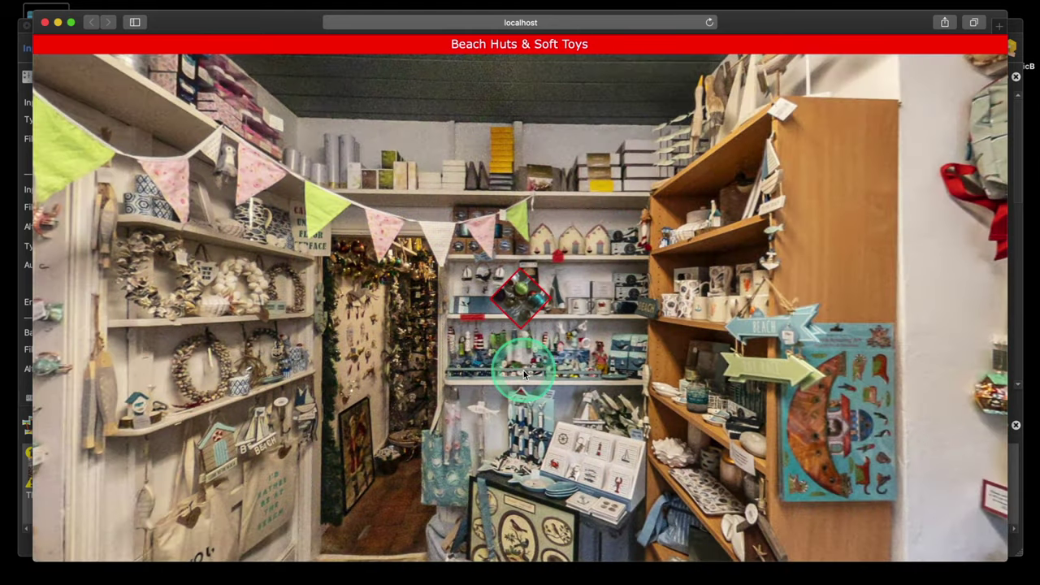
Go back into Node 3 and select the festive gnome on the floor beside the blue drawers.
{"action": "left_click", "coordinate": [526, 293]}
{"action": "left_click_drag", "start_coordinate": [526, 292], "coordinate": [515, 260]}
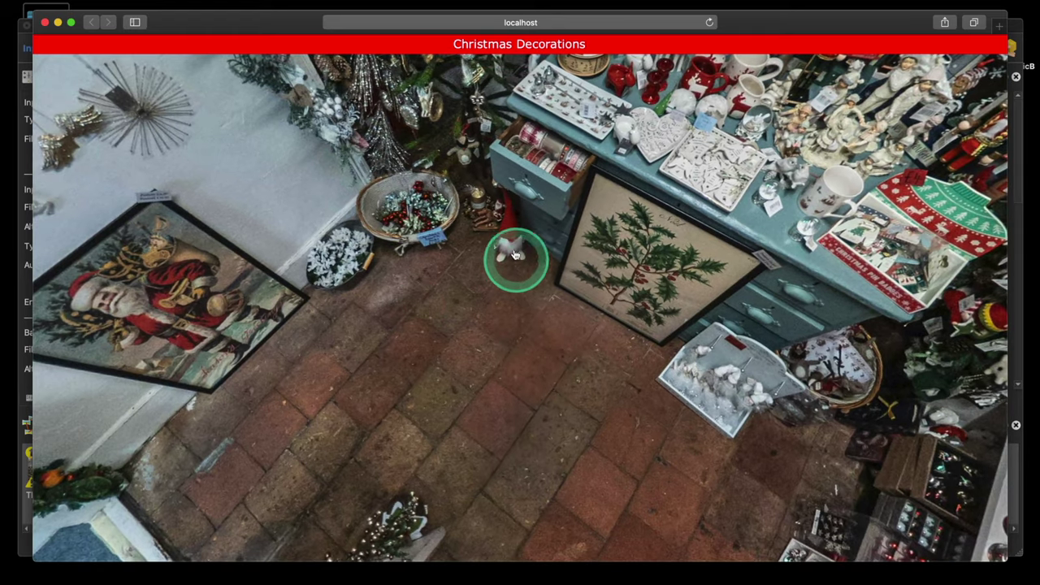
{"action": "left_click", "coordinate": [513, 246]}
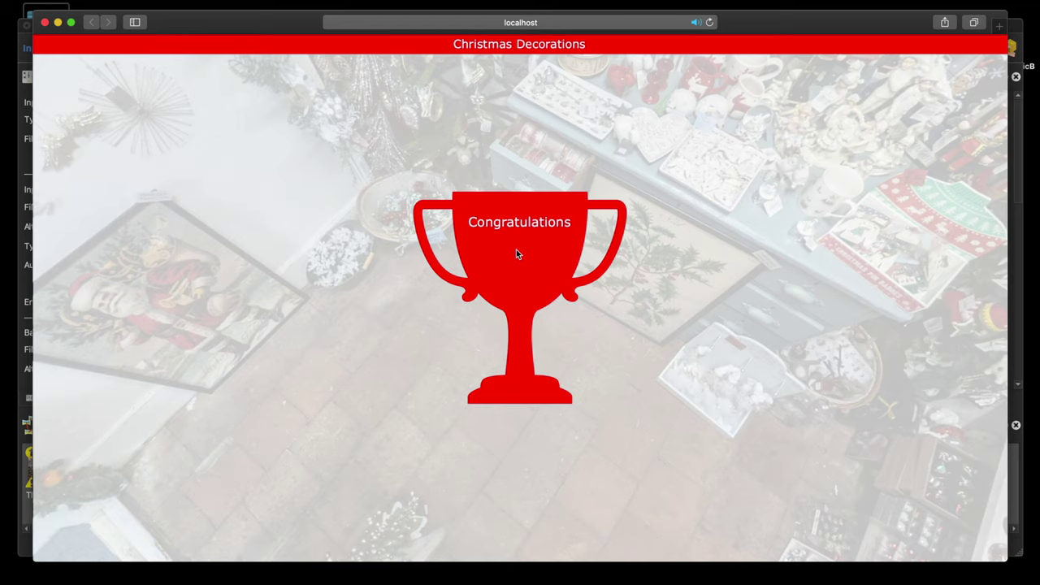
Close the tour preview, switch to Pano2VR and open the tour's skin in the Skin Editor.
{"action": "mouse_move", "coordinate": [515, 254]}
{"action": "left_mouse_down"}
{"action": "mouse_move", "coordinate": [484, 243]}
{"action": "mouse_move", "coordinate": [467, 220]}
{"action": "left_mouse_up"}
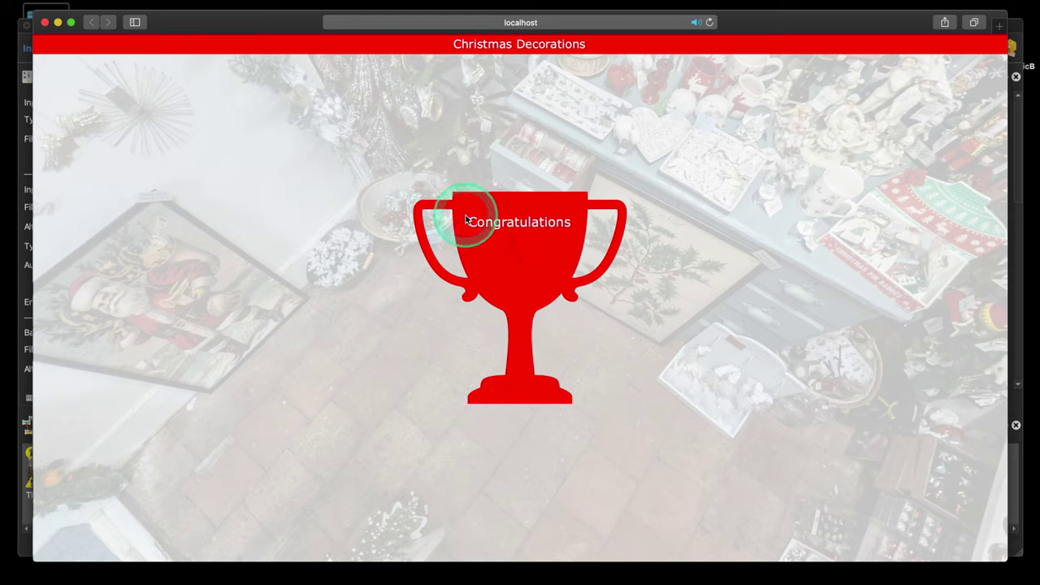
{"action": "left_click", "coordinate": [46, 23]}
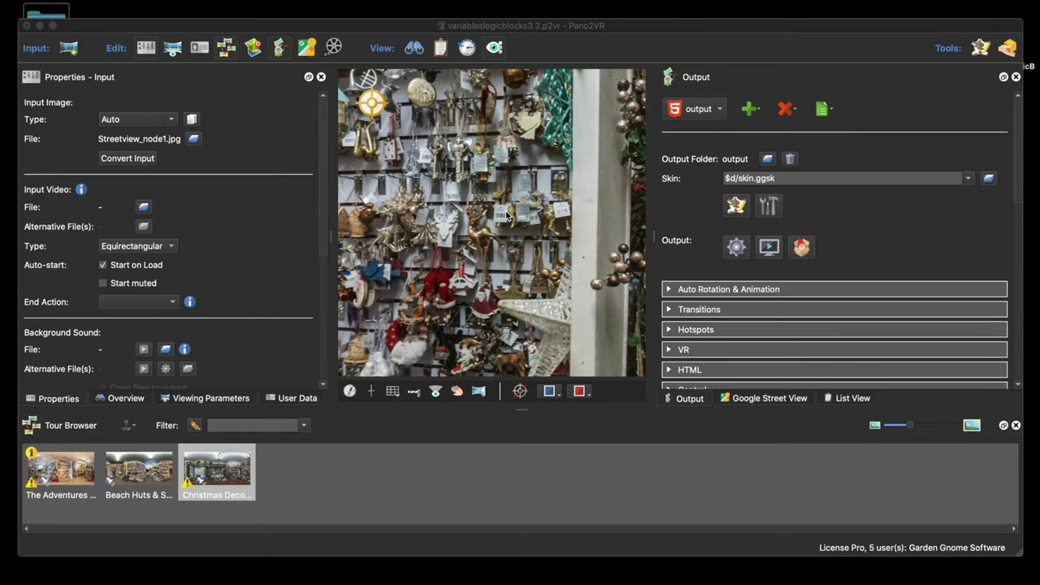
{"action": "left_click", "coordinate": [736, 207]}
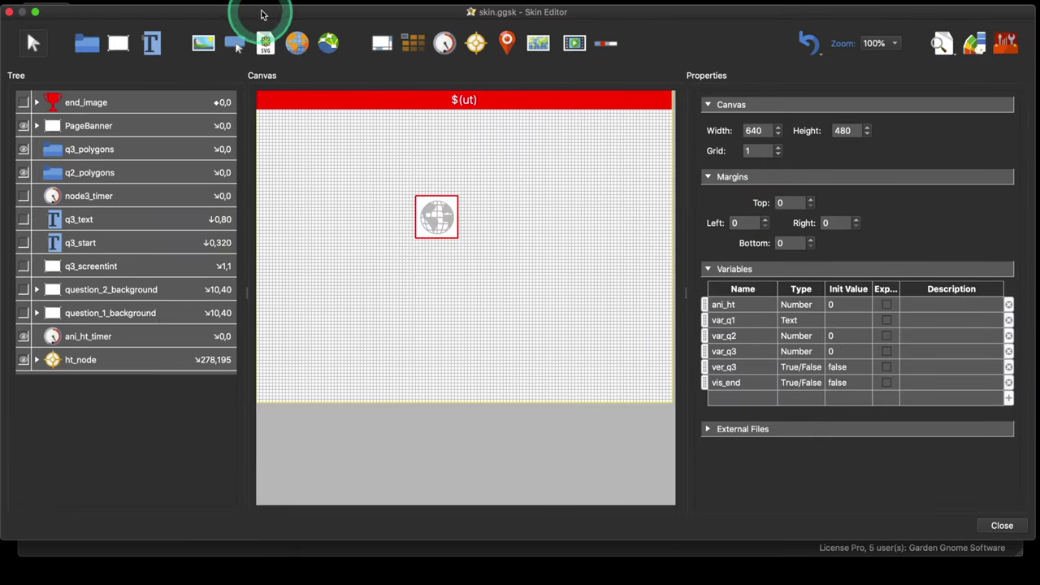
{"action": "left_click_drag", "start_coordinate": [261, 10], "coordinate": [320, 9]}
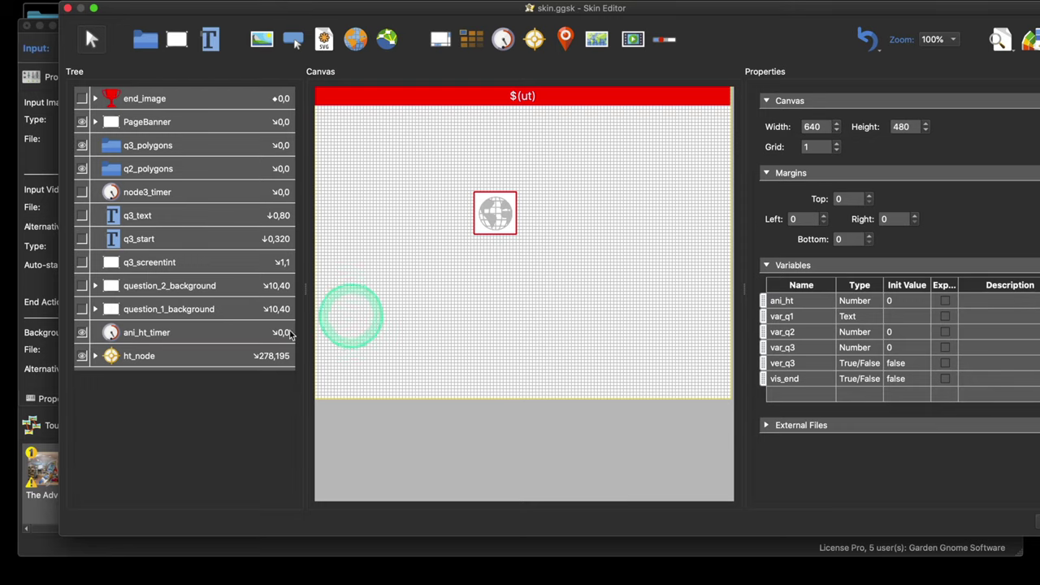
Inspect the ani_ht_timer element, the ani_ht variable in the canvas properties, and the timer's Mod(%) action settings.
{"action": "left_click", "coordinate": [134, 333]}
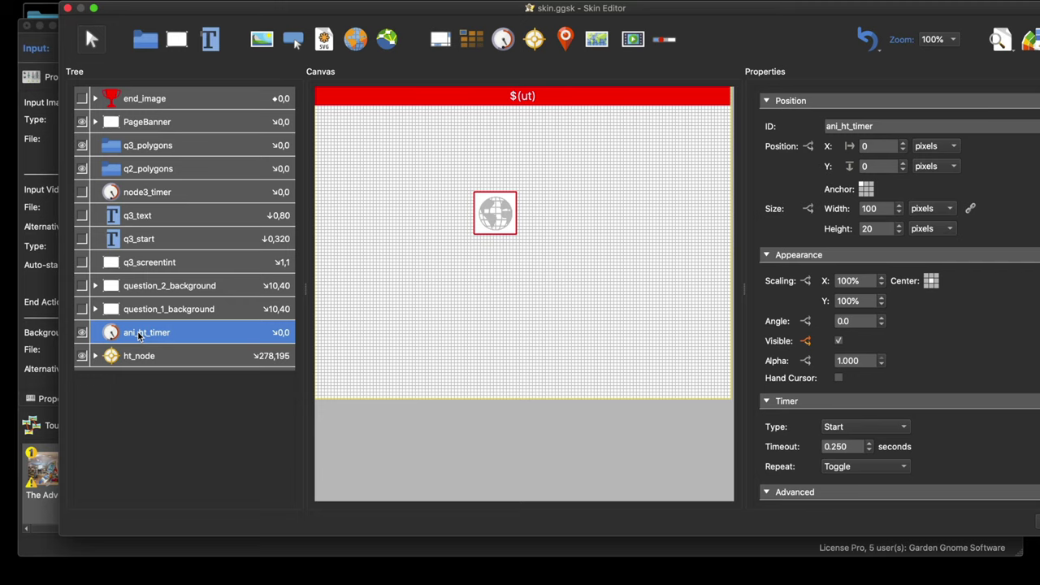
{"action": "left_click", "coordinate": [529, 343]}
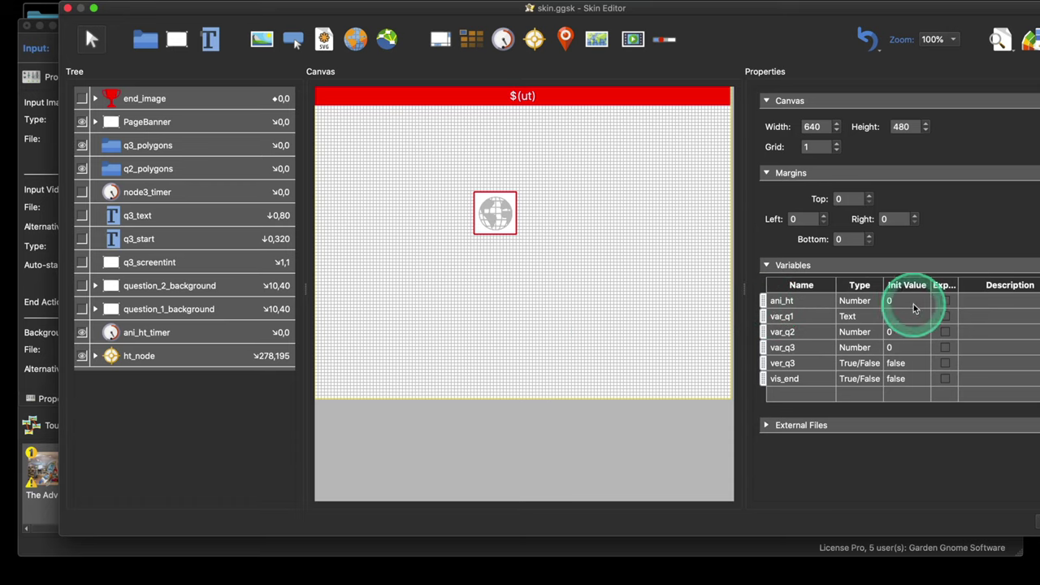
{"action": "left_click", "coordinate": [175, 335]}
{"action": "scroll", "coordinate": [994, 337], "scroll_direction": "down", "scroll_amount": 5}
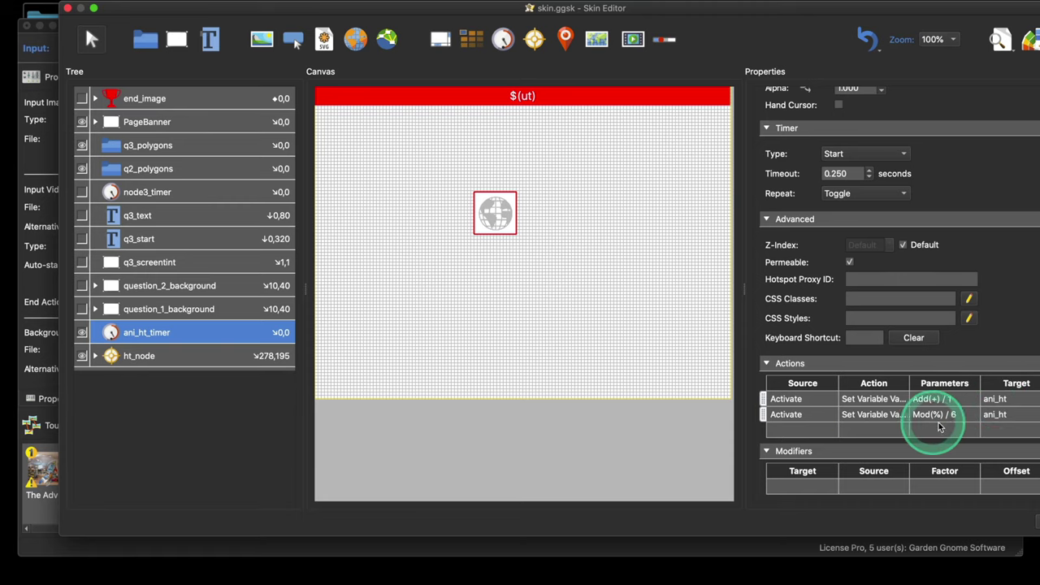
{"action": "double_click", "coordinate": [786, 415]}
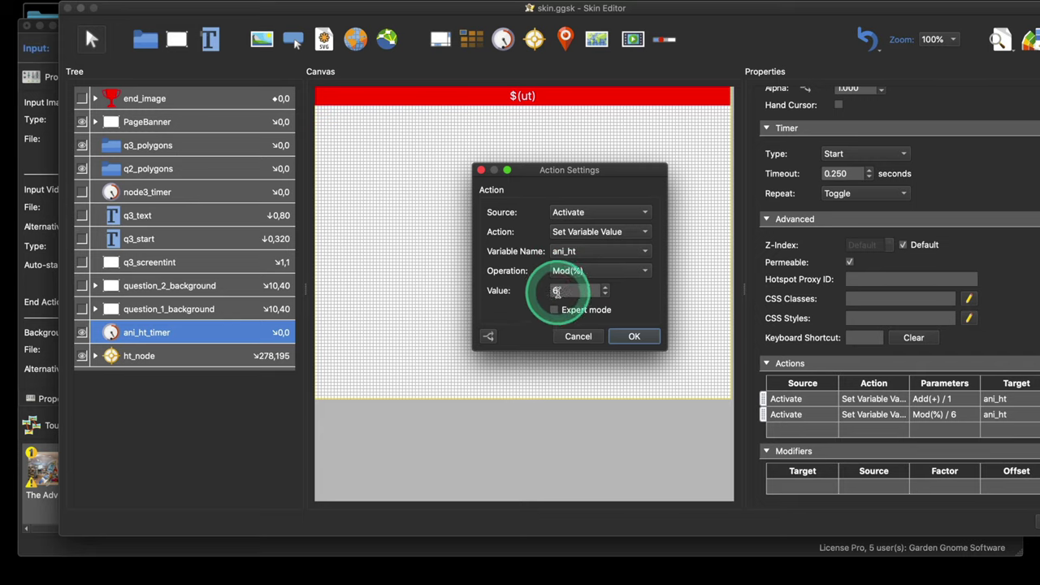
{"action": "left_click", "coordinate": [628, 338]}
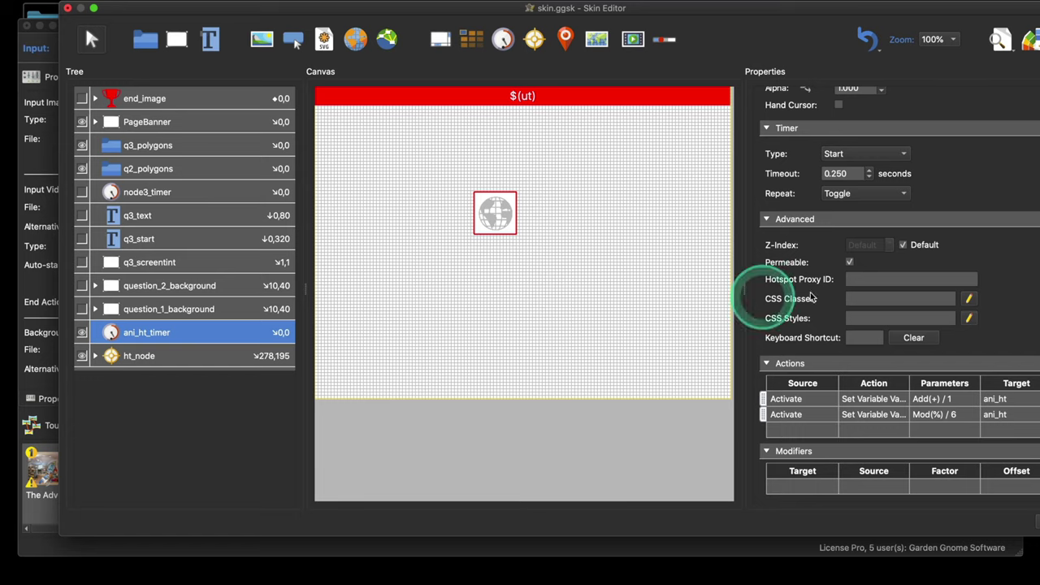
Review the ani_ht_timer's timeout value together with its two Activate actions on the ani_ht variable.
{"action": "scroll", "coordinate": [912, 288], "scroll_direction": "up", "scroll_amount": 2}
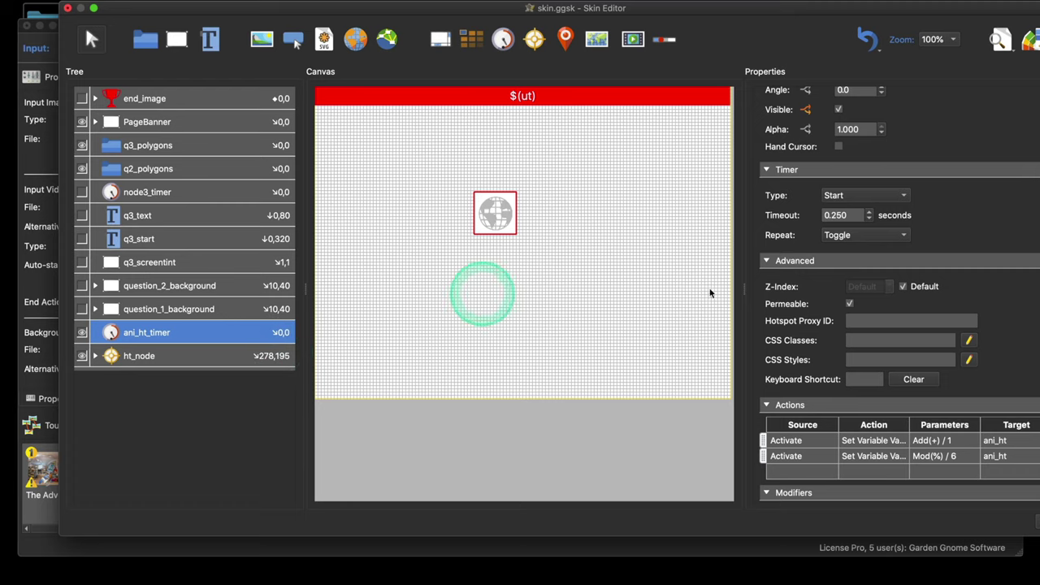
{"action": "double_click", "coordinate": [827, 216]}
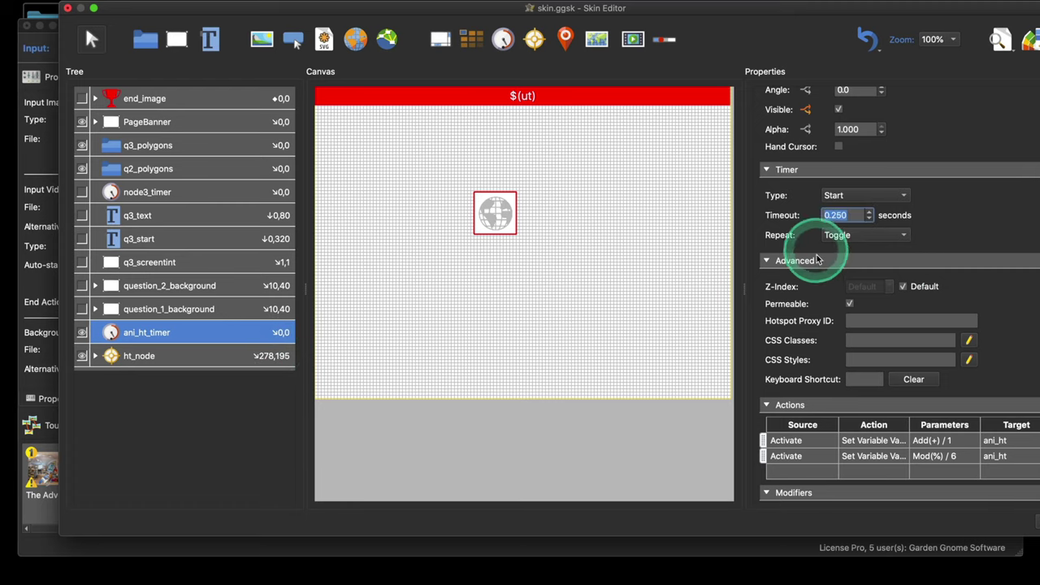
{"action": "left_click", "coordinate": [793, 446]}
{"action": "left_click", "coordinate": [792, 457]}
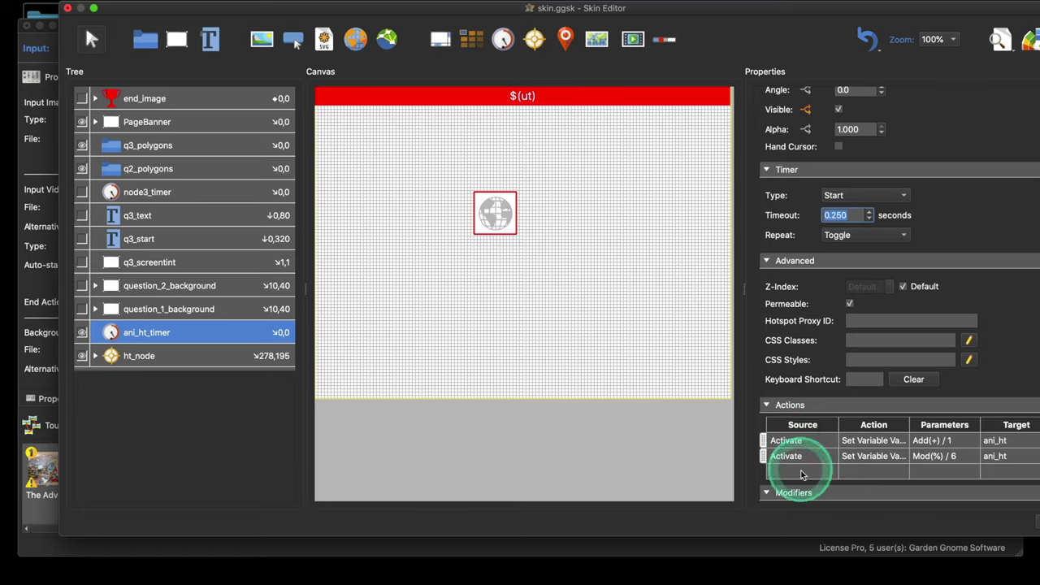
{"action": "left_click", "coordinate": [789, 443]}
{"action": "left_click", "coordinate": [790, 458]}
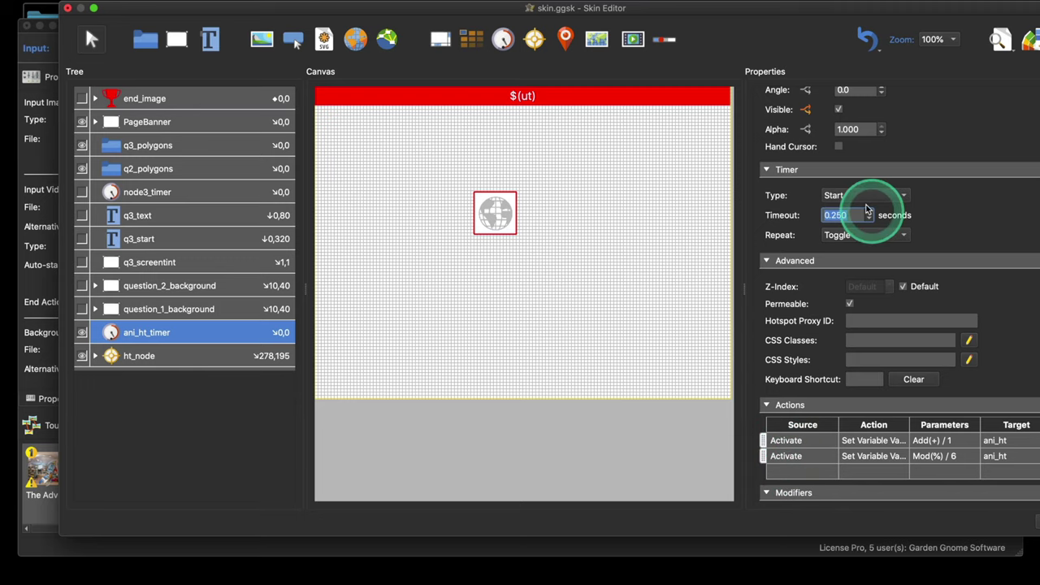
Expand the ht_node hotspot template and examine the border color logic block of its ht_backgrpound rectangle.
{"action": "left_click", "coordinate": [174, 356]}
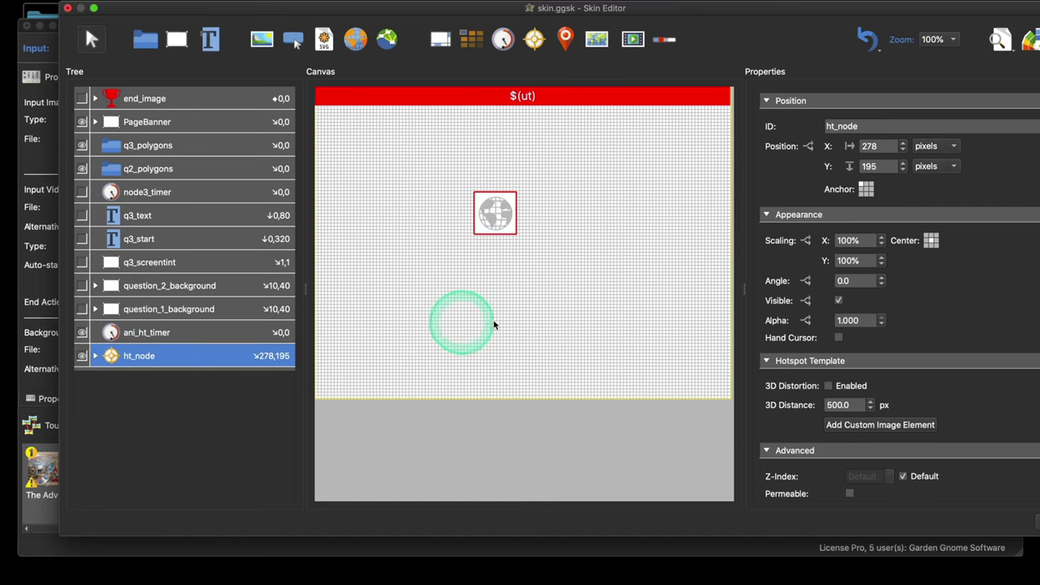
{"action": "left_click", "coordinate": [95, 356]}
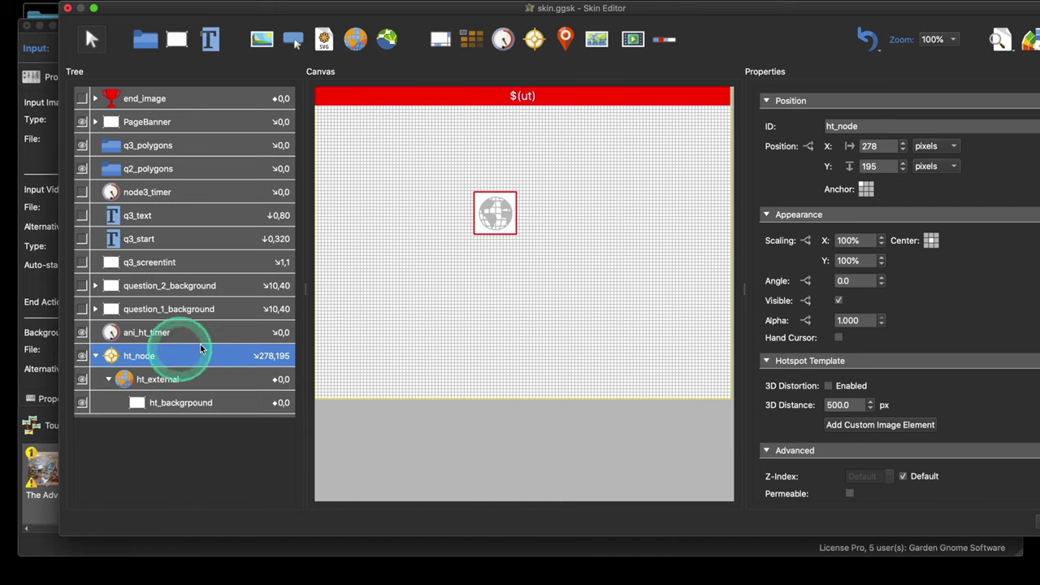
{"action": "left_click", "coordinate": [209, 402]}
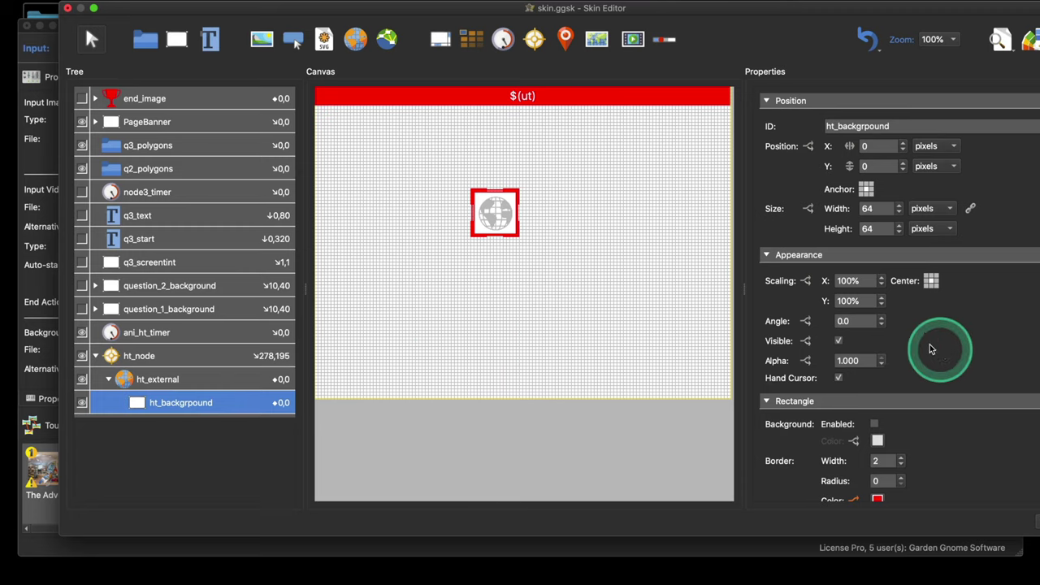
{"action": "scroll", "coordinate": [929, 344], "scroll_direction": "down", "scroll_amount": 6}
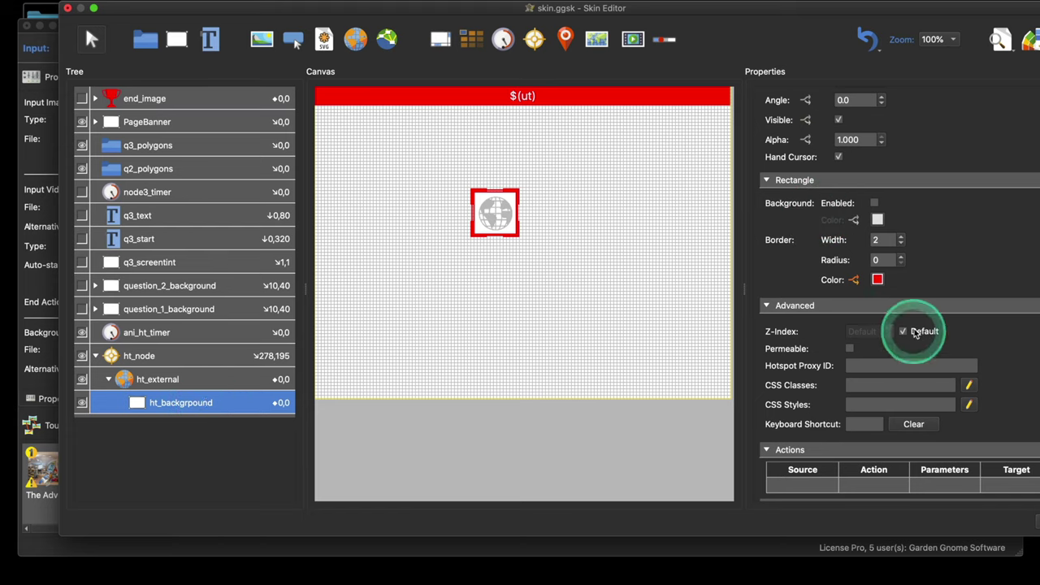
{"action": "left_click", "coordinate": [854, 280]}
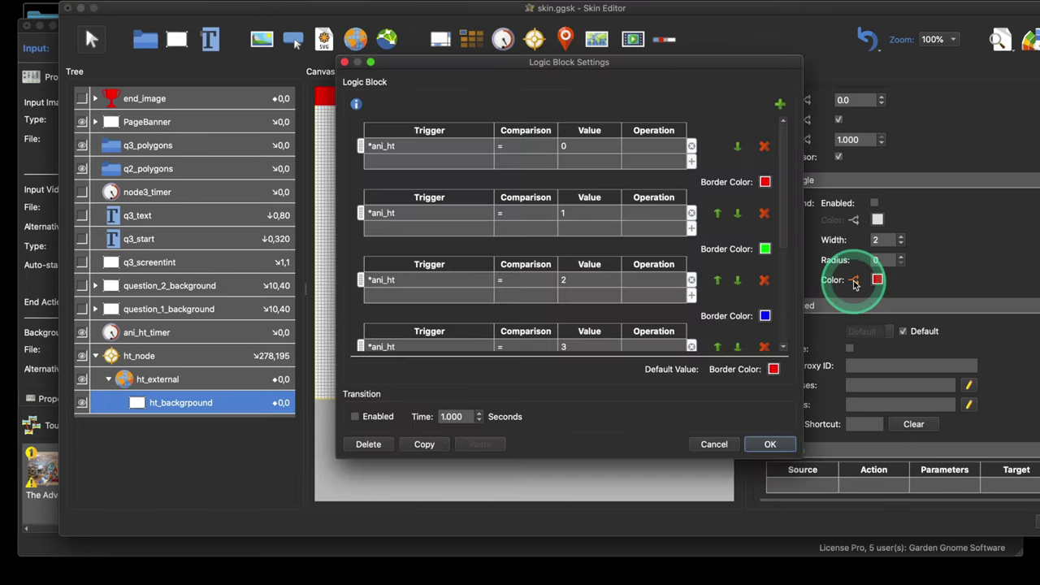
{"action": "scroll", "coordinate": [777, 244], "scroll_direction": "down", "scroll_amount": 2}
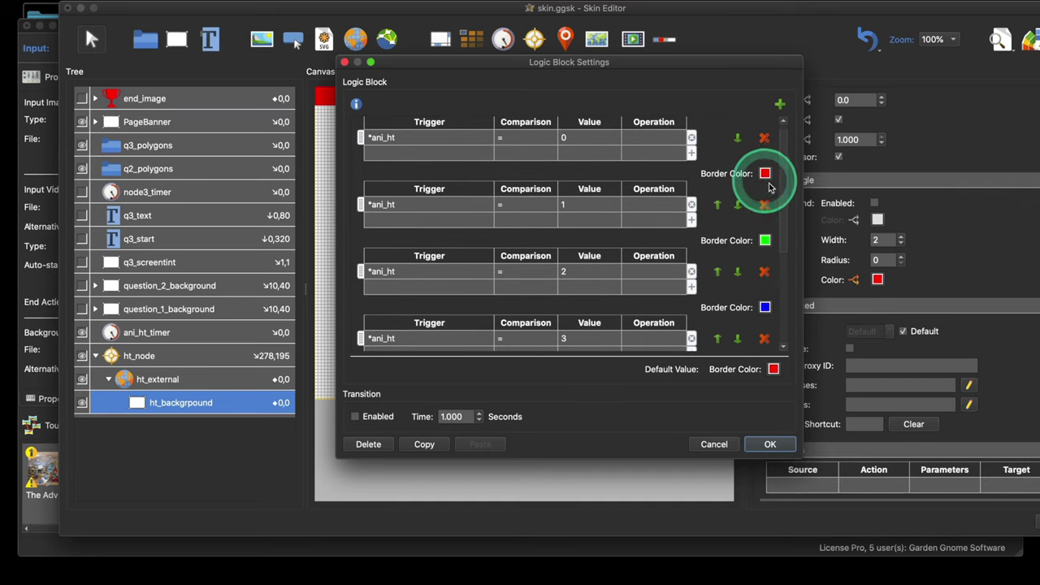
{"action": "scroll", "coordinate": [780, 191], "scroll_direction": "down", "scroll_amount": 2}
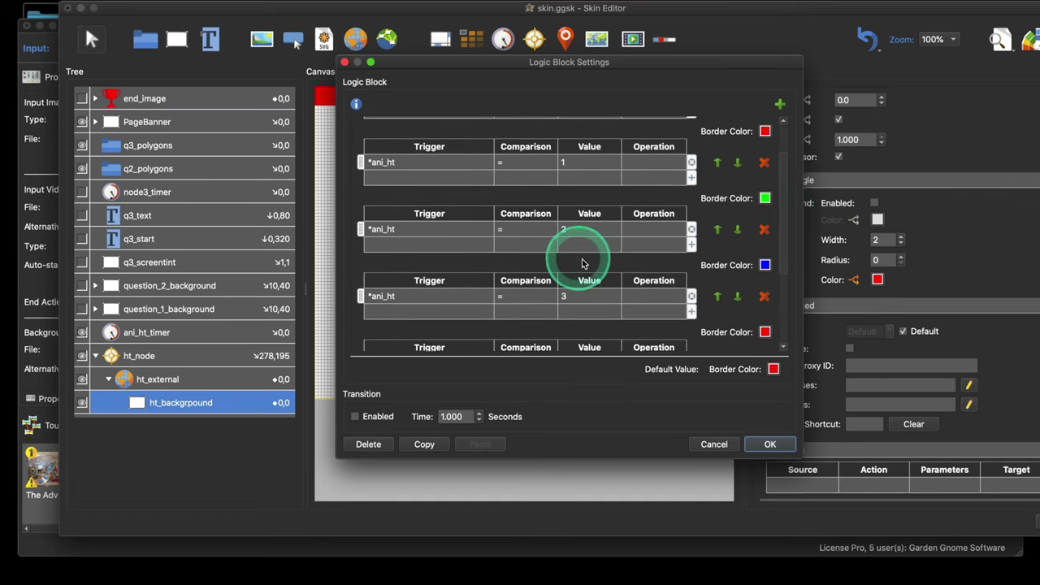
{"action": "scroll", "coordinate": [780, 260], "scroll_direction": "down", "scroll_amount": 2}
{"action": "left_click_drag", "start_coordinate": [783, 272], "coordinate": [636, 195]}
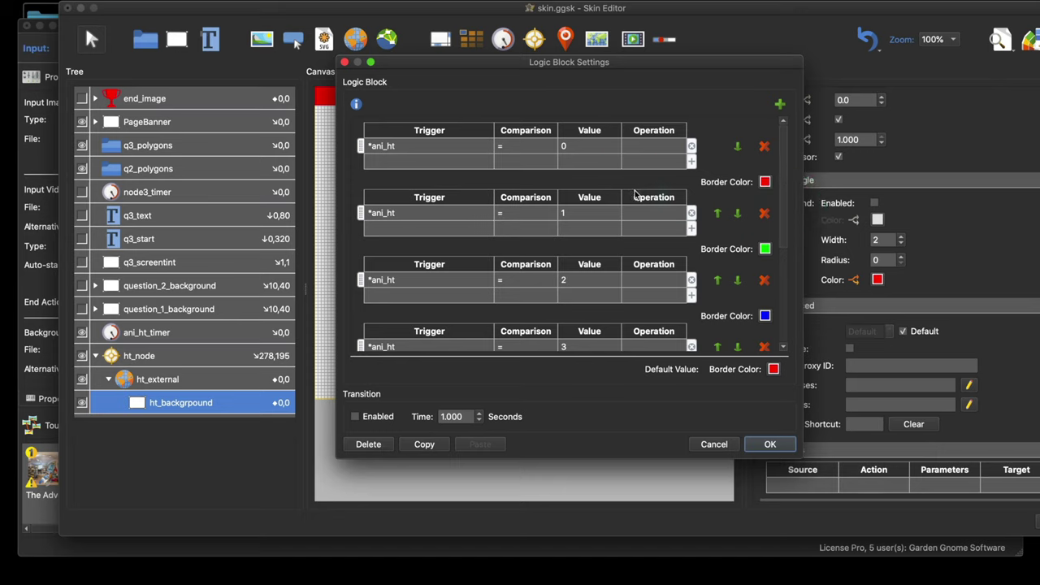
{"action": "mouse_move", "coordinate": [636, 195]}
{"action": "left_mouse_down"}
{"action": "mouse_move", "coordinate": [751, 185]}
{"action": "mouse_move", "coordinate": [735, 247]}
{"action": "mouse_move", "coordinate": [760, 366]}
{"action": "left_mouse_up"}
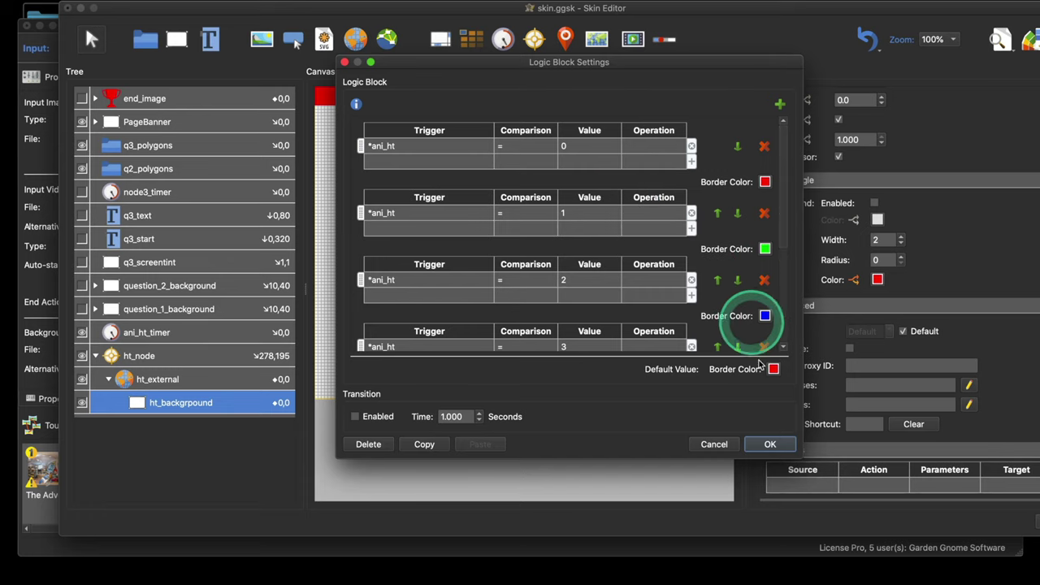
{"action": "left_click", "coordinate": [771, 444]}
{"action": "left_click", "coordinate": [607, 365]}
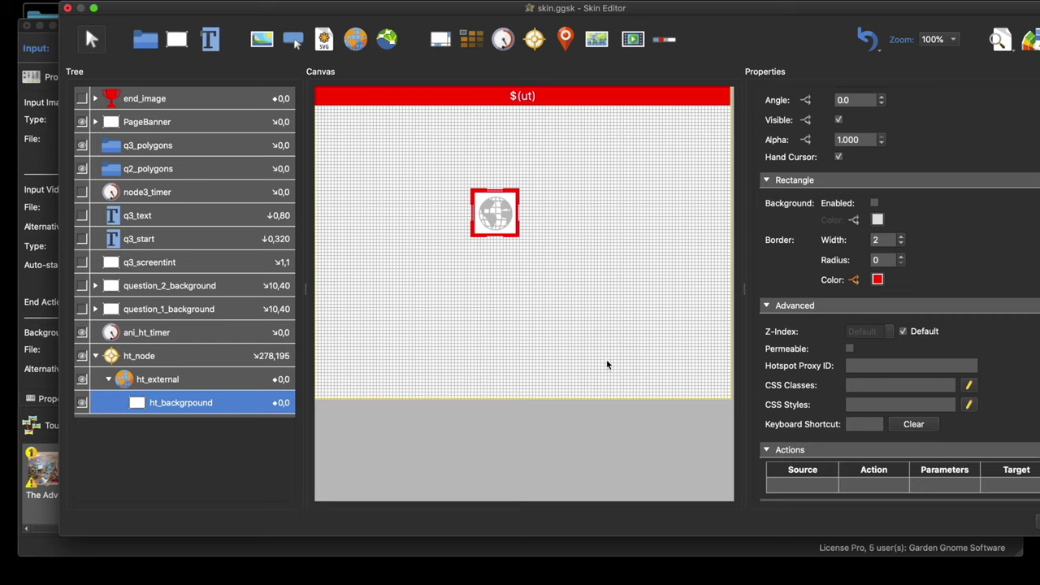
Select the ht_external element and examine the logic block on its angle, leaving the settings as they are.
{"action": "left_click", "coordinate": [324, 365]}
{"action": "left_click", "coordinate": [201, 398]}
{"action": "left_click", "coordinate": [191, 381]}
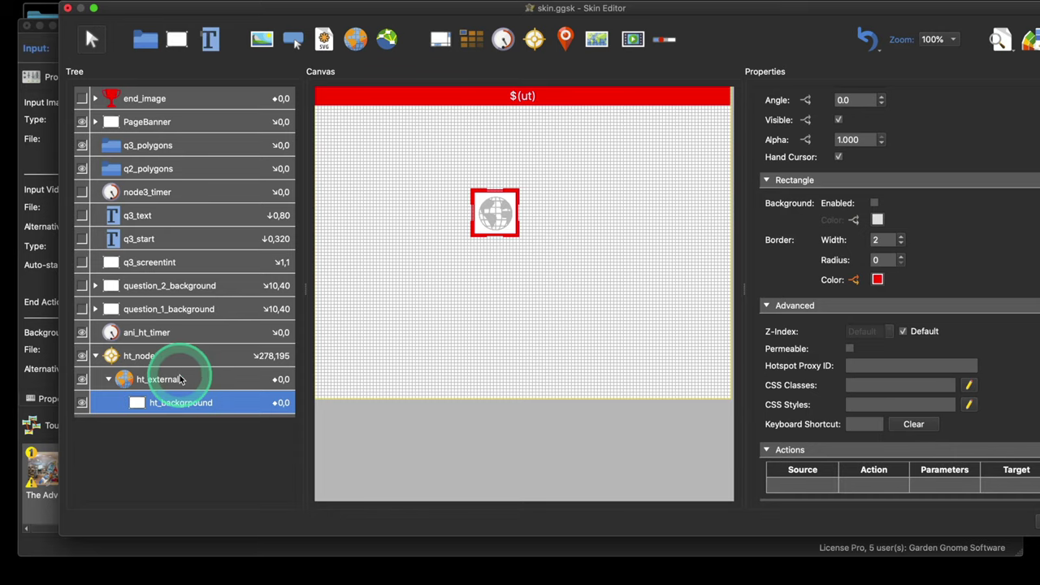
{"action": "left_click_drag", "start_coordinate": [180, 380], "coordinate": [148, 382]}
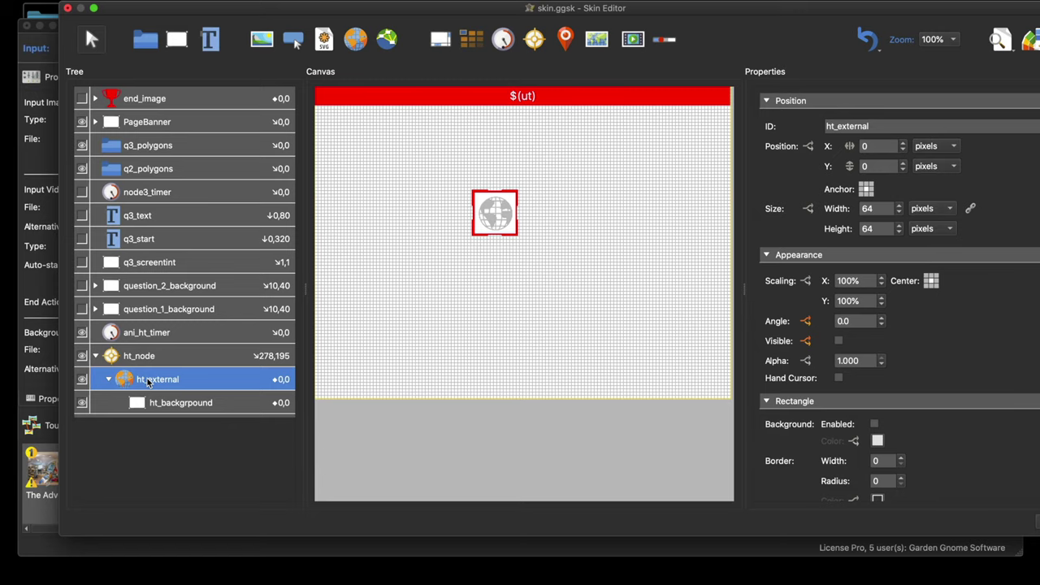
{"action": "mouse_move", "coordinate": [148, 381]}
{"action": "left_mouse_down"}
{"action": "mouse_move", "coordinate": [566, 379]}
{"action": "mouse_move", "coordinate": [818, 351]}
{"action": "mouse_move", "coordinate": [773, 328]}
{"action": "left_mouse_up"}
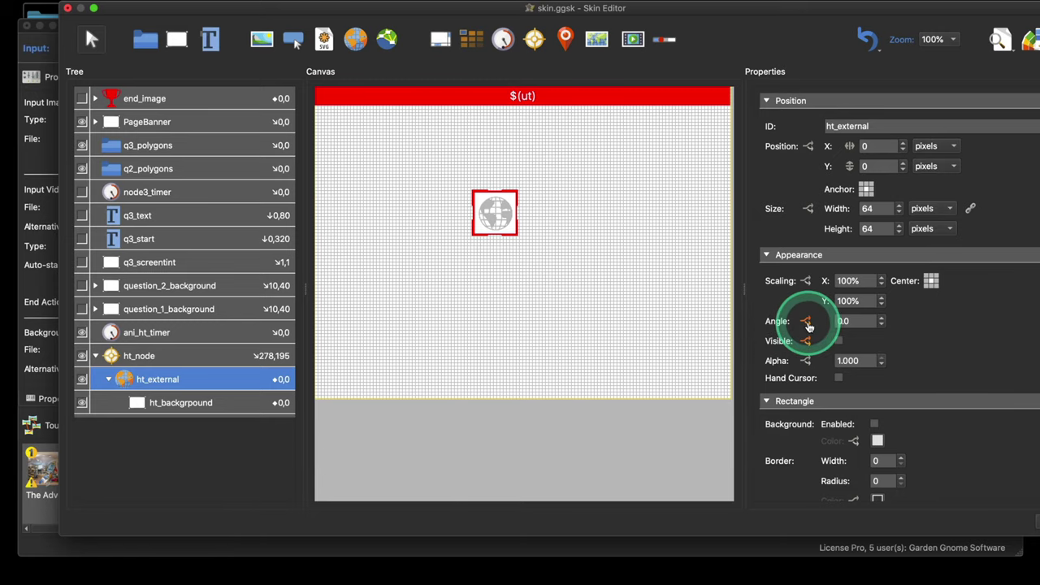
{"action": "left_click", "coordinate": [807, 323]}
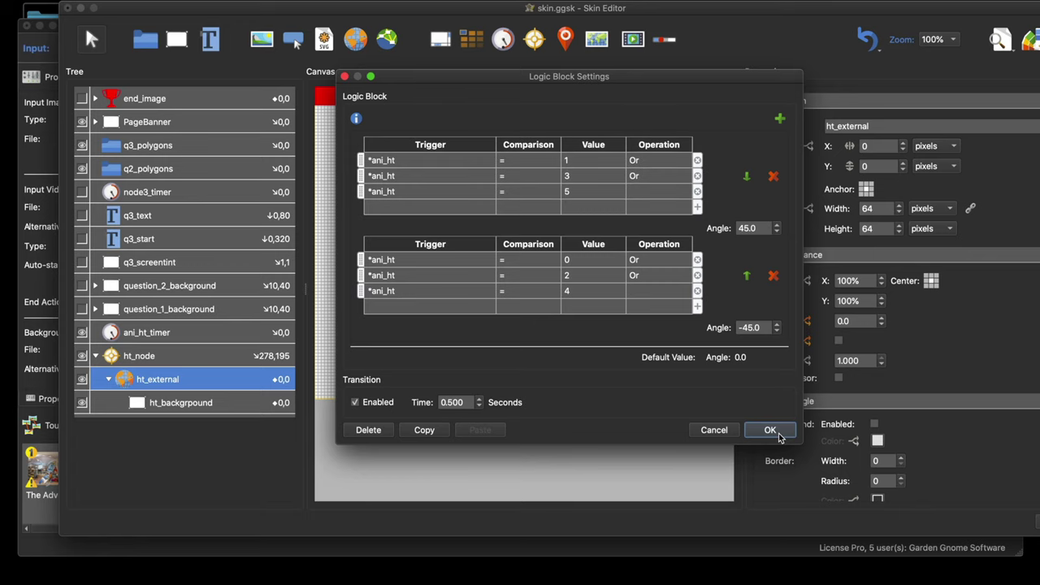
{"action": "left_click", "coordinate": [718, 429]}
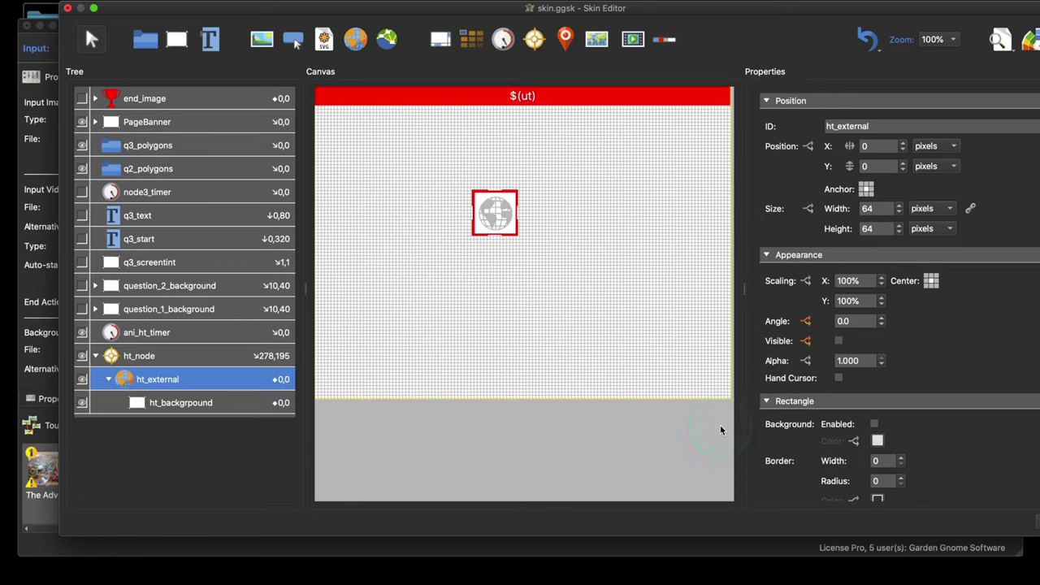
{"action": "left_click", "coordinate": [486, 359]}
Expand question_1_background and show it on the canvas, briefly displaying the q1_clue text before hiding that text again.
{"action": "left_click", "coordinate": [95, 309]}
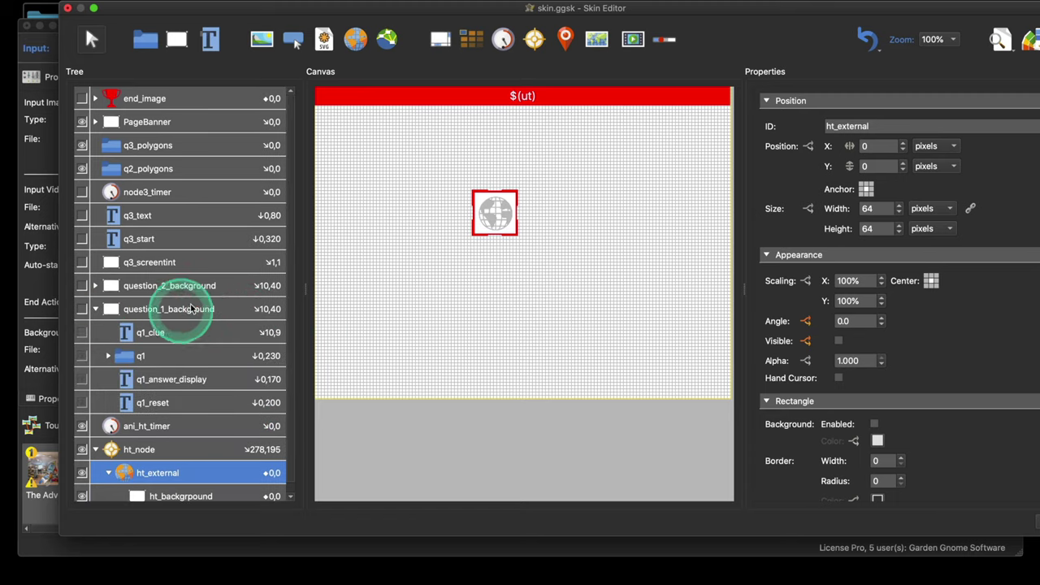
{"action": "scroll", "coordinate": [199, 280], "scroll_direction": "down", "scroll_amount": 1}
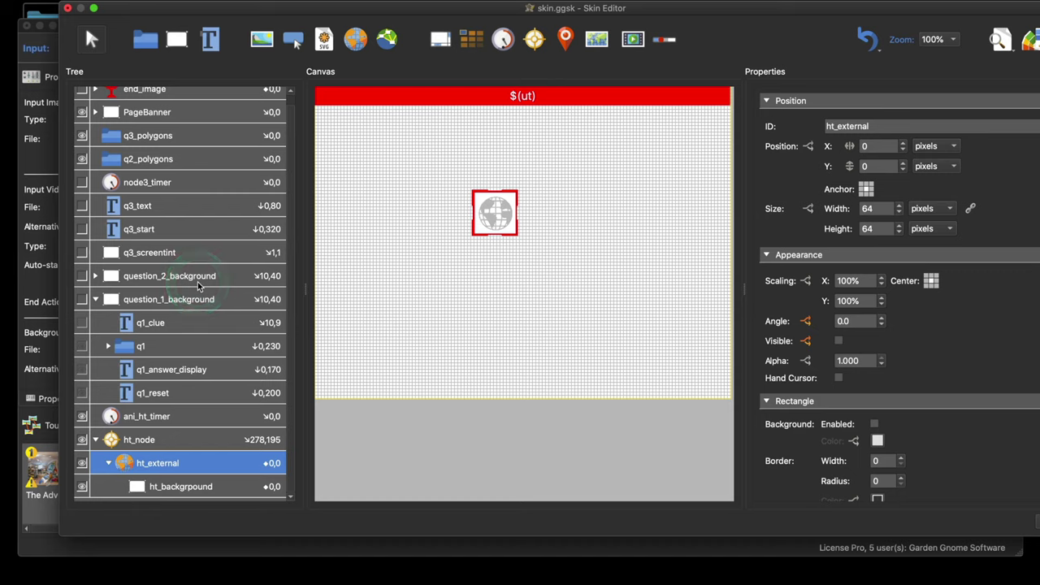
{"action": "left_click", "coordinate": [82, 299]}
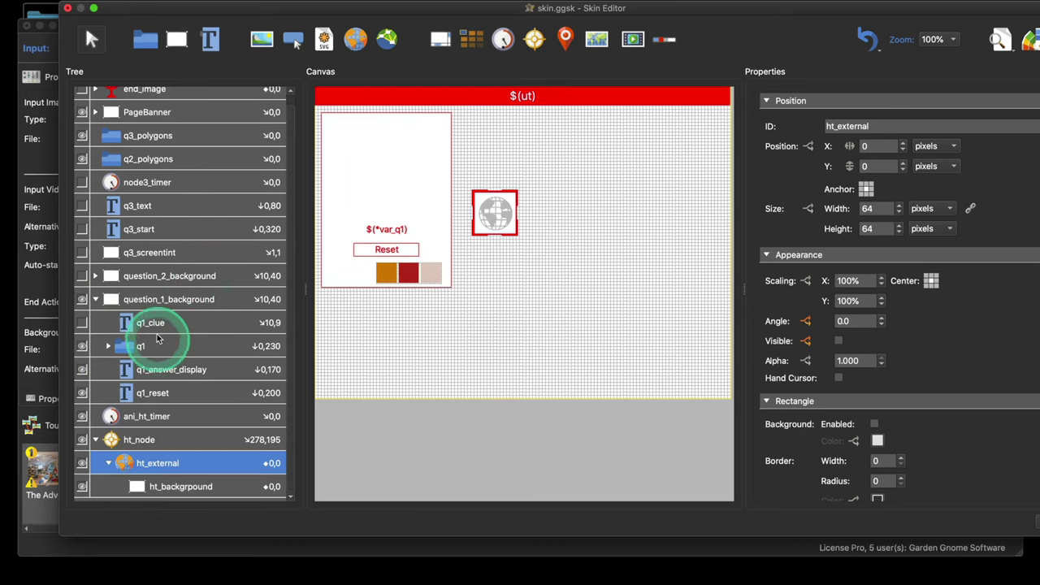
{"action": "left_click", "coordinate": [87, 323]}
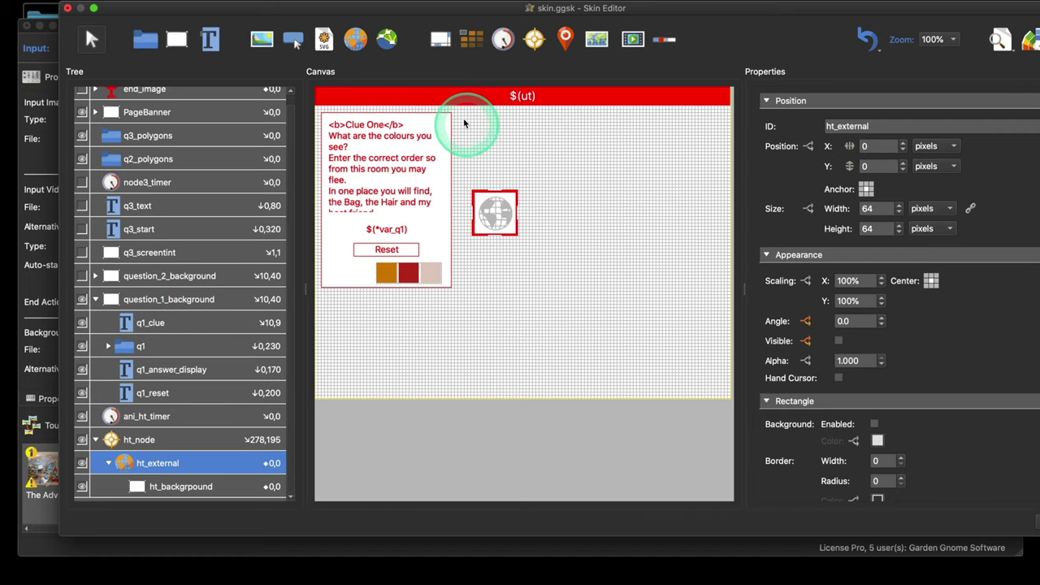
{"action": "left_click", "coordinate": [82, 323]}
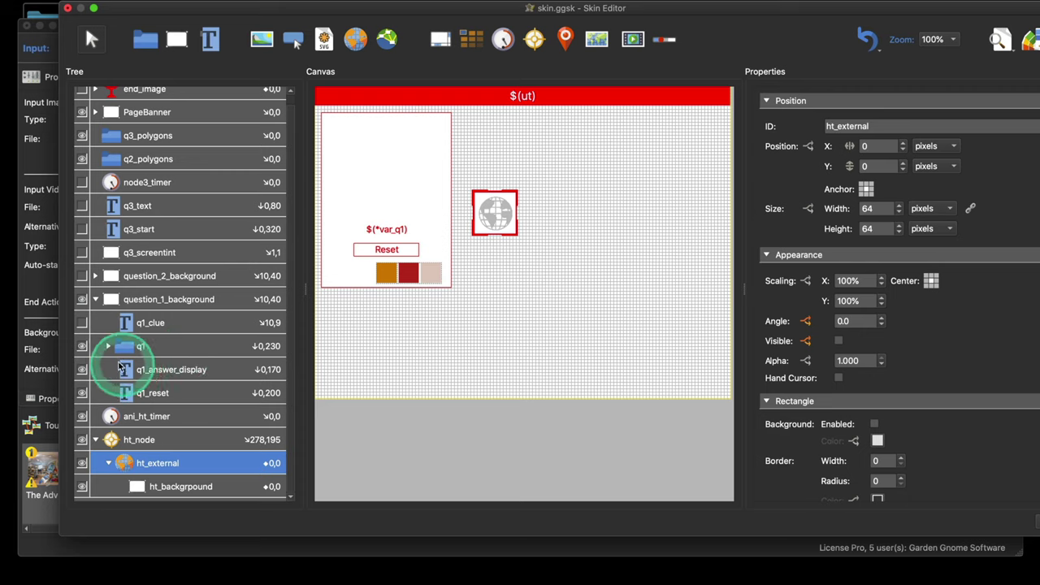
Examine the q1 container's masking, its nested q1_slider, and the q1_dog, q1_bag and q1_hair rectangles.
{"action": "left_click", "coordinate": [140, 348]}
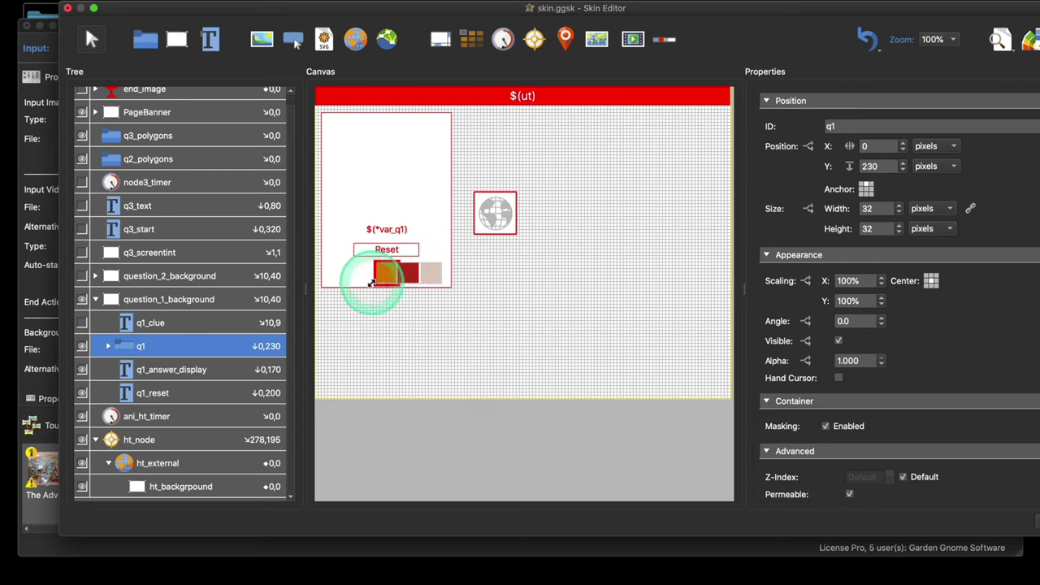
{"action": "scroll", "coordinate": [930, 393], "scroll_direction": "down", "scroll_amount": 2}
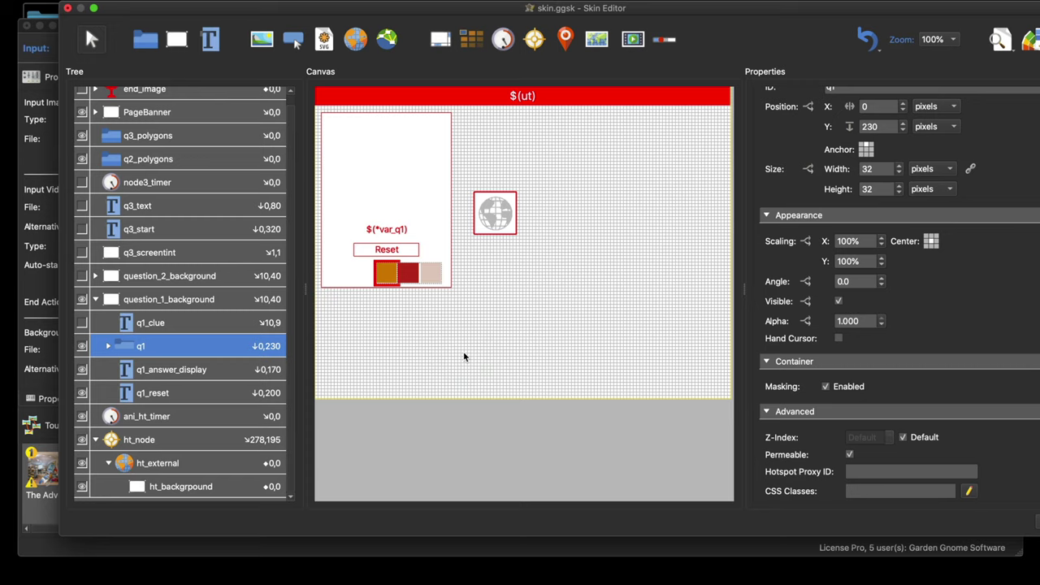
{"action": "left_click", "coordinate": [109, 348]}
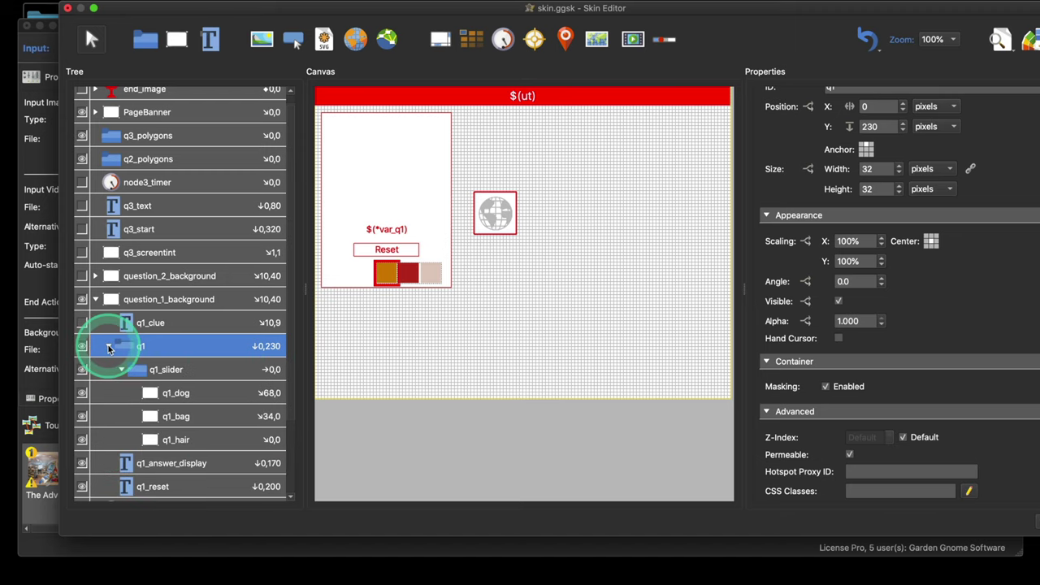
{"action": "left_click", "coordinate": [172, 371]}
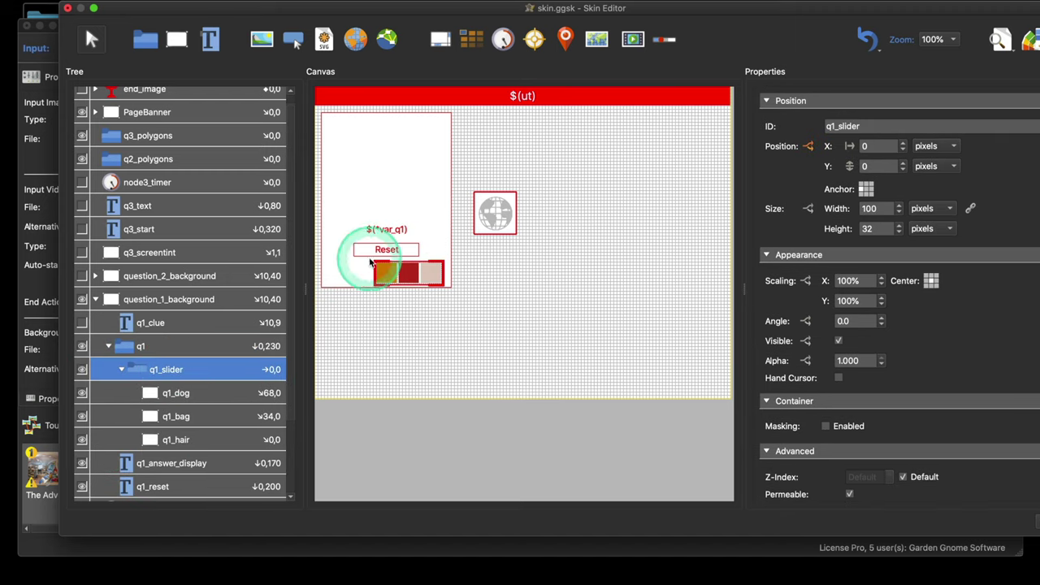
{"action": "left_click", "coordinate": [178, 396]}
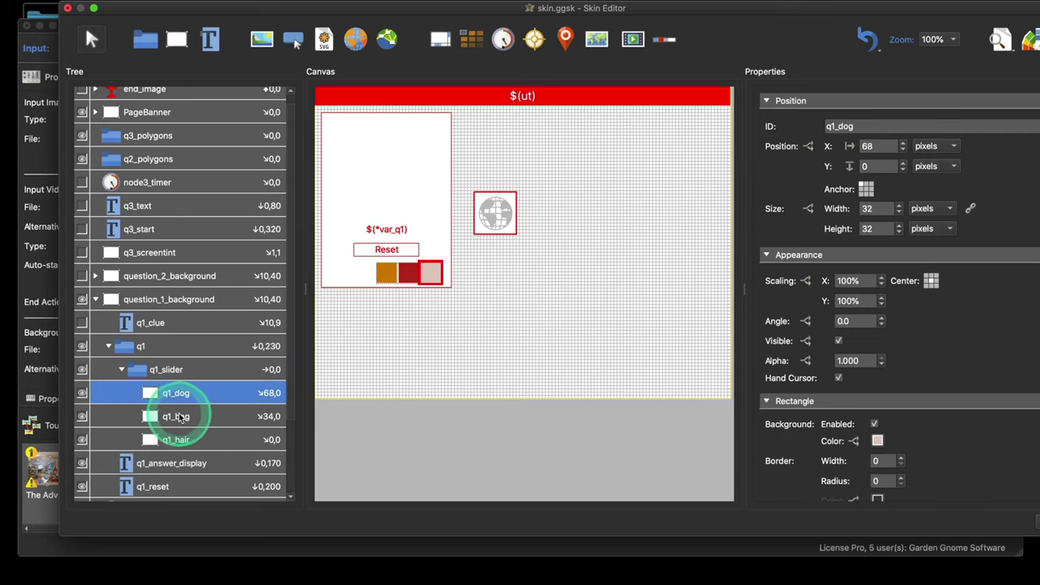
{"action": "left_click", "coordinate": [182, 416]}
{"action": "left_click", "coordinate": [184, 439]}
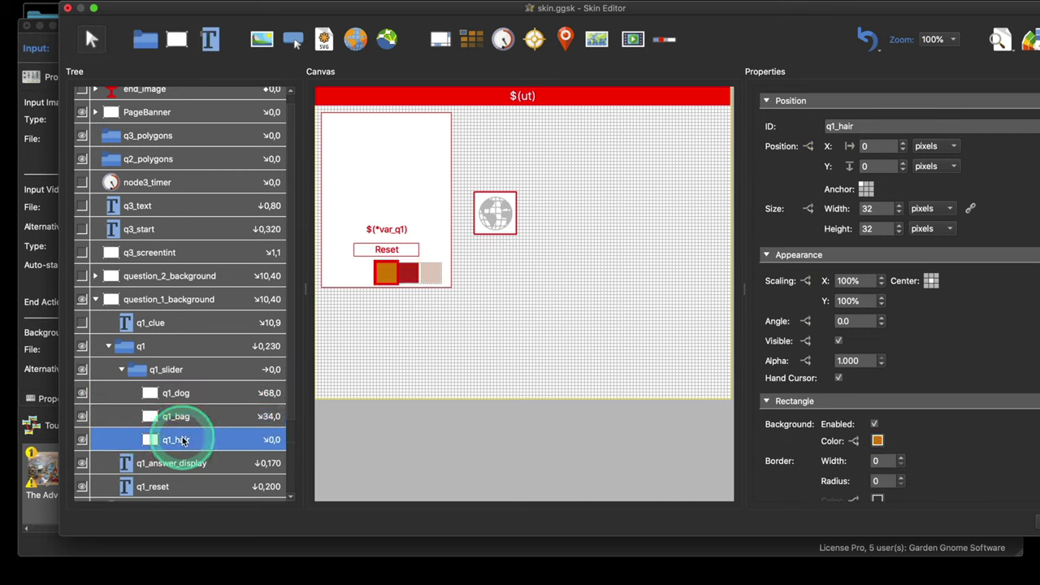
Examine all three conditions of the logic block on the q1_slider container's position, leaving the settings as they are.
{"action": "left_click", "coordinate": [180, 370]}
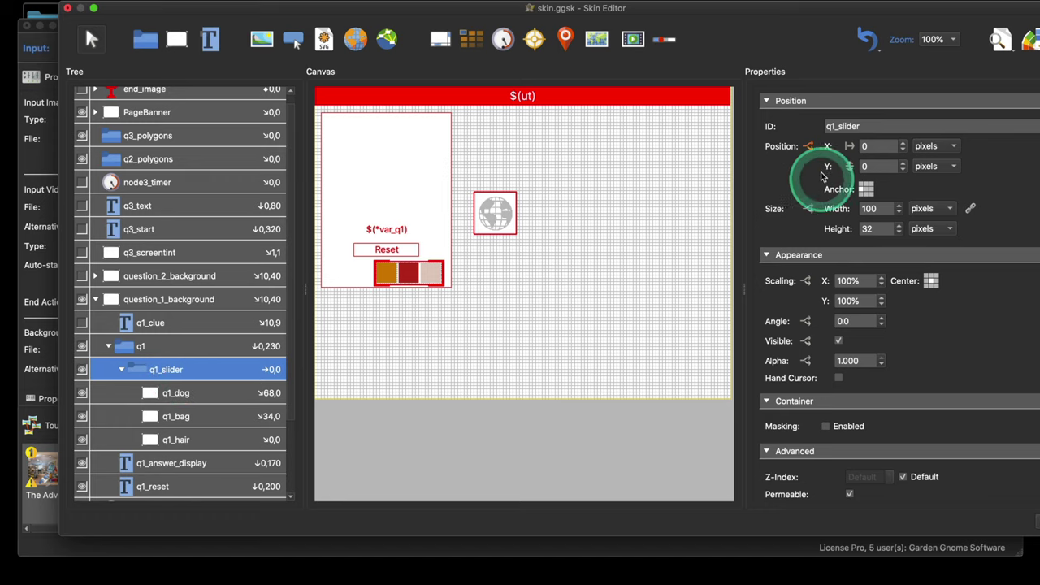
{"action": "left_click", "coordinate": [809, 148]}
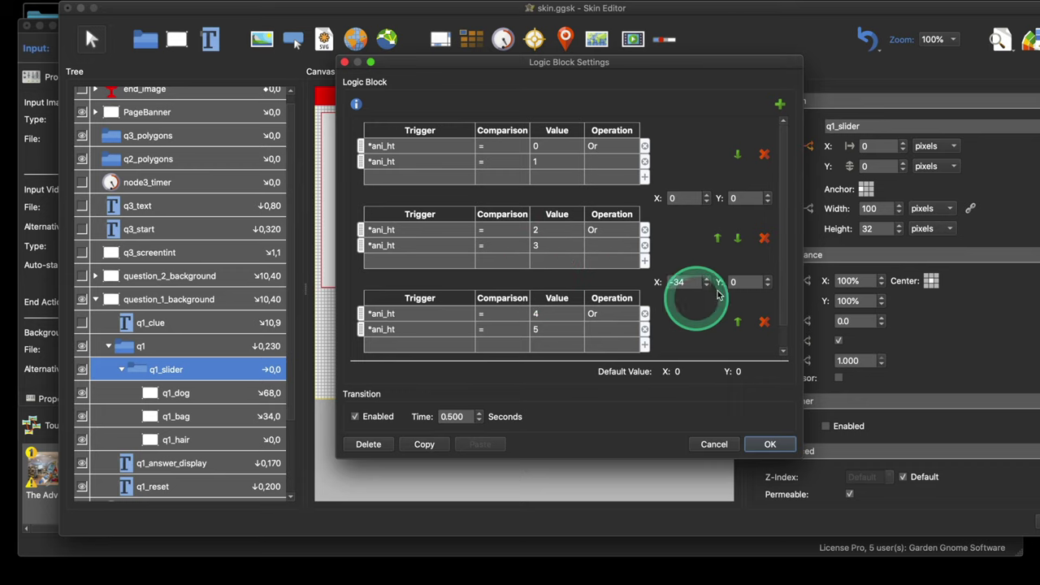
{"action": "scroll", "coordinate": [783, 251], "scroll_direction": "down", "scroll_amount": 2}
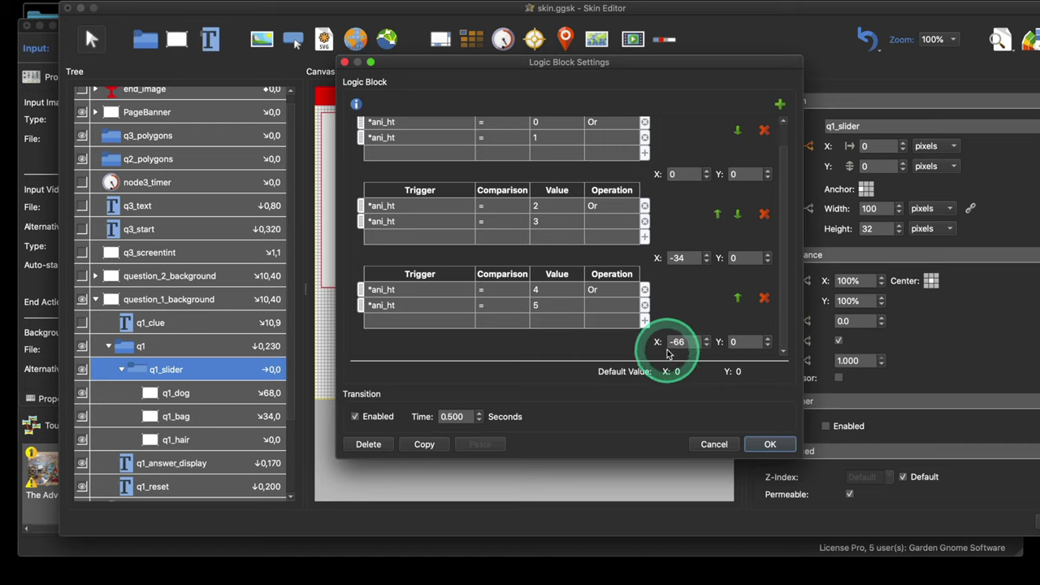
{"action": "left_click", "coordinate": [715, 445]}
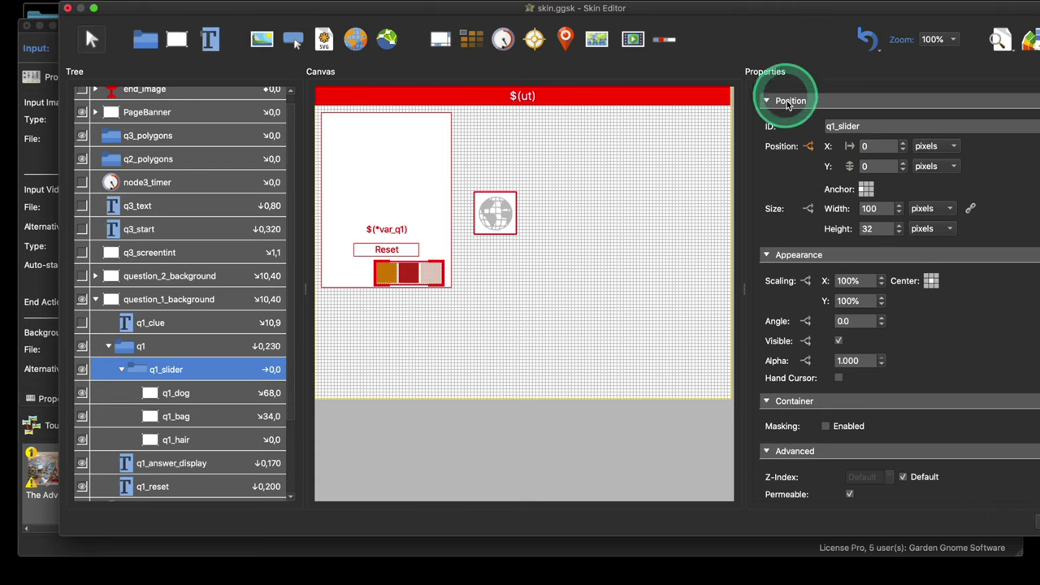
Close the skin editor, preview the tour and test Clue One with the colour order red, yellow, white, closing the preview at the end.
{"action": "double_click", "coordinate": [810, 24]}
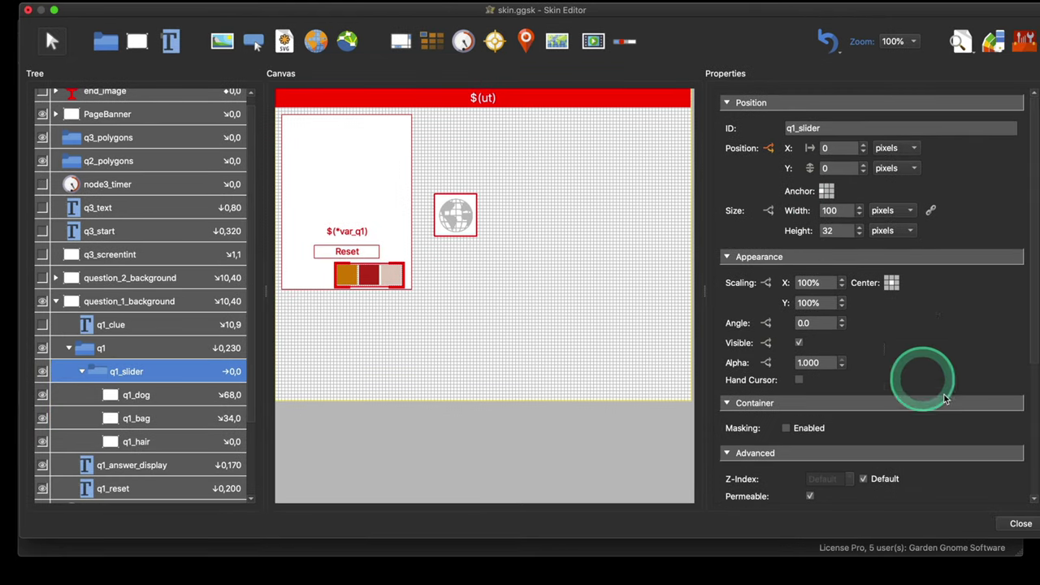
{"action": "left_click", "coordinate": [1019, 524]}
{"action": "left_click", "coordinate": [615, 282]}
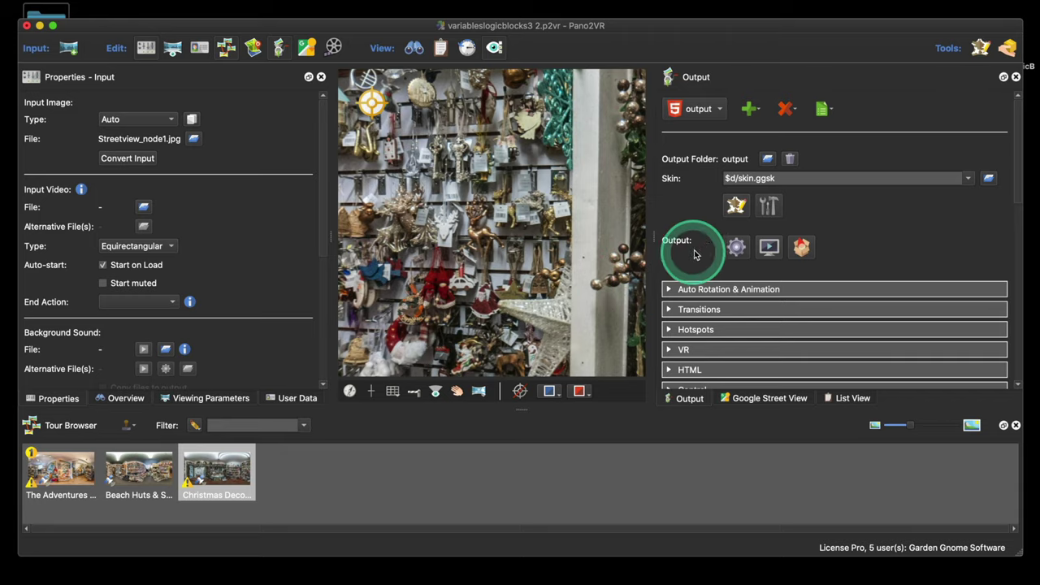
{"action": "left_click", "coordinate": [764, 248]}
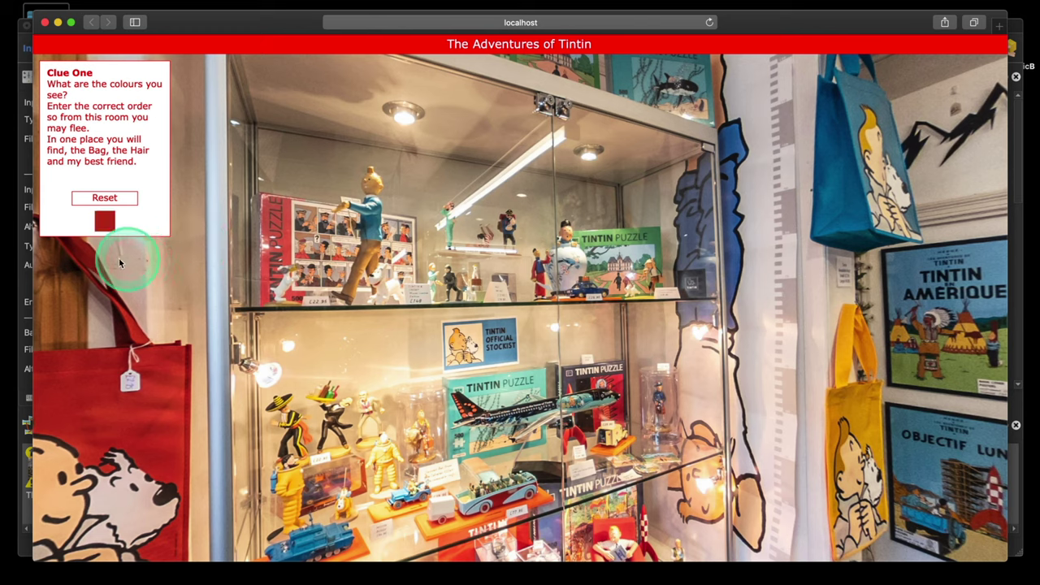
{"action": "left_click", "coordinate": [106, 232]}
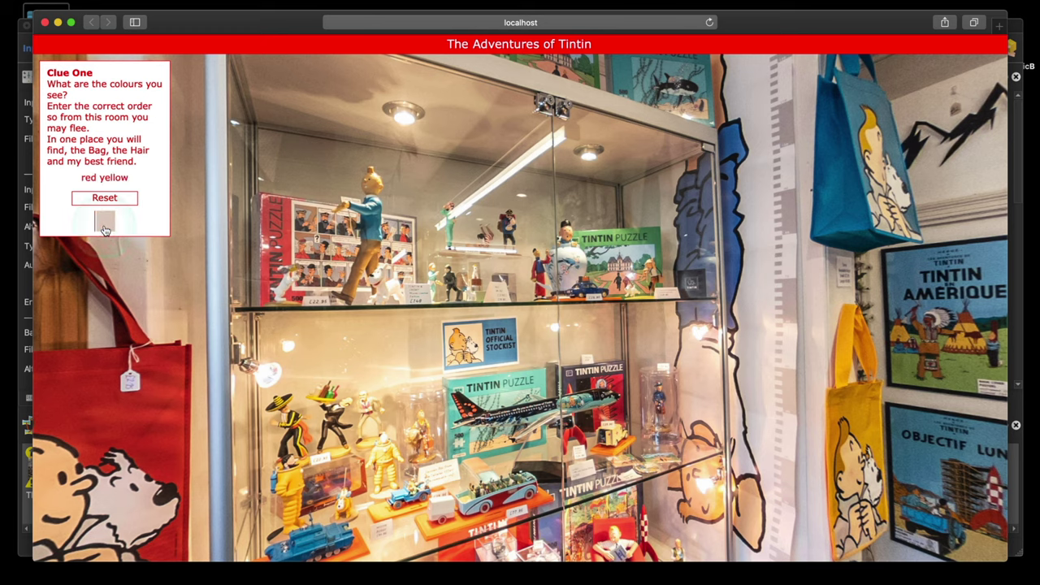
{"action": "left_click", "coordinate": [104, 223]}
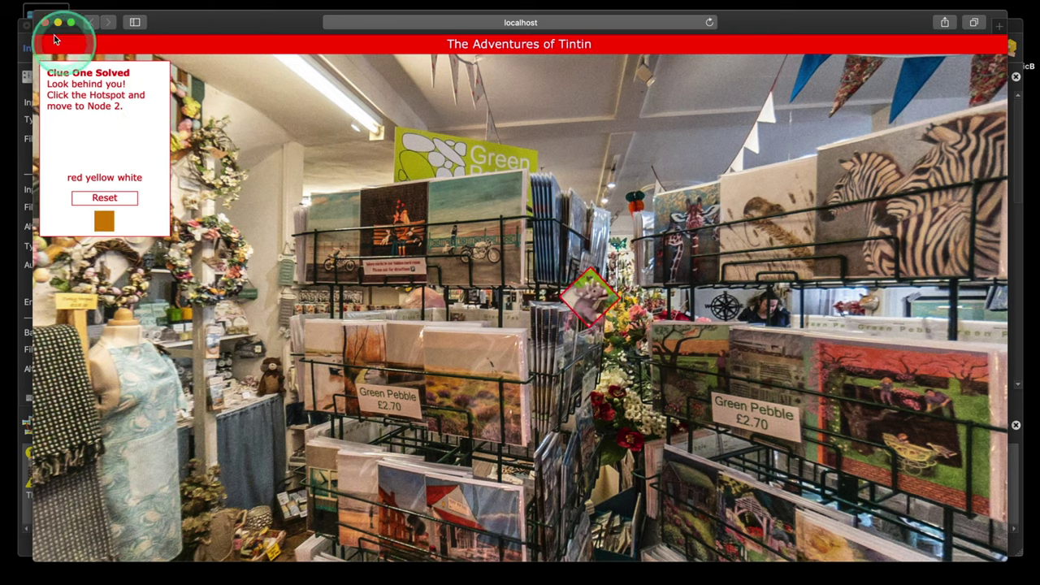
{"action": "left_click", "coordinate": [45, 24]}
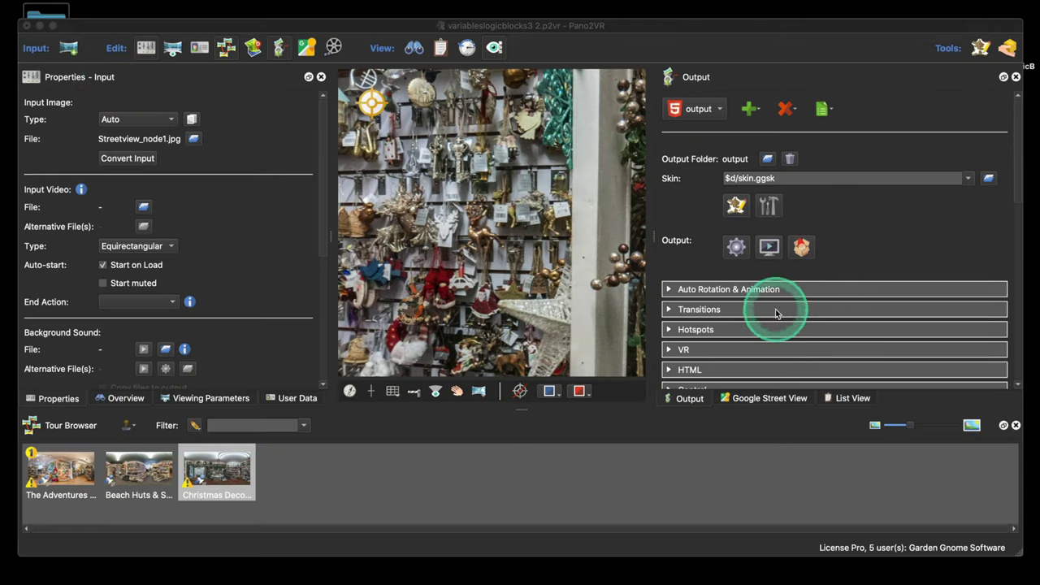
Examine the Advanced output settings down to the Assets list holding the node2image.png and node3image.png files.
{"action": "scroll", "coordinate": [782, 320], "scroll_direction": "down", "scroll_amount": 6}
{"action": "scroll", "coordinate": [782, 323], "scroll_direction": "up", "scroll_amount": 10}
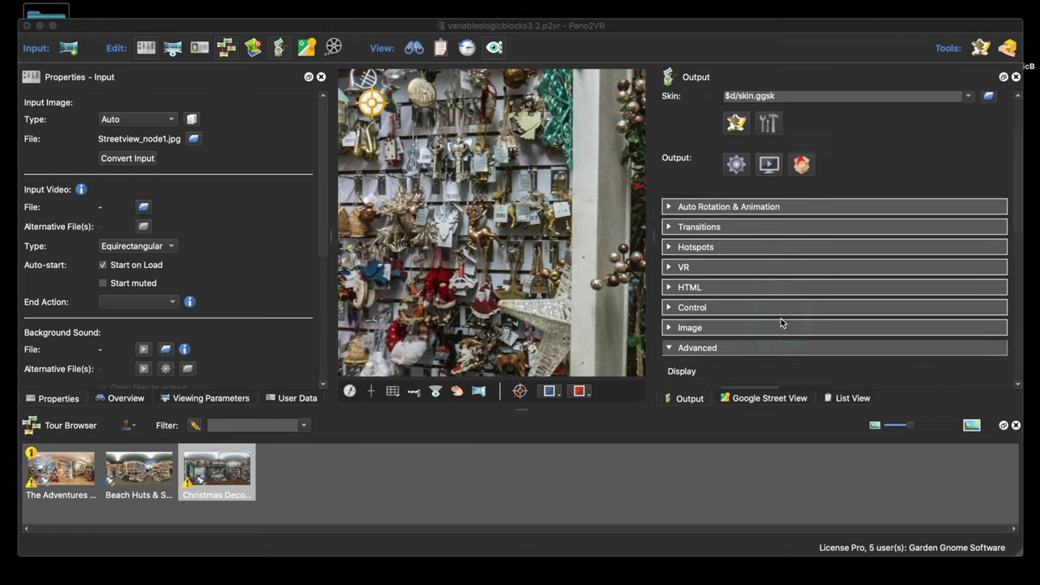
{"action": "scroll", "coordinate": [781, 322], "scroll_direction": "down", "scroll_amount": 10}
{"action": "scroll", "coordinate": [781, 323], "scroll_direction": "down", "scroll_amount": 5}
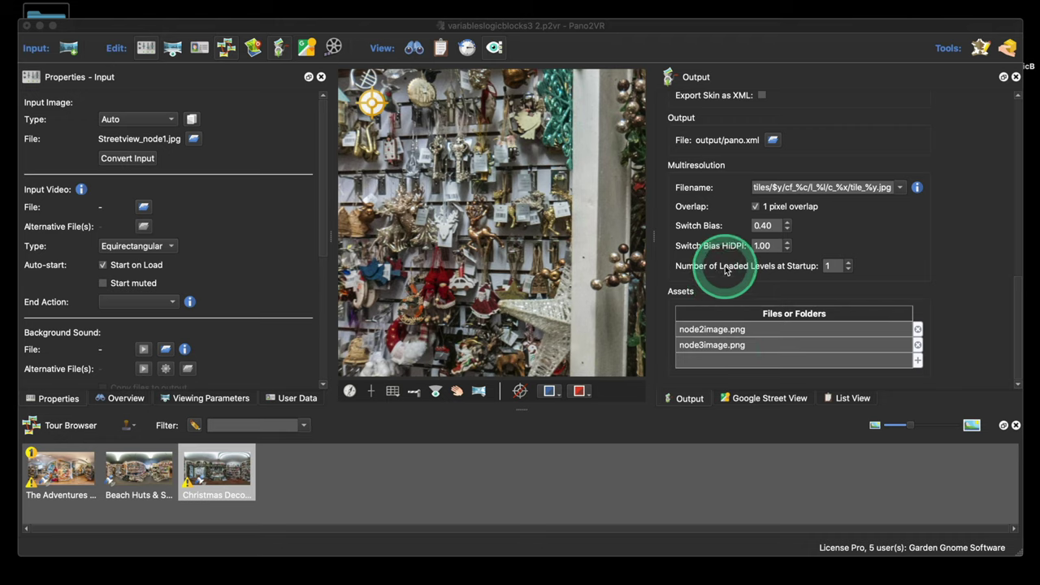
{"action": "scroll", "coordinate": [738, 239], "scroll_direction": "up", "scroll_amount": 3}
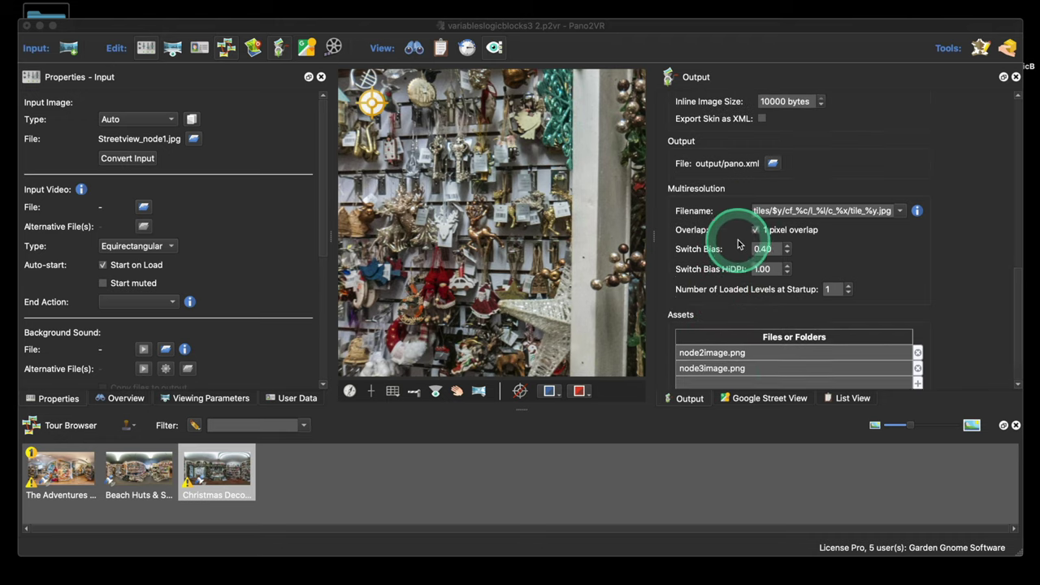
{"action": "scroll", "coordinate": [736, 249], "scroll_direction": "down", "scroll_amount": 3}
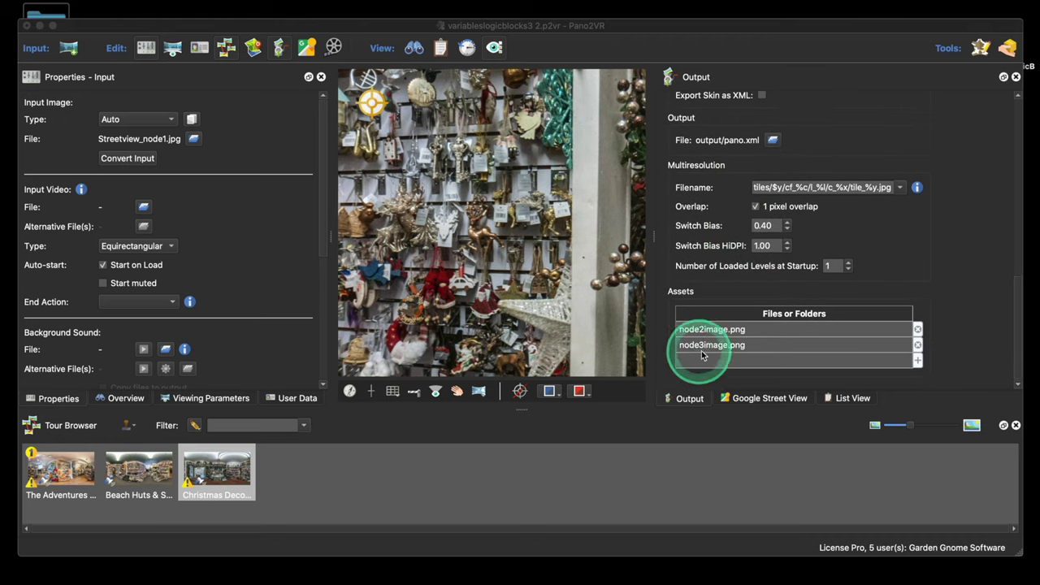
{"action": "scroll", "coordinate": [777, 288], "scroll_direction": "up", "scroll_amount": 5}
{"action": "scroll", "coordinate": [776, 291], "scroll_direction": "up", "scroll_amount": 10}
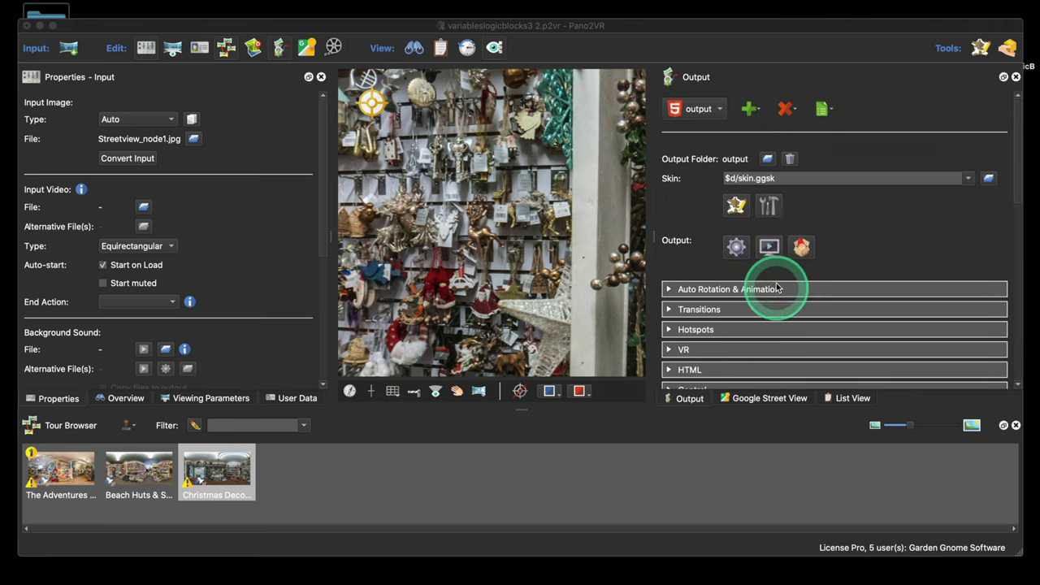
Reopen the skin for editing and examine the External Image settings of the ht_external element.
{"action": "left_click", "coordinate": [736, 206]}
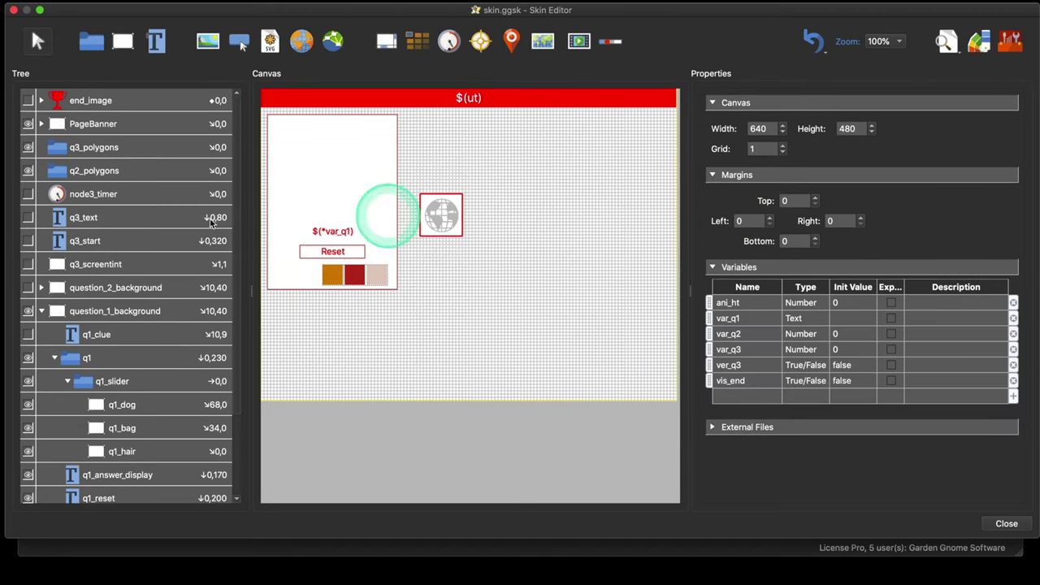
{"action": "scroll", "coordinate": [116, 299], "scroll_direction": "down", "scroll_amount": 4}
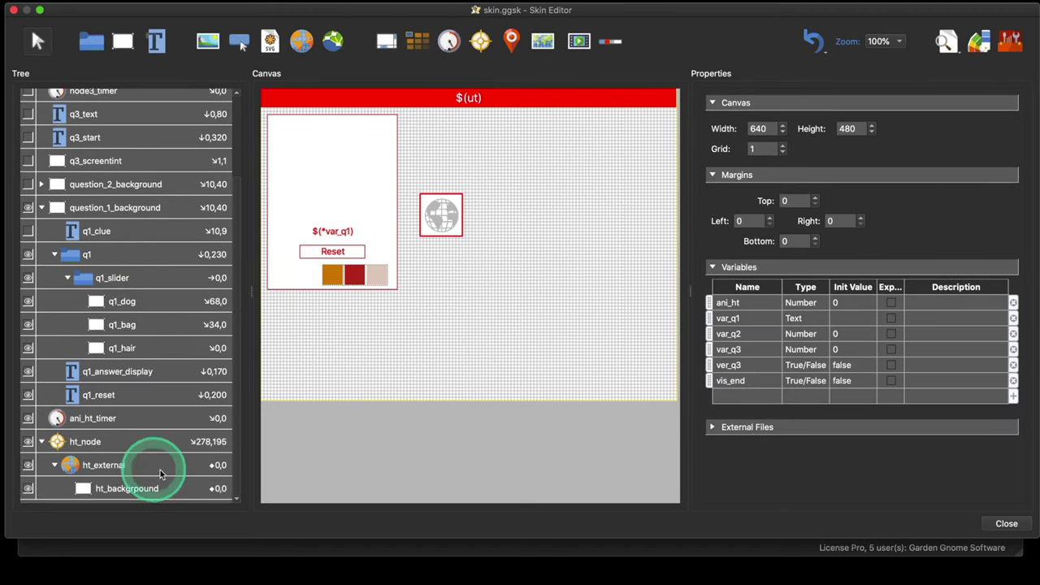
{"action": "left_click", "coordinate": [126, 469]}
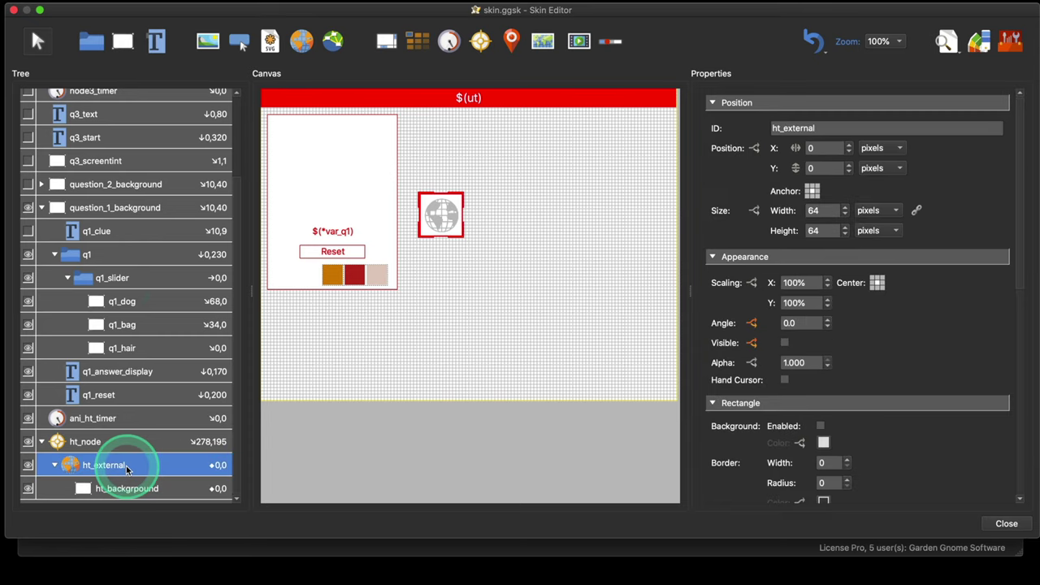
{"action": "scroll", "coordinate": [902, 339], "scroll_direction": "down", "scroll_amount": 4}
{"action": "scroll", "coordinate": [902, 340], "scroll_direction": "down", "scroll_amount": 3}
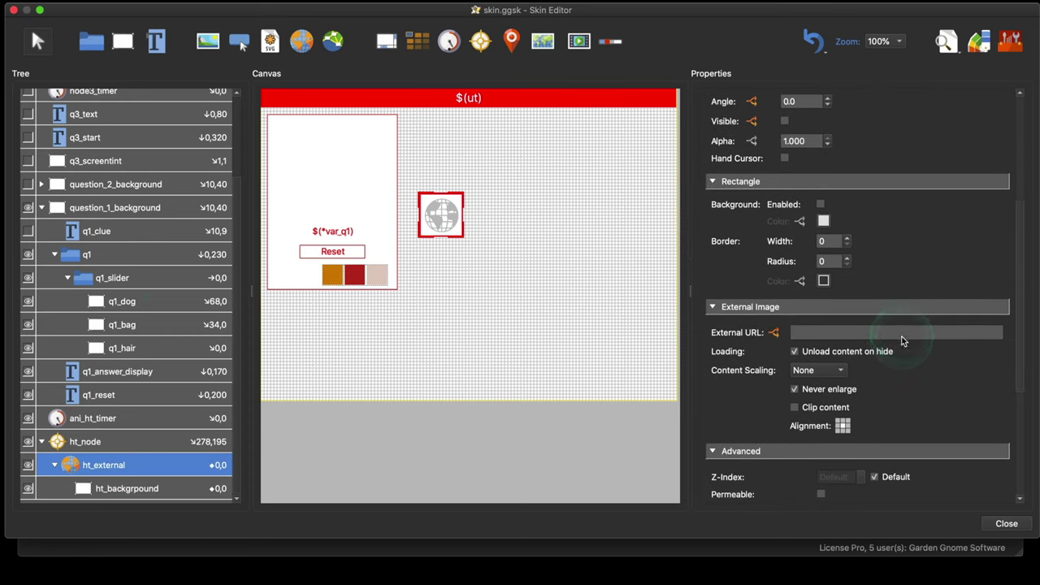
{"action": "scroll", "coordinate": [899, 324], "scroll_direction": "down", "scroll_amount": 1}
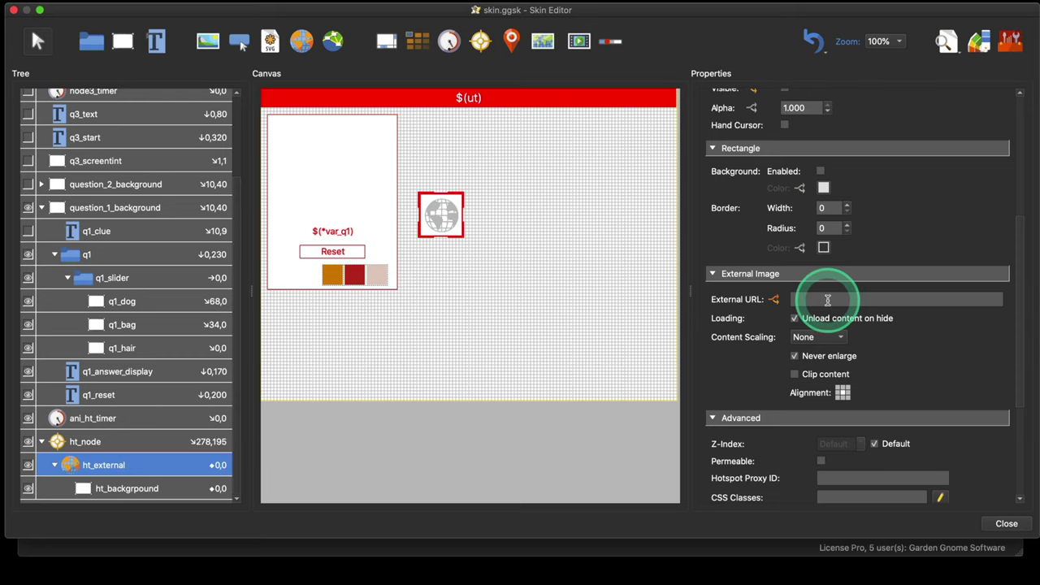
Examine the logic block on ht_external's External URL, including the triggers and image paths for node1 and node2, and leave its settings as they are.
{"action": "left_click", "coordinate": [775, 301]}
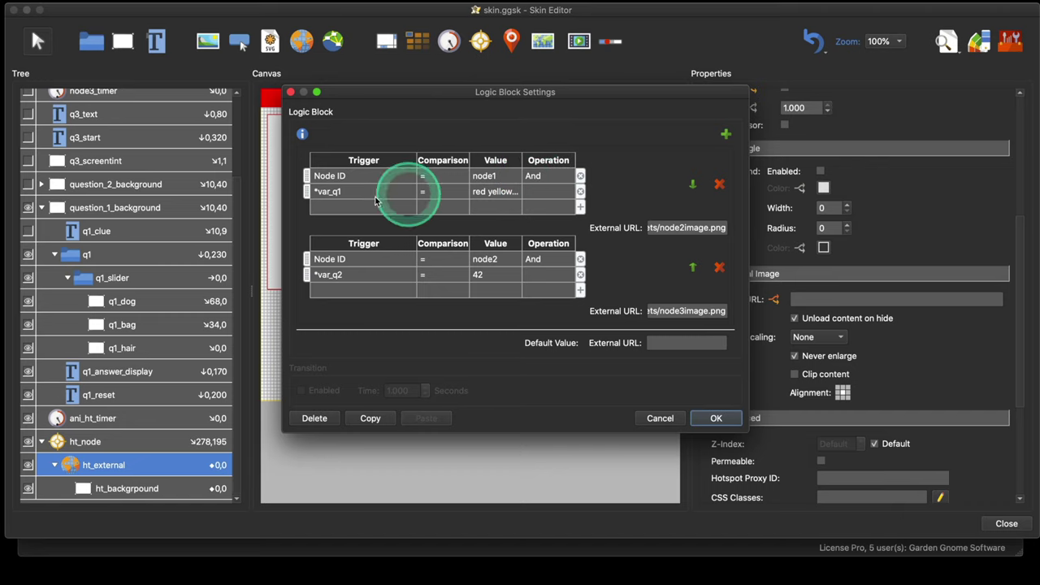
{"action": "left_click_drag", "start_coordinate": [321, 202], "coordinate": [345, 200]}
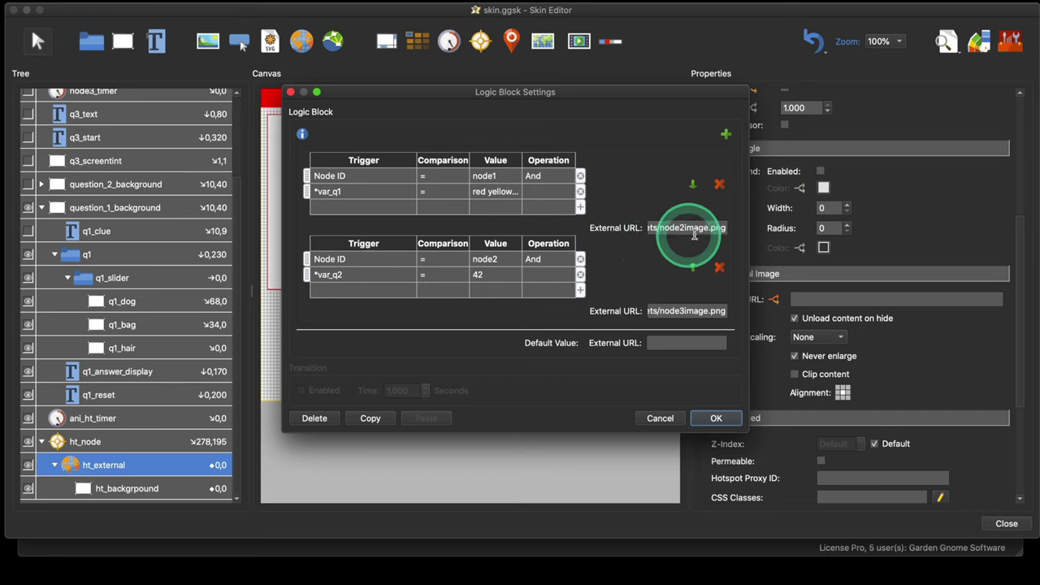
{"action": "left_click_drag", "start_coordinate": [650, 228], "coordinate": [725, 229]}
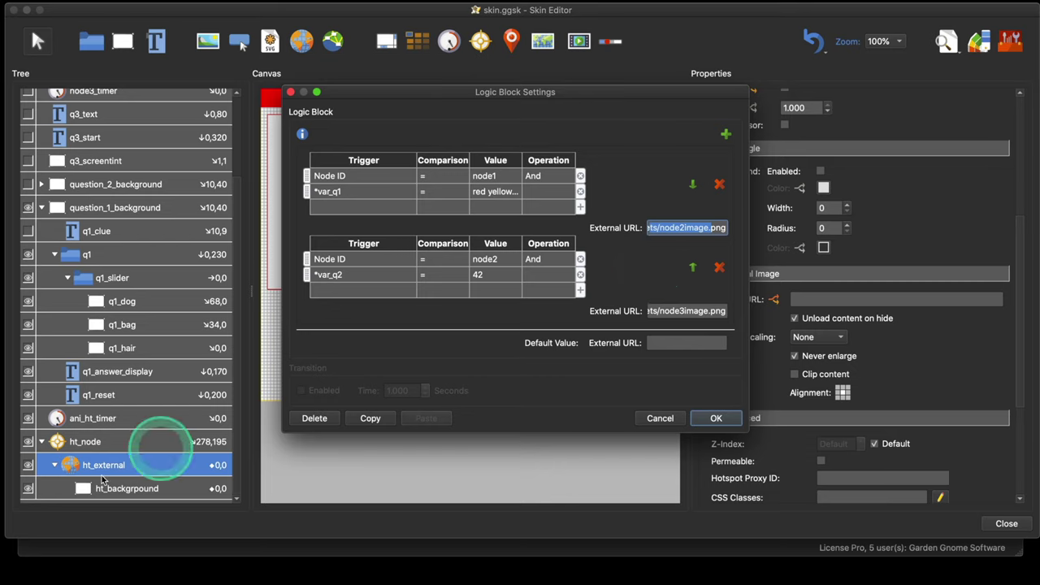
{"action": "left_click_drag", "start_coordinate": [695, 286], "coordinate": [664, 284]}
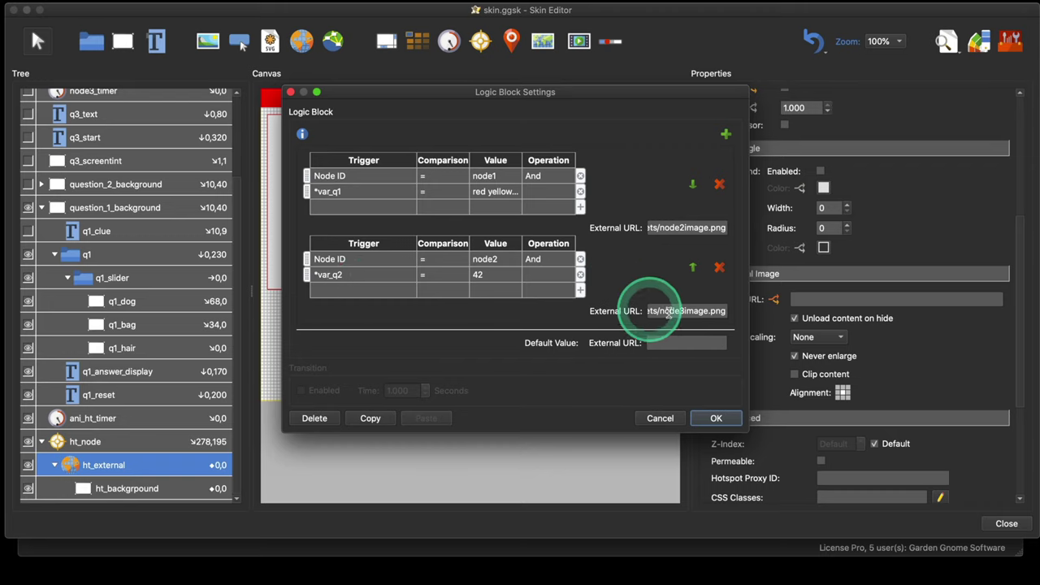
{"action": "left_click_drag", "start_coordinate": [656, 313], "coordinate": [708, 314]}
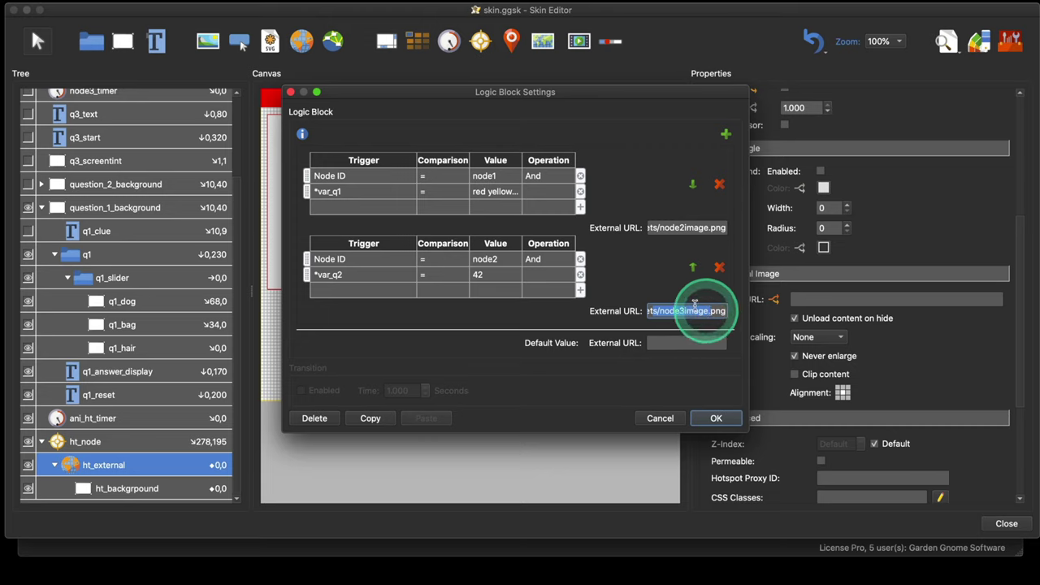
{"action": "left_click", "coordinate": [665, 286]}
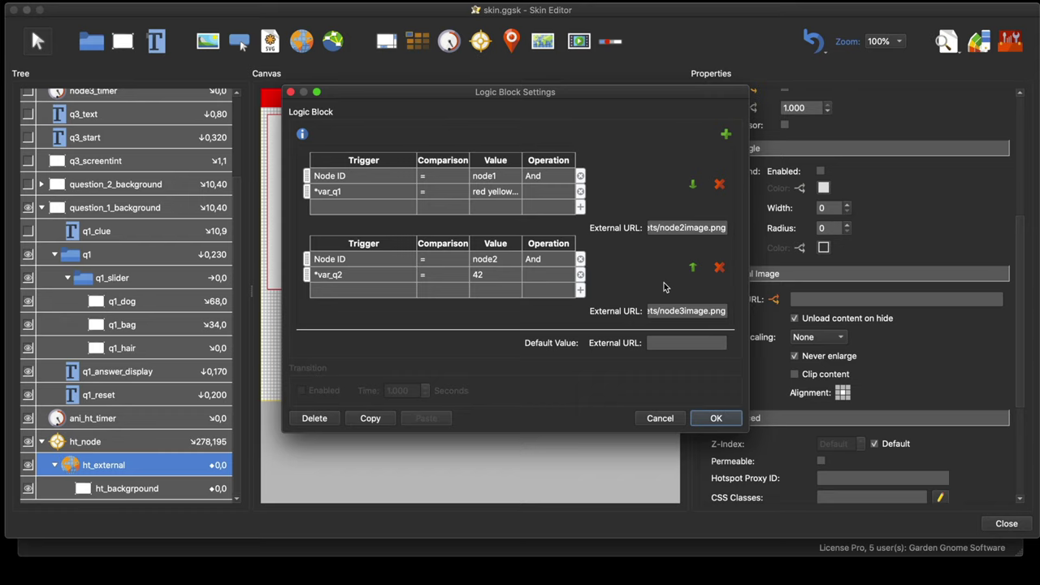
{"action": "left_click", "coordinate": [715, 418]}
{"action": "left_click", "coordinate": [594, 330]}
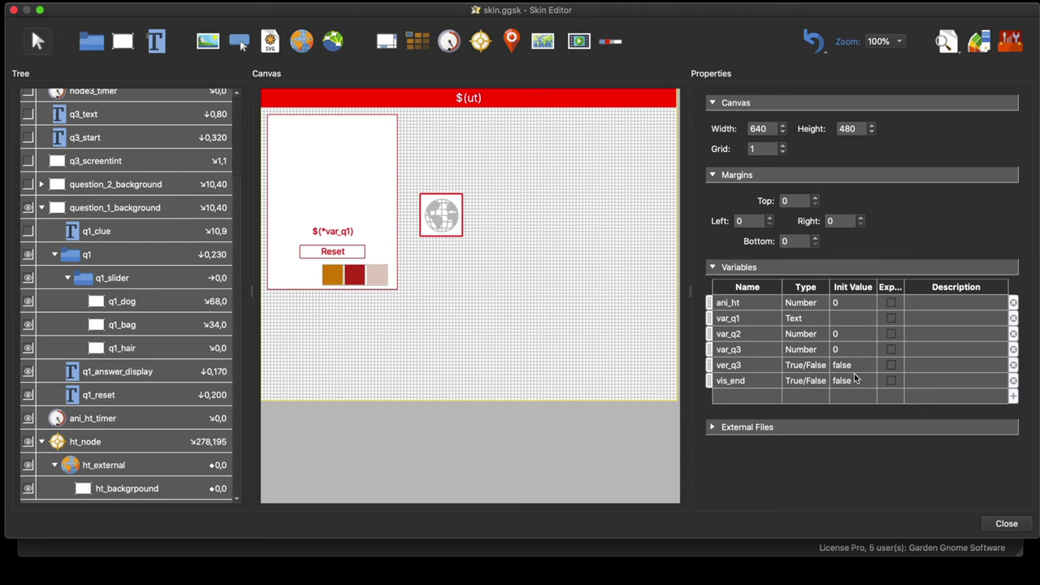
Close the skin editor, preview the tour, solve Clue One with red, yellow, white and follow the hotspot to node 2.
{"action": "left_click", "coordinate": [1005, 524]}
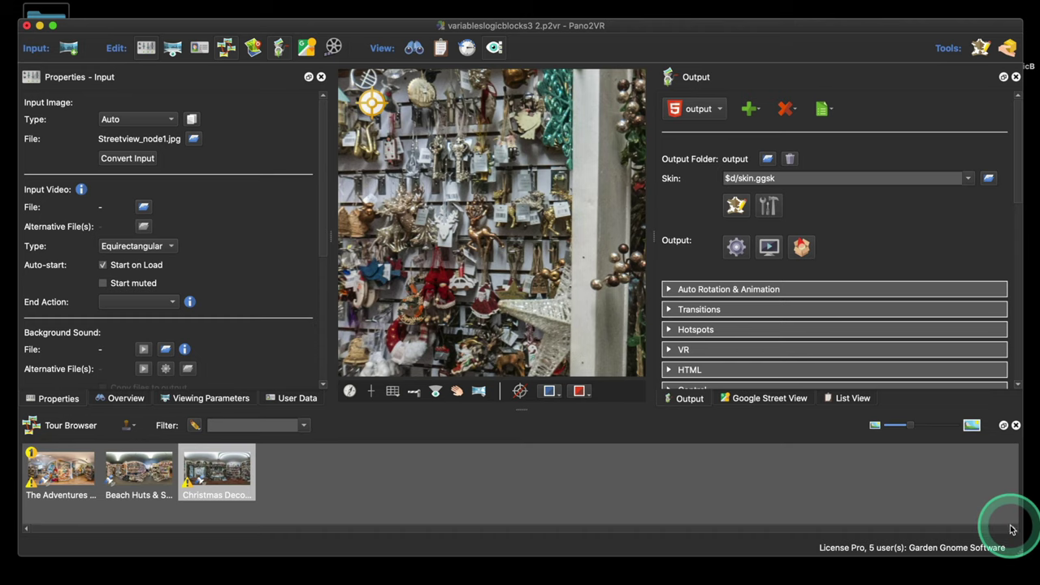
{"action": "left_click", "coordinate": [769, 247]}
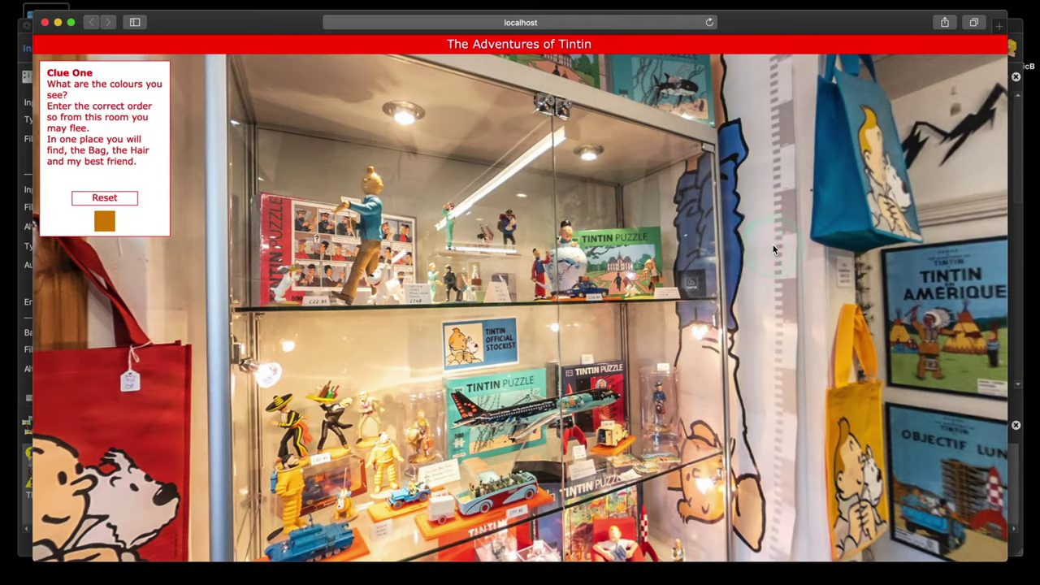
{"action": "left_click", "coordinate": [106, 221]}
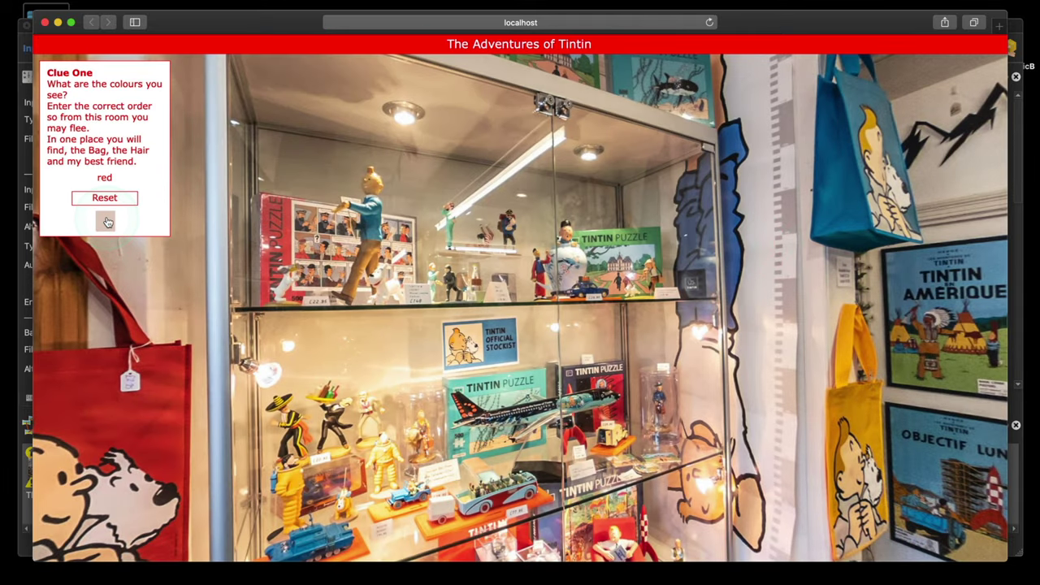
{"action": "left_click", "coordinate": [107, 221]}
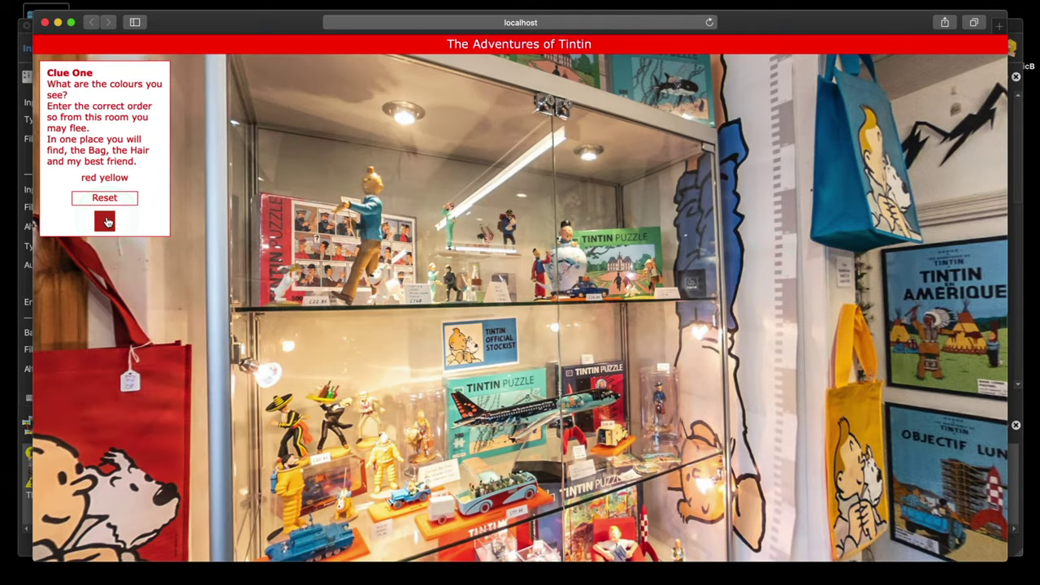
{"action": "left_click", "coordinate": [107, 222]}
{"action": "left_click_drag", "start_coordinate": [606, 339], "coordinate": [564, 349]}
{"action": "left_click", "coordinate": [626, 297]}
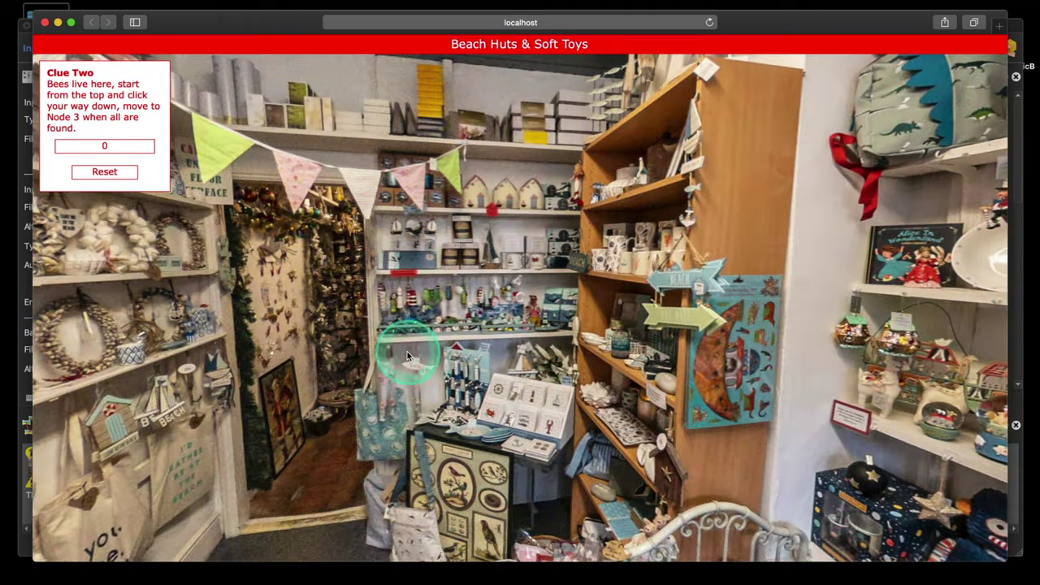
Solve Clue Two by picking the three beehives from top to bottom, and turn the panorama to the node 3 hotspot.
{"action": "left_click_drag", "start_coordinate": [406, 352], "coordinate": [499, 130]}
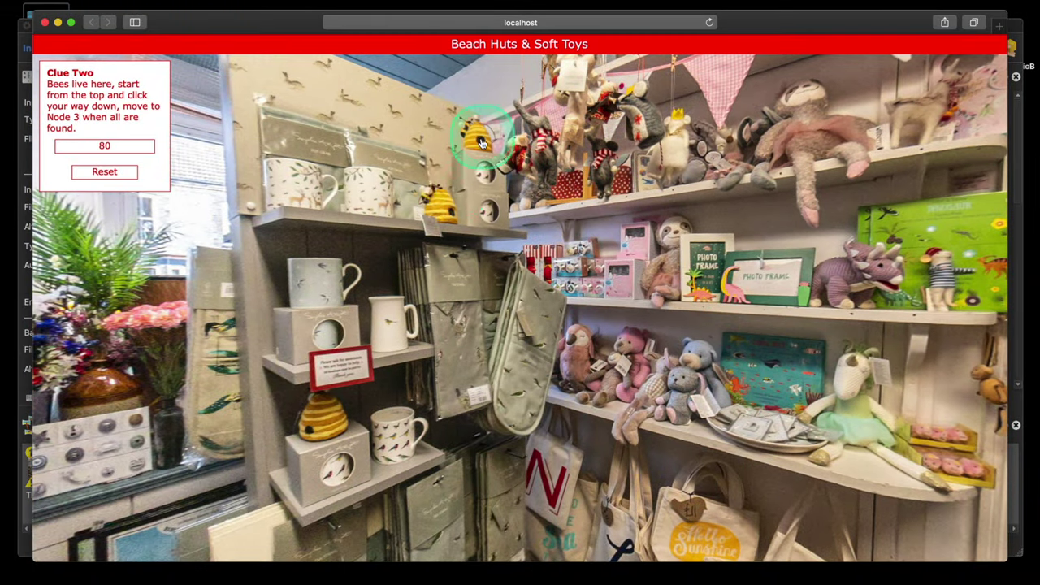
{"action": "left_click", "coordinate": [435, 219]}
{"action": "left_click", "coordinate": [319, 410]}
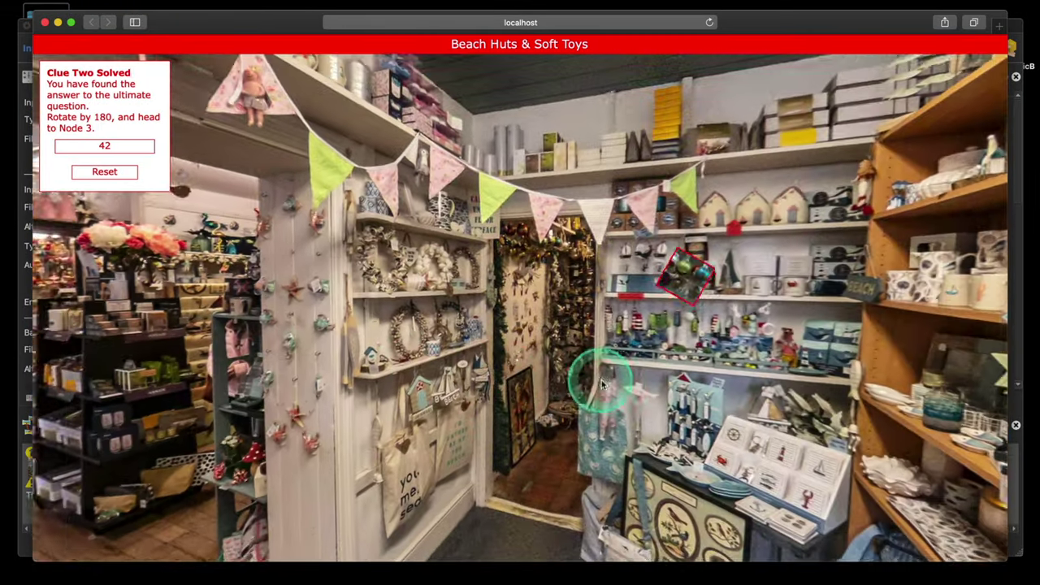
{"action": "left_click_drag", "start_coordinate": [601, 382], "coordinate": [561, 348]}
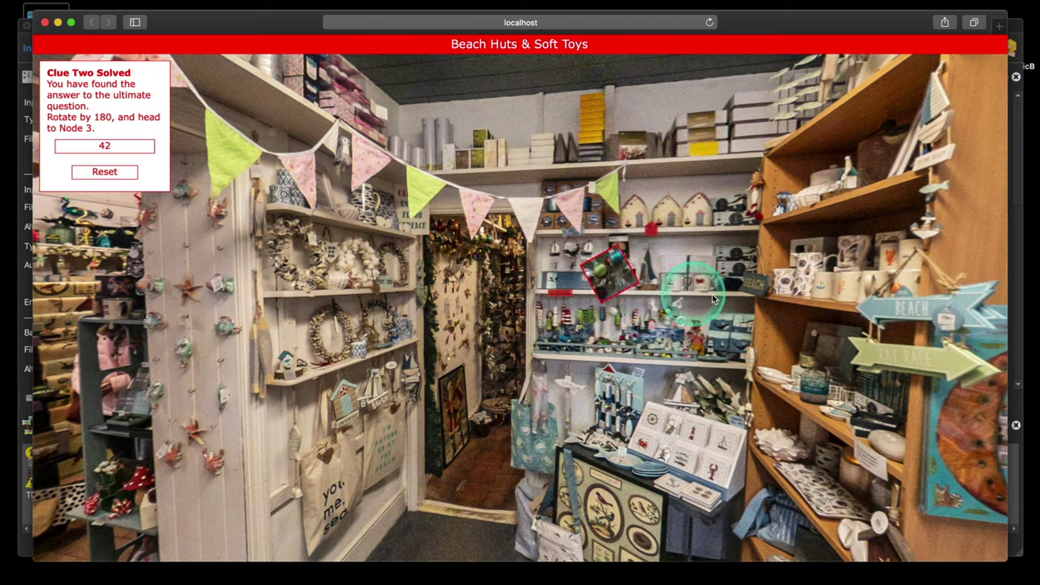
Turn the panorama to the node 3 hotspot, follow it and start Clue Three.
{"action": "left_click_drag", "start_coordinate": [687, 295], "coordinate": [645, 307]}
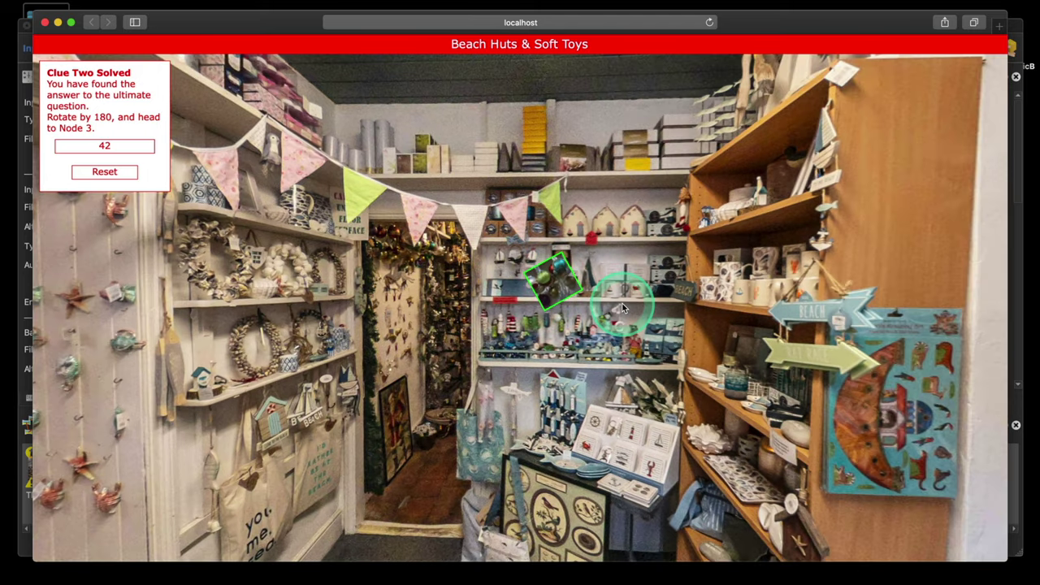
{"action": "left_click", "coordinate": [621, 307]}
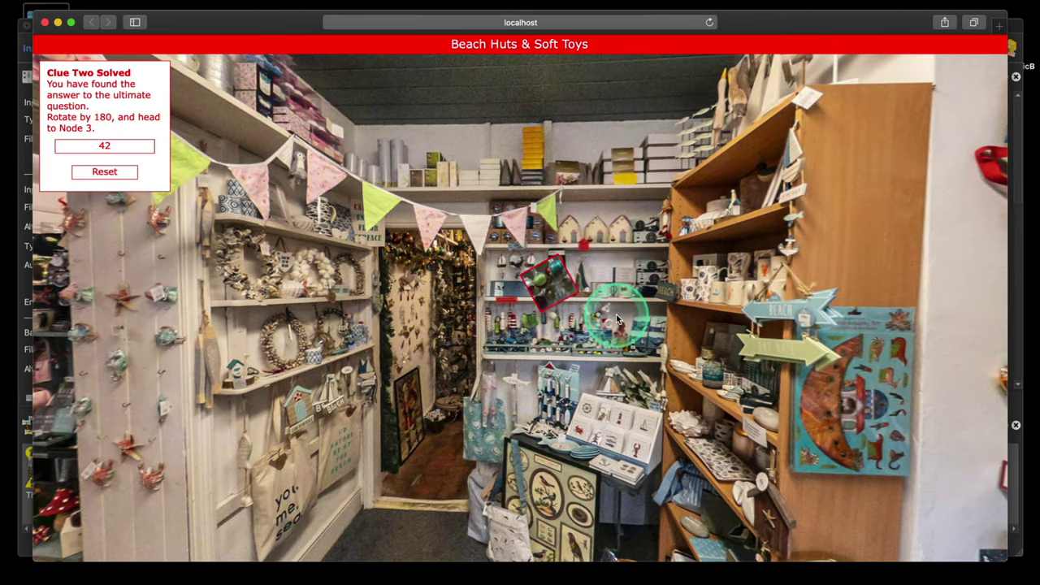
{"action": "left_click", "coordinate": [552, 288]}
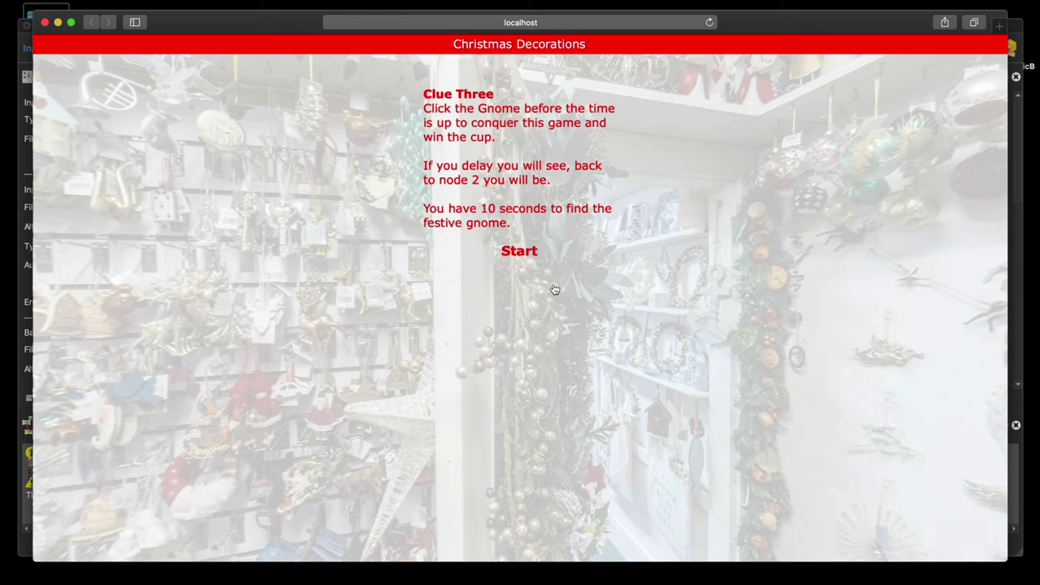
{"action": "left_click", "coordinate": [521, 253]}
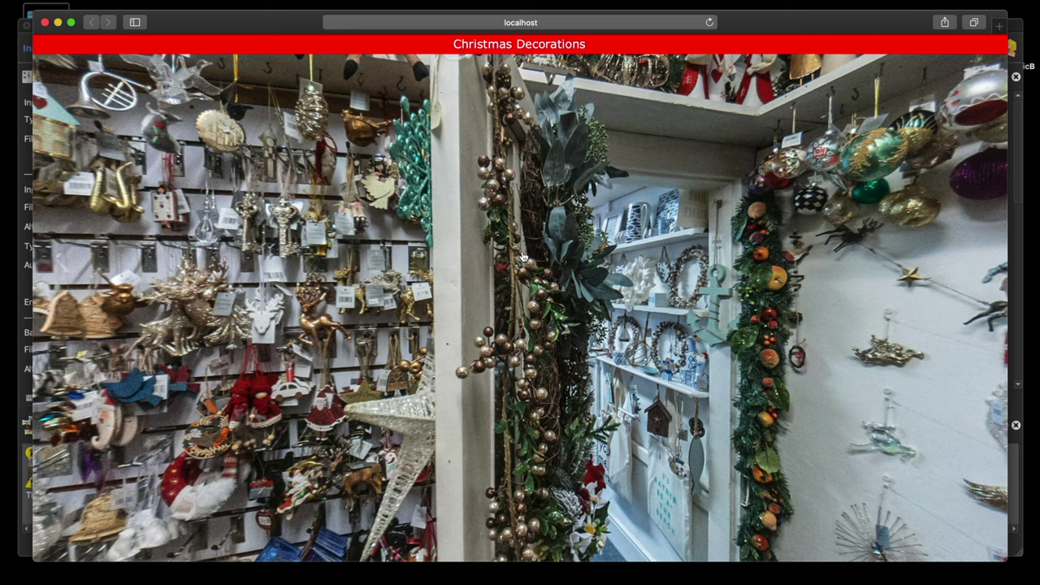
Let the Clue Three time run out, re-enter node 3 through the hotspot to test the timer again, and close the preview.
{"action": "left_click", "coordinate": [523, 257]}
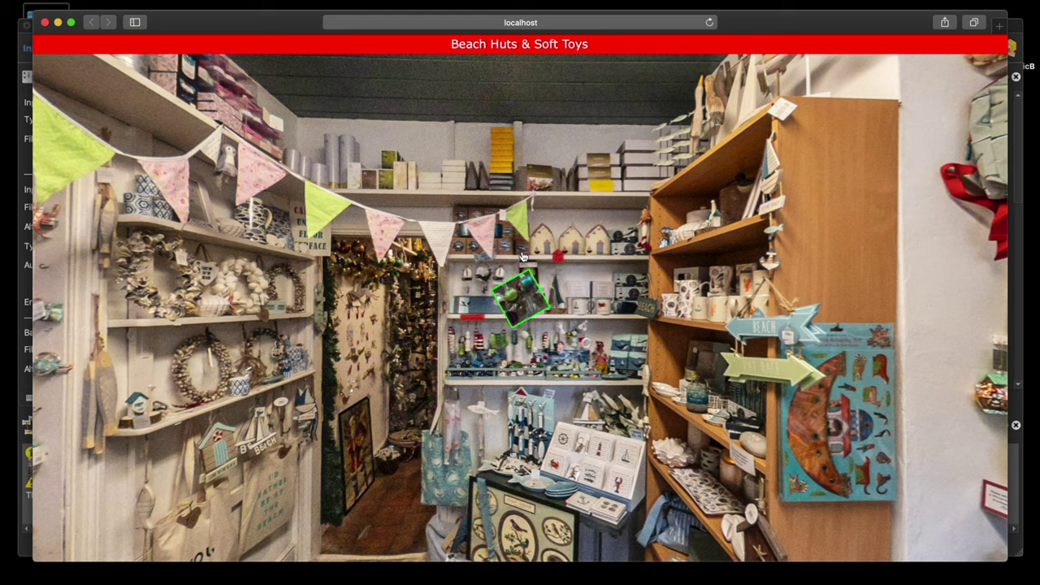
{"action": "left_click", "coordinate": [522, 298]}
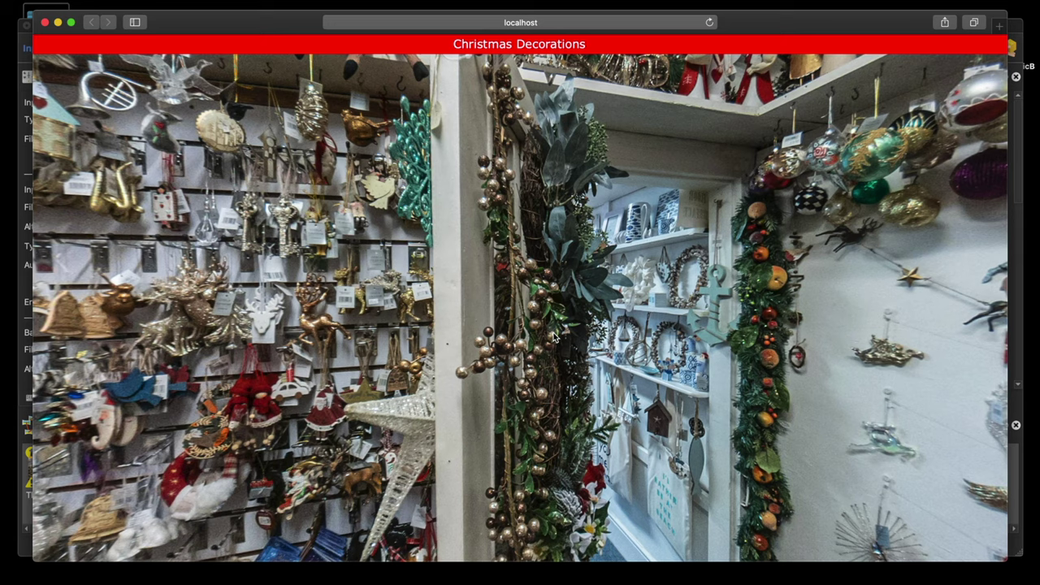
{"action": "left_click", "coordinate": [554, 338]}
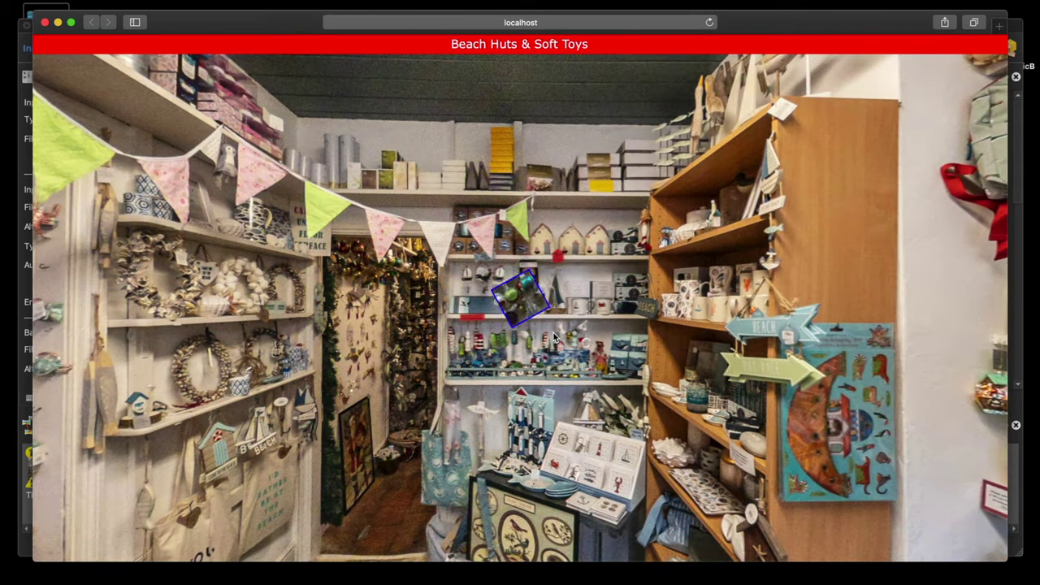
{"action": "left_click", "coordinate": [45, 20]}
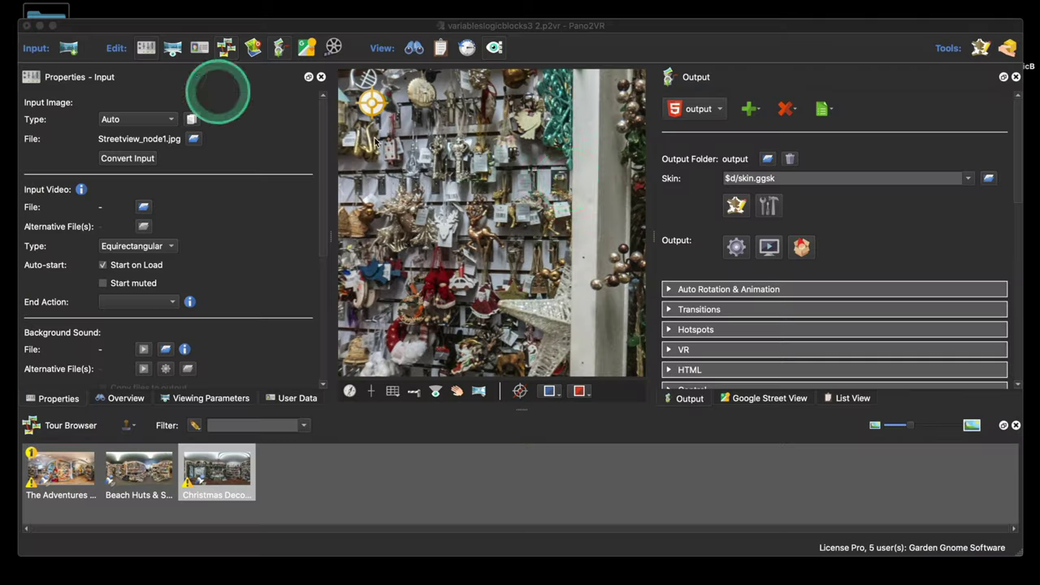
Reopen the skin for editing, collapse question_1_background and show q3_screentint, q3_start and q3_text on the canvas.
{"action": "left_click", "coordinate": [739, 207]}
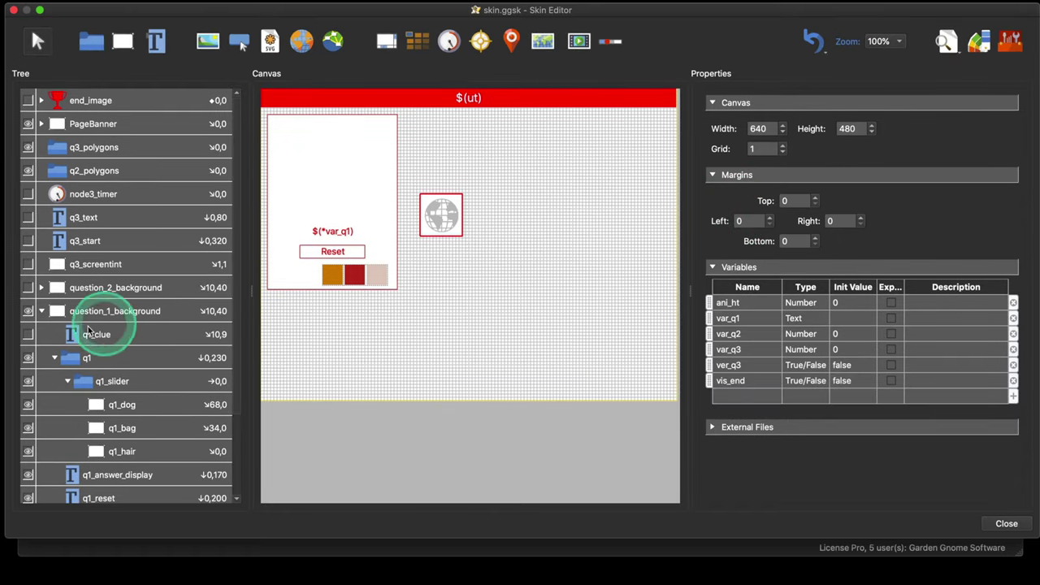
{"action": "left_click", "coordinate": [41, 310]}
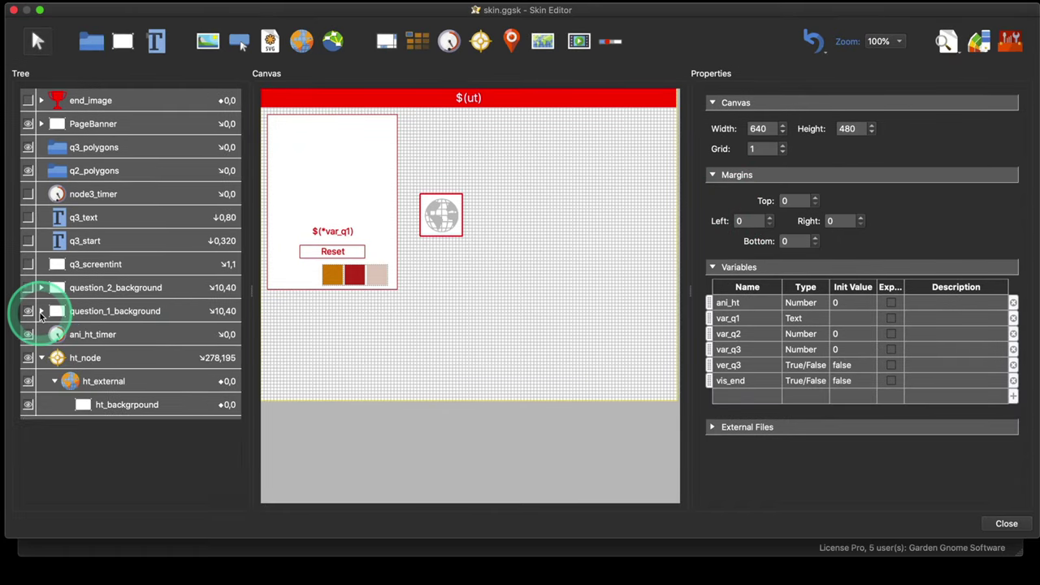
{"action": "left_click", "coordinate": [103, 268]}
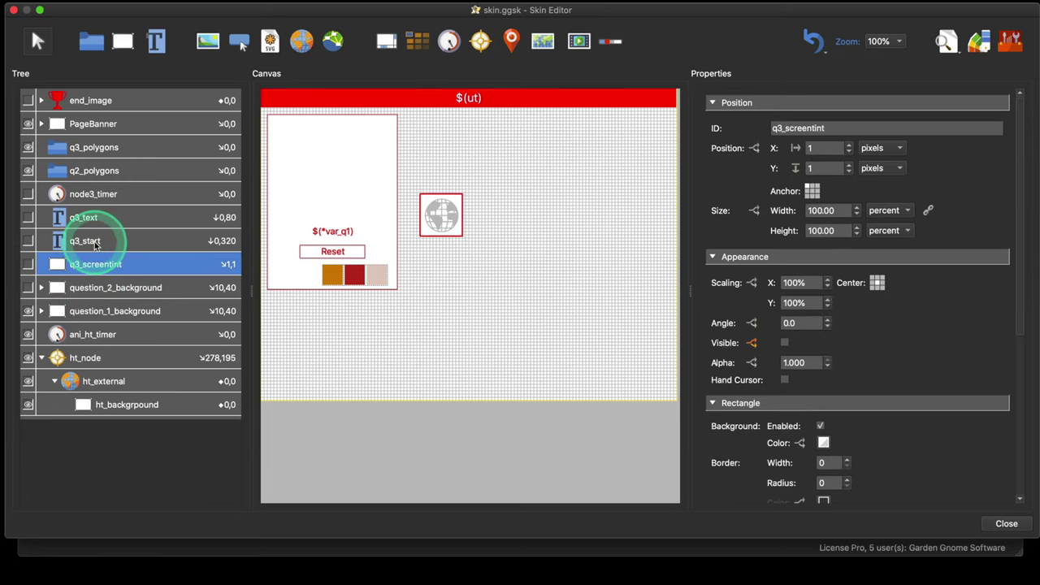
{"action": "left_click", "coordinate": [28, 264]}
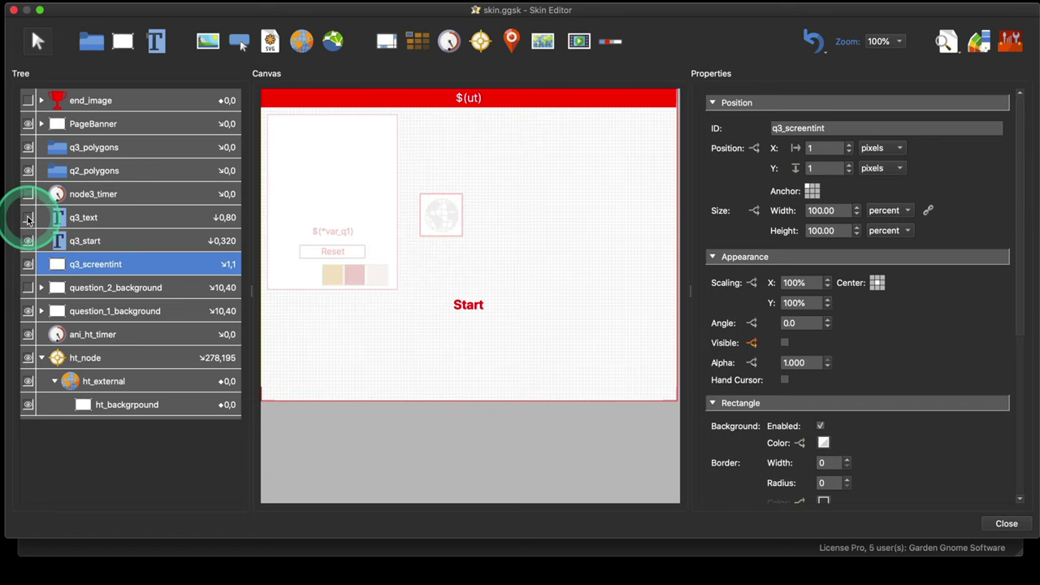
{"action": "left_click", "coordinate": [29, 218]}
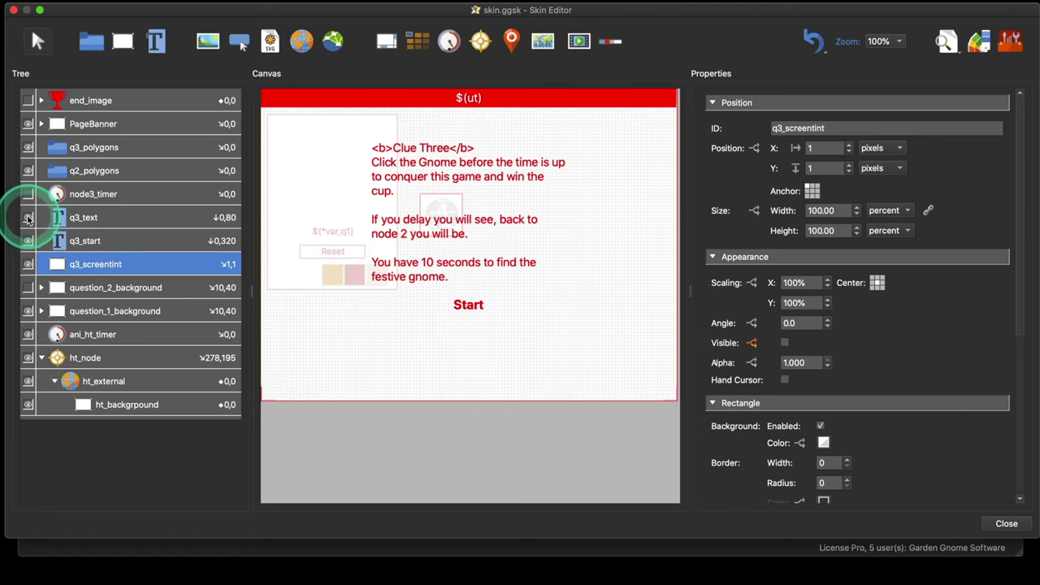
Examine the mouse-click actions of the q3_start text element and close the skin editor.
{"action": "left_click", "coordinate": [110, 247]}
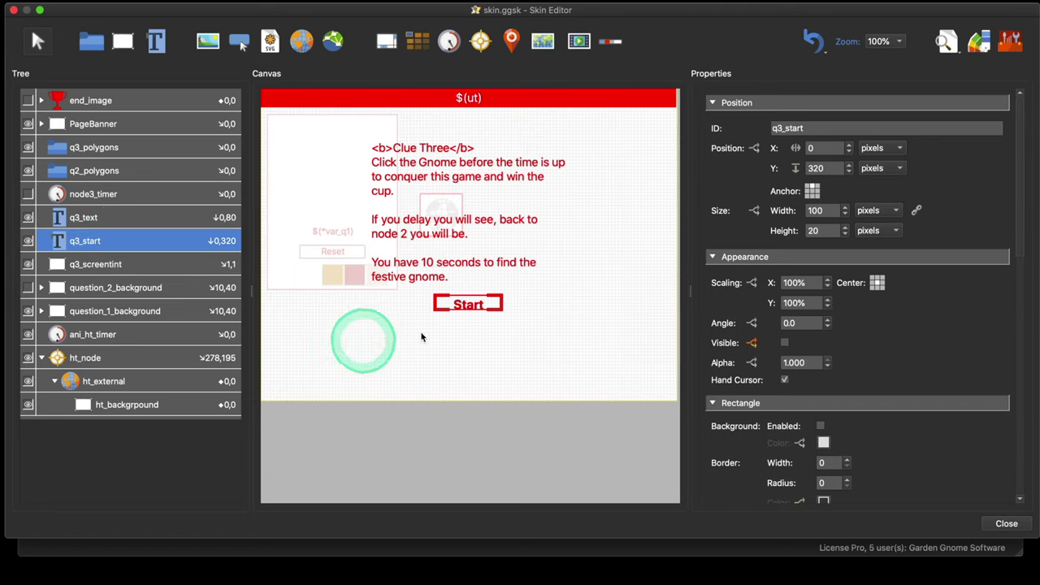
{"action": "scroll", "coordinate": [914, 347], "scroll_direction": "down", "scroll_amount": 2}
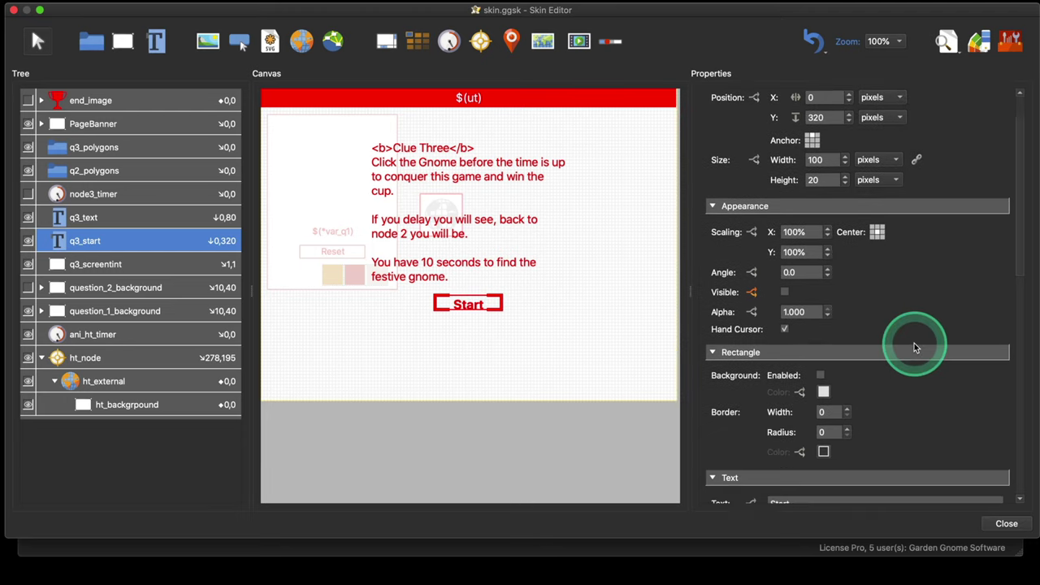
{"action": "scroll", "coordinate": [914, 348], "scroll_direction": "down", "scroll_amount": 15}
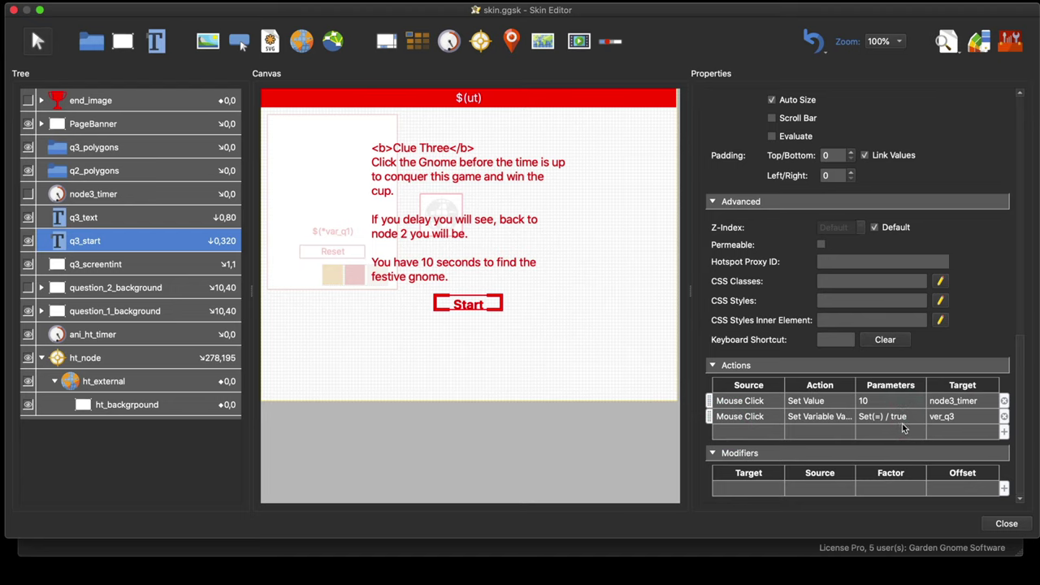
{"action": "left_click", "coordinate": [1006, 523]}
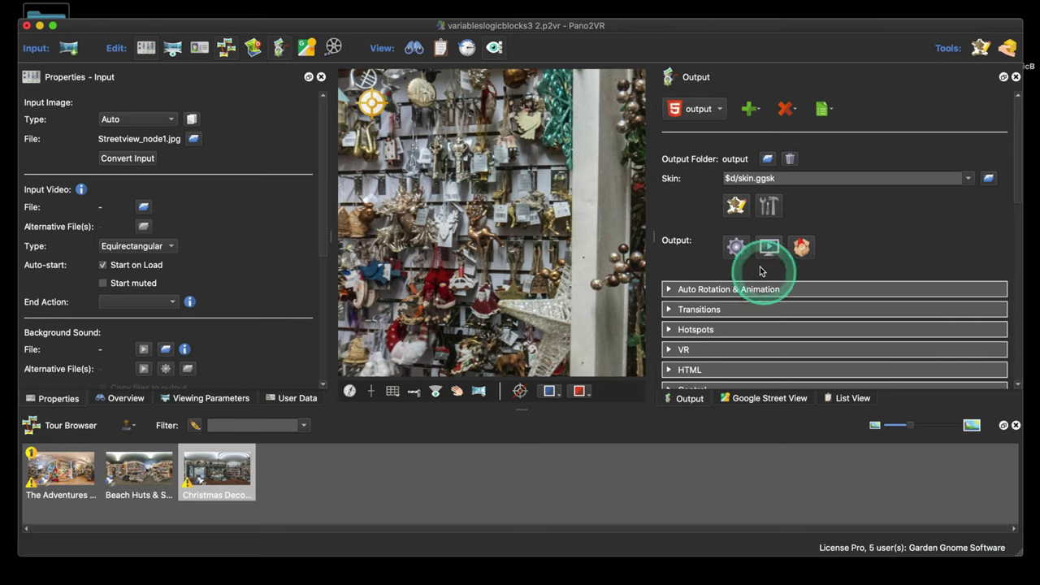
Reopen the skin for editing and examine the actions of the ht_node hotspot template.
{"action": "left_click", "coordinate": [735, 210]}
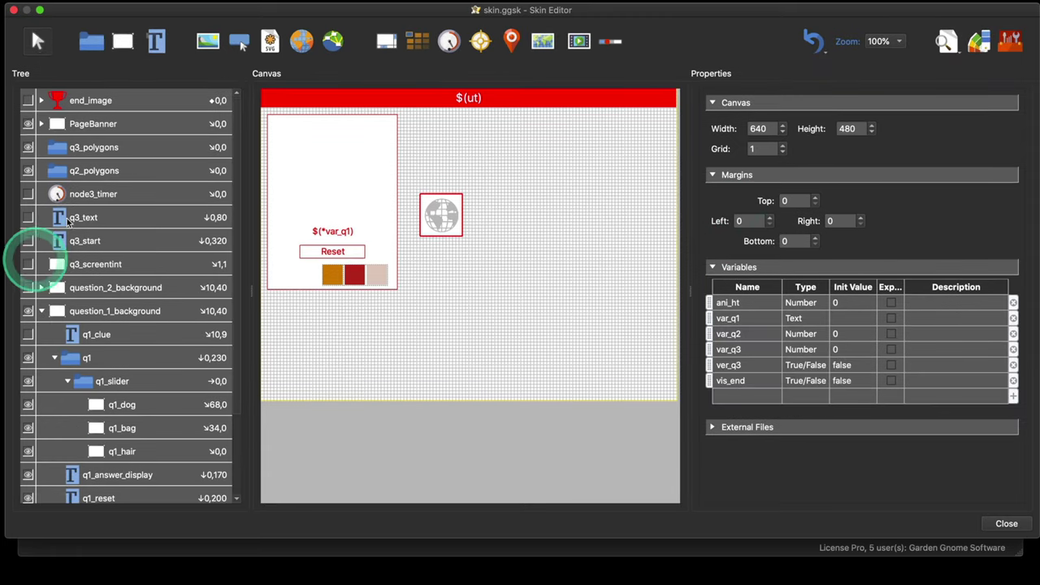
{"action": "scroll", "coordinate": [121, 277], "scroll_direction": "down", "scroll_amount": 3}
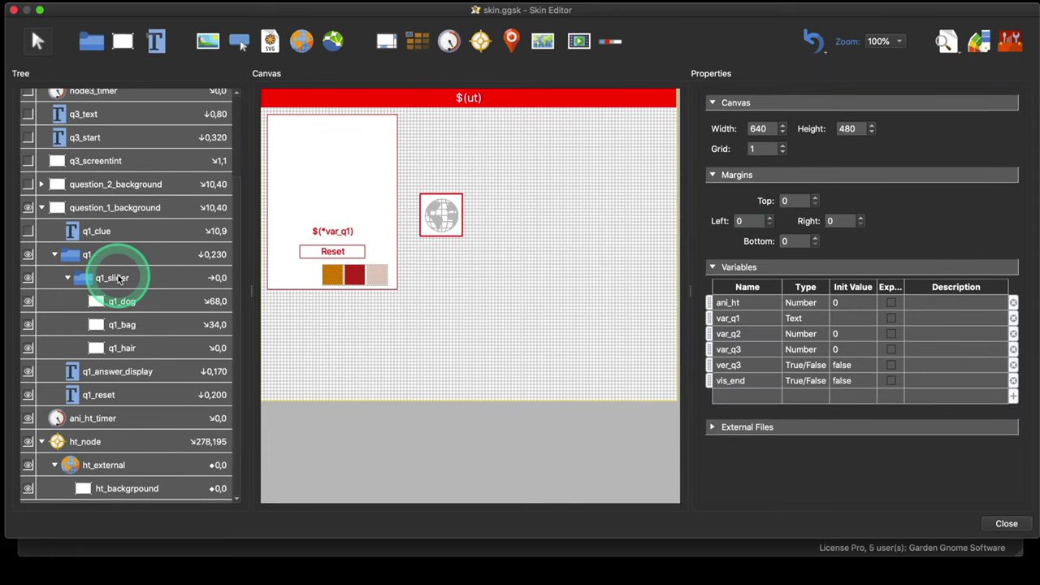
{"action": "left_click", "coordinate": [115, 446]}
{"action": "scroll", "coordinate": [964, 361], "scroll_direction": "down", "scroll_amount": 5}
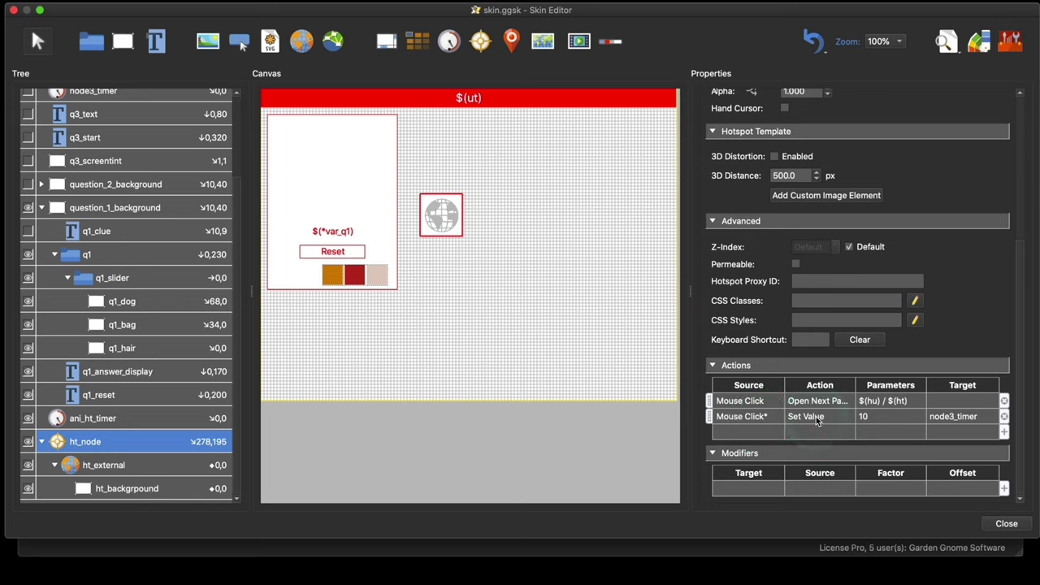
Examine the filter on ht_node's Set Value action for node3_timer and leave its settings as they are.
{"action": "left_click", "coordinate": [766, 417]}
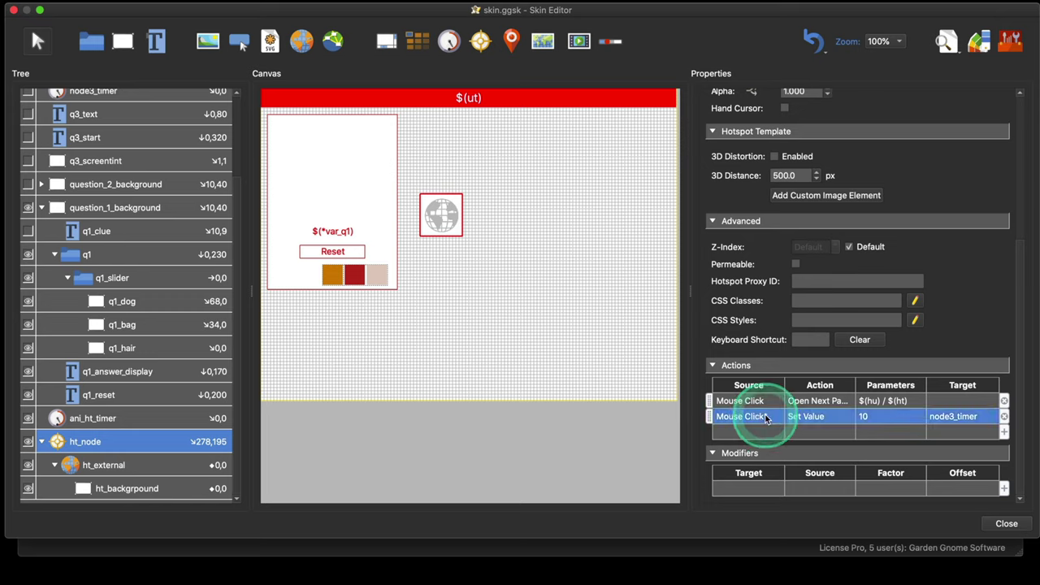
{"action": "double_click", "coordinate": [766, 417]}
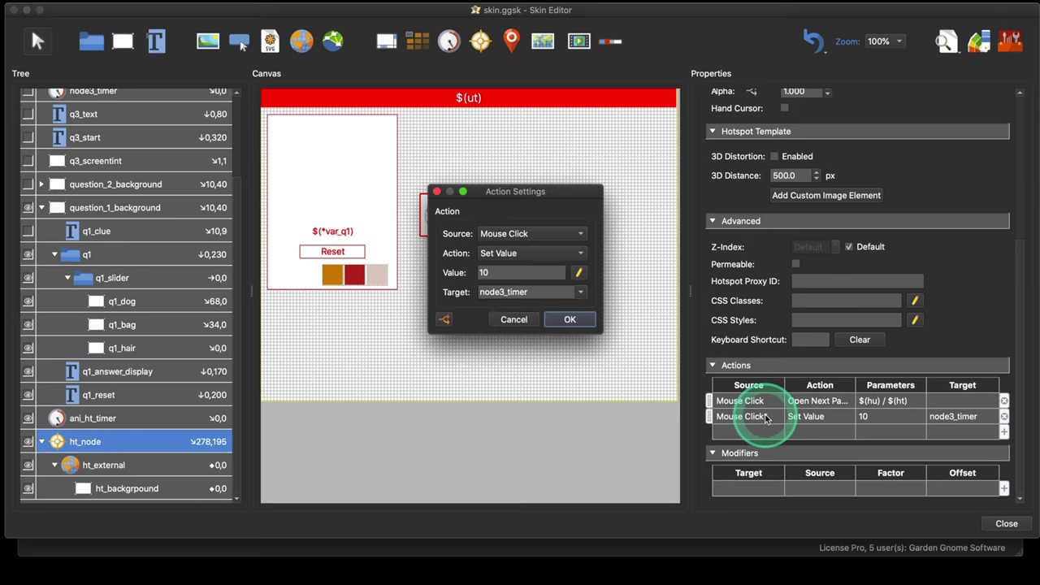
{"action": "left_click", "coordinate": [444, 319]}
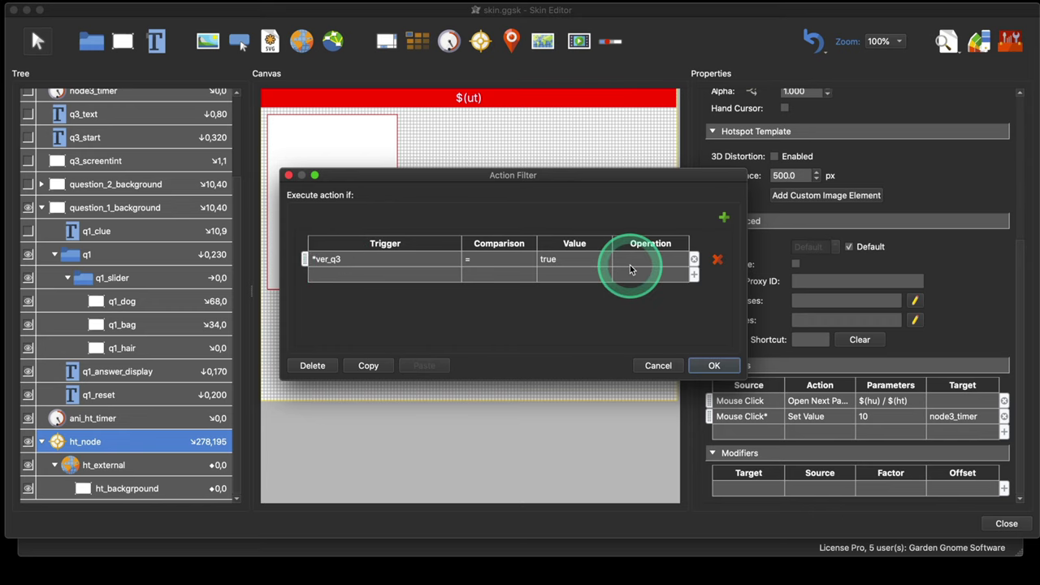
{"action": "left_click", "coordinate": [707, 365]}
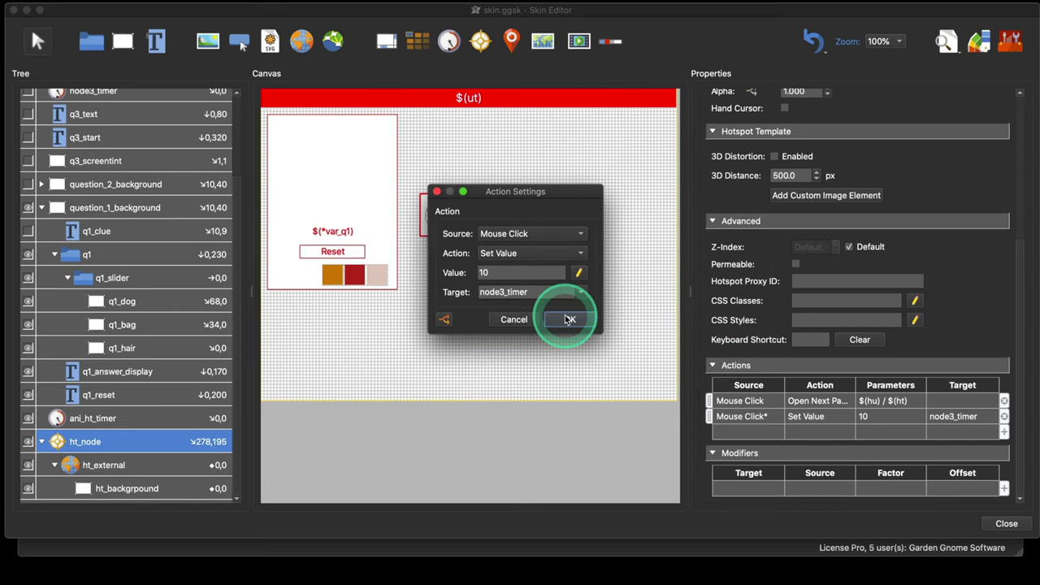
{"action": "left_click", "coordinate": [520, 321]}
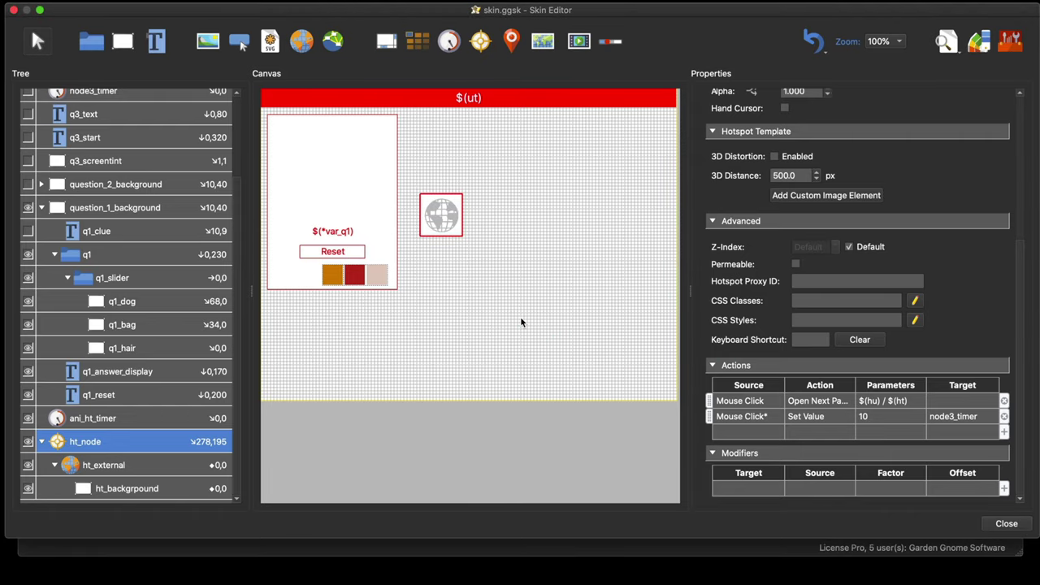
Collapse ht_external and ht_node in the tree and examine the position logic block of q1_slider.
{"action": "left_click", "coordinate": [47, 462]}
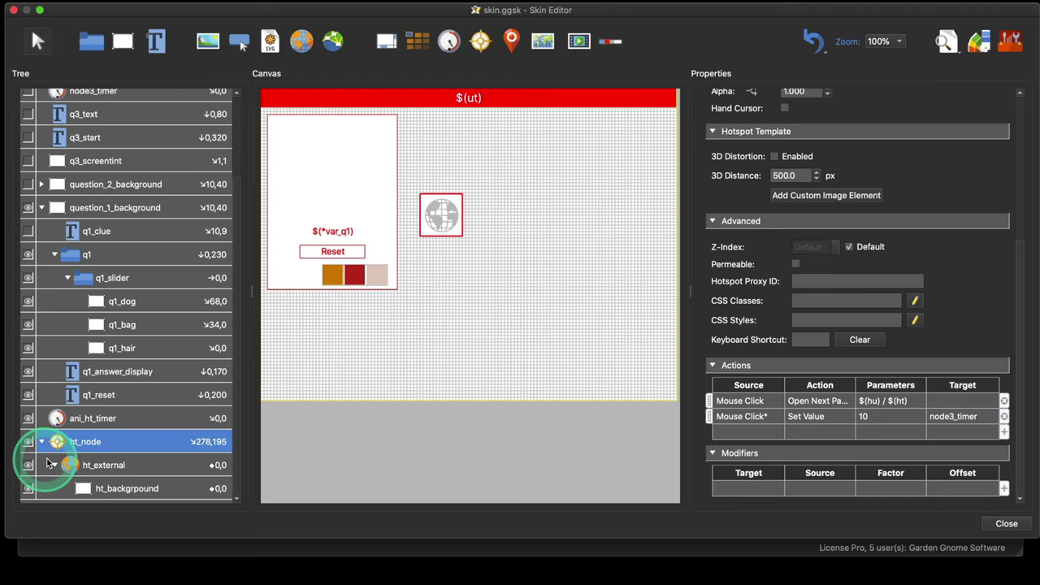
{"action": "left_click", "coordinate": [54, 466]}
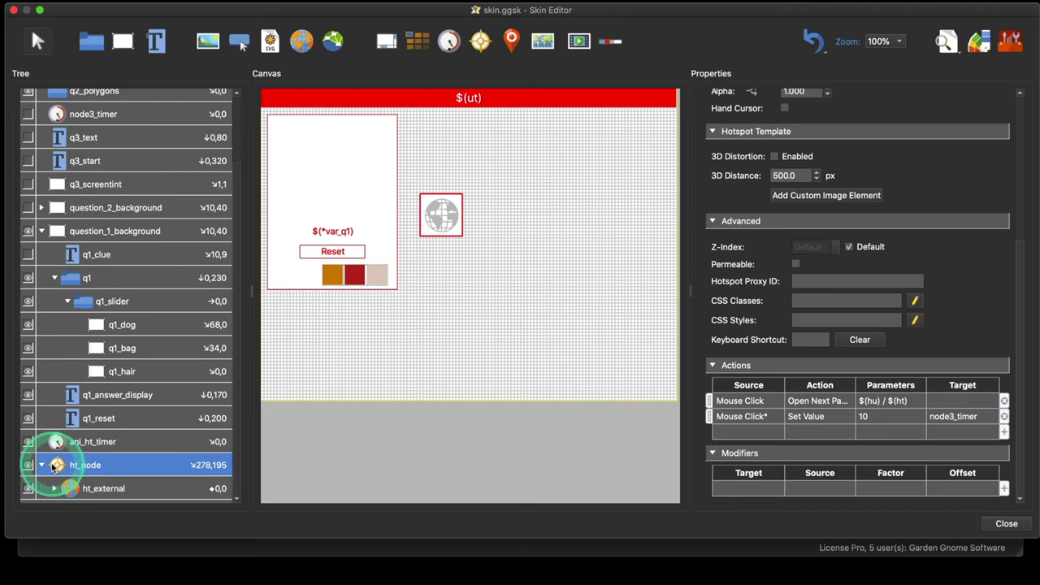
{"action": "left_click", "coordinate": [42, 465]}
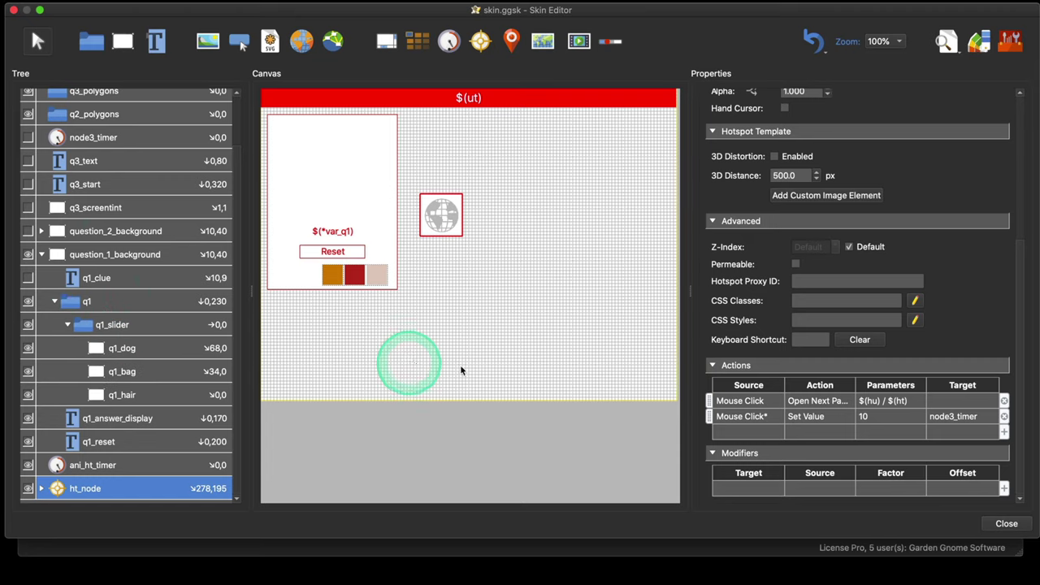
{"action": "left_click", "coordinate": [490, 348]}
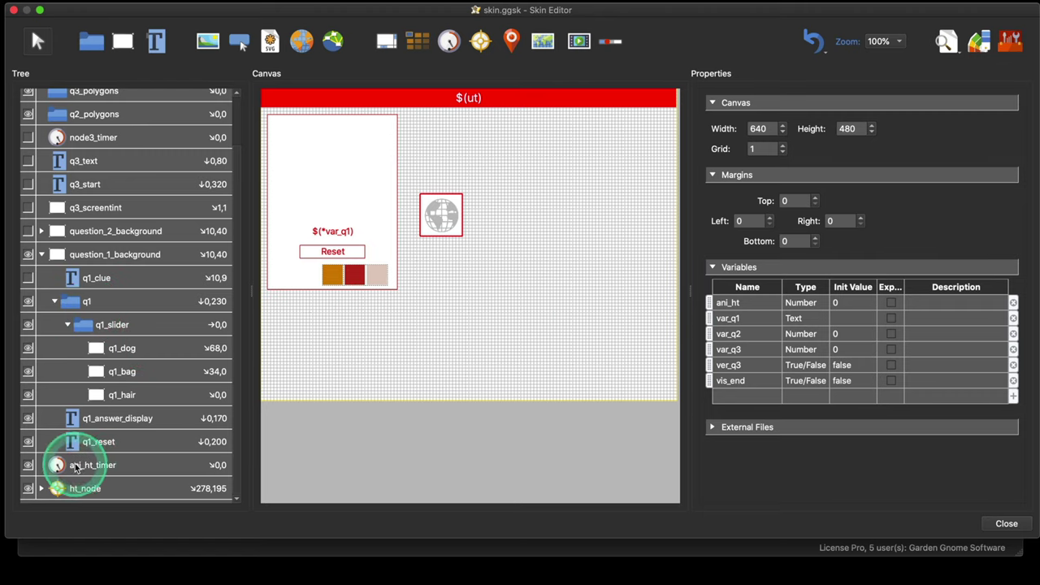
{"action": "left_click", "coordinate": [129, 325]}
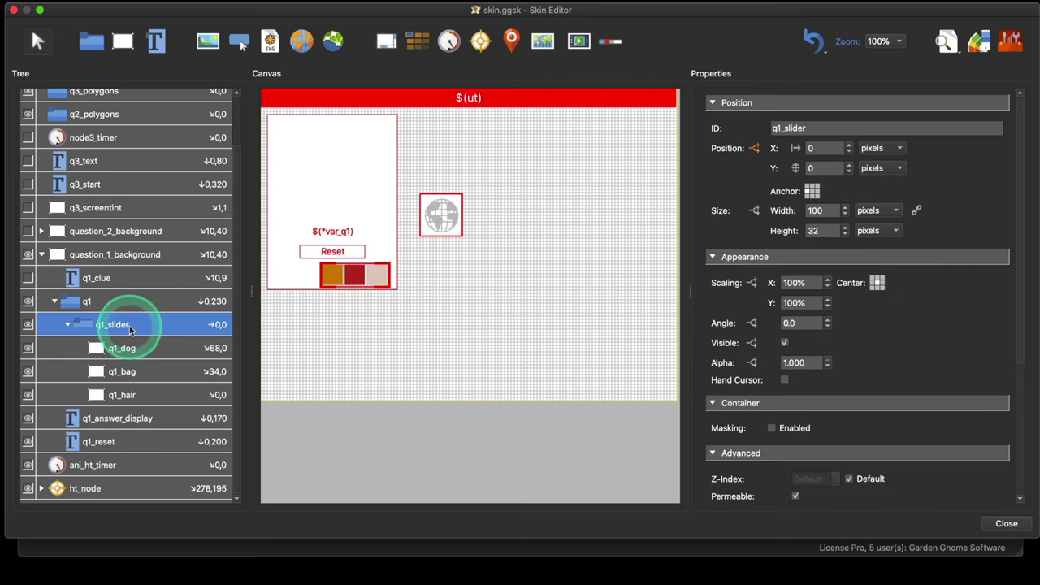
{"action": "left_click", "coordinate": [755, 150]}
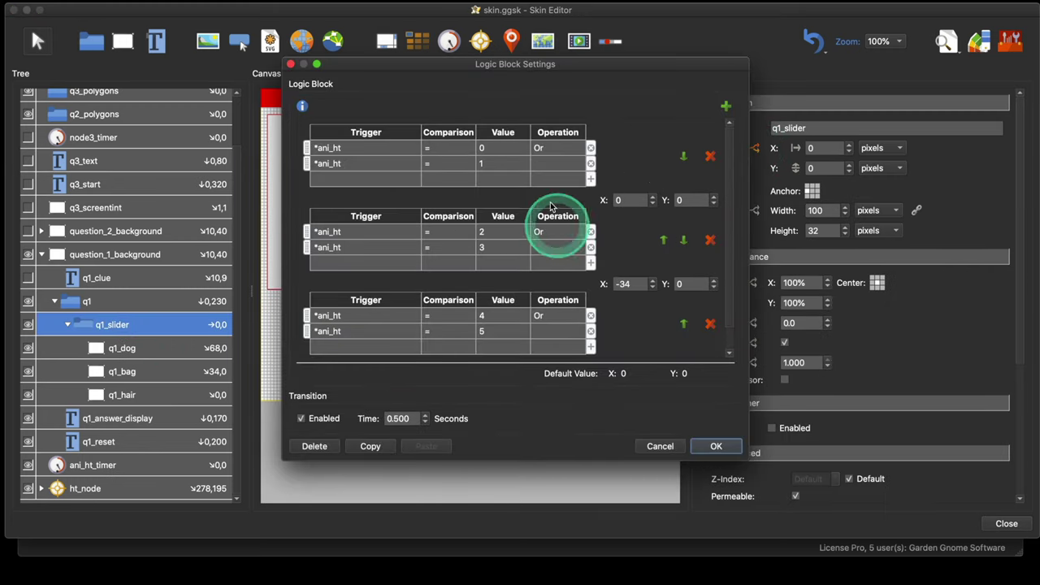
{"action": "left_click", "coordinate": [715, 446]}
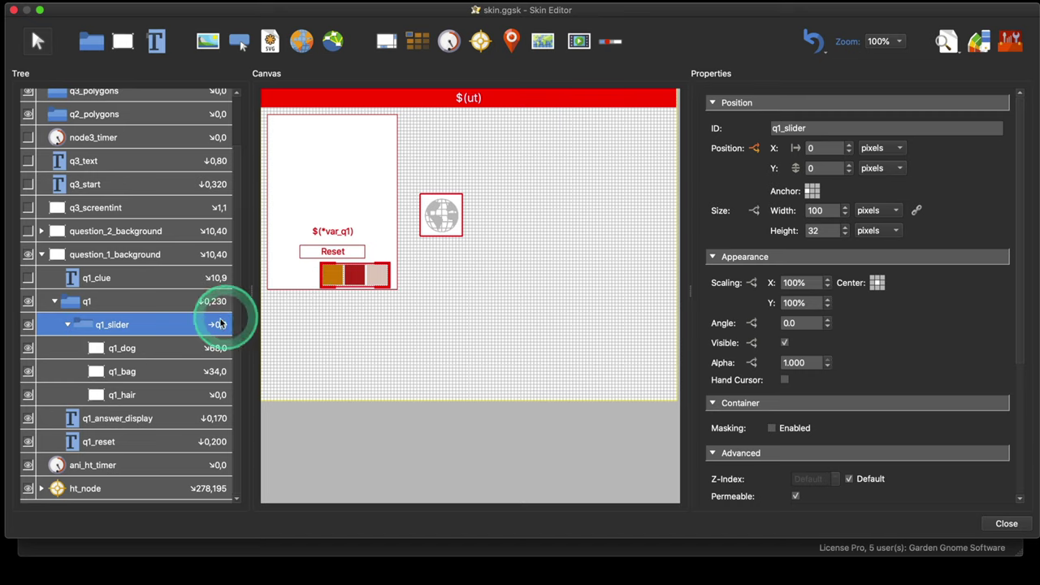
Move the skin editor window aside and show the red Tintin bag in the first node's panorama.
{"action": "left_click_drag", "start_coordinate": [396, 11], "coordinate": [578, 248]}
{"action": "left_click", "coordinate": [439, 179]}
{"action": "left_click_drag", "start_coordinate": [550, 173], "coordinate": [325, 255]}
{"action": "left_click", "coordinate": [57, 470]}
{"action": "left_click_drag", "start_coordinate": [480, 295], "coordinate": [451, 294]}
{"action": "left_click", "coordinate": [829, 564]}
{"action": "left_click", "coordinate": [647, 250]}
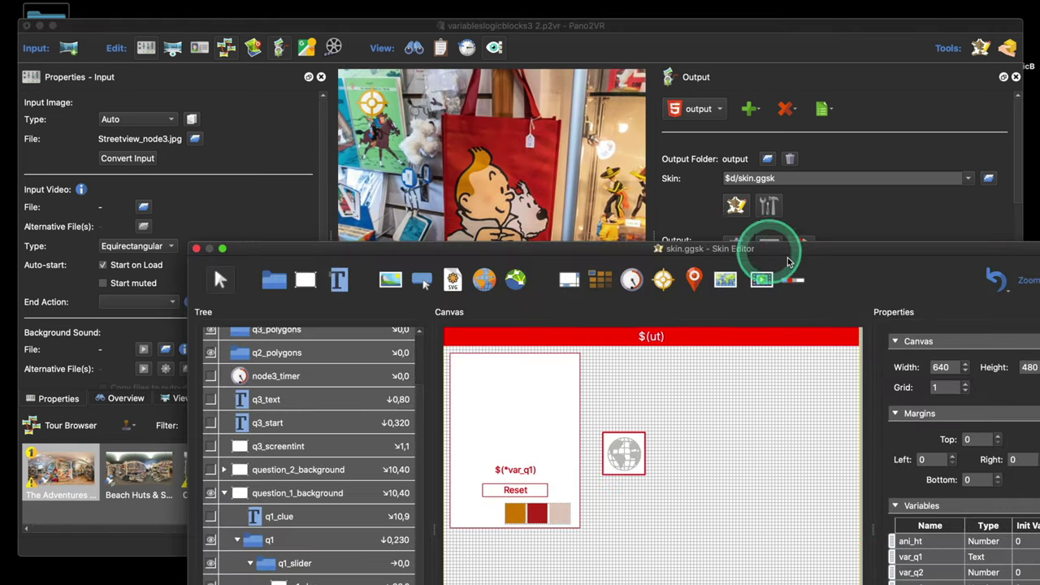
{"action": "left_click_drag", "start_coordinate": [791, 243], "coordinate": [799, 229]}
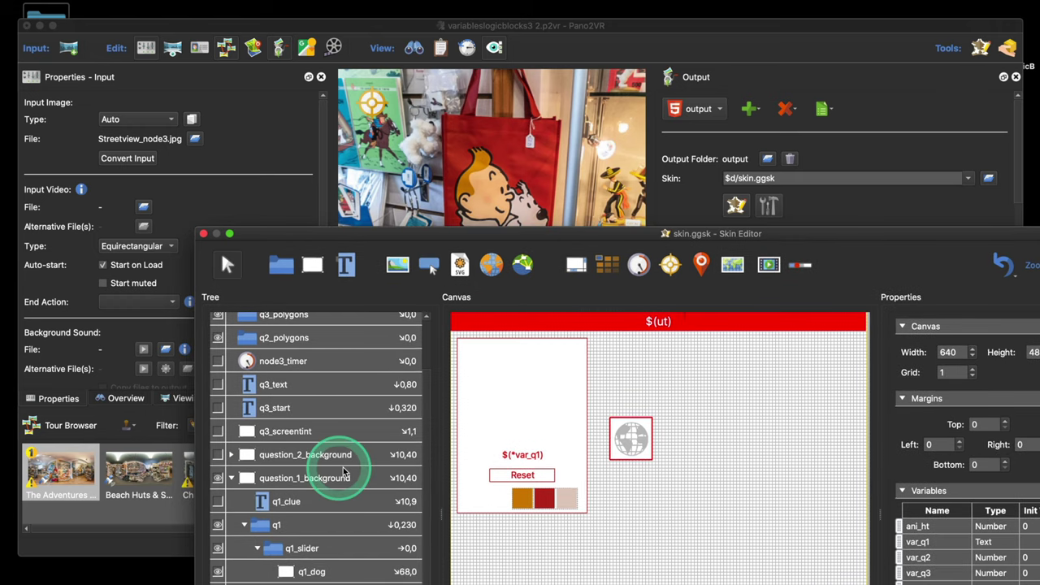
Examine the background color settings of q1_dog, try picking a color from the screen, and leave the color as it is.
{"action": "left_click", "coordinate": [325, 571]}
{"action": "left_click_drag", "start_coordinate": [917, 235], "coordinate": [600, 112]}
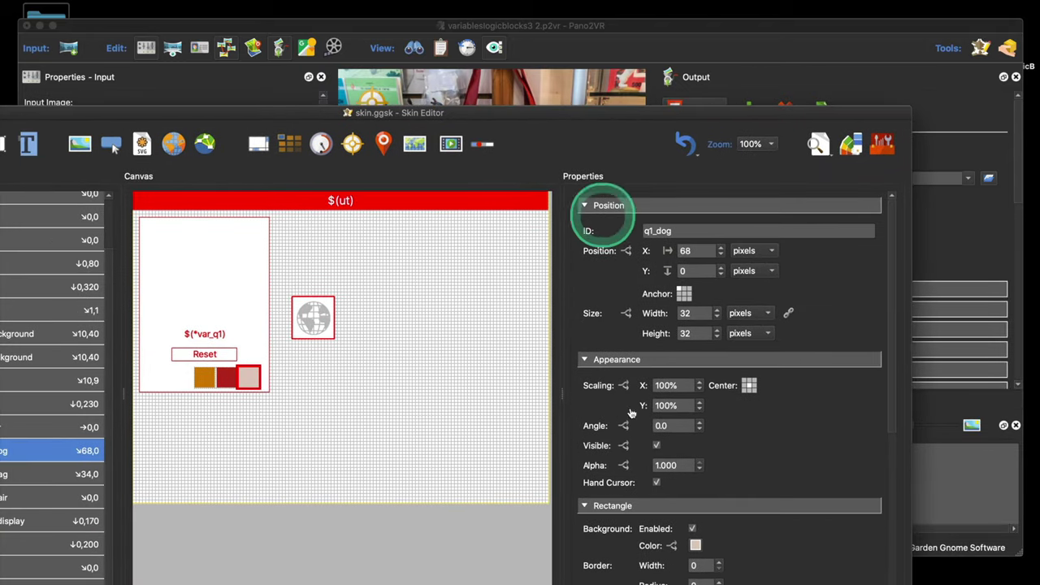
{"action": "left_click", "coordinate": [695, 546]}
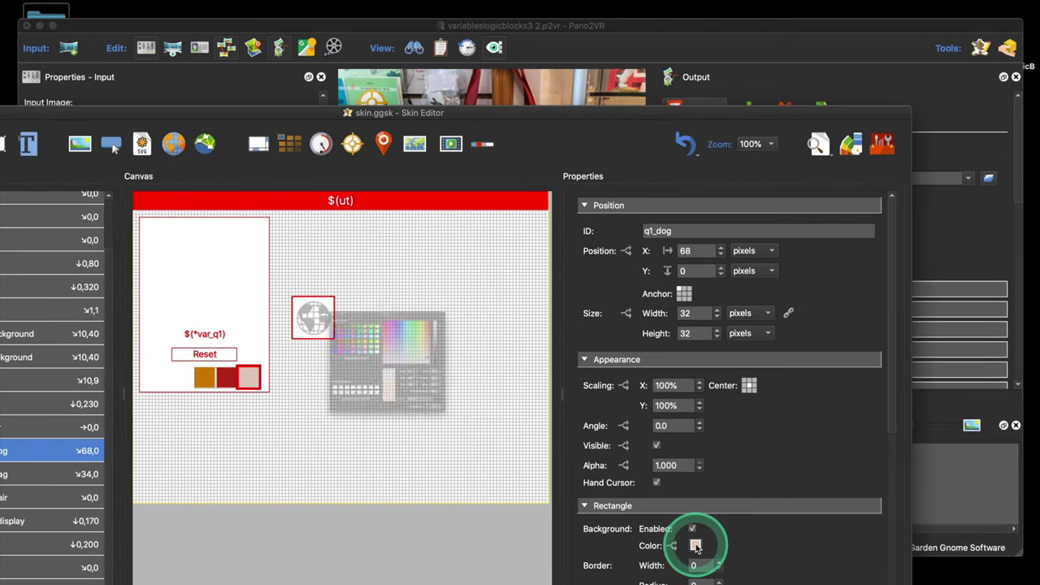
{"action": "left_click", "coordinate": [307, 351]}
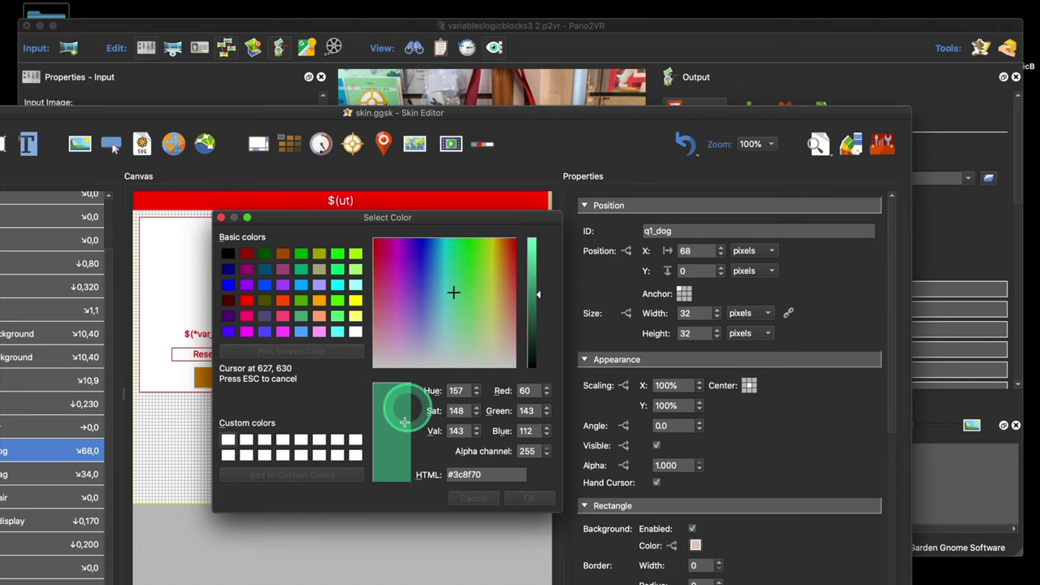
{"action": "left_click", "coordinate": [464, 497]}
{"action": "left_click", "coordinate": [469, 498]}
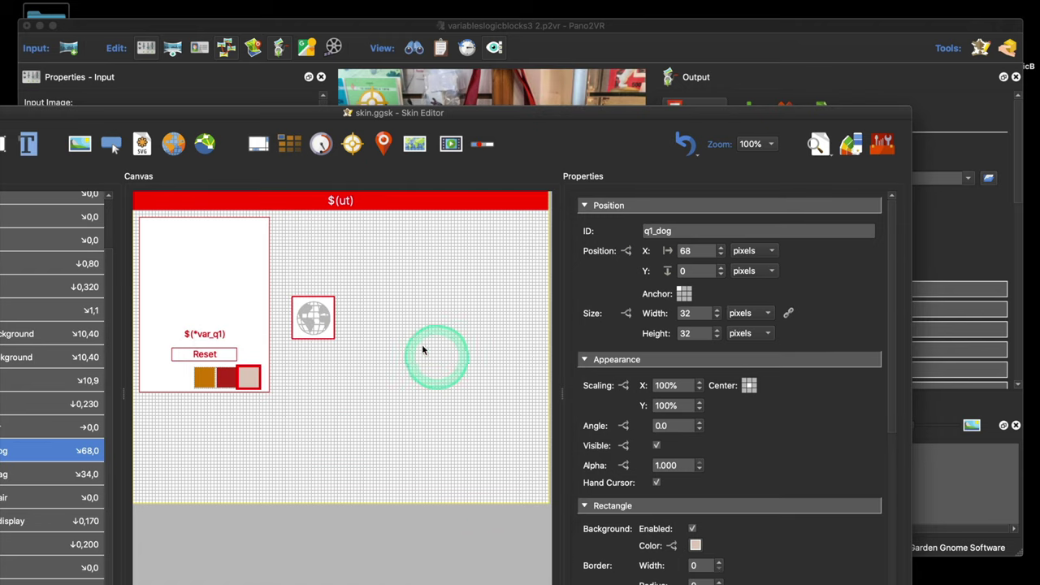
Examine q1_hair's mouse click action that changes var_q1 and leave its settings as they are.
{"action": "left_click_drag", "start_coordinate": [480, 114], "coordinate": [543, 181]}
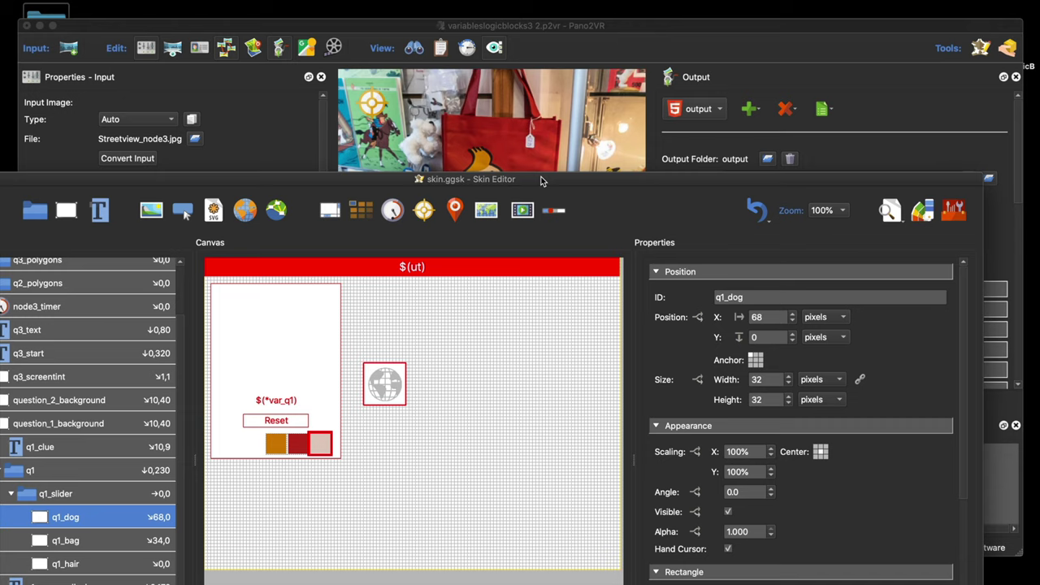
{"action": "left_click", "coordinate": [277, 443]}
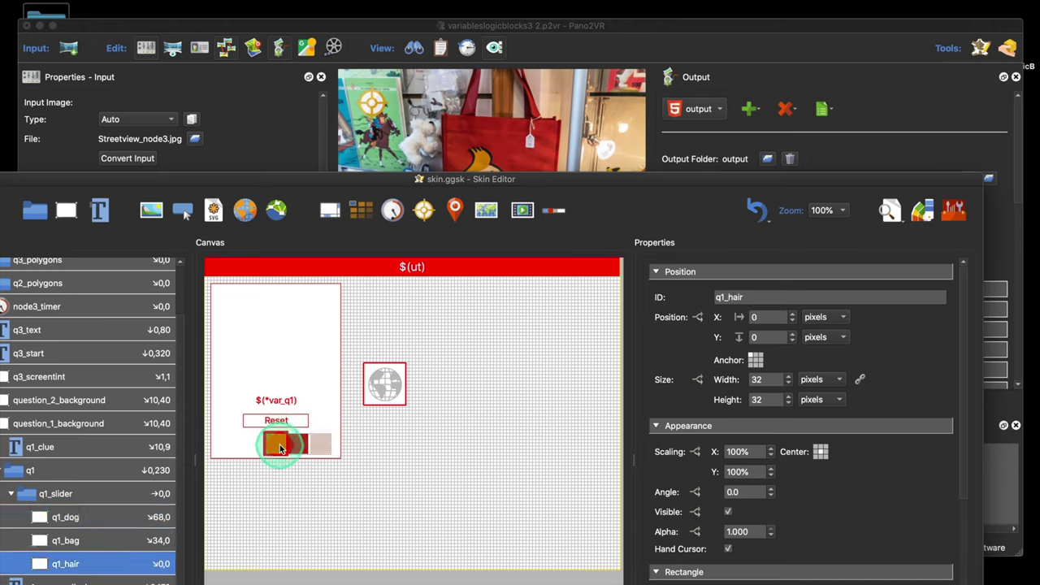
{"action": "scroll", "coordinate": [837, 471], "scroll_direction": "down", "scroll_amount": 5}
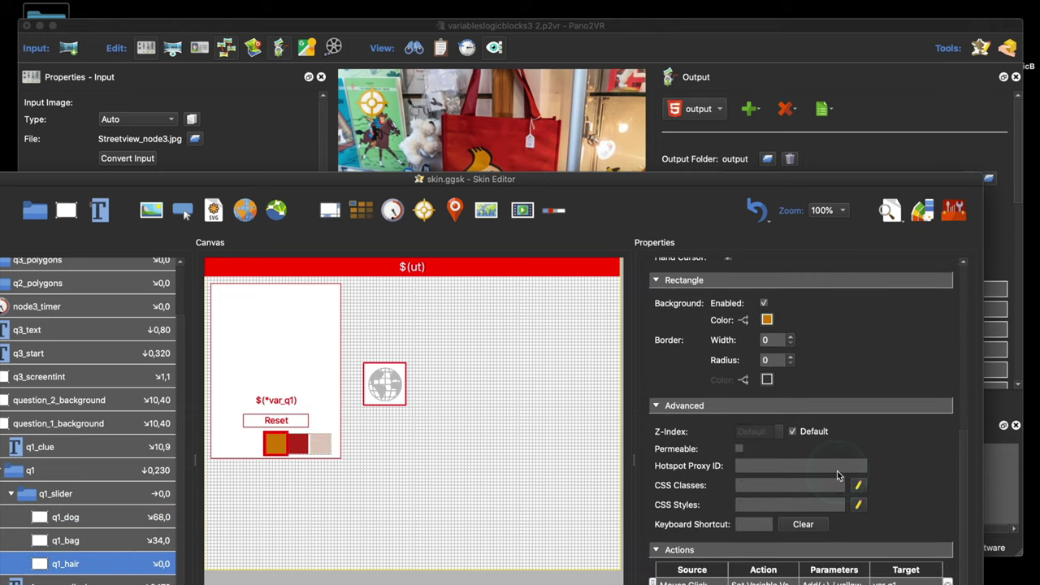
{"action": "left_click_drag", "start_coordinate": [803, 179], "coordinate": [807, 22]}
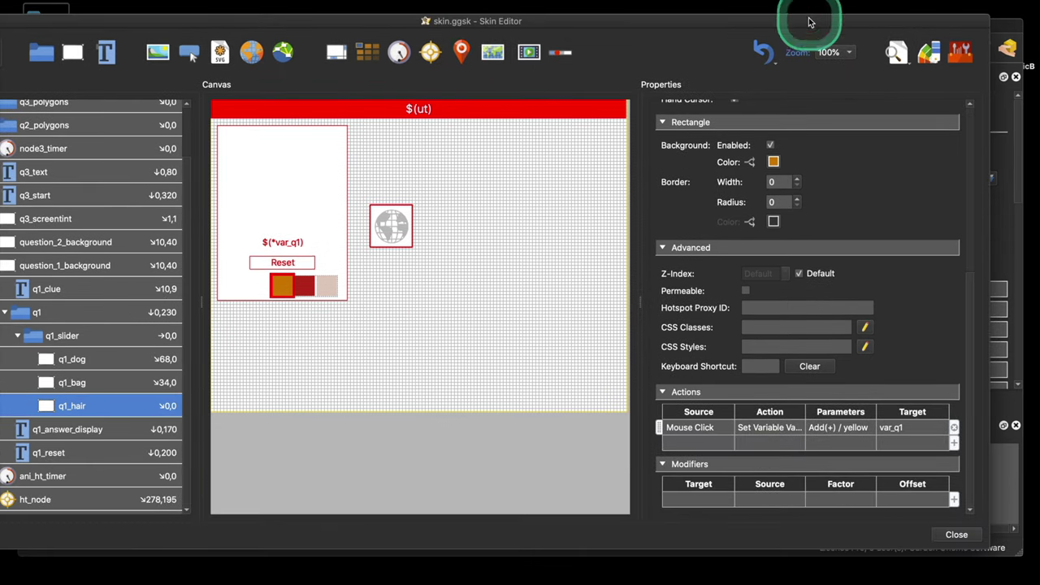
{"action": "double_click", "coordinate": [709, 426]}
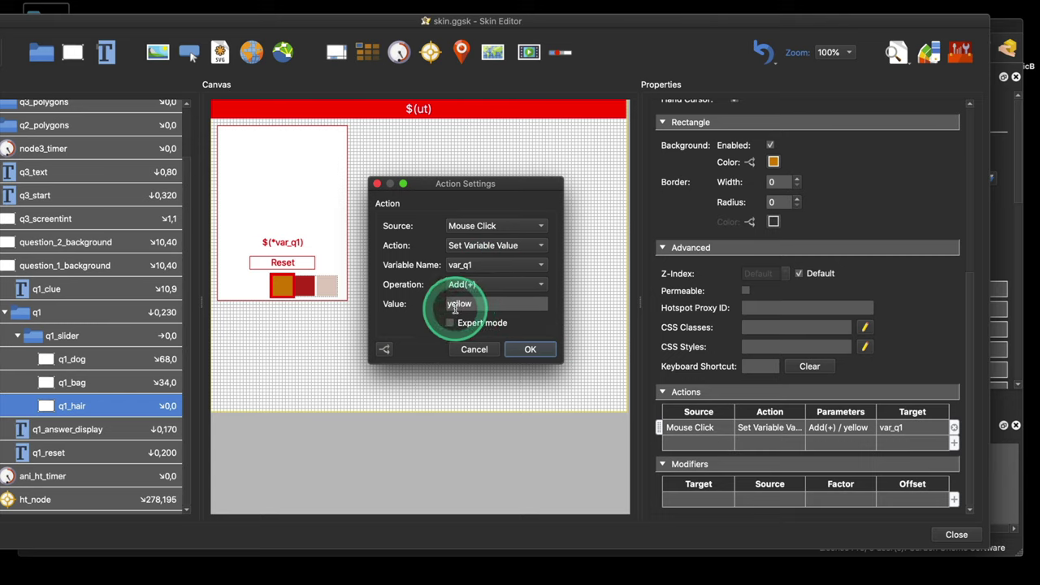
{"action": "left_click", "coordinate": [483, 350]}
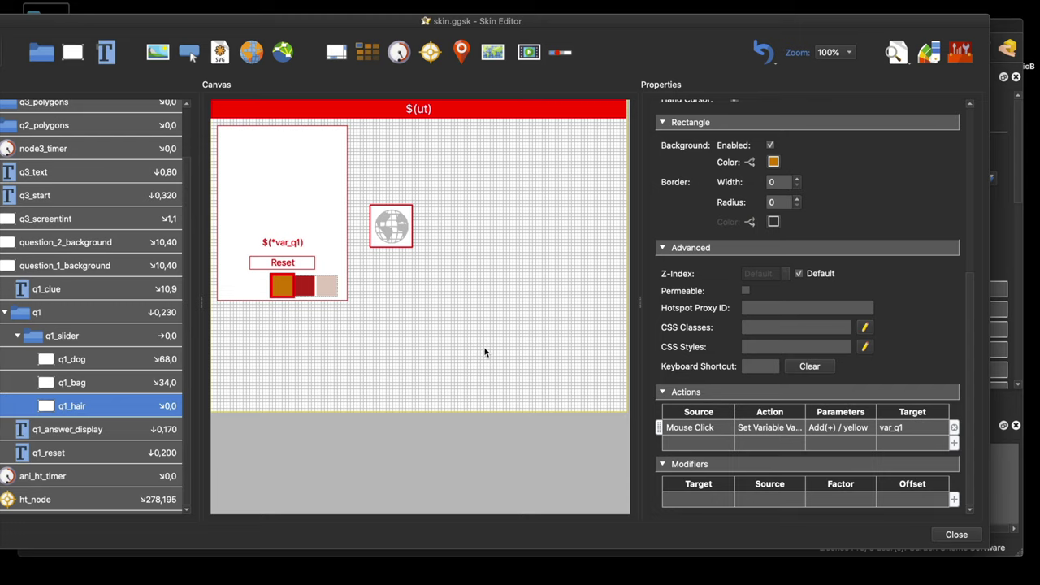
Close the game skin, clear the skin assigned to the output, and open an empty skin for editing.
{"action": "left_click", "coordinate": [956, 534]}
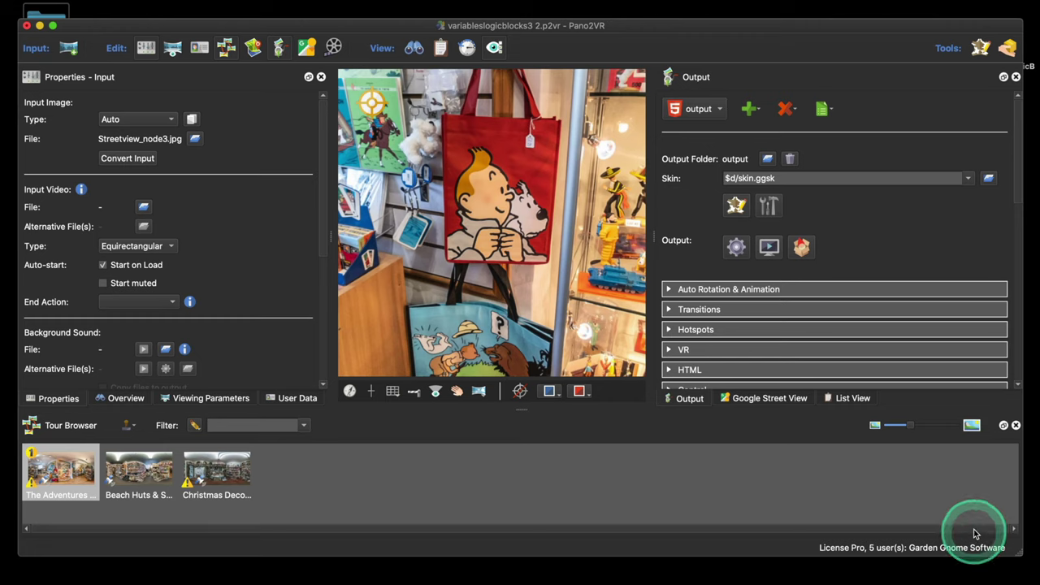
{"action": "left_click", "coordinate": [968, 178]}
{"action": "left_click", "coordinate": [866, 195]}
{"action": "left_click", "coordinate": [737, 207]}
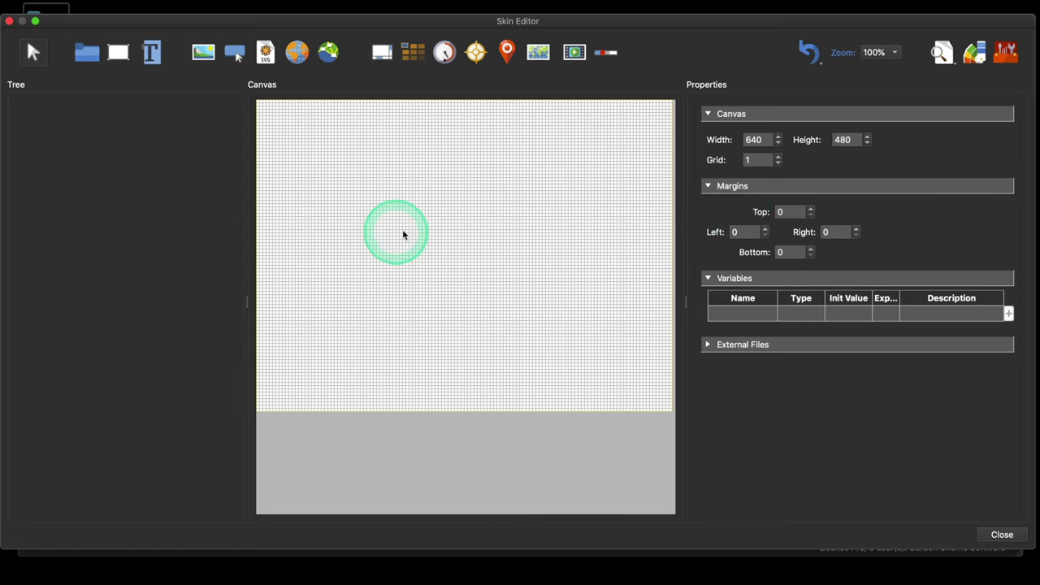
Add two skin variables, var1 as a Number and var2 as Text.
{"action": "double_click", "coordinate": [752, 313]}
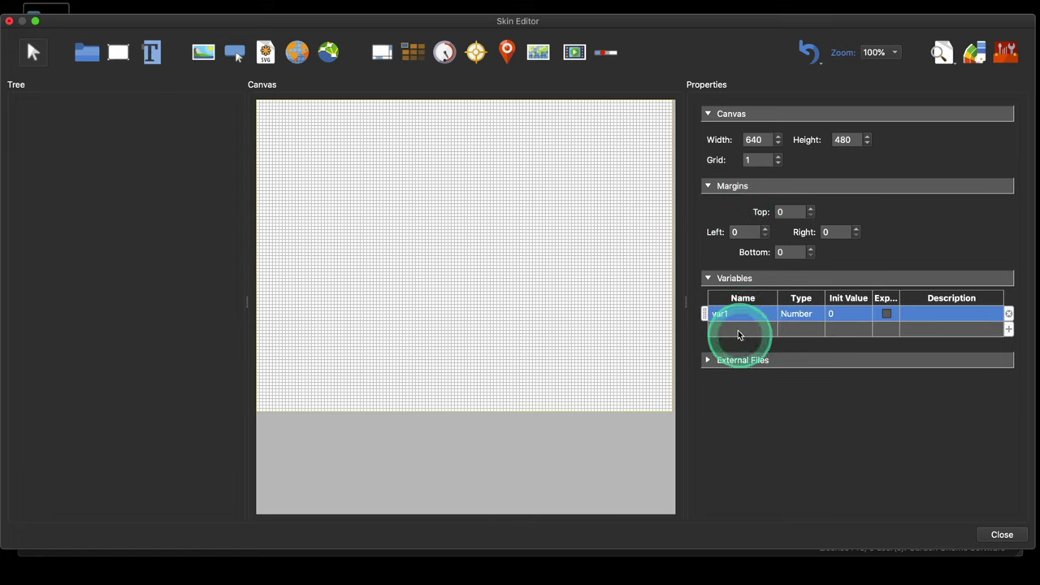
{"action": "double_click", "coordinate": [738, 330]}
{"action": "double_click", "coordinate": [807, 315]}
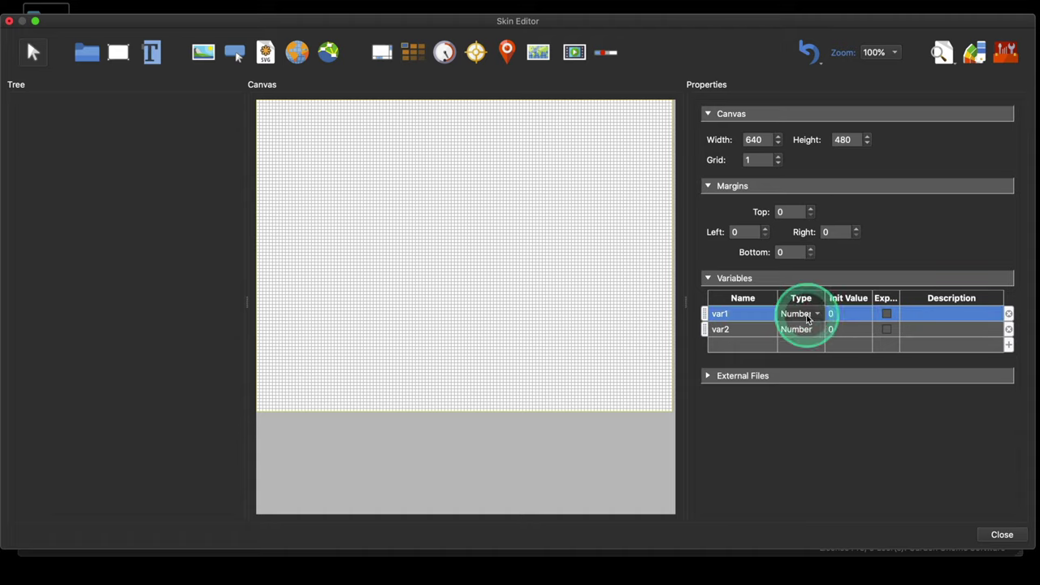
{"action": "double_click", "coordinate": [803, 330]}
{"action": "left_click", "coordinate": [803, 330]}
{"action": "left_click", "coordinate": [805, 342]}
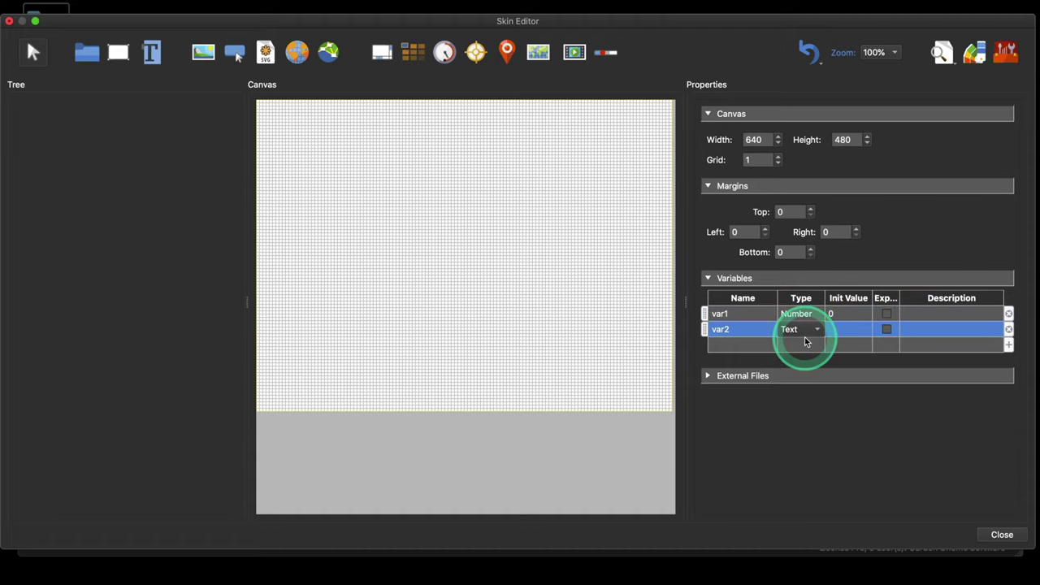
Place two text boxes side by side near the canvas's upper edge, at about X 63 and X 178 with Y 29.
{"action": "left_click_drag", "start_coordinate": [146, 64], "coordinate": [299, 124]}
{"action": "left_click_drag", "start_coordinate": [151, 52], "coordinate": [402, 125]}
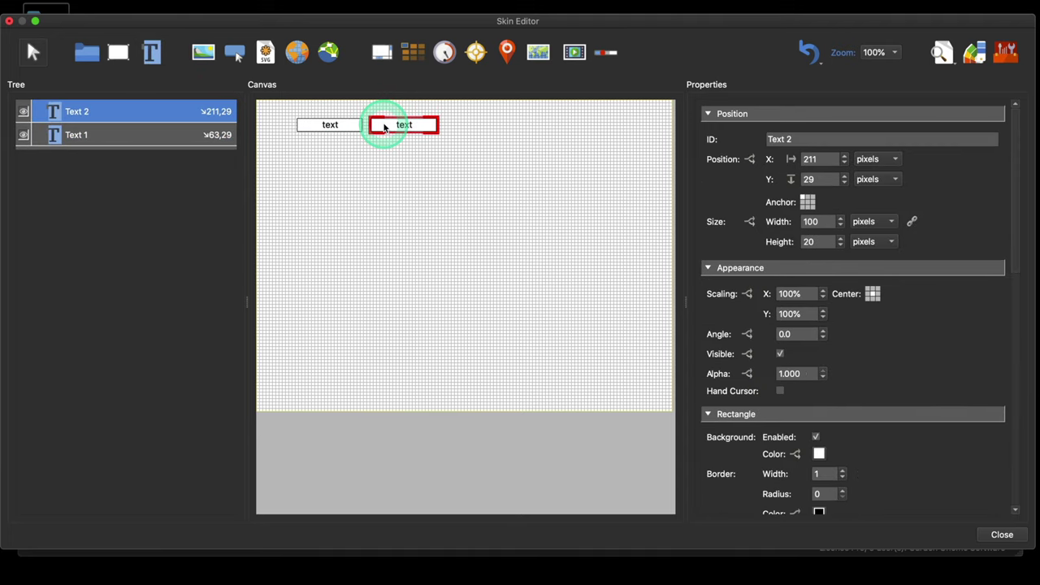
{"action": "left_click_drag", "start_coordinate": [386, 126], "coordinate": [383, 126]}
Replace the content of Text 1 with the variable placeholder $(*var1).
{"action": "left_click", "coordinate": [342, 130]}
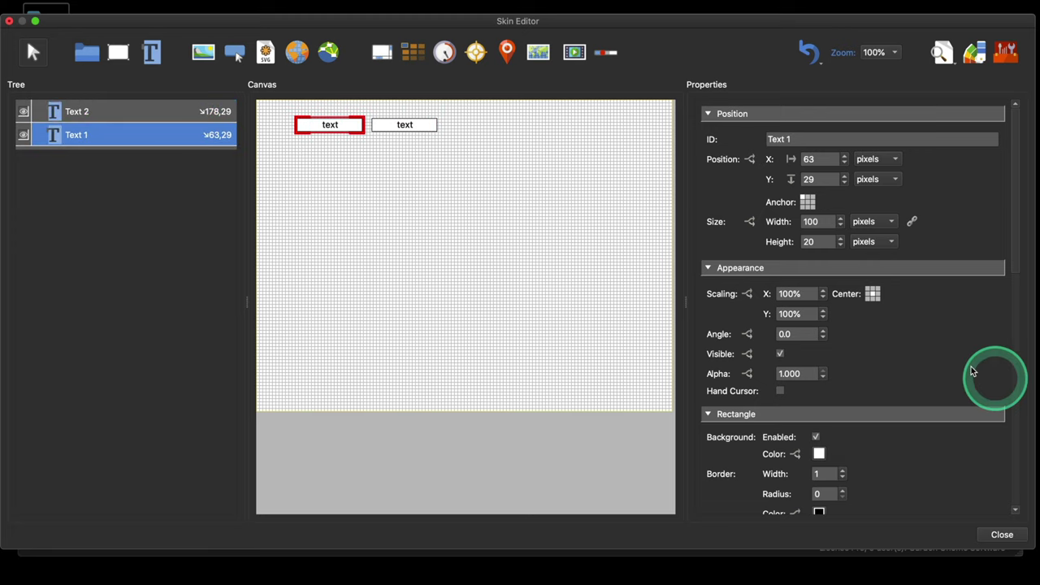
{"action": "scroll", "coordinate": [983, 370], "scroll_direction": "down", "scroll_amount": 5}
{"action": "left_click", "coordinate": [800, 386]}
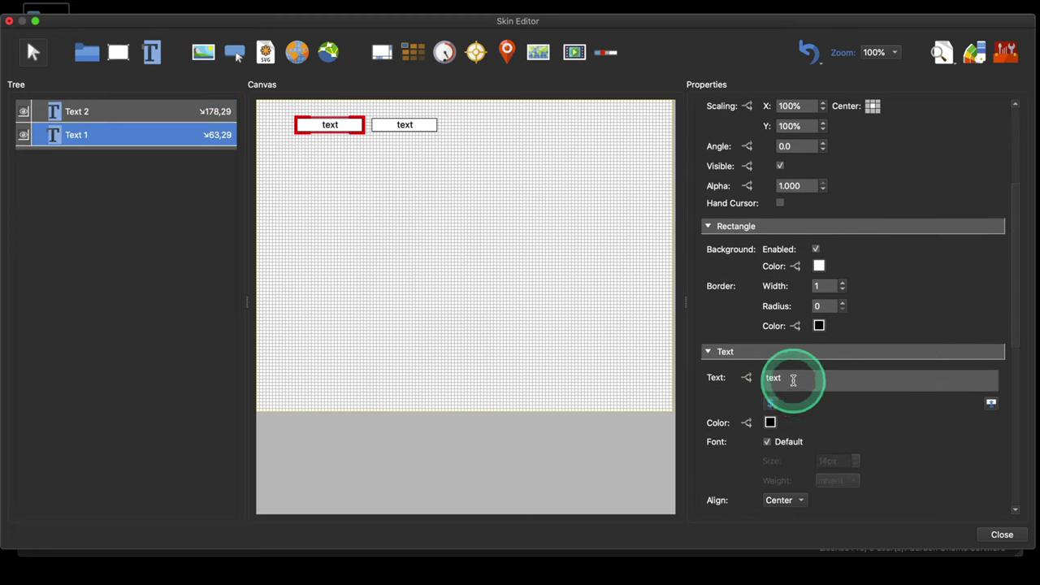
{"action": "double_click", "coordinate": [771, 378]}
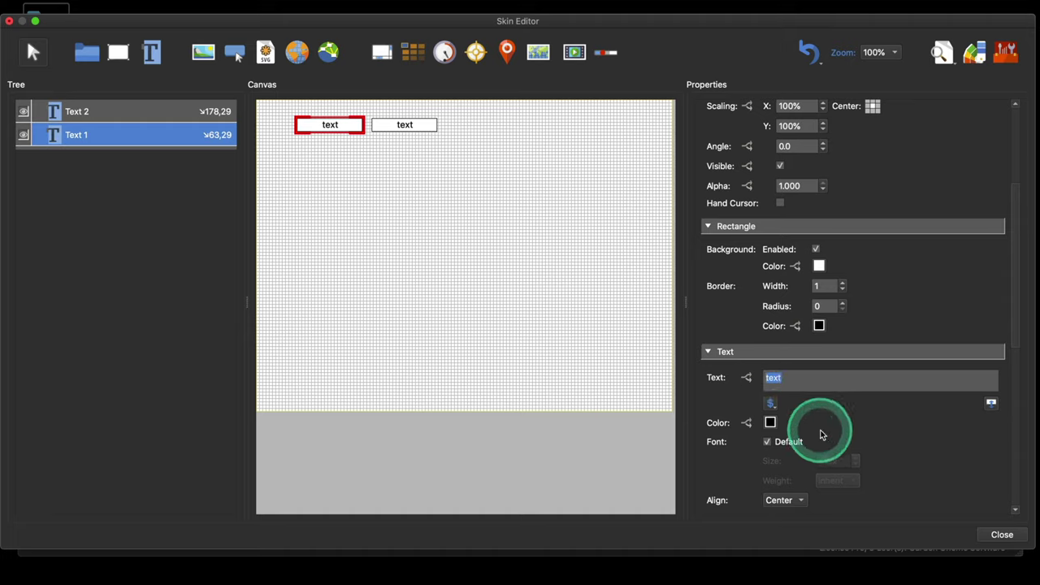
{"action": "left_click", "coordinate": [772, 407]}
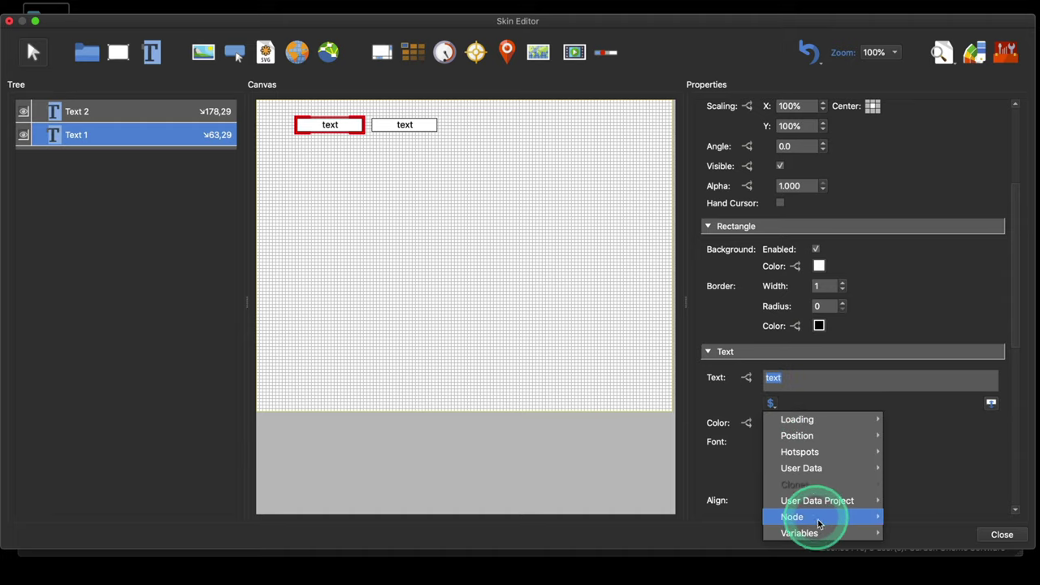
{"action": "mouse_move", "coordinate": [866, 532]}
{"action": "left_click", "coordinate": [918, 533]}
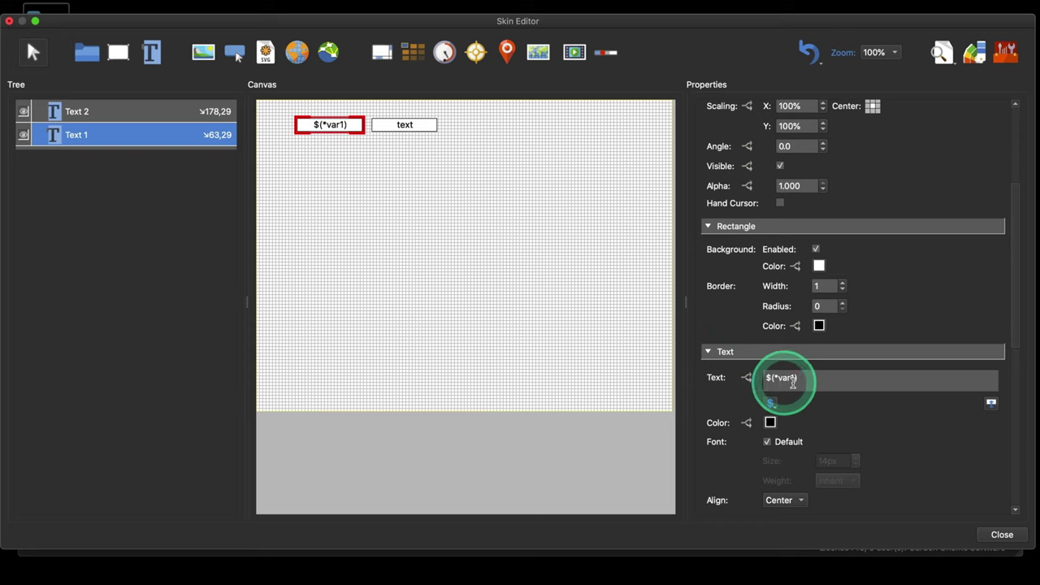
Replace the content of Text 2 with the variable placeholder $(*var2).
{"action": "left_click", "coordinate": [404, 125]}
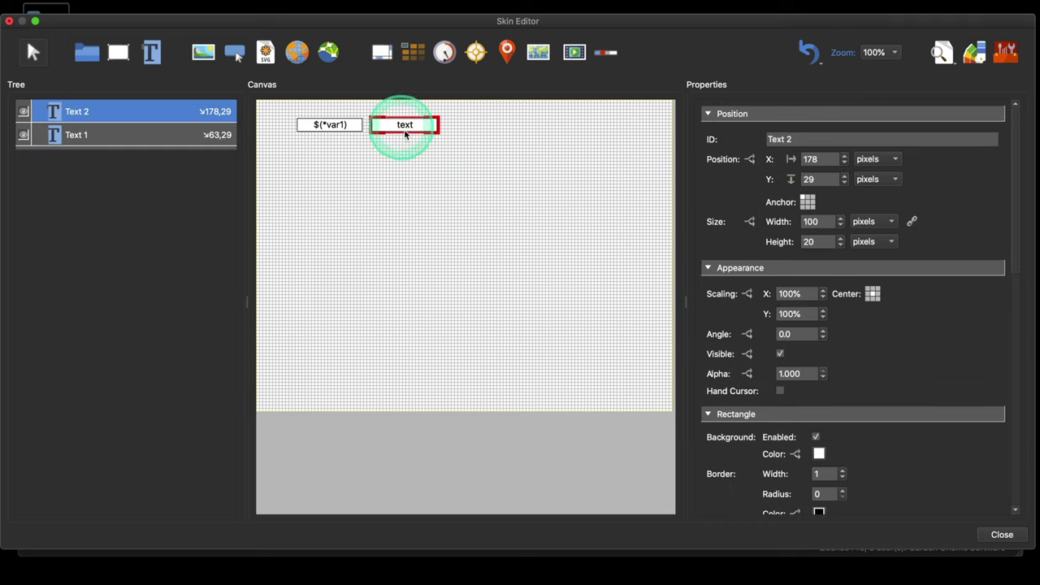
{"action": "scroll", "coordinate": [894, 463], "scroll_direction": "down", "scroll_amount": 2}
{"action": "scroll", "coordinate": [892, 463], "scroll_direction": "down", "scroll_amount": 5}
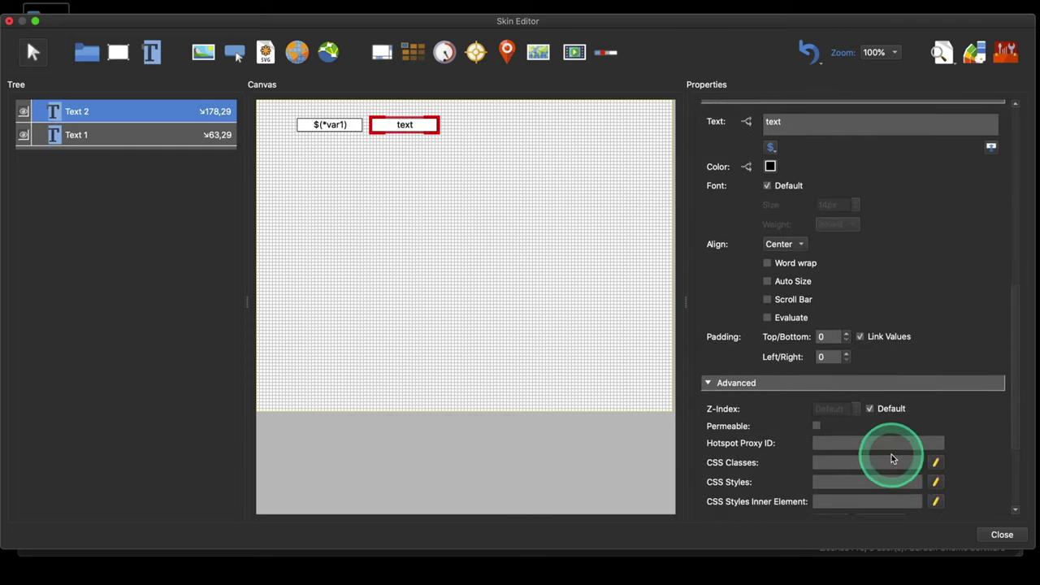
{"action": "scroll", "coordinate": [891, 454], "scroll_direction": "up", "scroll_amount": 1}
{"action": "double_click", "coordinate": [782, 162]}
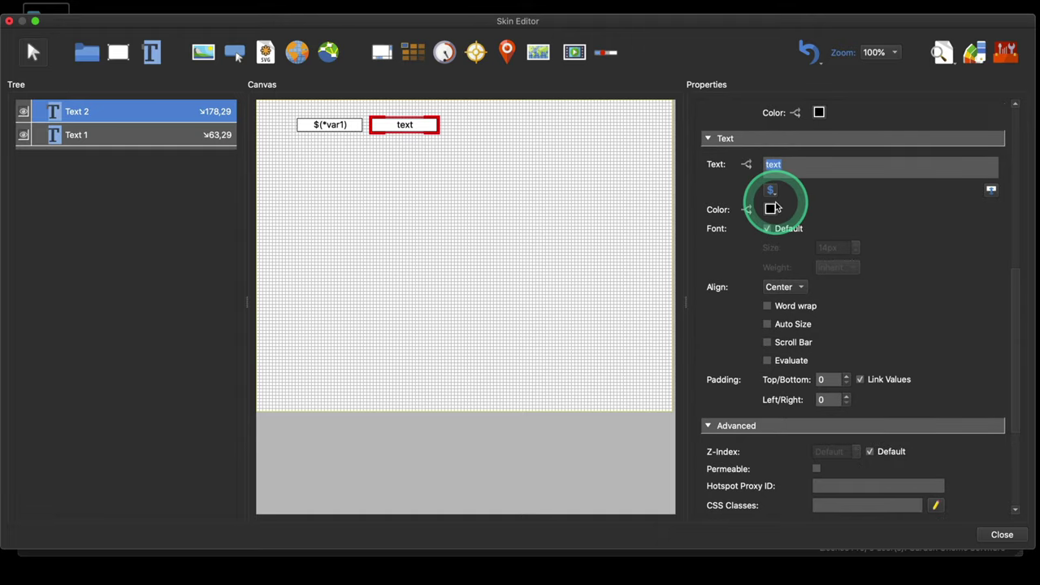
{"action": "left_click", "coordinate": [772, 190]}
{"action": "mouse_move", "coordinate": [820, 320]}
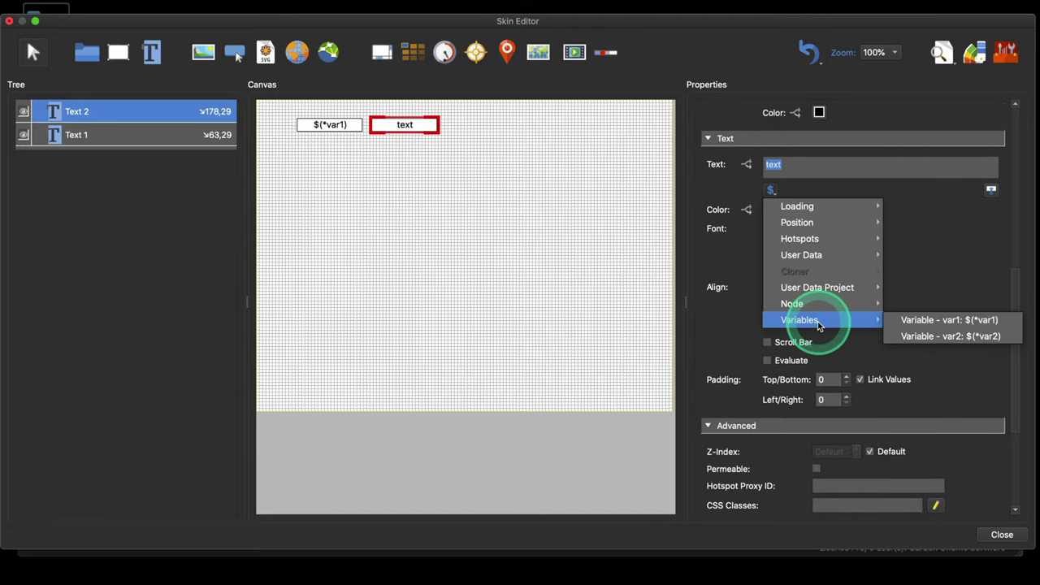
{"action": "left_click", "coordinate": [941, 333]}
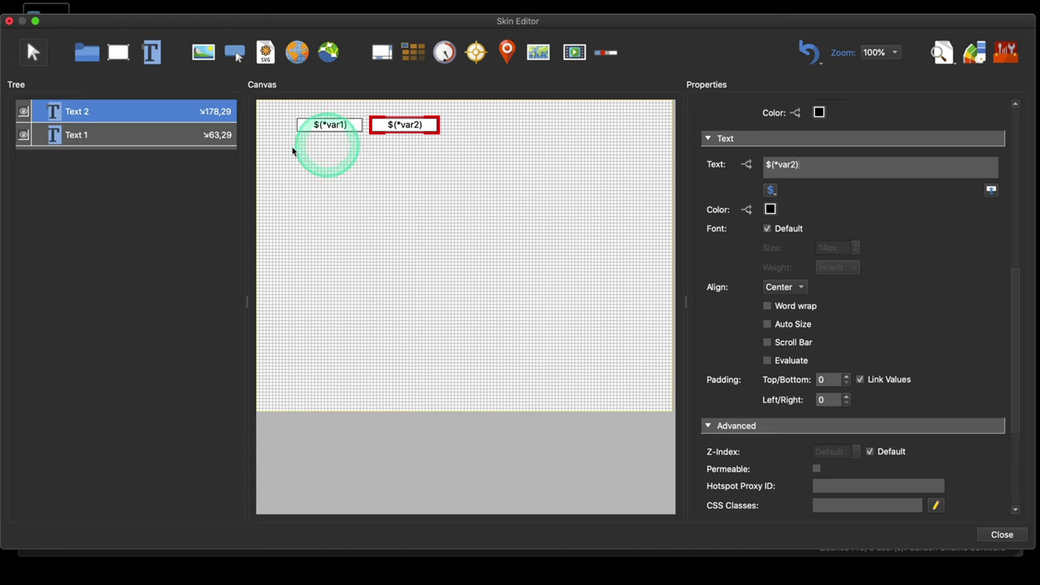
Add two rectangles one below the other beneath the text boxes, at about 85,164 and 84,201 pixels.
{"action": "left_click", "coordinate": [119, 54]}
{"action": "left_click", "coordinate": [310, 207]}
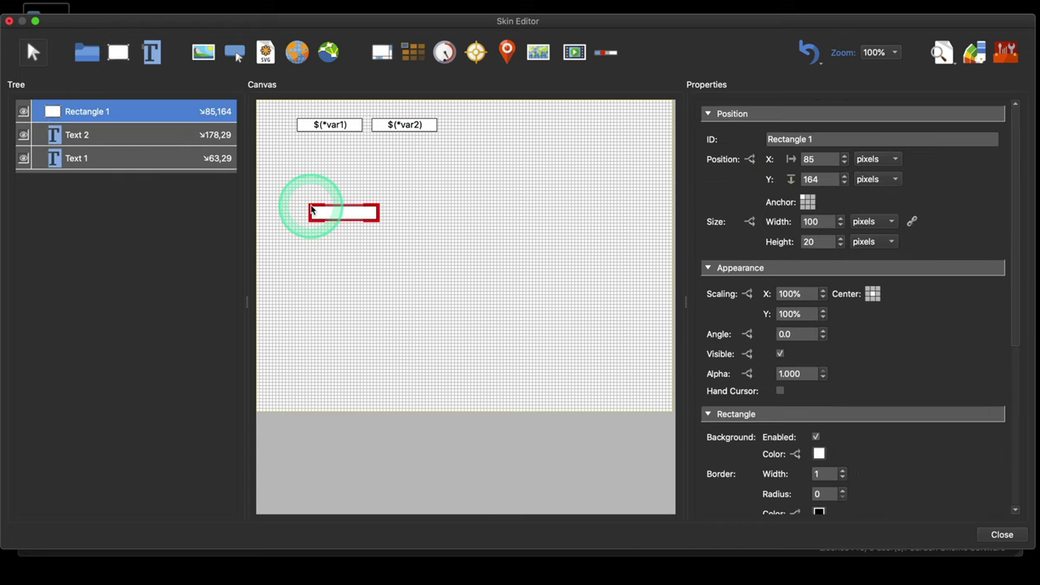
{"action": "left_click", "coordinate": [118, 53]}
{"action": "left_click", "coordinate": [325, 234]}
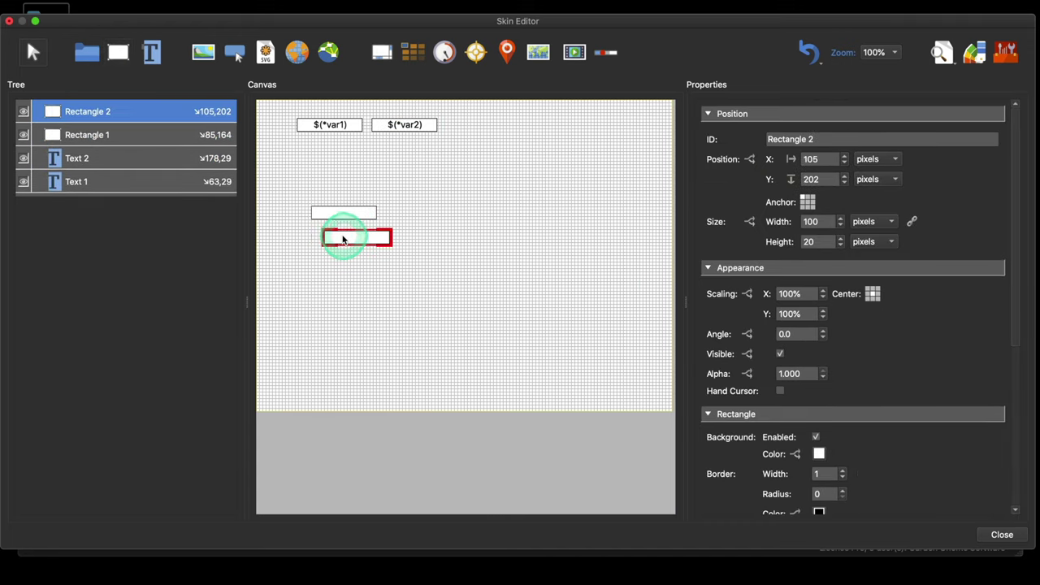
Give Rectangle 1 a Mouse Click action, Set Variable Value on var1, with operation Add(+) and value 1.
{"action": "left_click", "coordinate": [346, 215]}
{"action": "scroll", "coordinate": [898, 321], "scroll_direction": "down", "scroll_amount": 5}
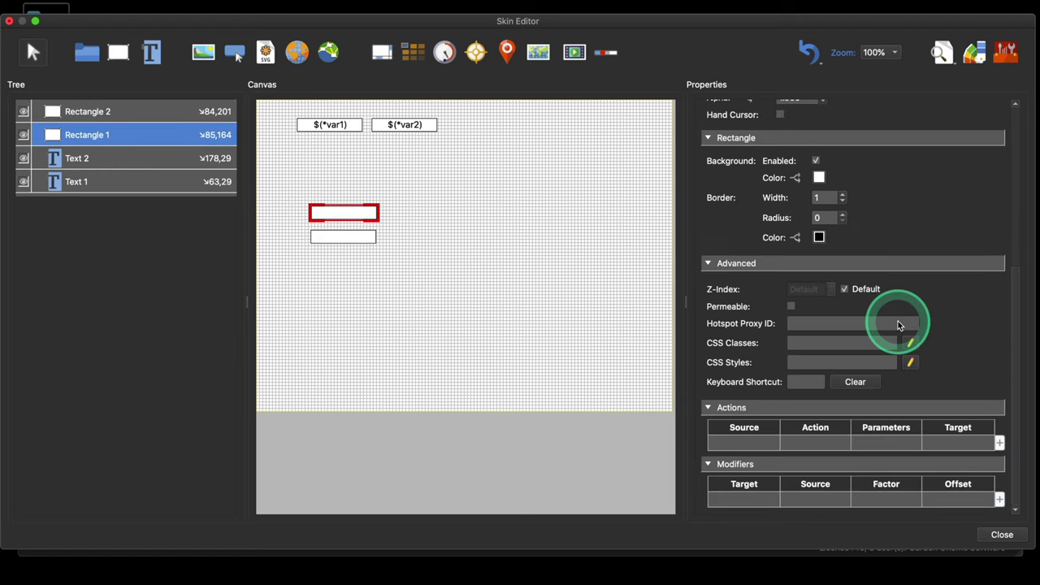
{"action": "double_click", "coordinate": [756, 446]}
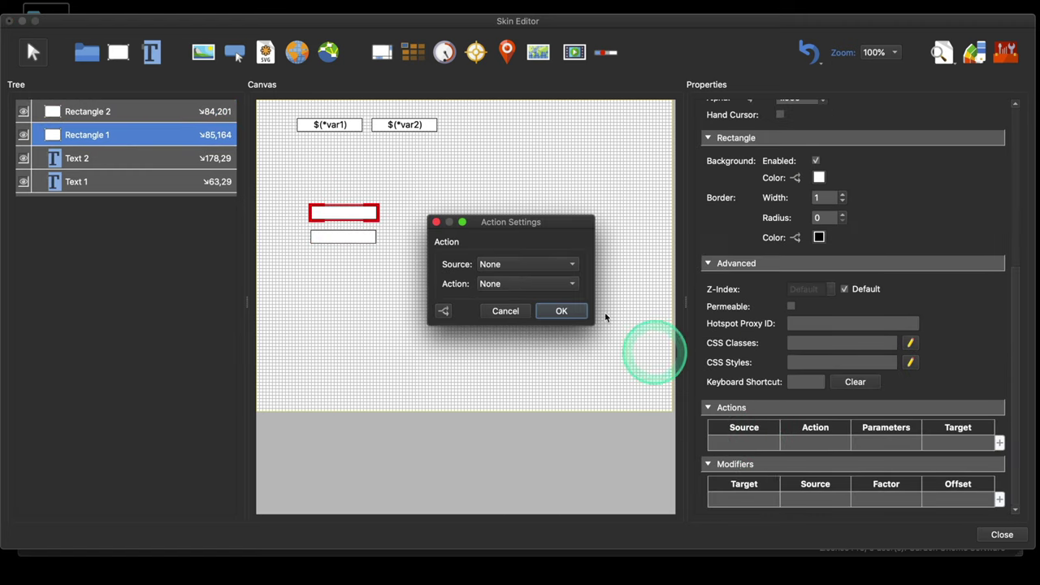
{"action": "left_click", "coordinate": [539, 264]}
{"action": "left_click", "coordinate": [537, 249]}
{"action": "left_click", "coordinate": [540, 284]}
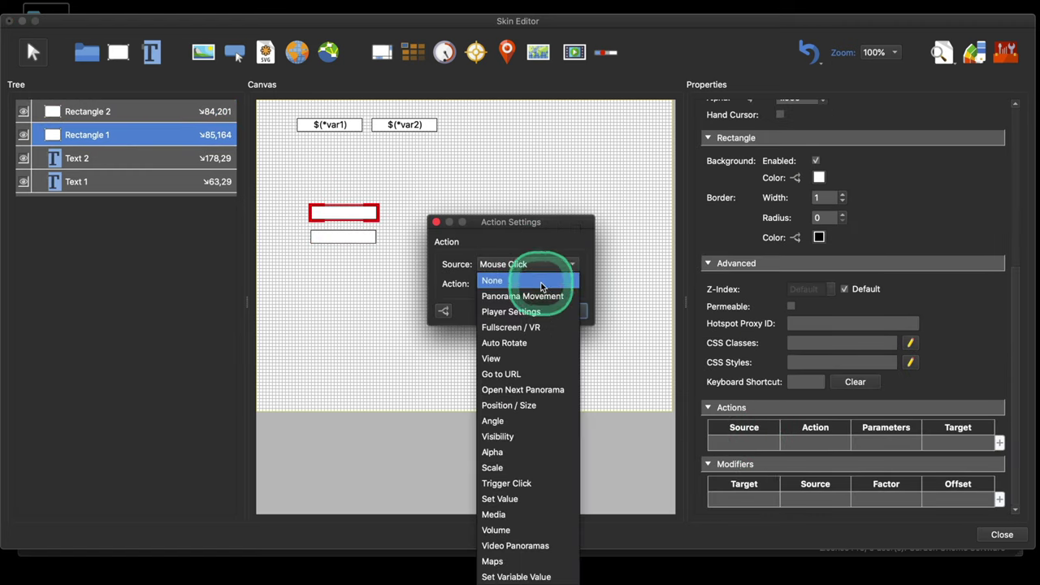
{"action": "left_click", "coordinate": [549, 575]}
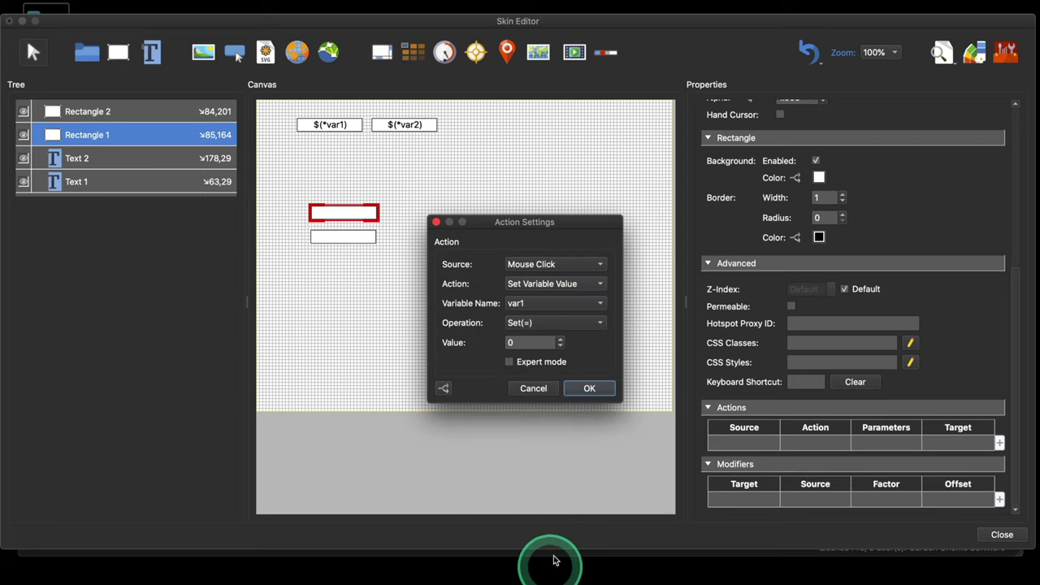
{"action": "left_click", "coordinate": [557, 323]}
{"action": "left_click", "coordinate": [555, 338]}
{"action": "left_click_drag", "start_coordinate": [499, 341], "coordinate": [532, 362]}
{"action": "type", "text": "1"}
{"action": "left_click", "coordinate": [581, 391]}
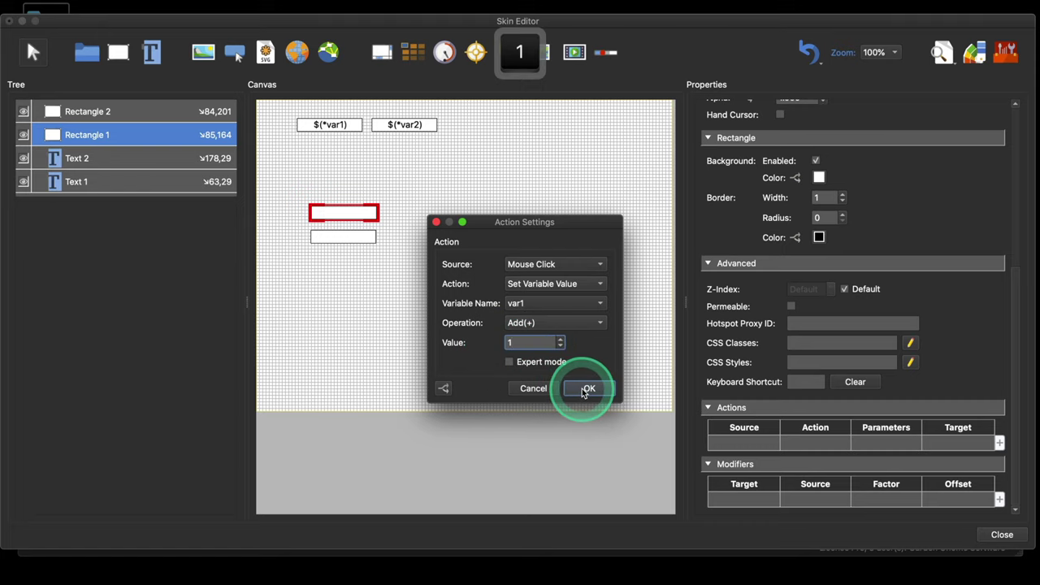
Copy Rectangle 1's Mouse Click action that adds 1 to var1 and paste it into Rectangle 2's actions.
{"action": "left_click", "coordinate": [368, 235]}
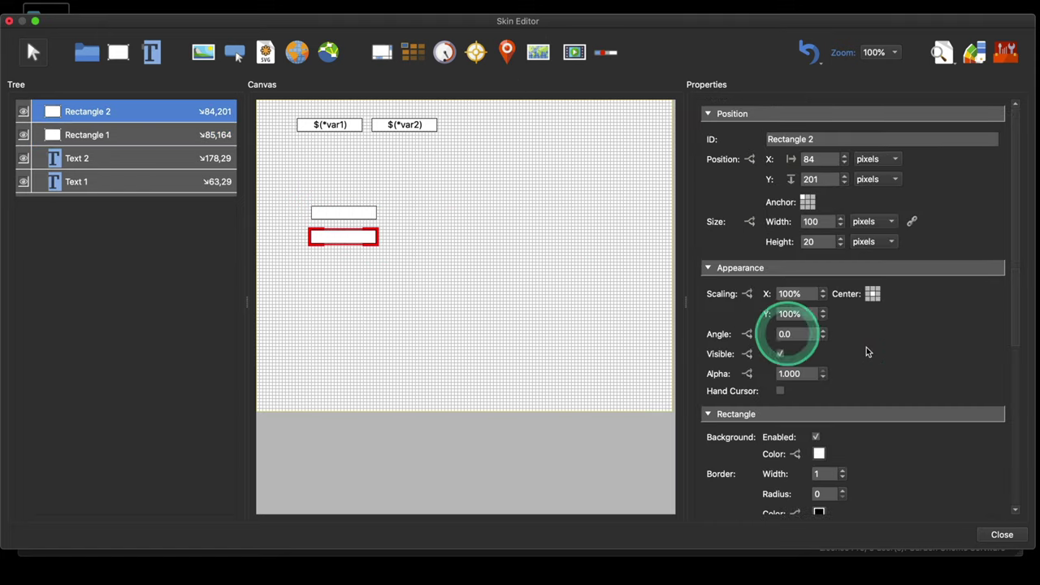
{"action": "scroll", "coordinate": [869, 349], "scroll_direction": "down", "scroll_amount": 5}
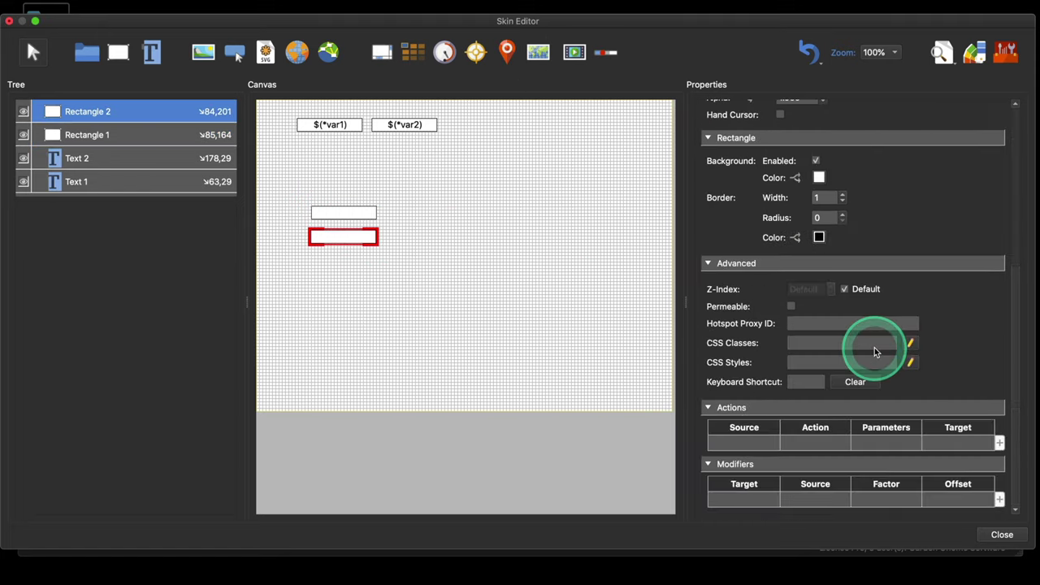
{"action": "left_click", "coordinate": [356, 219]}
{"action": "scroll", "coordinate": [805, 360], "scroll_direction": "down", "scroll_amount": 5}
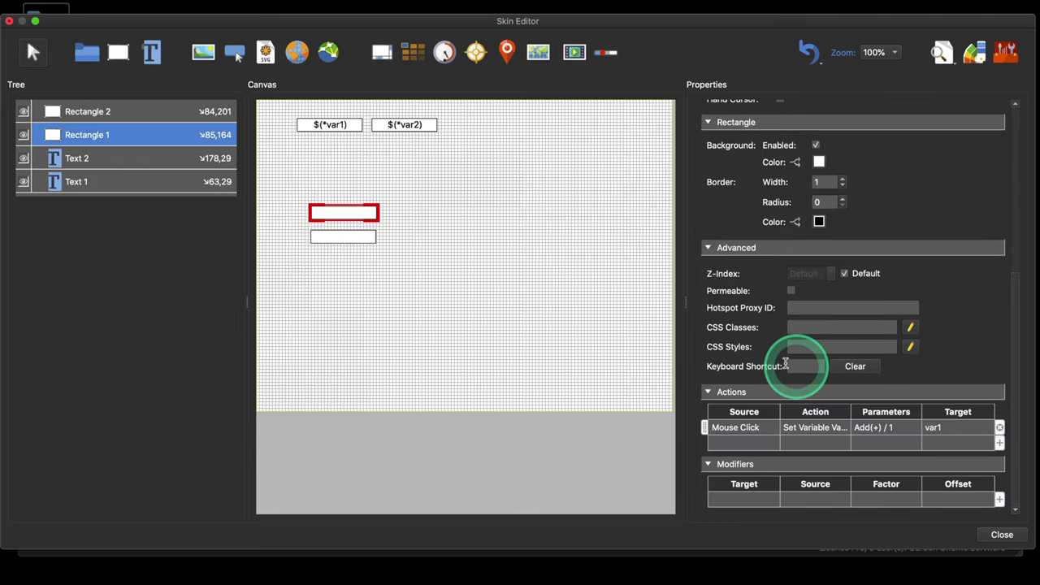
{"action": "right_click", "coordinate": [738, 431]}
{"action": "left_click", "coordinate": [364, 297]}
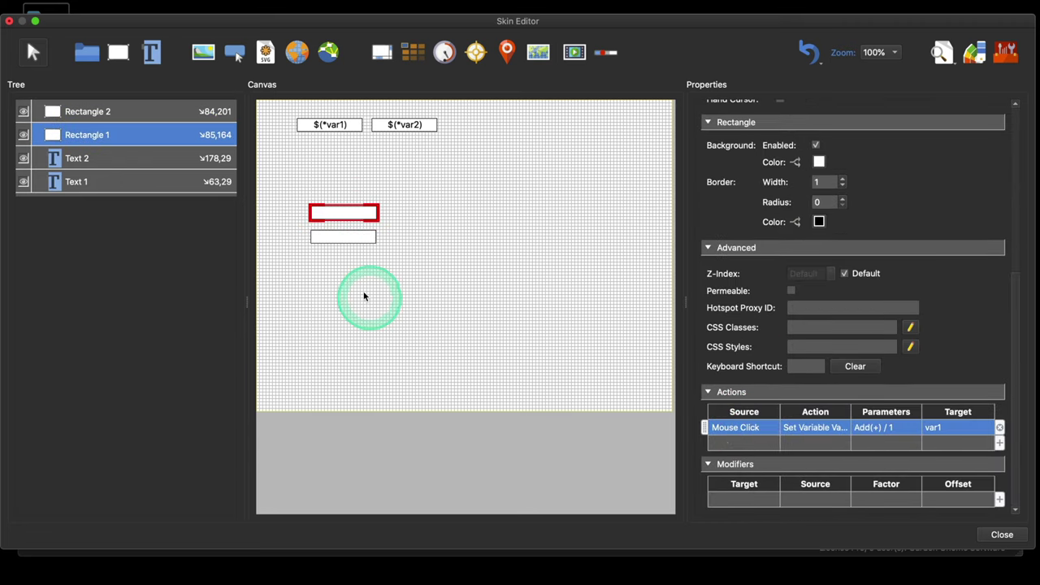
{"action": "left_click", "coordinate": [360, 236]}
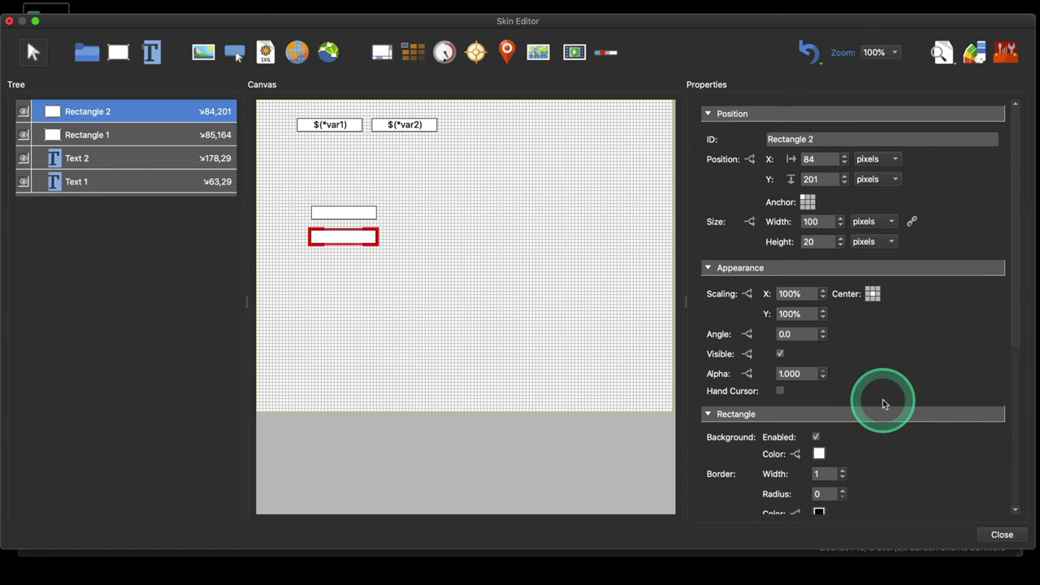
{"action": "scroll", "coordinate": [884, 404], "scroll_direction": "down", "scroll_amount": 5}
{"action": "right_click", "coordinate": [761, 439]}
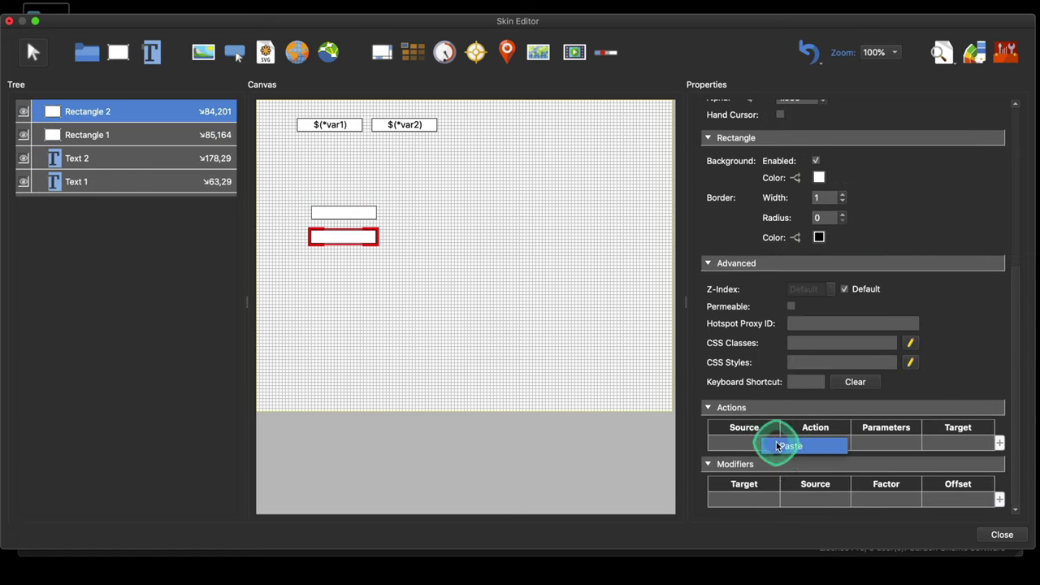
{"action": "left_click", "coordinate": [778, 445]}
Change Rectangle 2's pasted action to target var2, keeping the Add(+) operation and entering 1 as the value.
{"action": "double_click", "coordinate": [801, 443]}
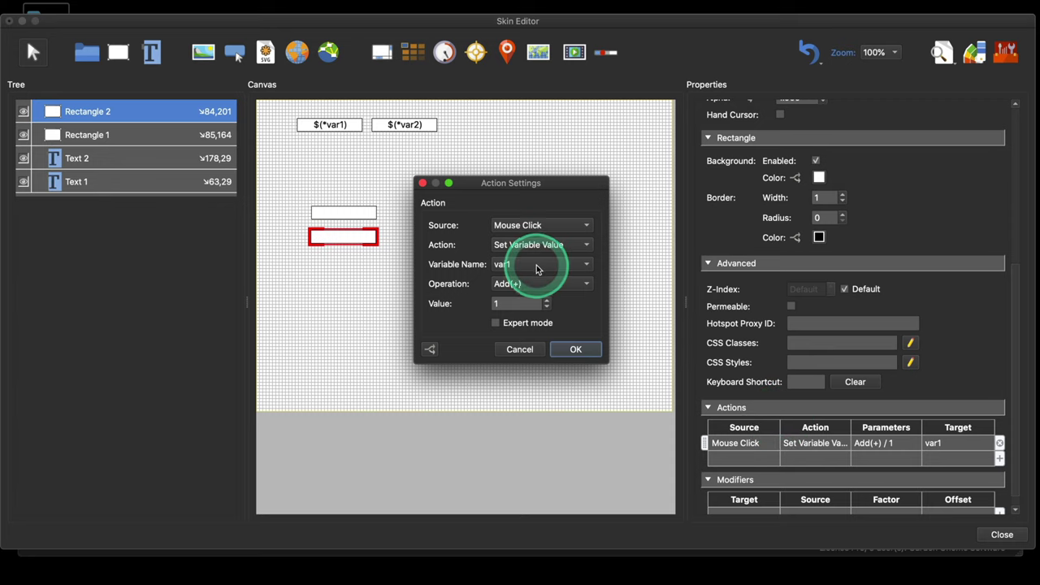
{"action": "left_click", "coordinate": [536, 268]}
{"action": "left_click", "coordinate": [534, 279]}
{"action": "left_click", "coordinate": [539, 305]}
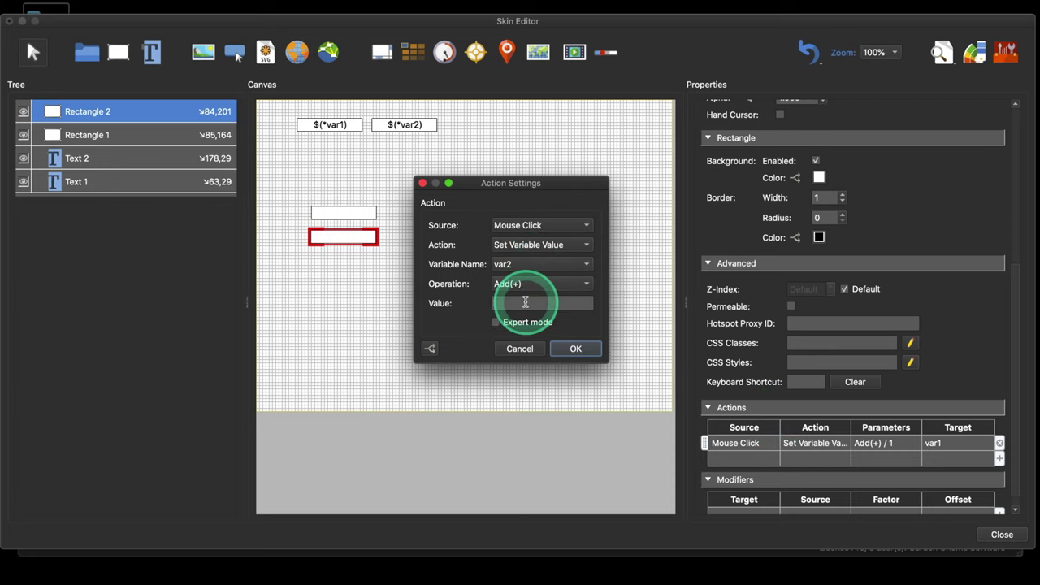
{"action": "type", "text": "1"}
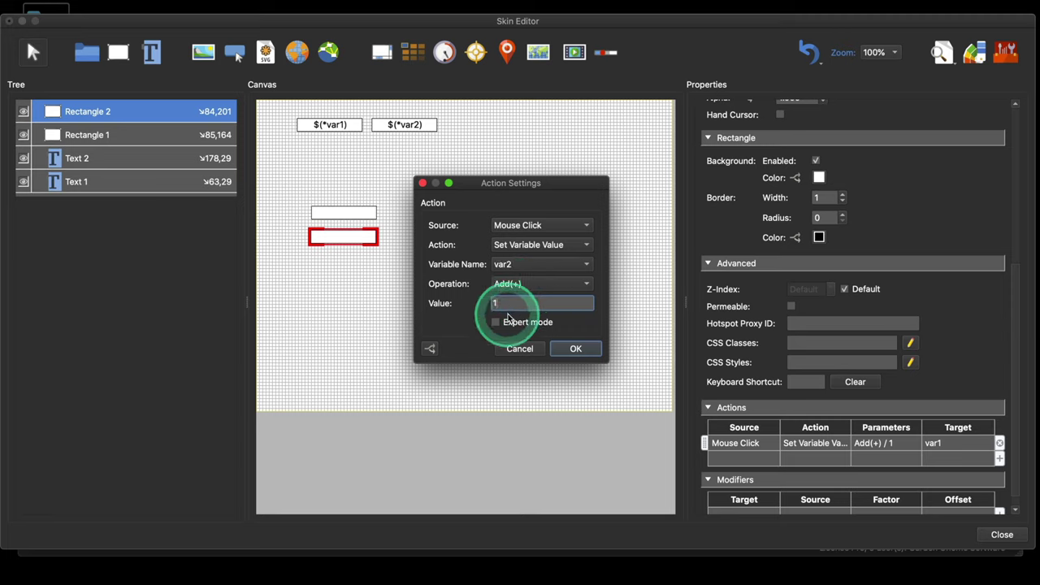
{"action": "left_click", "coordinate": [571, 348]}
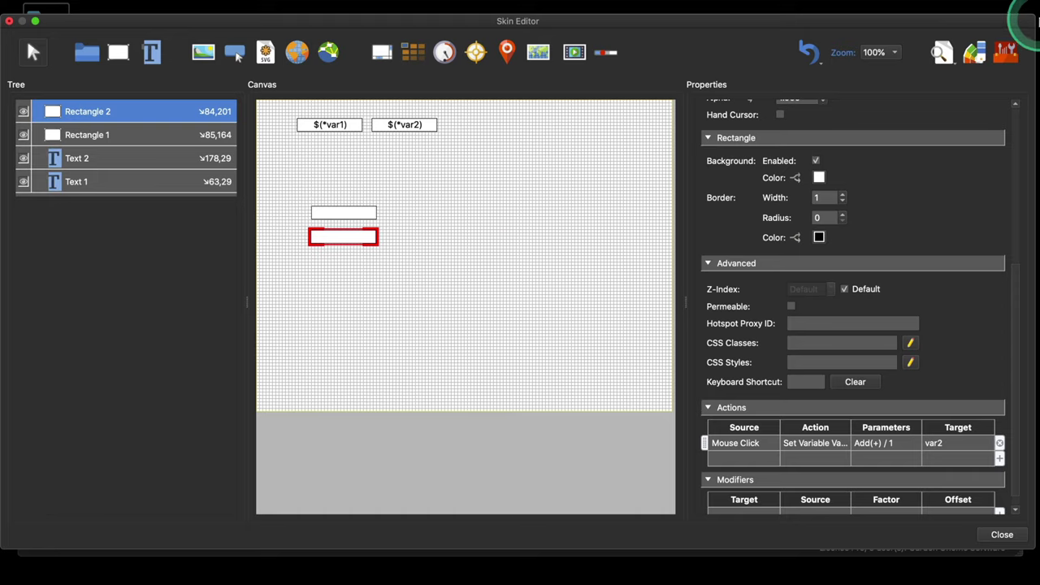
Test both rectangles repeatedly in the live preview to compare how var1 and var2 change, and close the preview.
{"action": "left_click", "coordinate": [941, 52]}
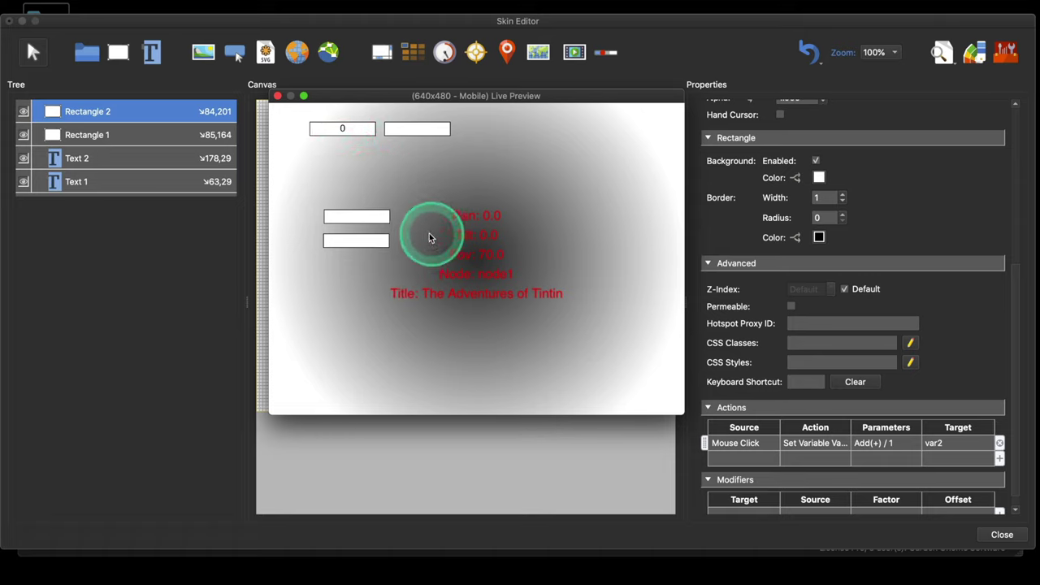
{"action": "left_click", "coordinate": [376, 219]}
{"action": "left_click", "coordinate": [376, 220]}
{"action": "left_click", "coordinate": [376, 219]}
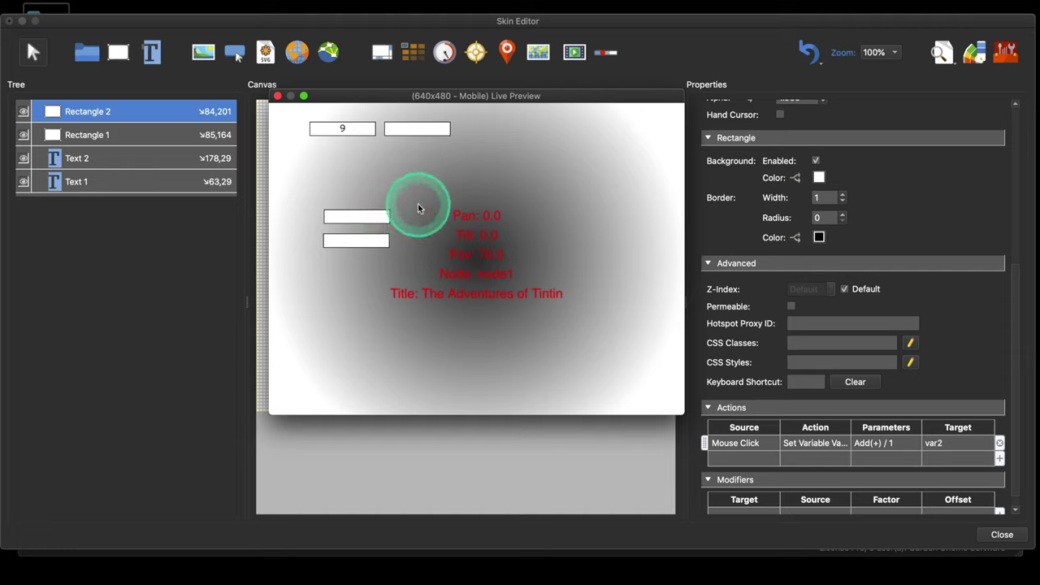
{"action": "left_click", "coordinate": [398, 244]}
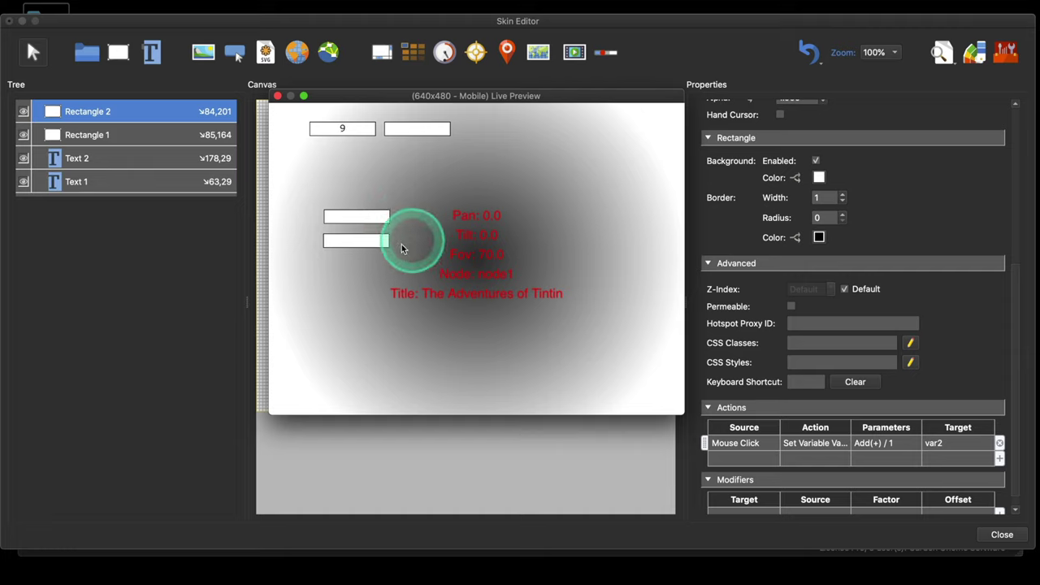
{"action": "left_click", "coordinate": [374, 244]}
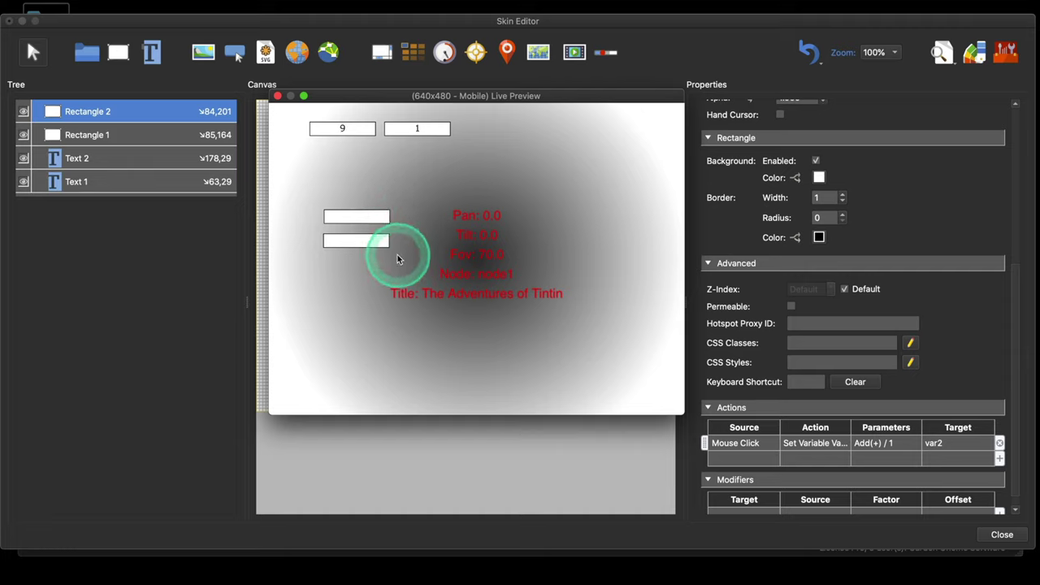
{"action": "left_click_drag", "start_coordinate": [398, 254], "coordinate": [371, 239]}
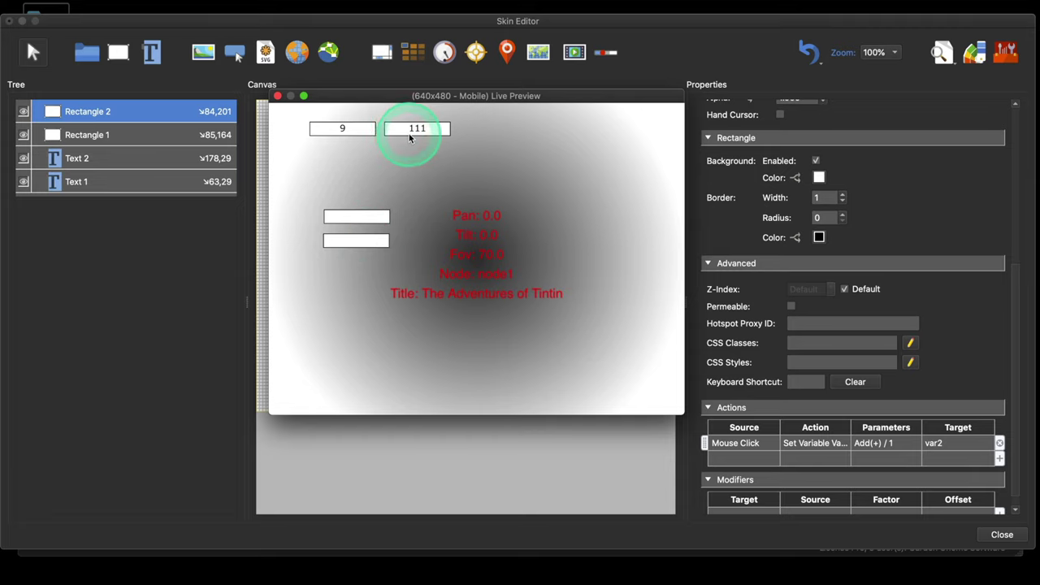
{"action": "left_click", "coordinate": [343, 126]}
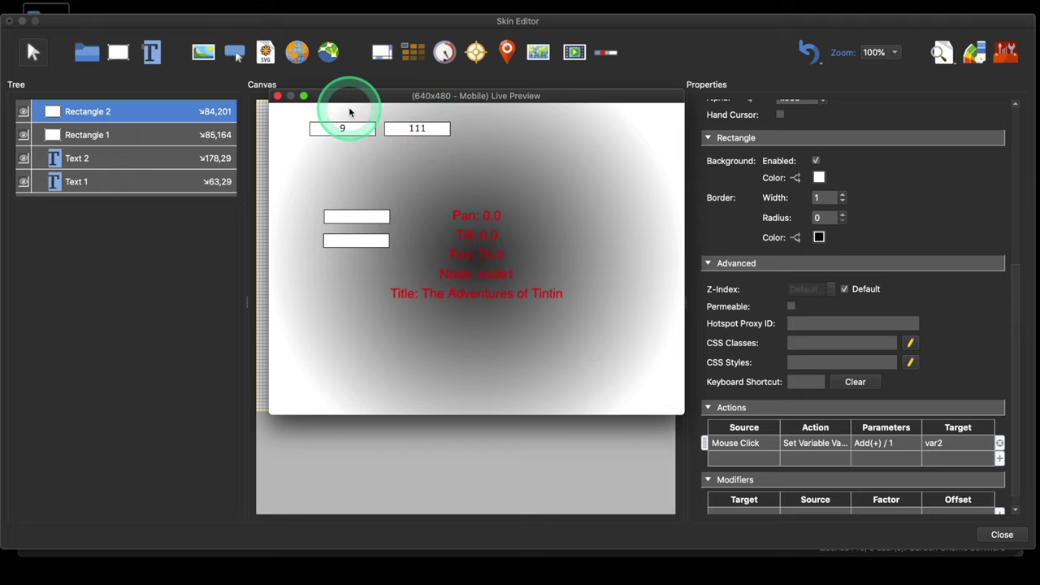
{"action": "left_click", "coordinate": [277, 96]}
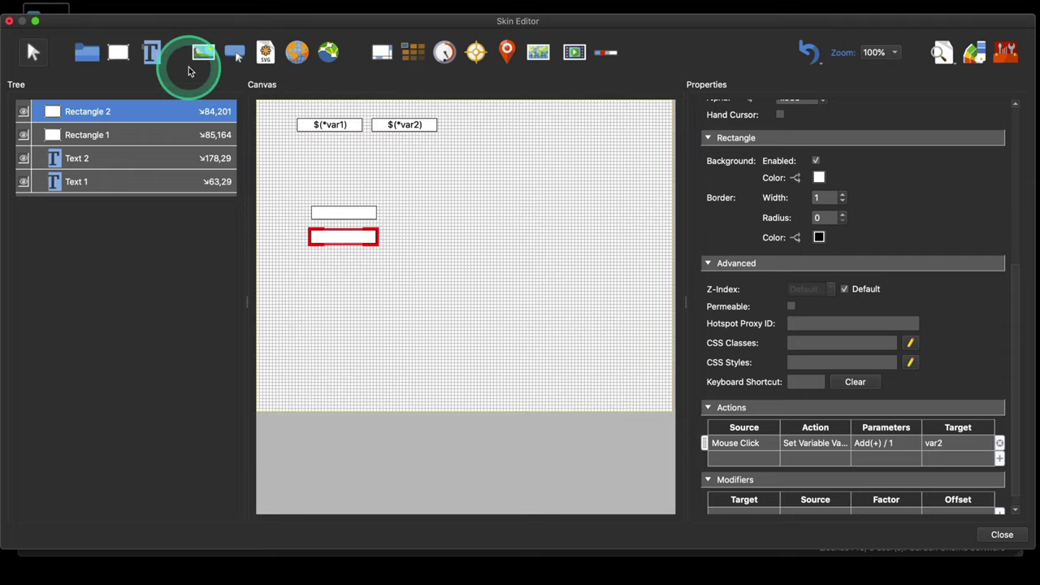
Close the skin and save it as skin1 in the VariablesLogicBlocks3 folder on the Desktop.
{"action": "left_click", "coordinate": [1011, 543]}
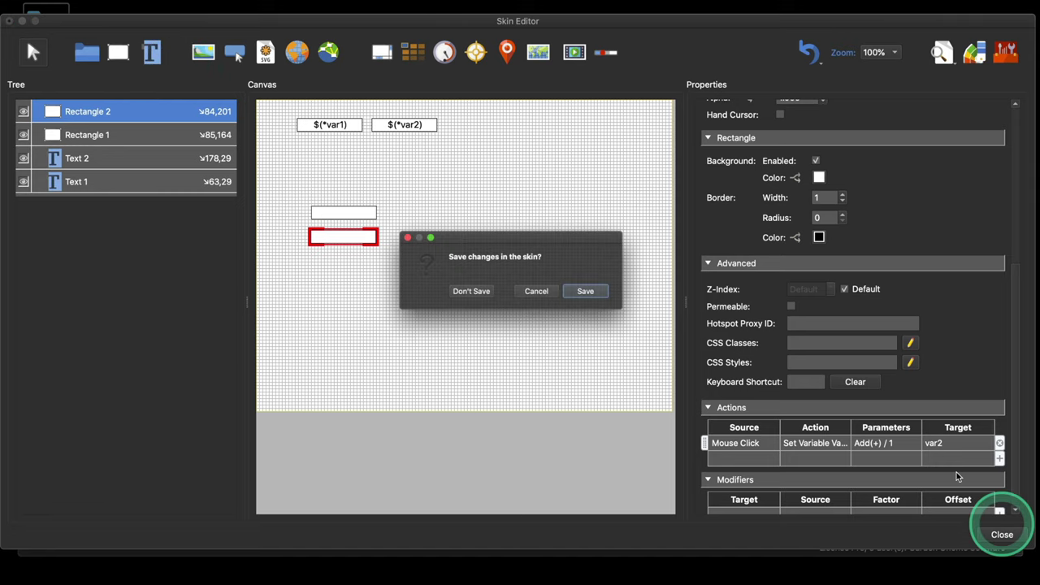
{"action": "left_click", "coordinate": [582, 295]}
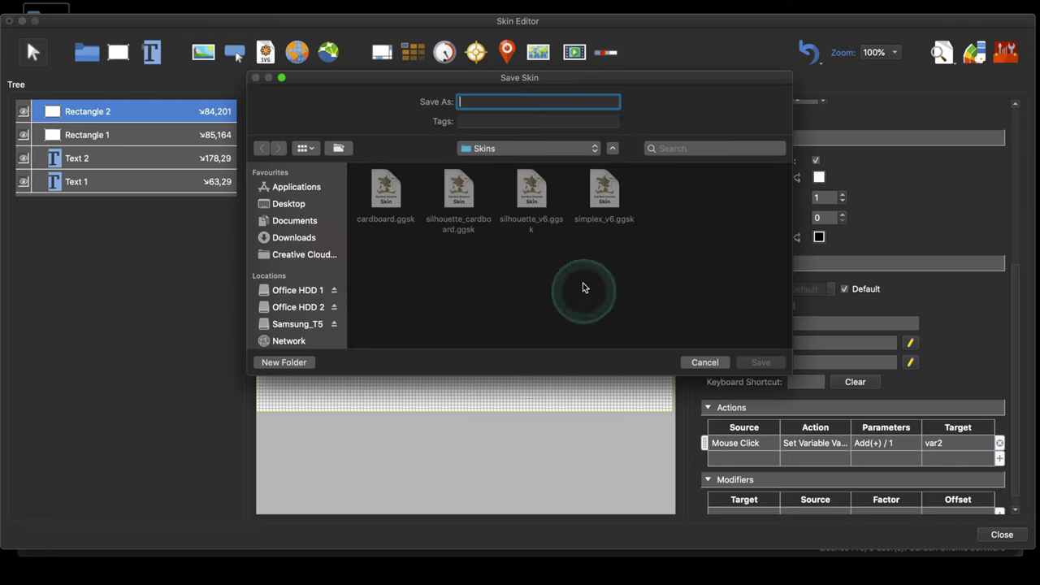
{"action": "left_click", "coordinate": [289, 203]}
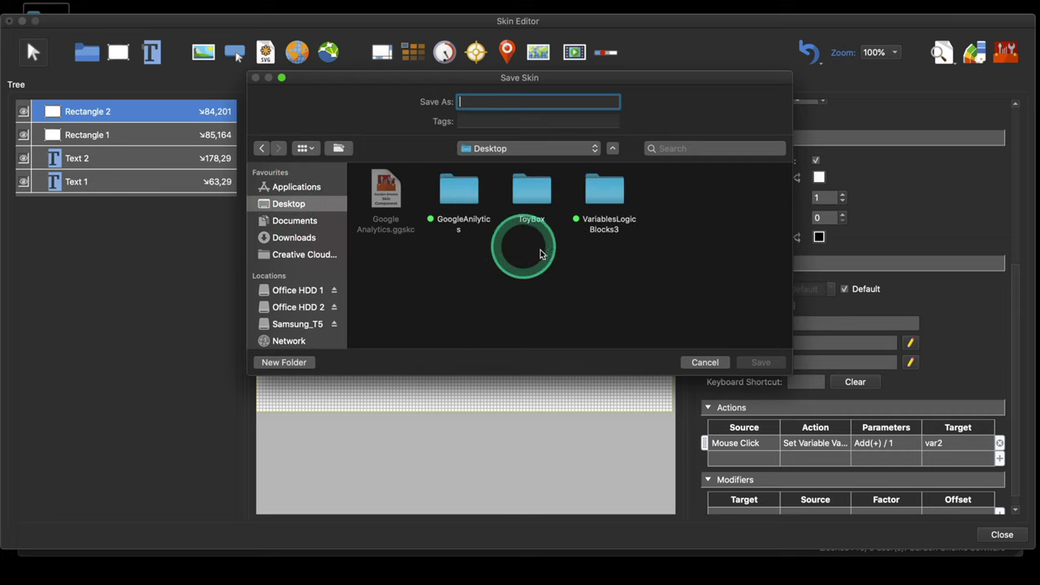
{"action": "double_click", "coordinate": [605, 191]}
{"action": "left_click", "coordinate": [477, 102]}
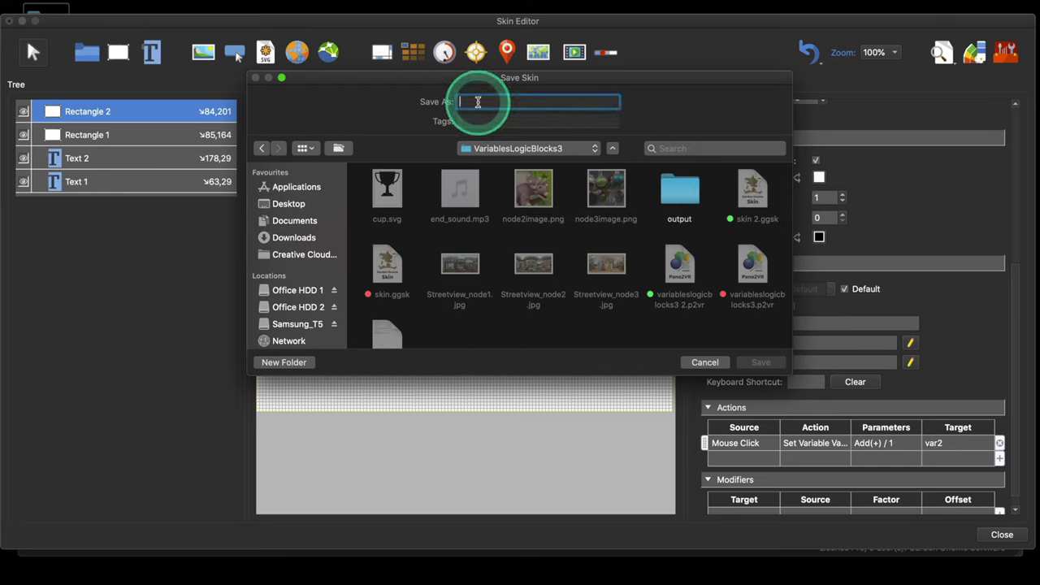
{"action": "type", "text": "skin1"}
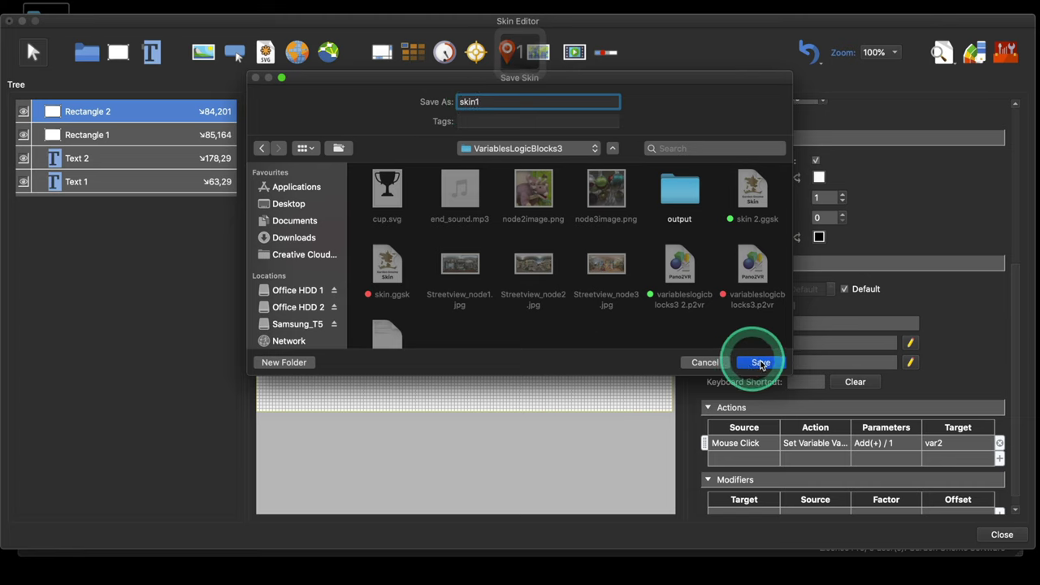
{"action": "left_click", "coordinate": [760, 363]}
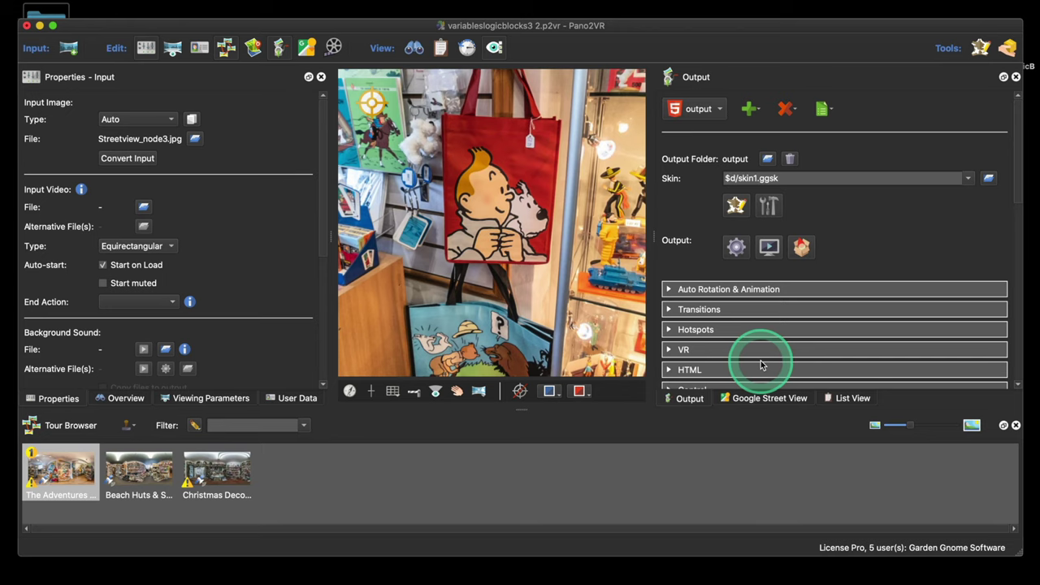
Set the output's skin to $d/skin 2.ggsk and open it in the Skin Editor.
{"action": "left_click", "coordinate": [926, 179]}
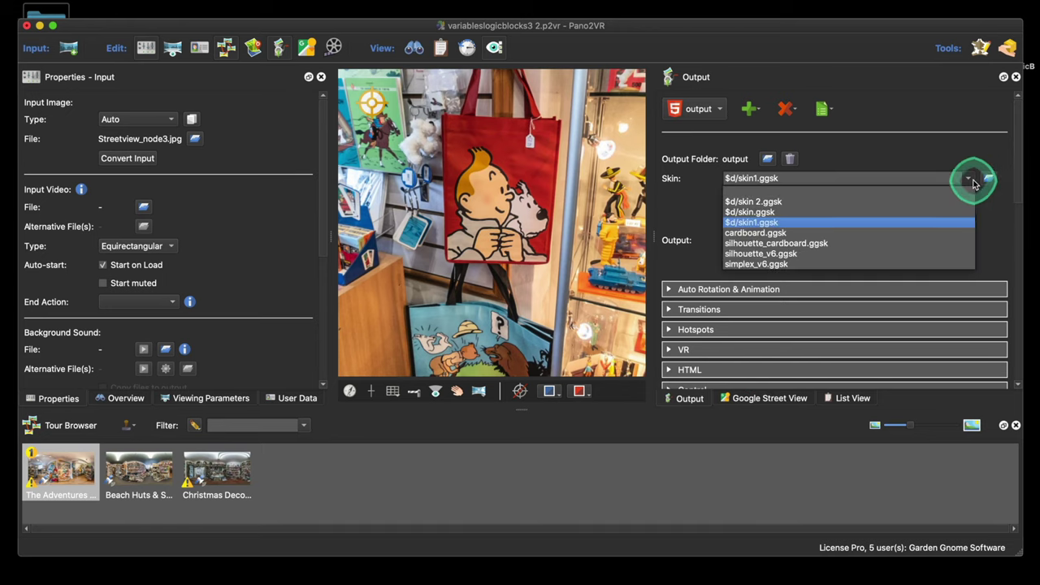
{"action": "left_click", "coordinate": [888, 213]}
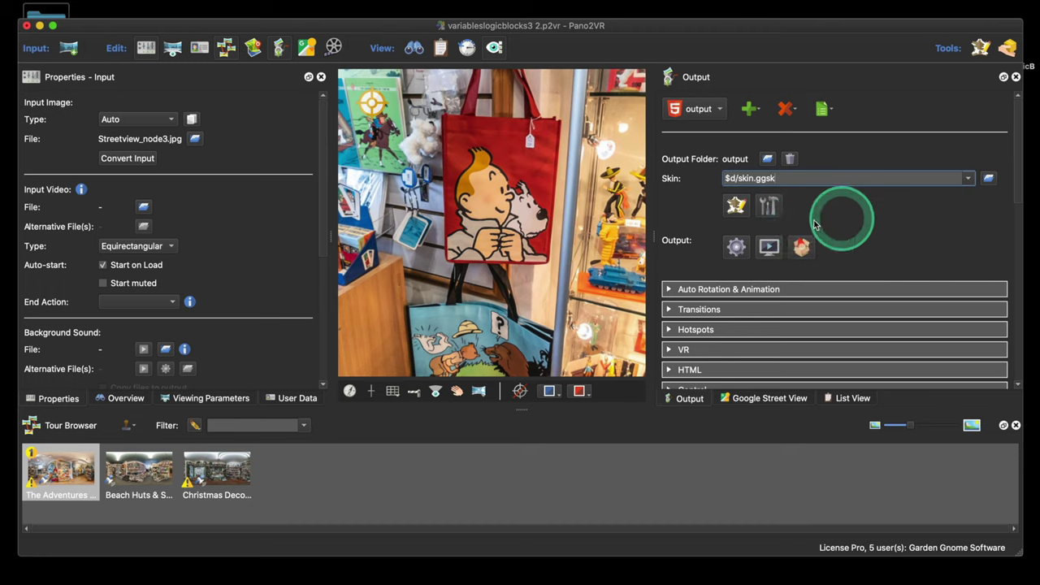
{"action": "left_click", "coordinate": [966, 179]}
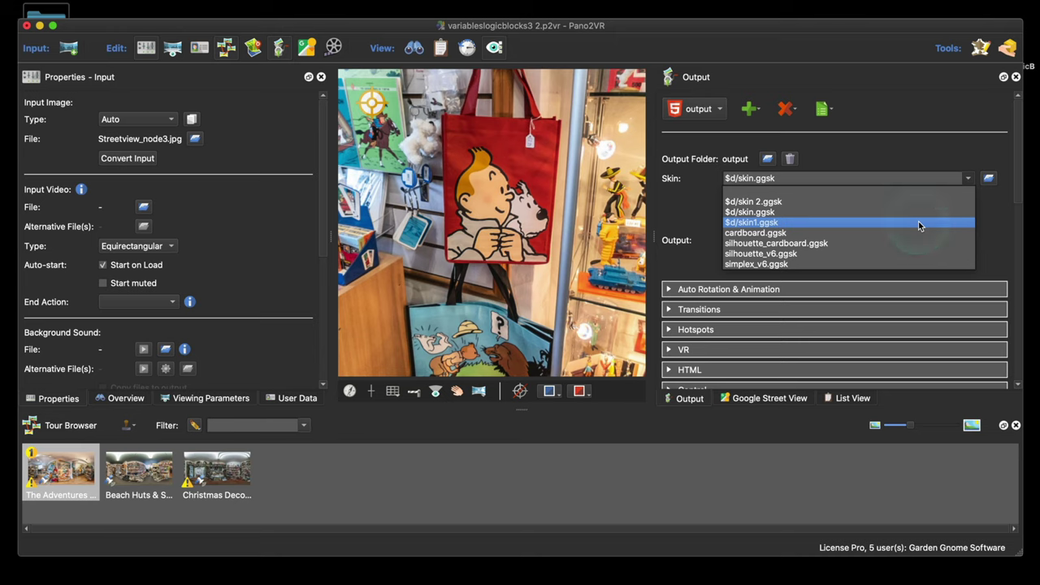
{"action": "left_click", "coordinate": [920, 203]}
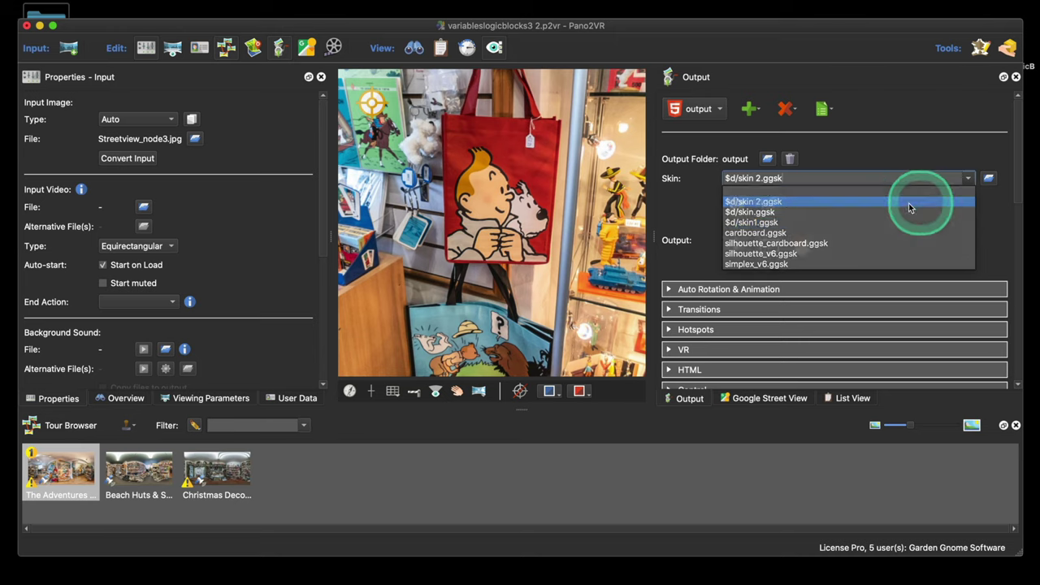
{"action": "left_click", "coordinate": [734, 207]}
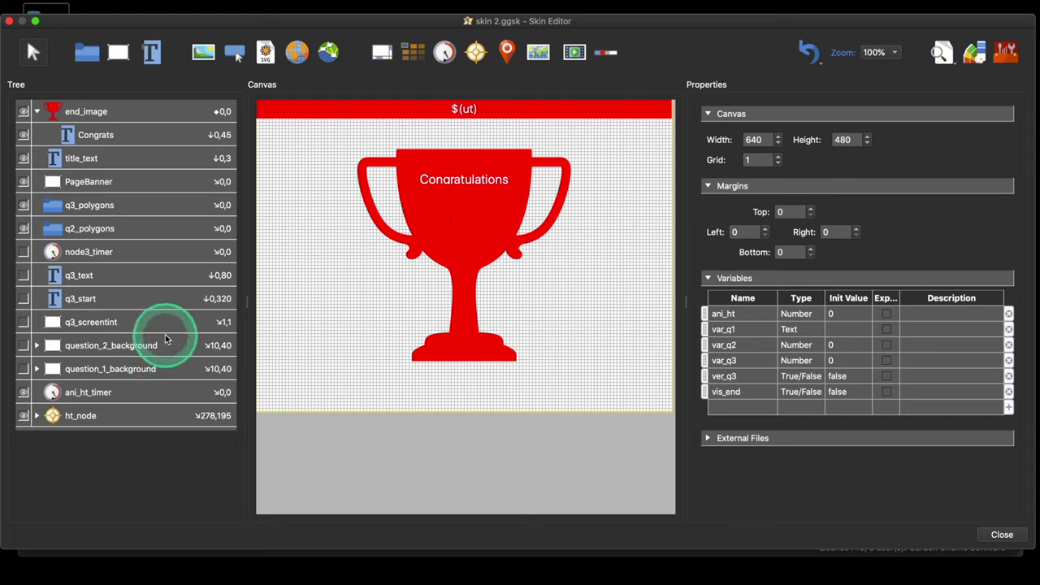
Open the settings of the Mouse Click action on q1_bag, inside question_1_background's q1_slider container.
{"action": "left_click", "coordinate": [36, 370]}
{"action": "scroll", "coordinate": [133, 304], "scroll_direction": "down", "scroll_amount": 1}
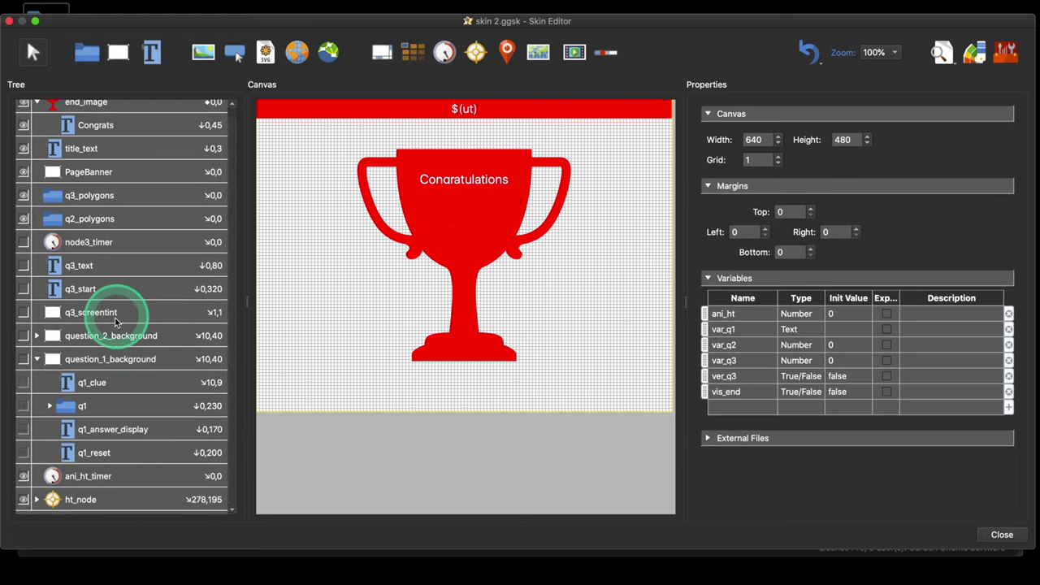
{"action": "left_click", "coordinate": [51, 405]}
{"action": "scroll", "coordinate": [137, 350], "scroll_direction": "down", "scroll_amount": 3}
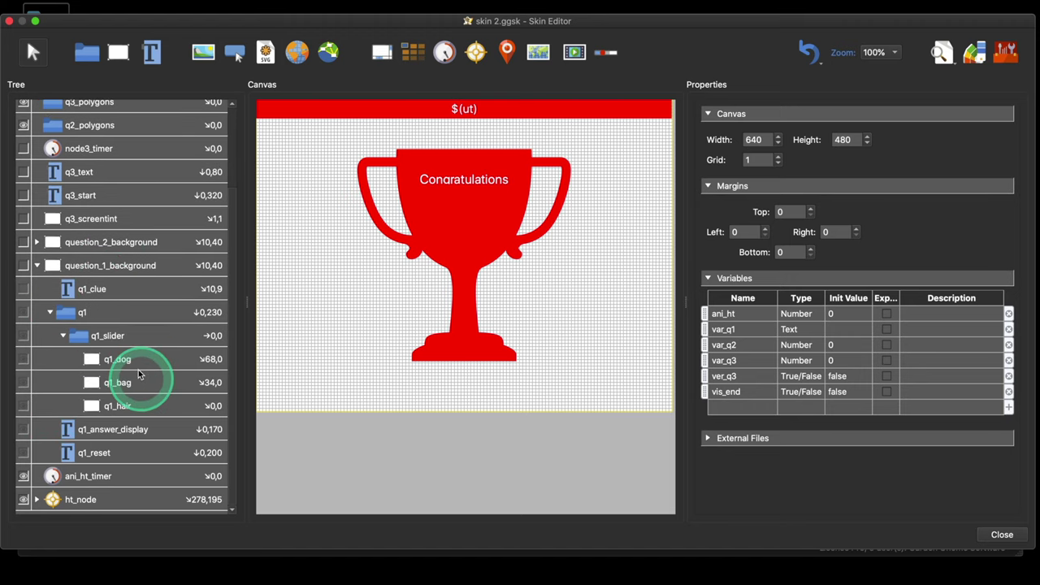
{"action": "left_click", "coordinate": [134, 381]}
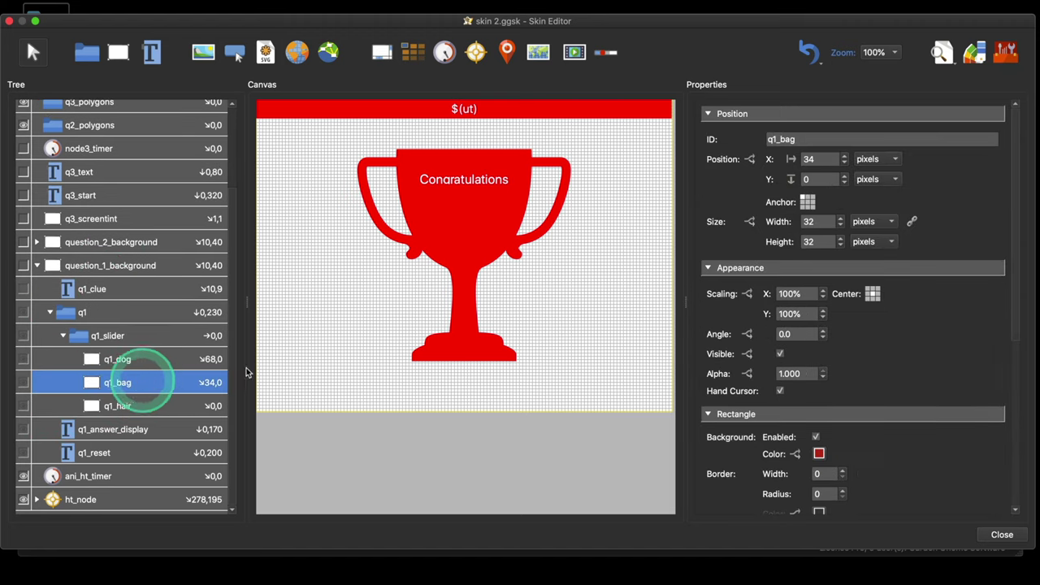
{"action": "scroll", "coordinate": [886, 357], "scroll_direction": "down", "scroll_amount": 5}
{"action": "scroll", "coordinate": [891, 361], "scroll_direction": "down", "scroll_amount": 2}
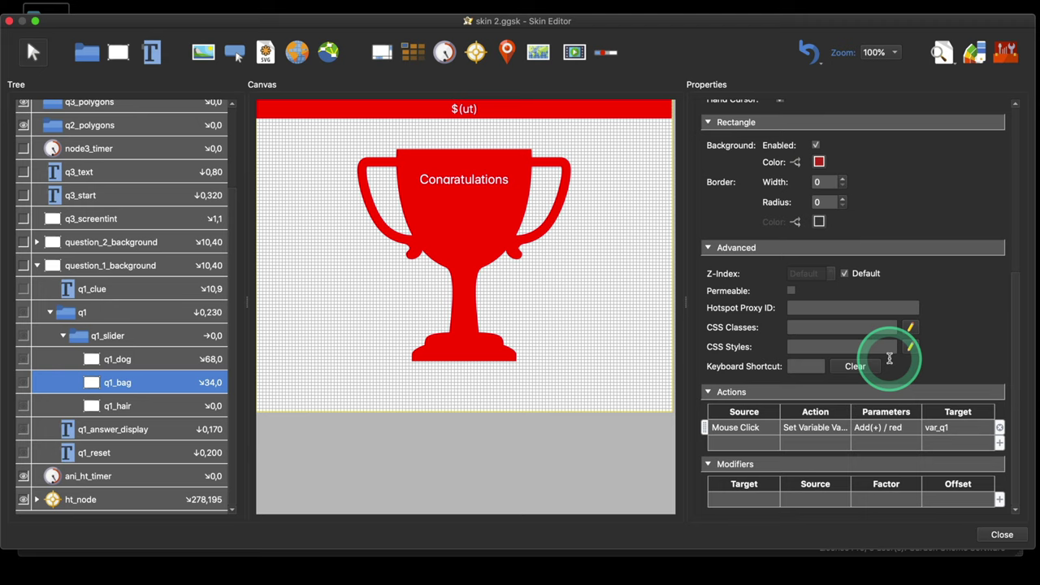
{"action": "double_click", "coordinate": [816, 428]}
Check for a trailing space after "red" in the value of q1_bag's Set Variable Value action, and dismiss the settings without changes.
{"action": "left_click", "coordinate": [505, 305]}
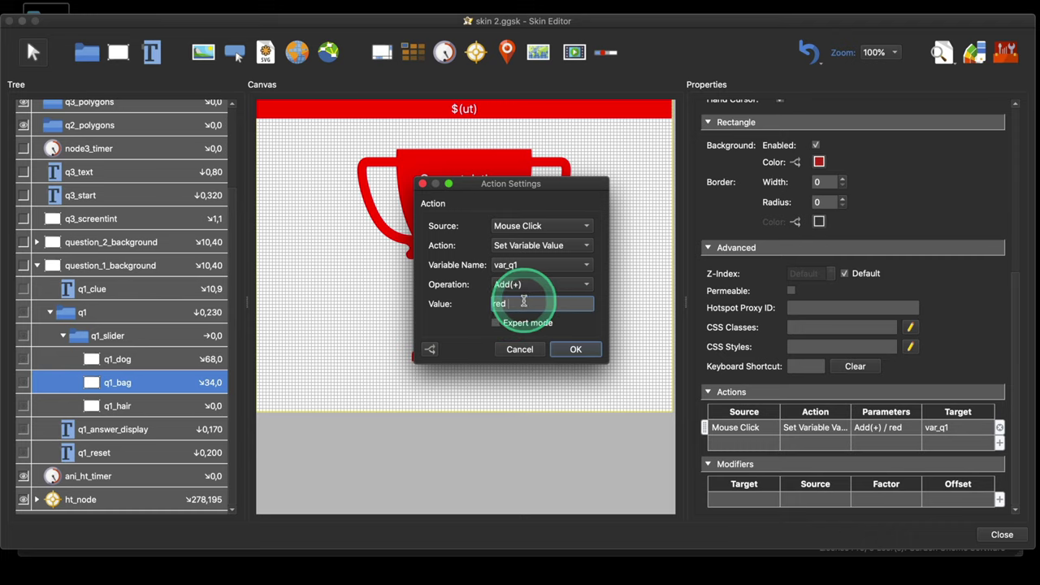
{"action": "left_click", "coordinate": [512, 303]}
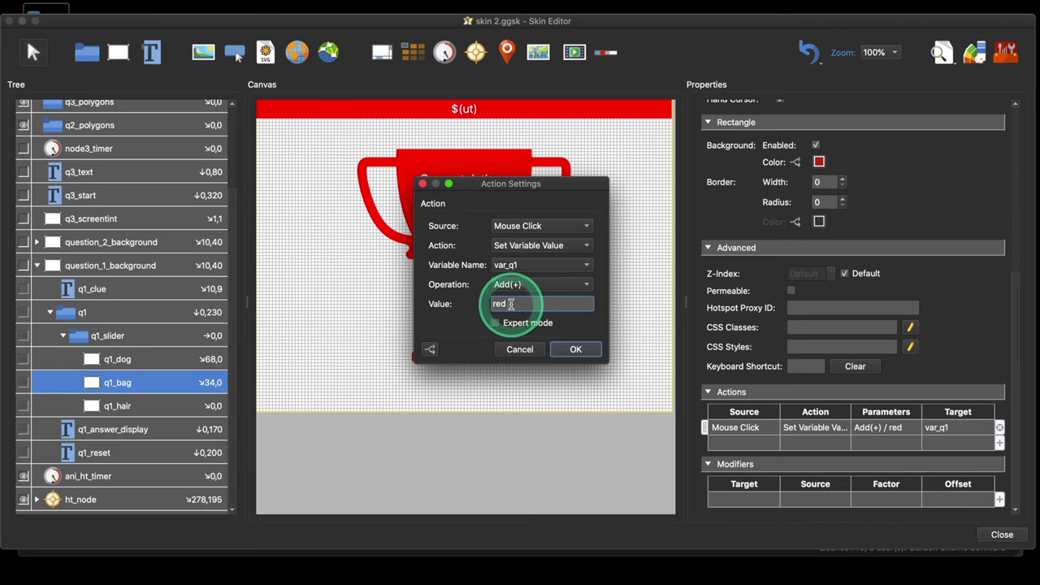
{"action": "key", "text": "BackSpace"}
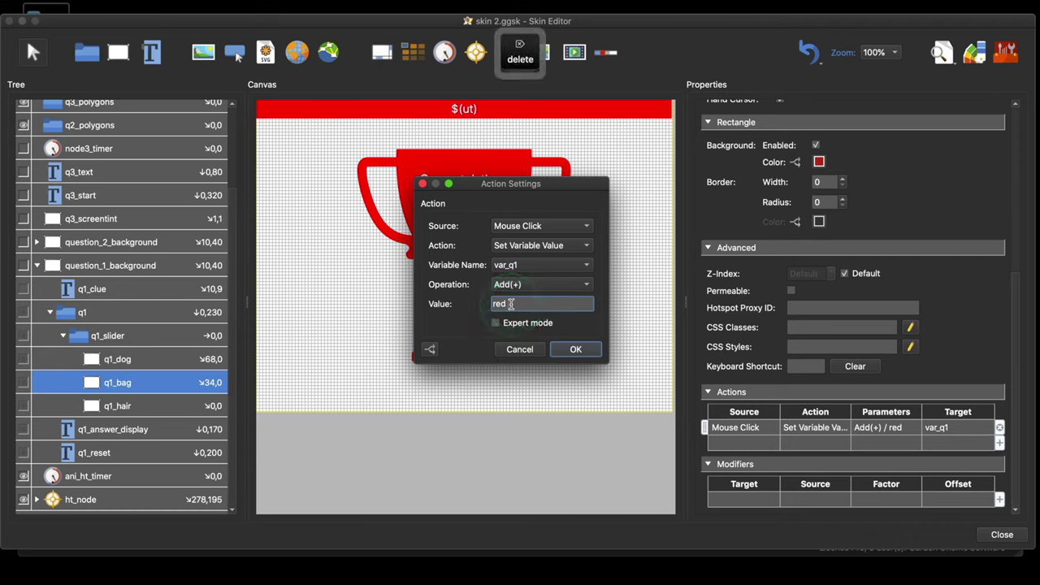
{"action": "left_click", "coordinate": [515, 303]}
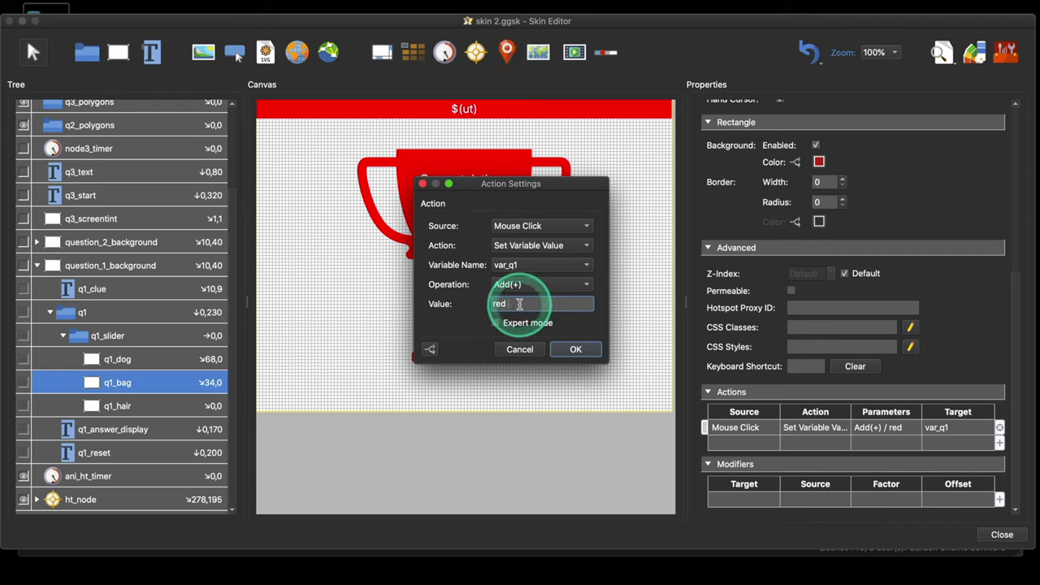
{"action": "key", "text": "BackSpace"}
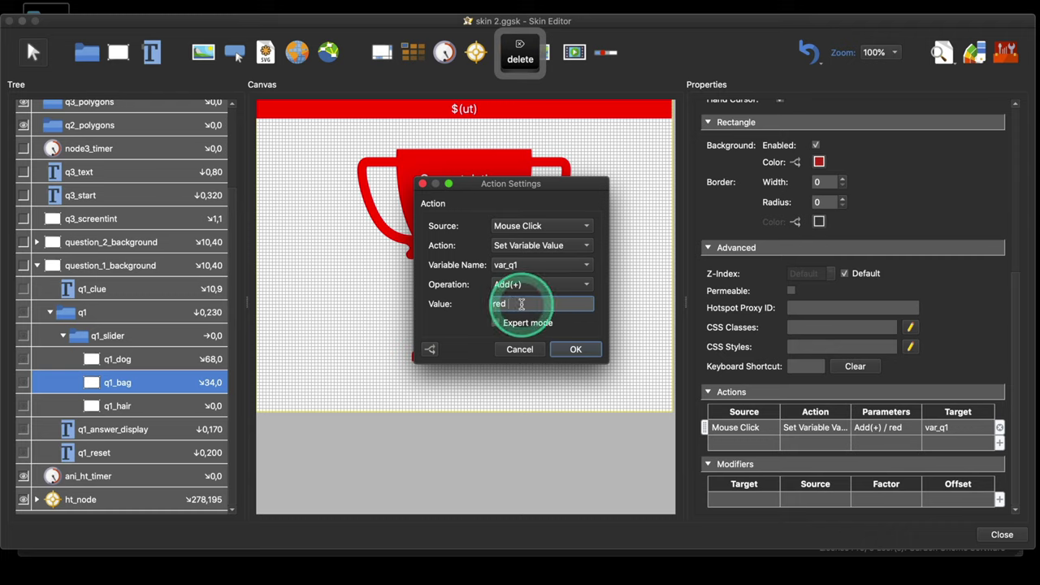
{"action": "left_click", "coordinate": [515, 304]}
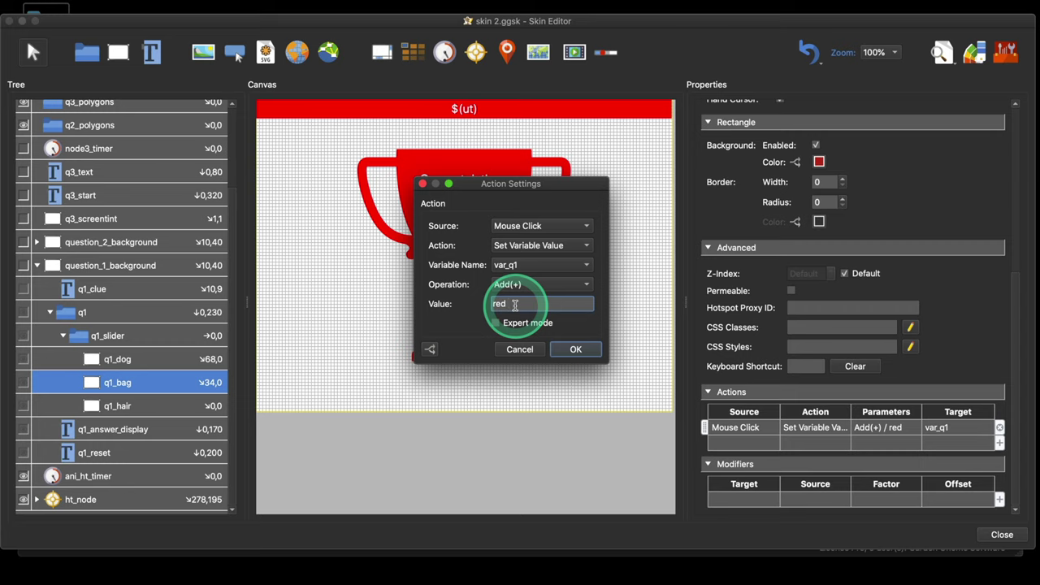
{"action": "key", "text": "fn"}
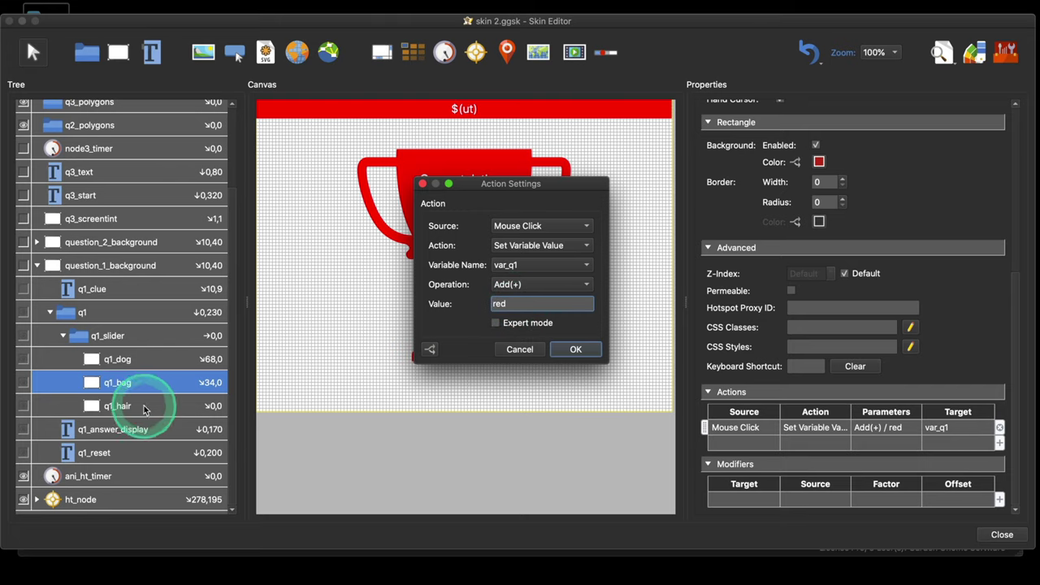
{"action": "left_click", "coordinate": [515, 354]}
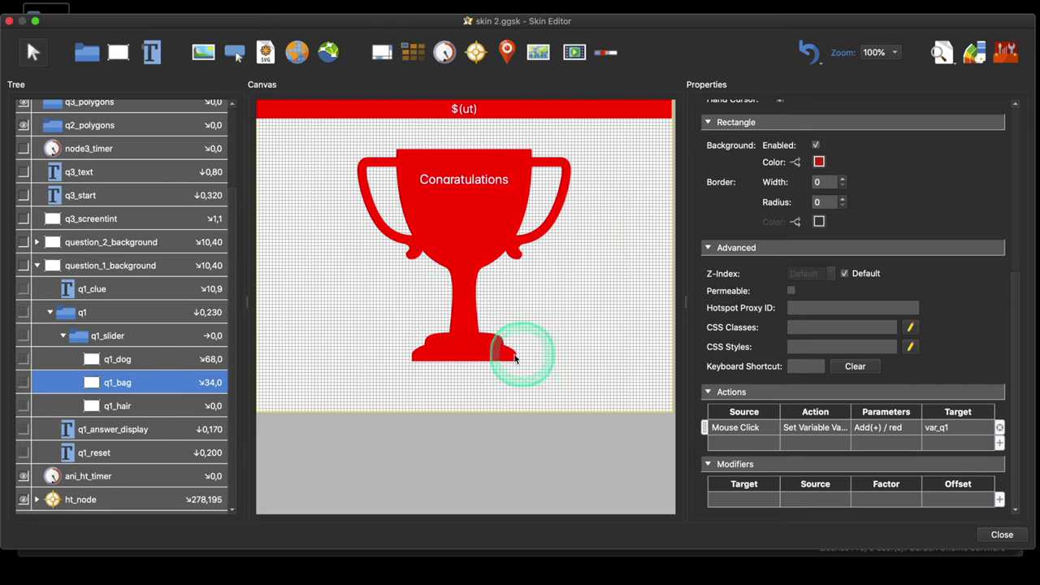
Inspect the value in q1_hair's Mouse Click action for var_q1, and close its settings.
{"action": "left_click", "coordinate": [136, 404]}
{"action": "scroll", "coordinate": [849, 436], "scroll_direction": "down", "scroll_amount": 10}
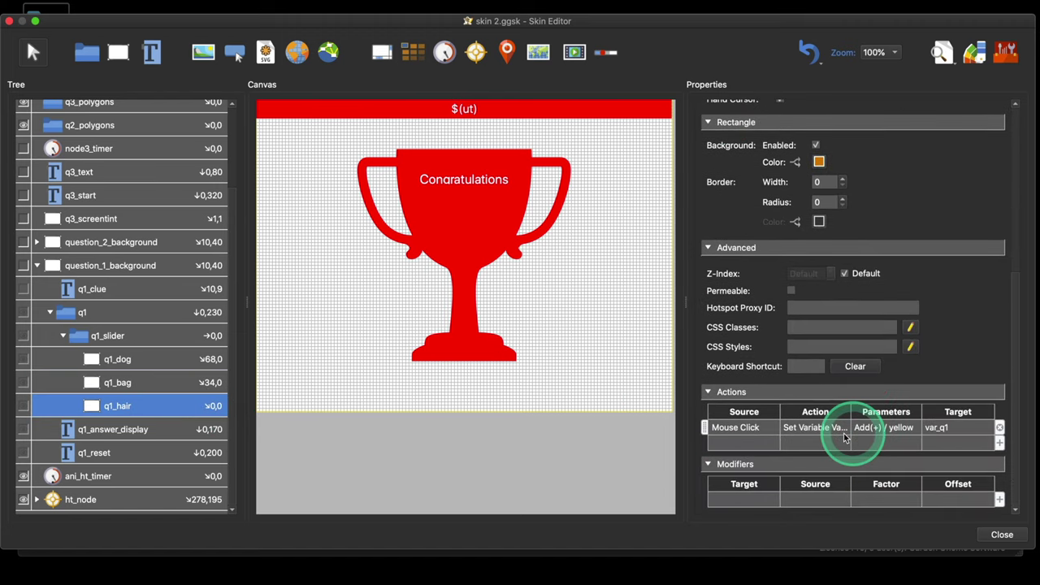
{"action": "double_click", "coordinate": [845, 431]}
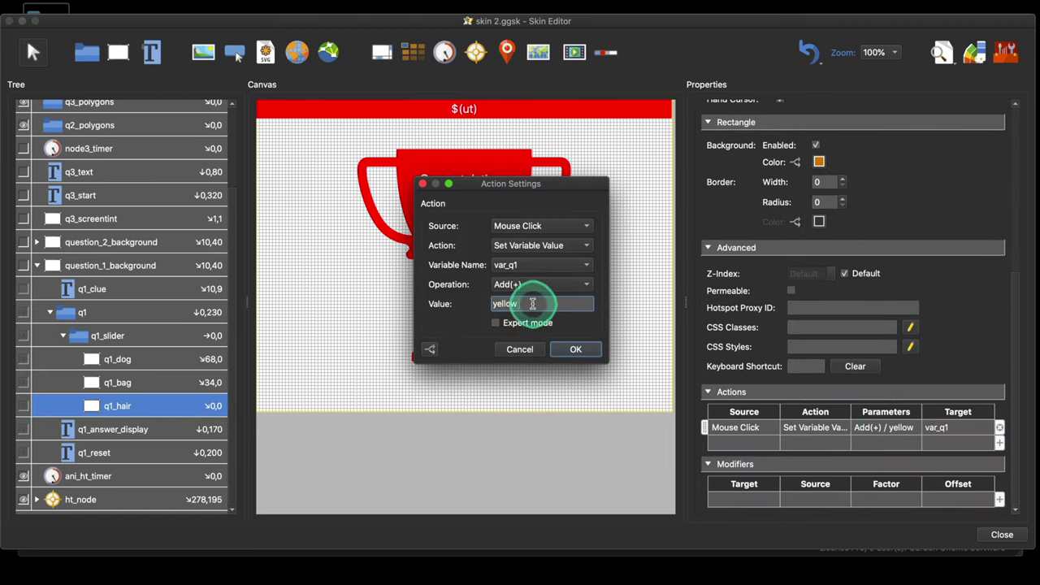
{"action": "left_click", "coordinate": [573, 348]}
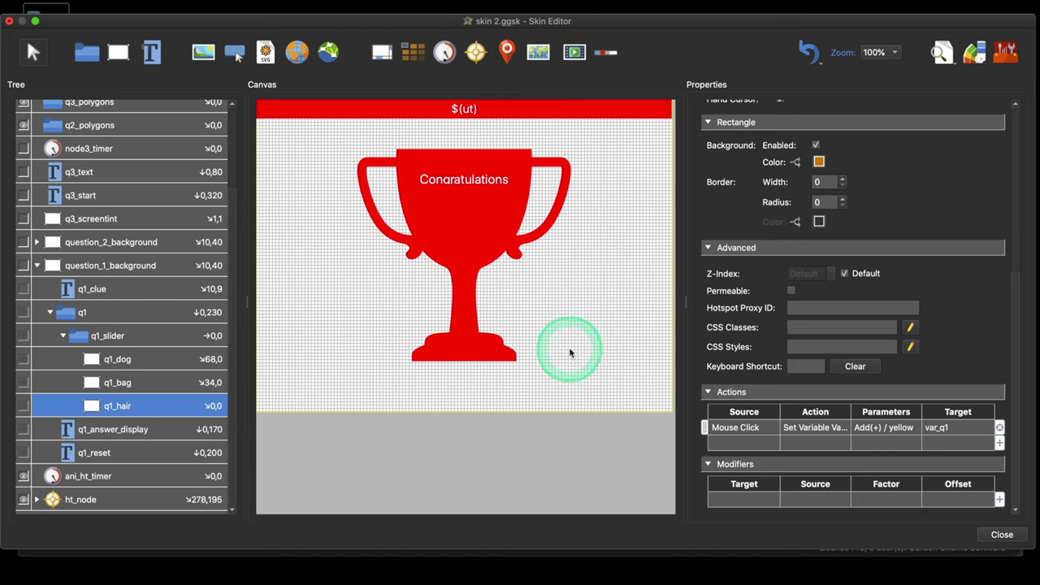
Select q1_clue in question_1_background and expand its text field to read the full clue.
{"action": "left_click", "coordinate": [133, 359]}
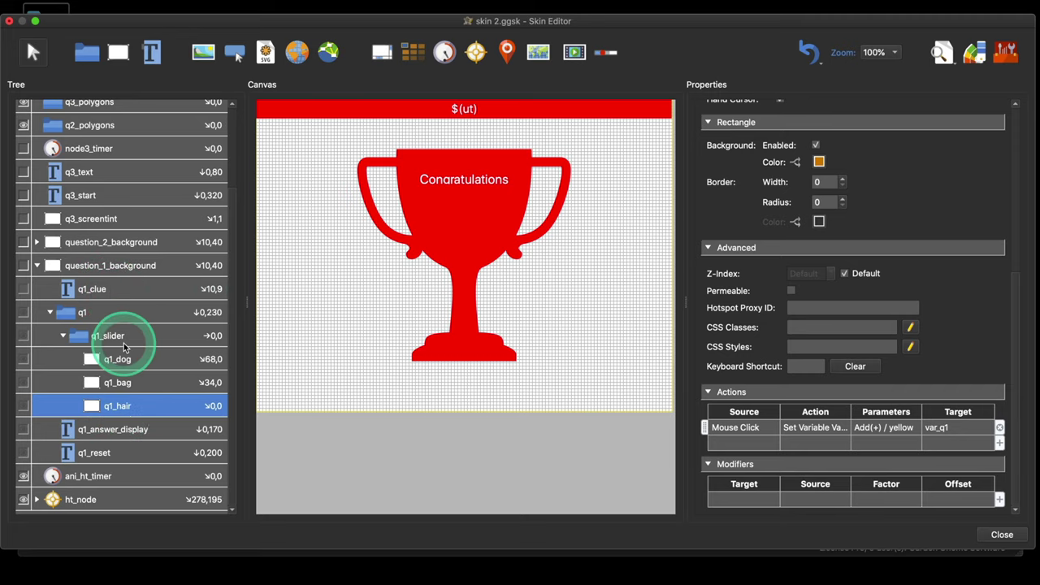
{"action": "left_click", "coordinate": [127, 289]}
{"action": "scroll", "coordinate": [917, 372], "scroll_direction": "down", "scroll_amount": 5}
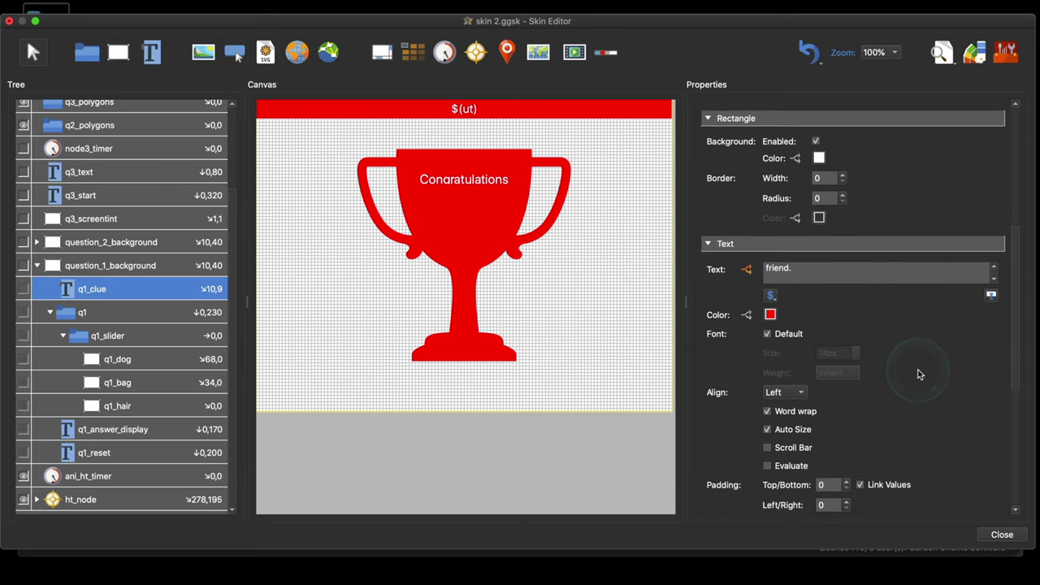
{"action": "left_click", "coordinate": [991, 294]}
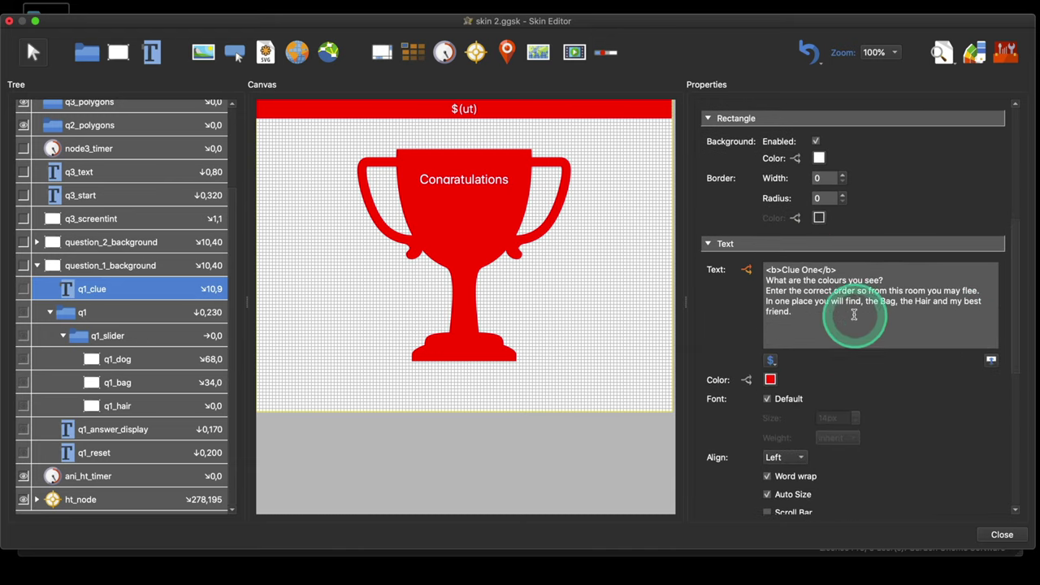
Examine the logic block on q1_clue's text, widening it to read the full var_q1 value and the solved text, and cancel.
{"action": "left_click", "coordinate": [747, 274]}
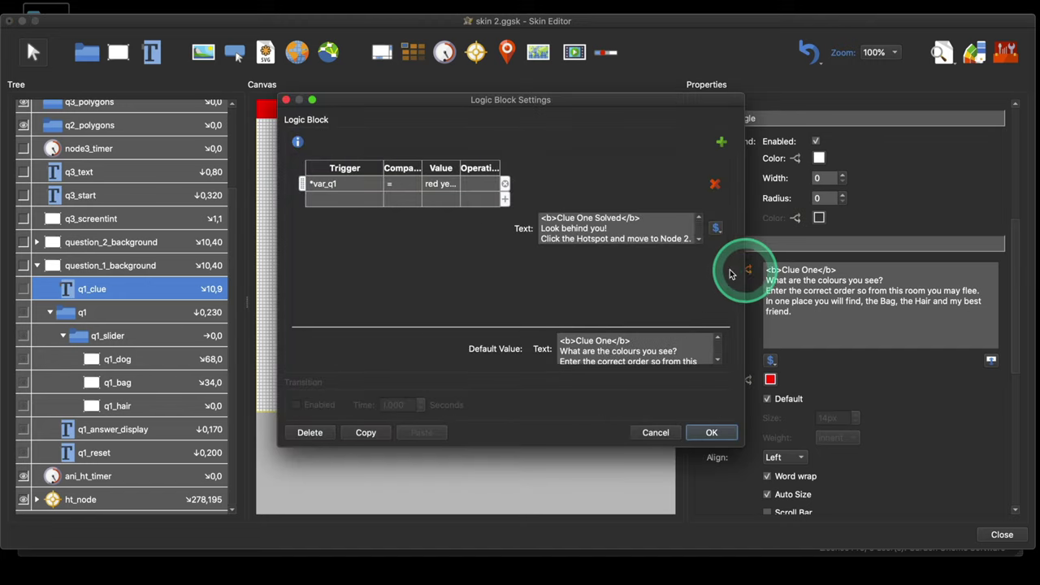
{"action": "left_click", "coordinate": [372, 196]}
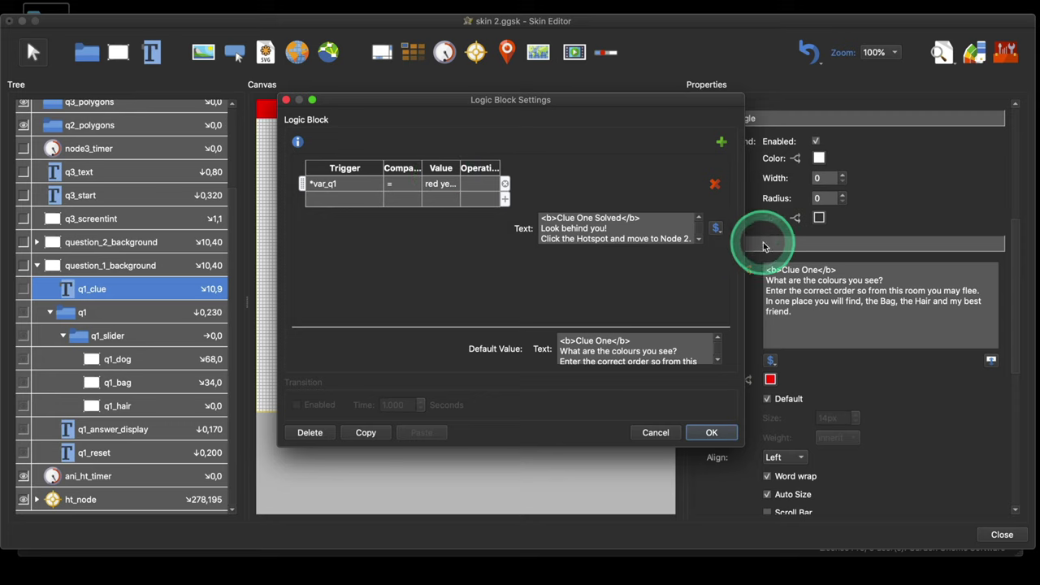
{"action": "left_click_drag", "start_coordinate": [743, 245], "coordinate": [887, 249]}
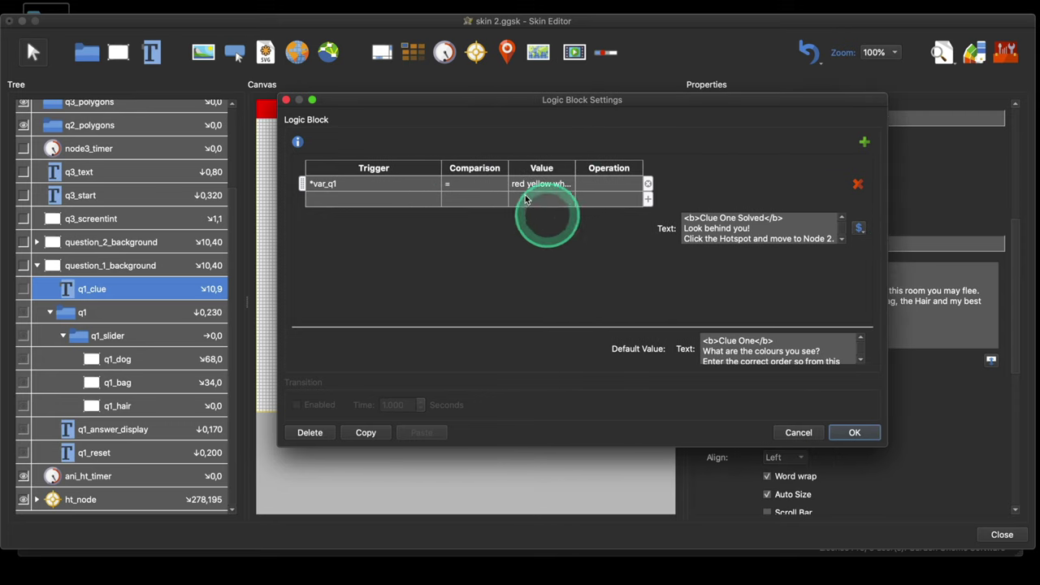
{"action": "left_click_drag", "start_coordinate": [504, 168], "coordinate": [479, 169]}
{"action": "left_click_drag", "start_coordinate": [543, 171], "coordinate": [585, 170]}
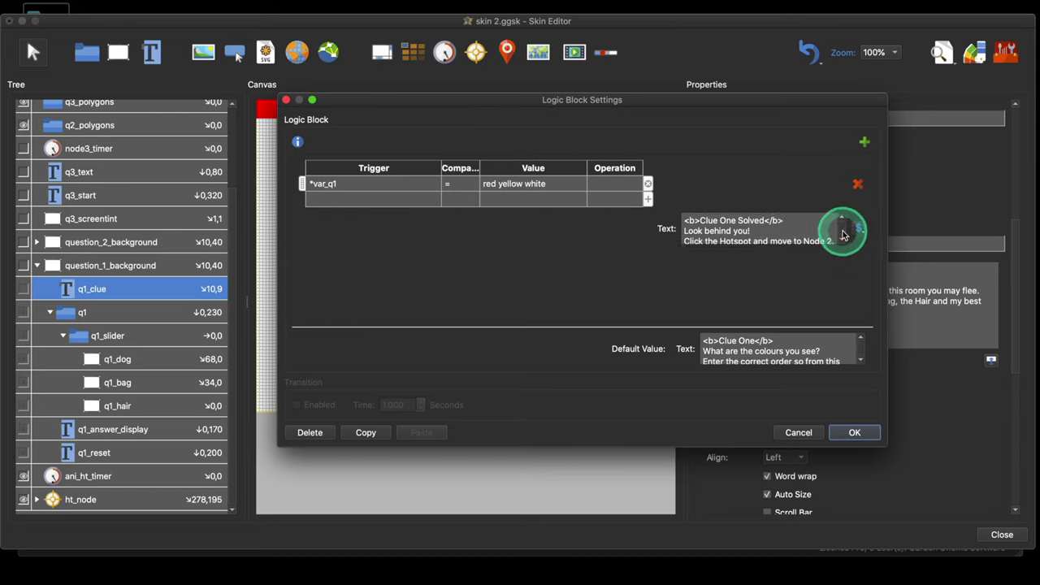
{"action": "left_click", "coordinate": [722, 230]}
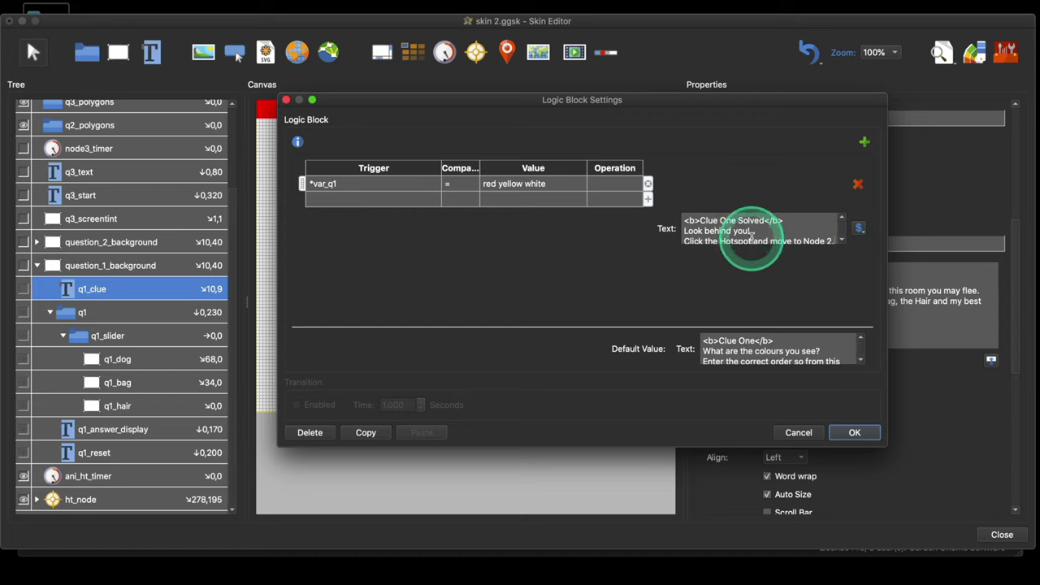
{"action": "left_click", "coordinate": [776, 232]}
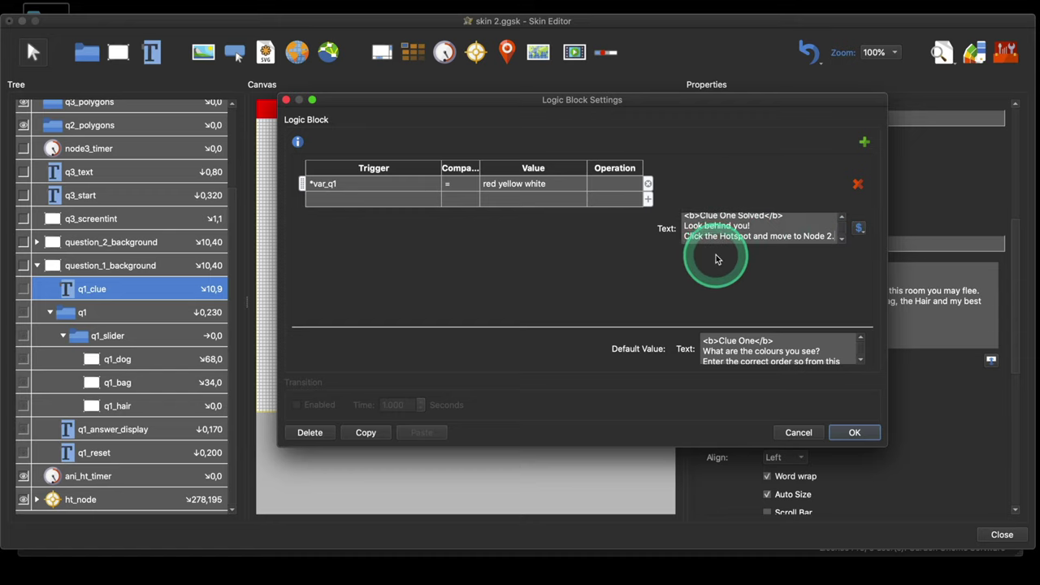
{"action": "left_click", "coordinate": [798, 435]}
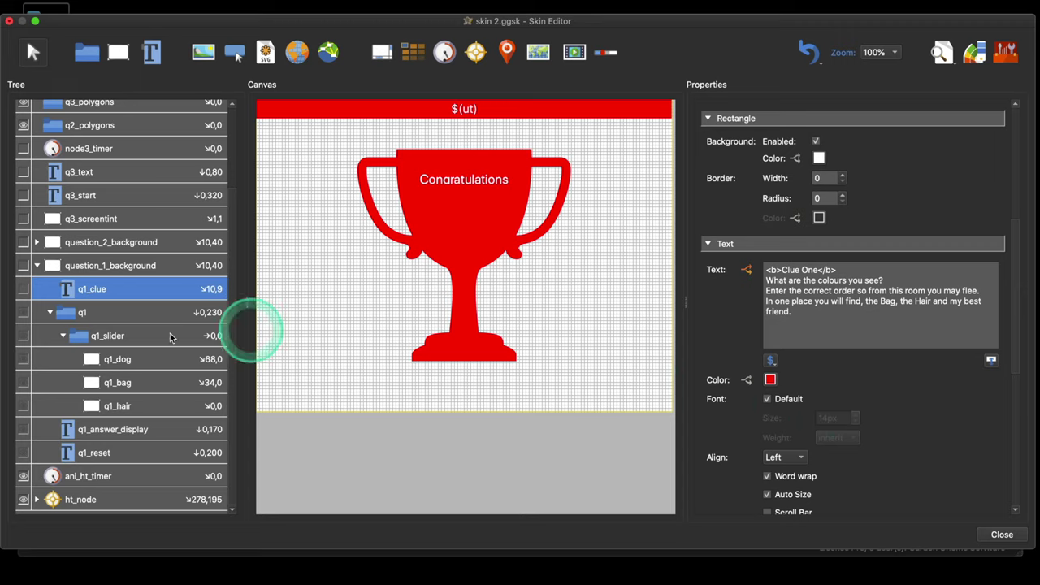
Collapse question_1_background and examine the Visible logic block of ht_external inside ht_node, cancelling without changes.
{"action": "left_click", "coordinate": [36, 266]}
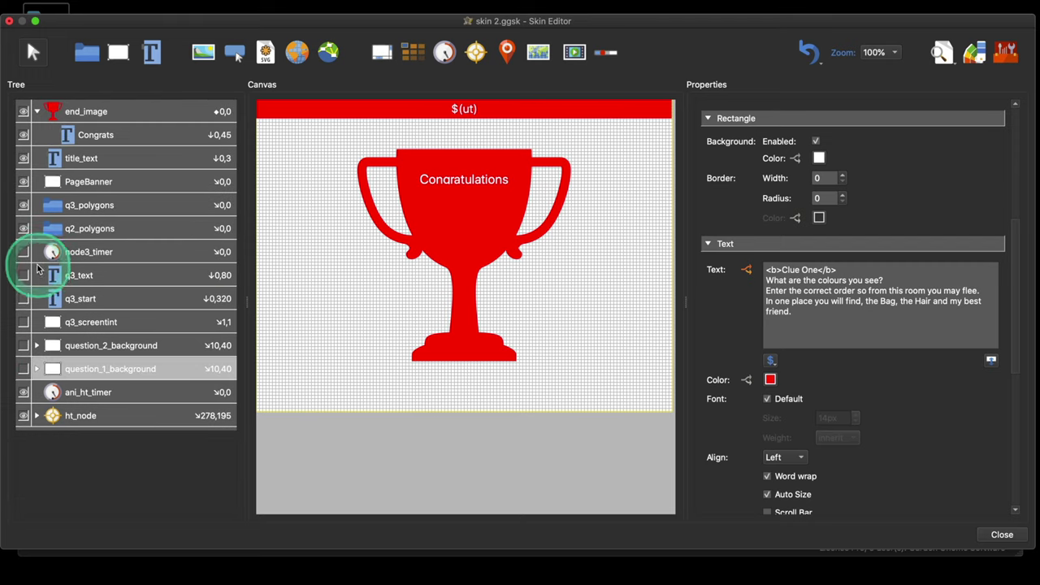
{"action": "double_click", "coordinate": [79, 417]}
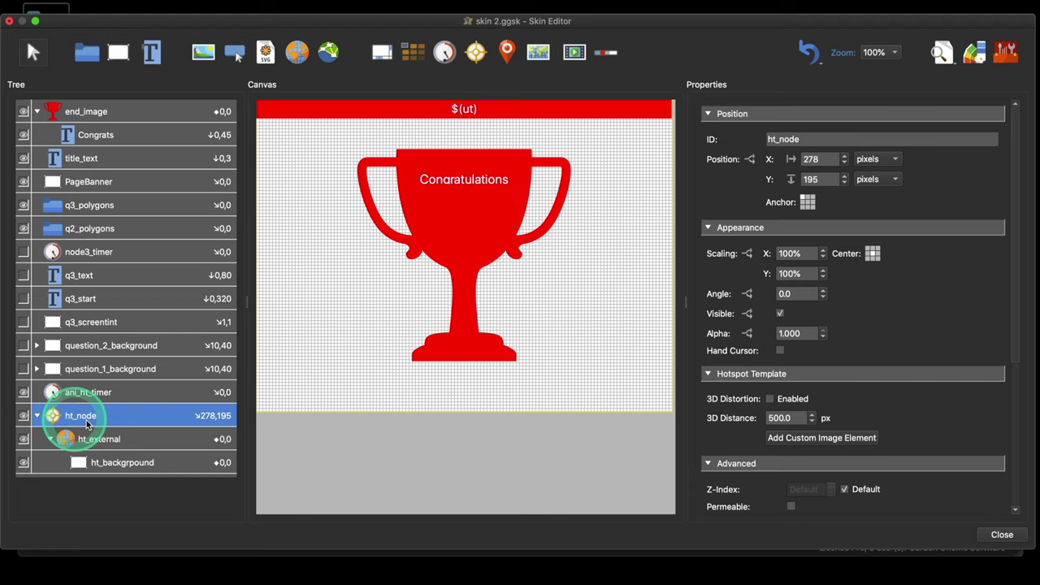
{"action": "left_click", "coordinate": [124, 464]}
{"action": "left_click", "coordinate": [123, 444]}
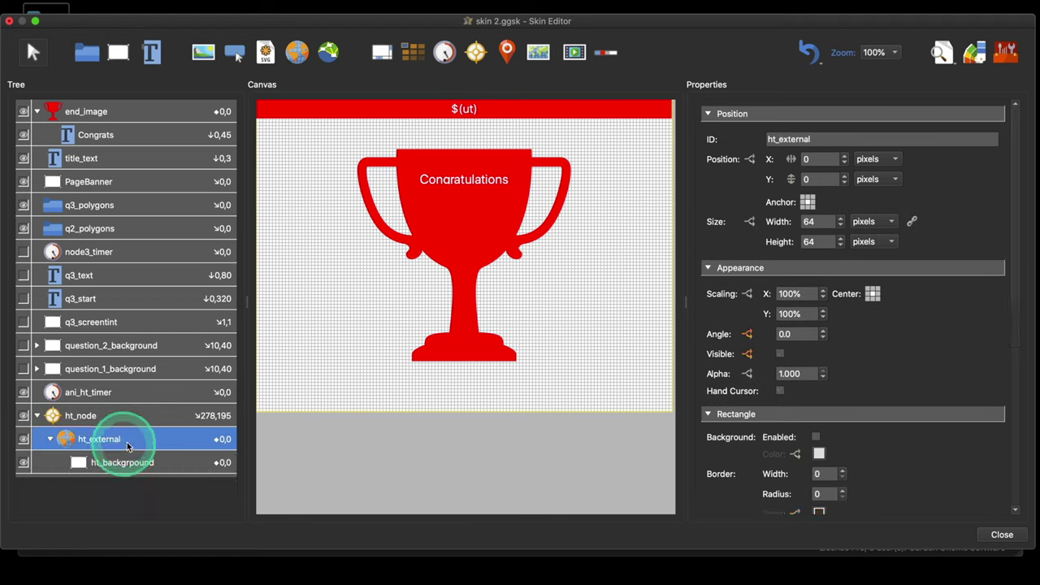
{"action": "scroll", "coordinate": [895, 352], "scroll_direction": "down", "scroll_amount": 3}
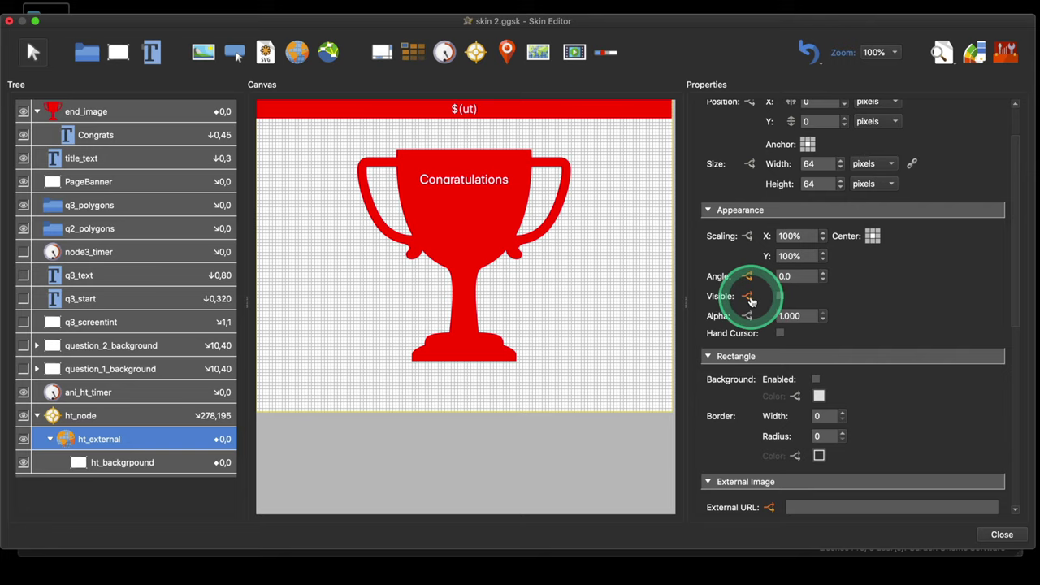
{"action": "left_click", "coordinate": [747, 297]}
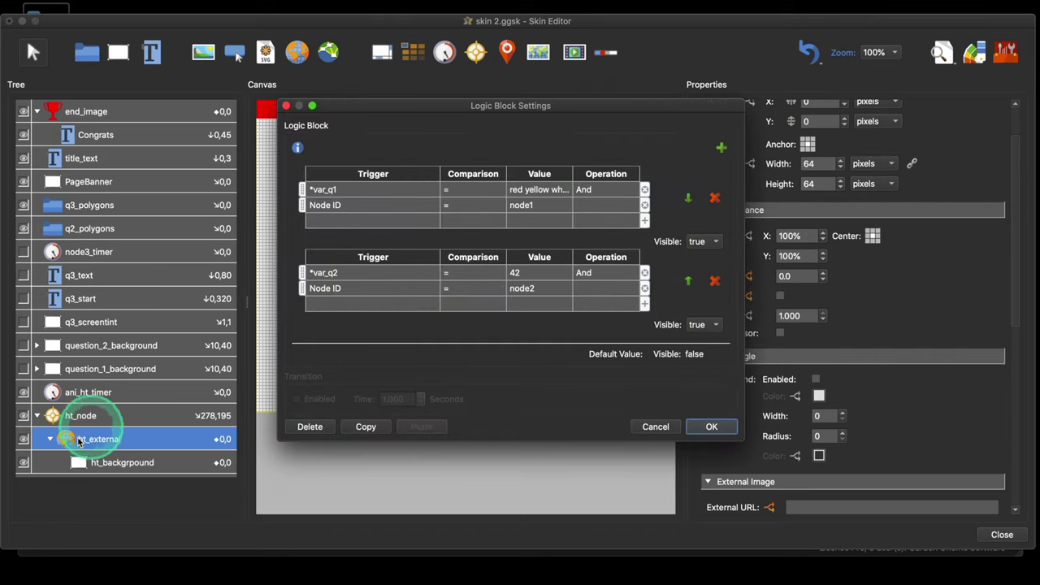
{"action": "left_click", "coordinate": [656, 426]}
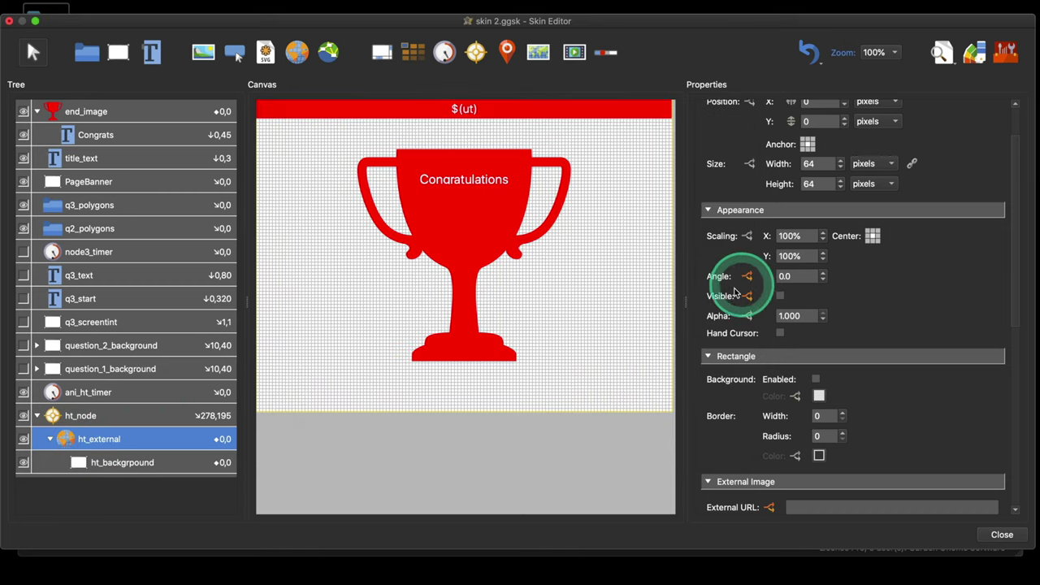
Review the logic block on ht_external's External URL and keep the Skin Editor open.
{"action": "scroll", "coordinate": [863, 373], "scroll_direction": "down", "scroll_amount": 3}
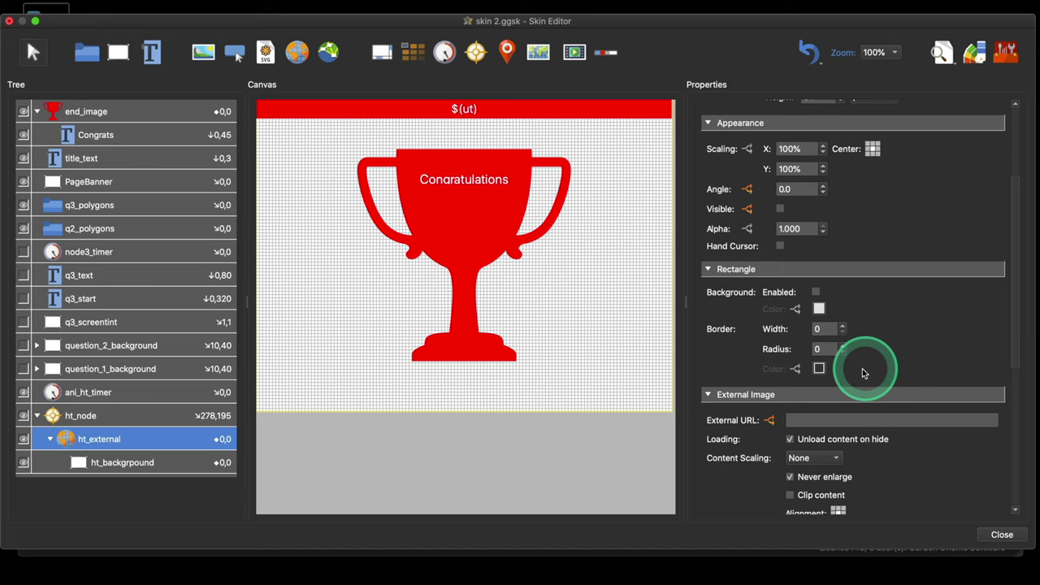
{"action": "left_click", "coordinate": [769, 420]}
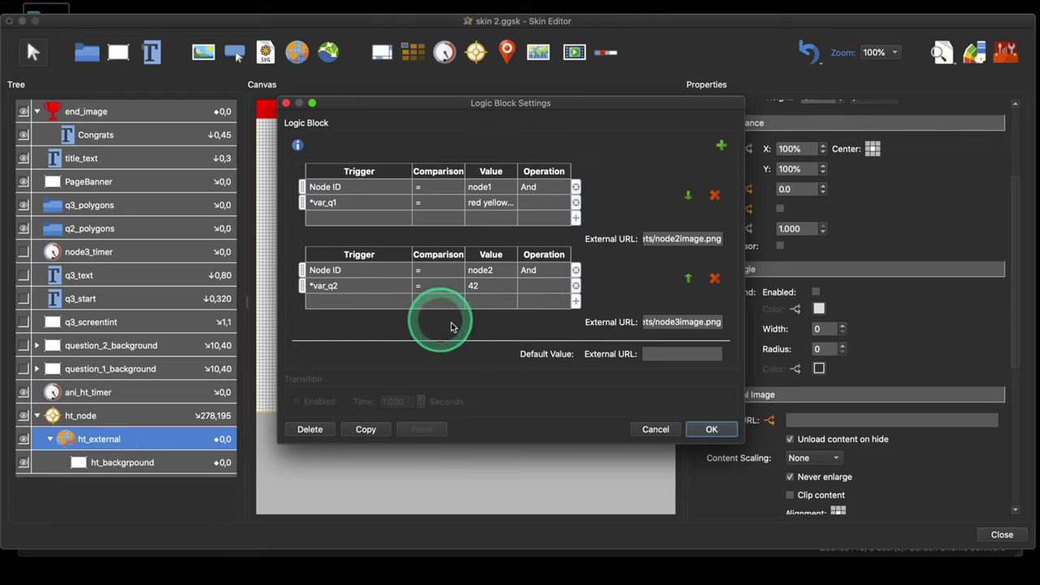
{"action": "left_click", "coordinate": [712, 429]}
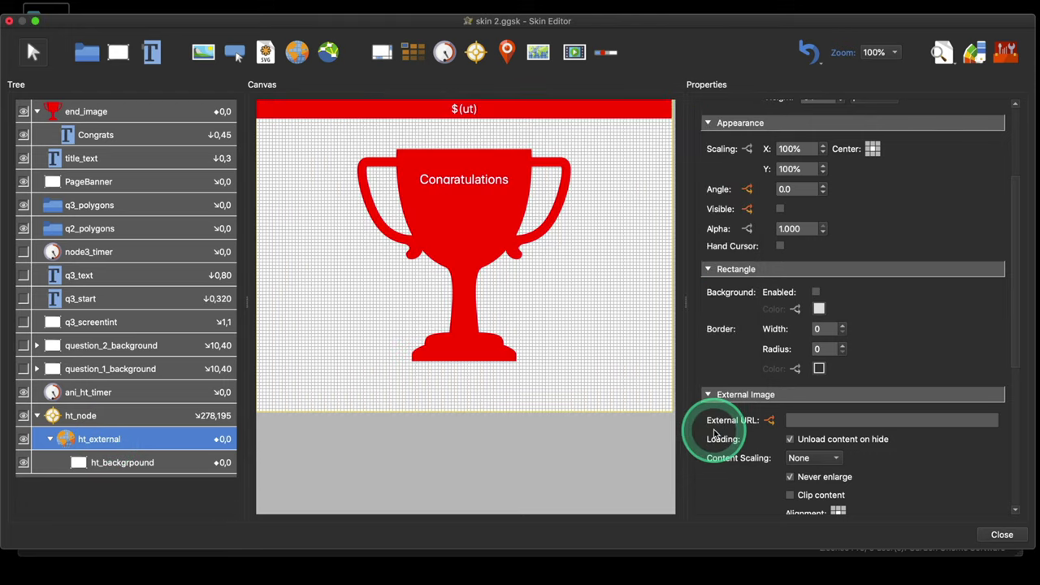
{"action": "left_click", "coordinate": [1004, 537]}
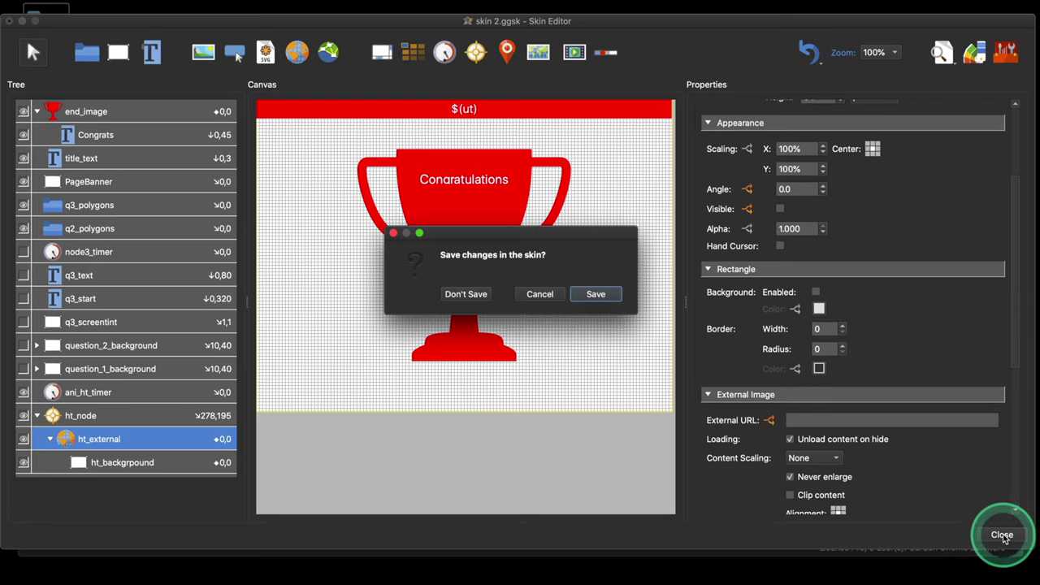
{"action": "left_click", "coordinate": [538, 296]}
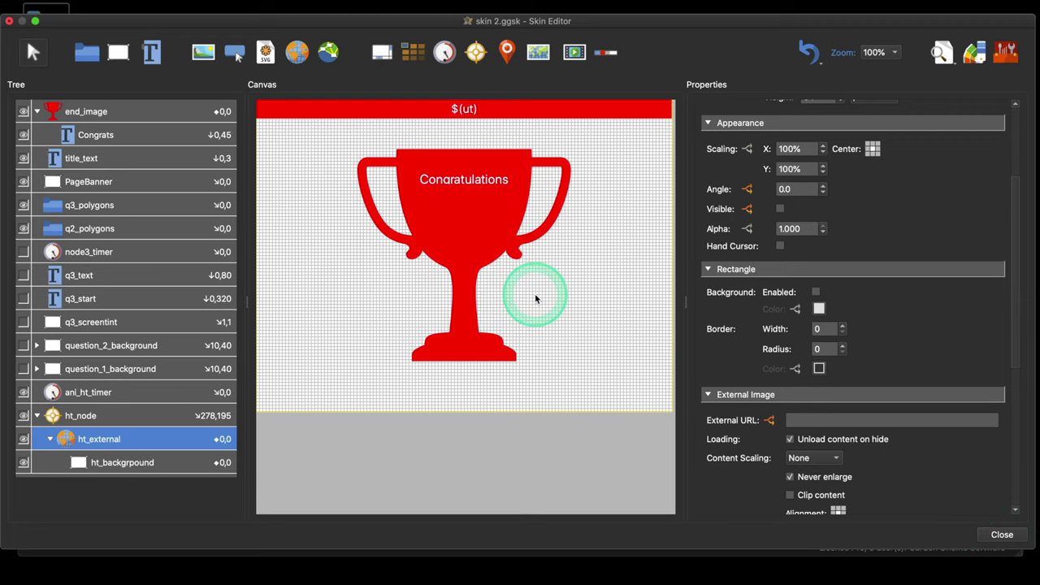
Collapse ht_node, expand question_2_background, and close the Skin Editor, saving the skin.
{"action": "left_click", "coordinate": [37, 416]}
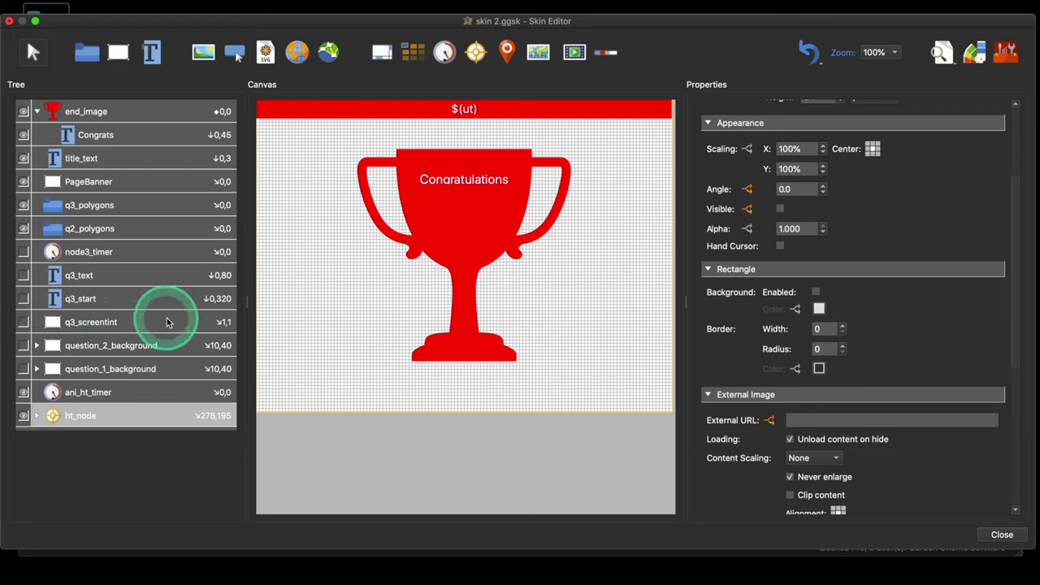
{"action": "left_click", "coordinate": [36, 346]}
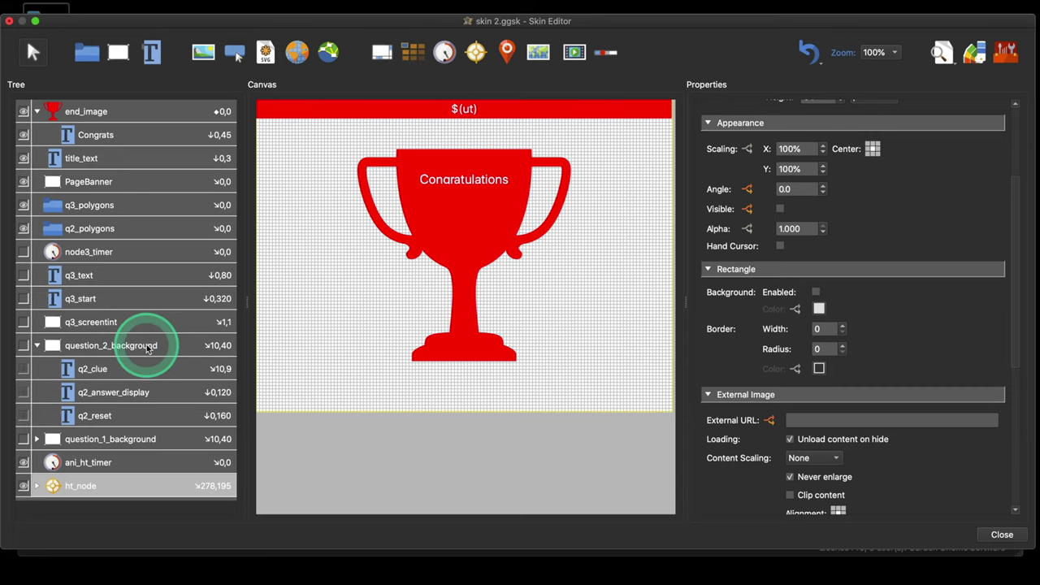
{"action": "left_click", "coordinate": [1008, 535]}
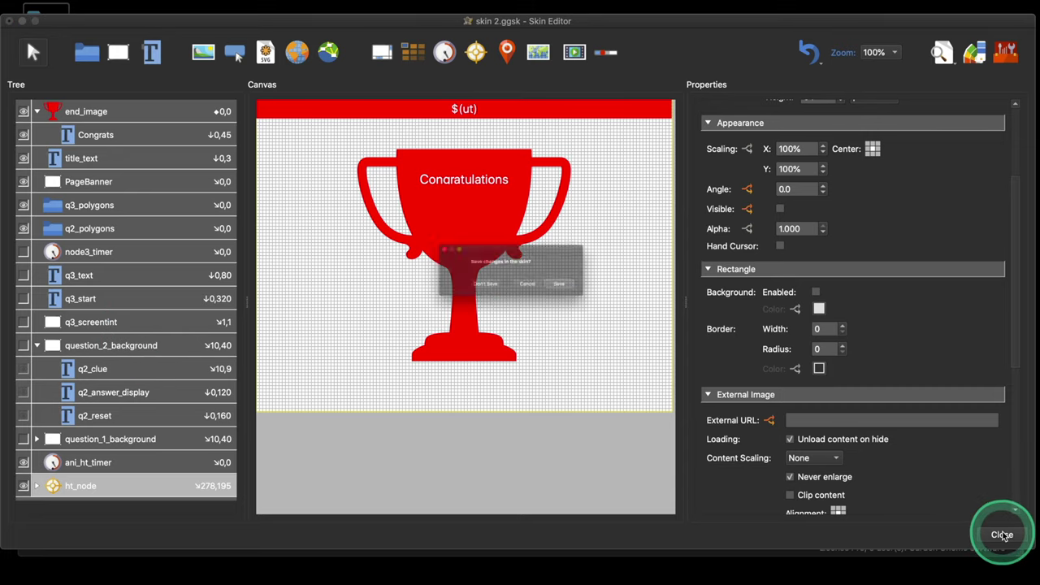
{"action": "left_click", "coordinate": [596, 294]}
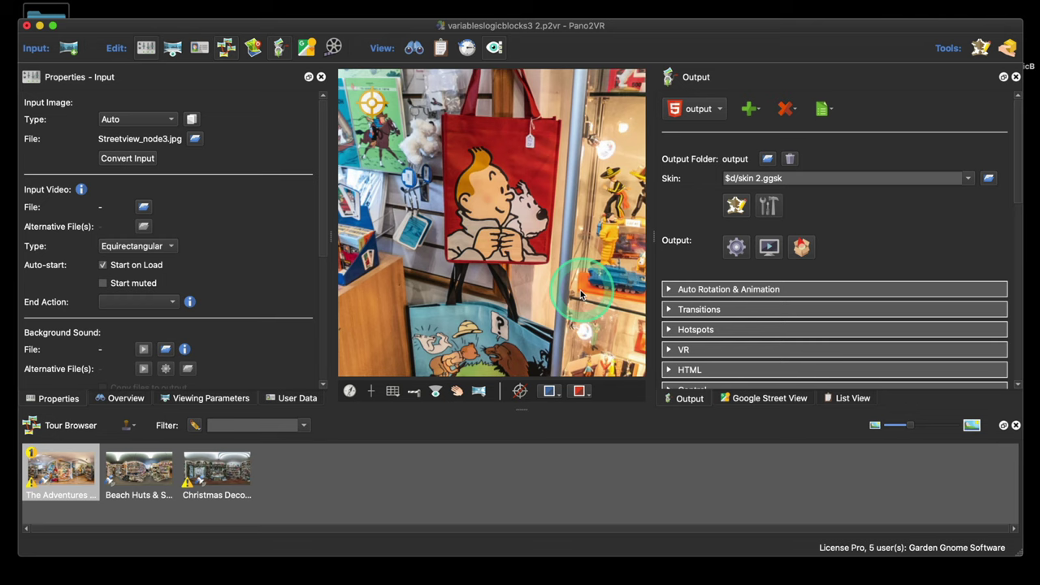
Open the Beach Huts node in the viewer and look at the mug shelves.
{"action": "left_click", "coordinate": [147, 474]}
{"action": "left_click_drag", "start_coordinate": [418, 204], "coordinate": [474, 276]}
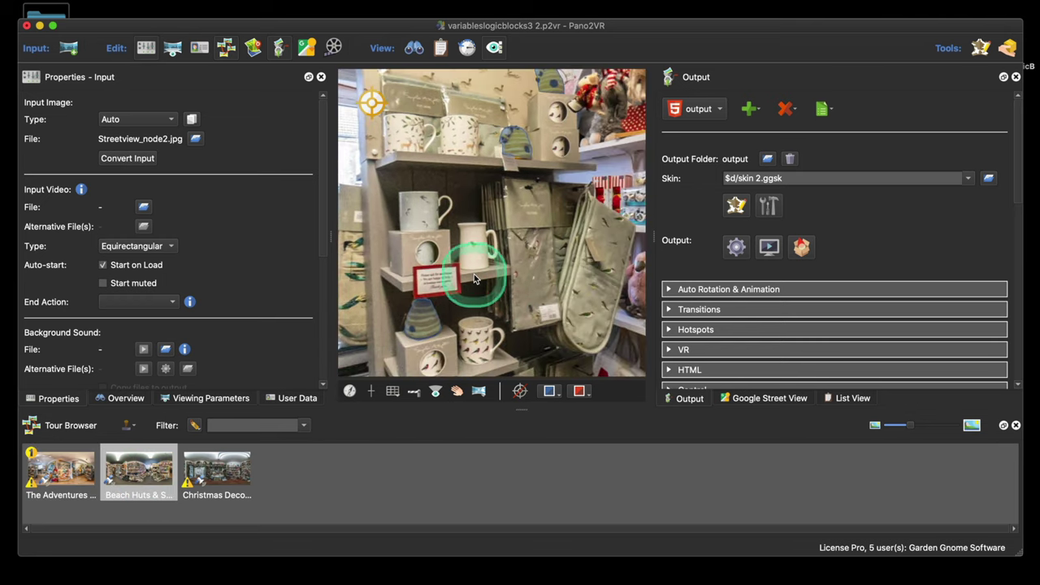
{"action": "left_click_drag", "start_coordinate": [516, 153], "coordinate": [590, 245]}
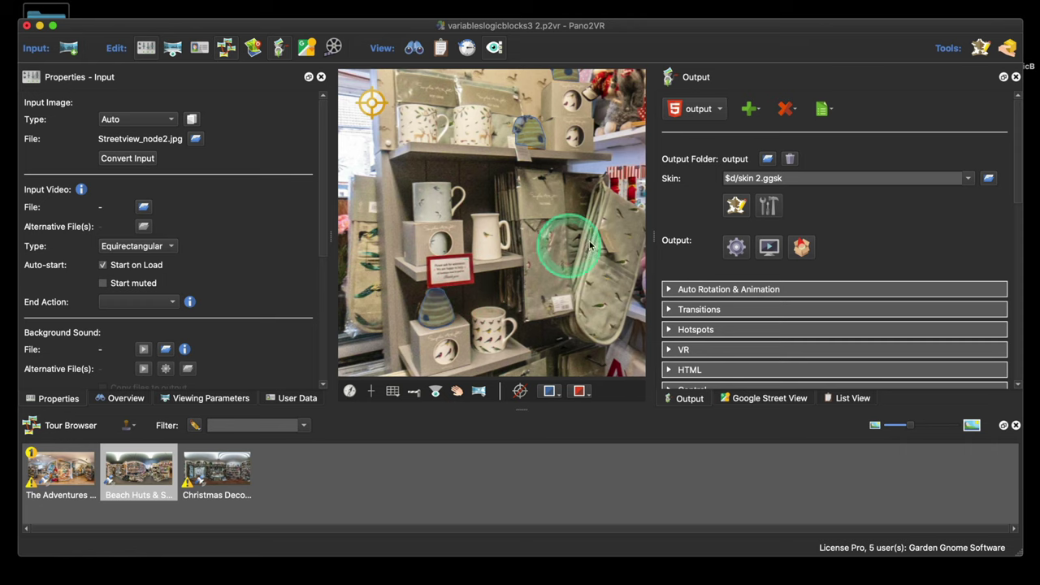
Reopen the skin in the Skin Editor and collapse end_image and question_2_background in the tree.
{"action": "left_click", "coordinate": [736, 208]}
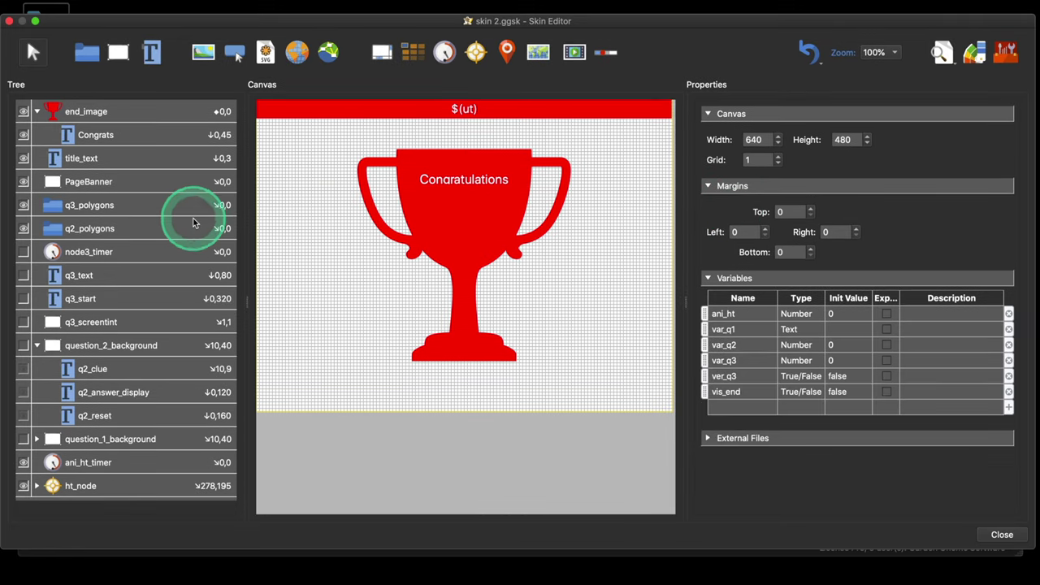
{"action": "left_click", "coordinate": [36, 111]}
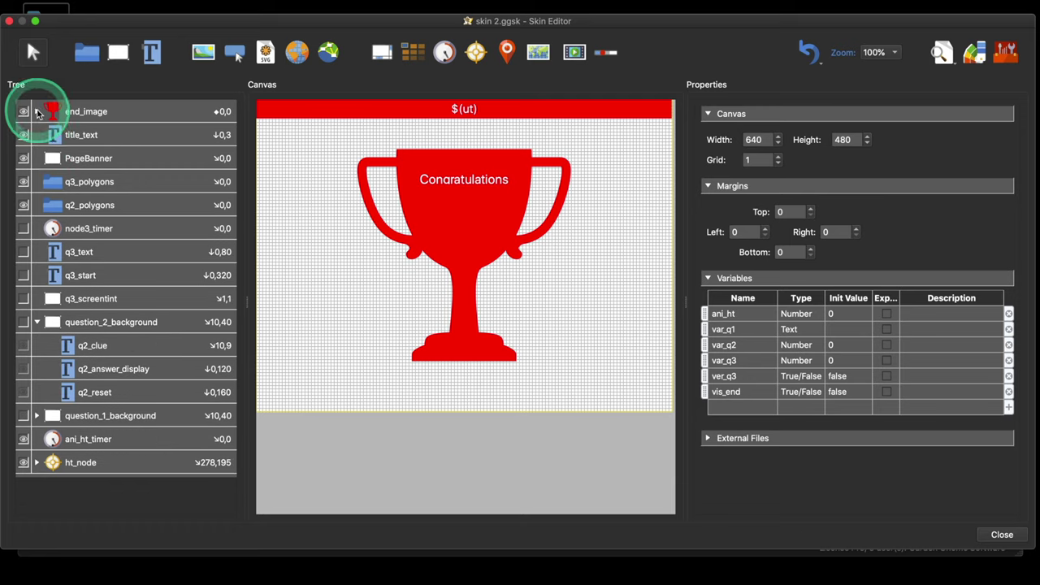
{"action": "left_click", "coordinate": [35, 322]}
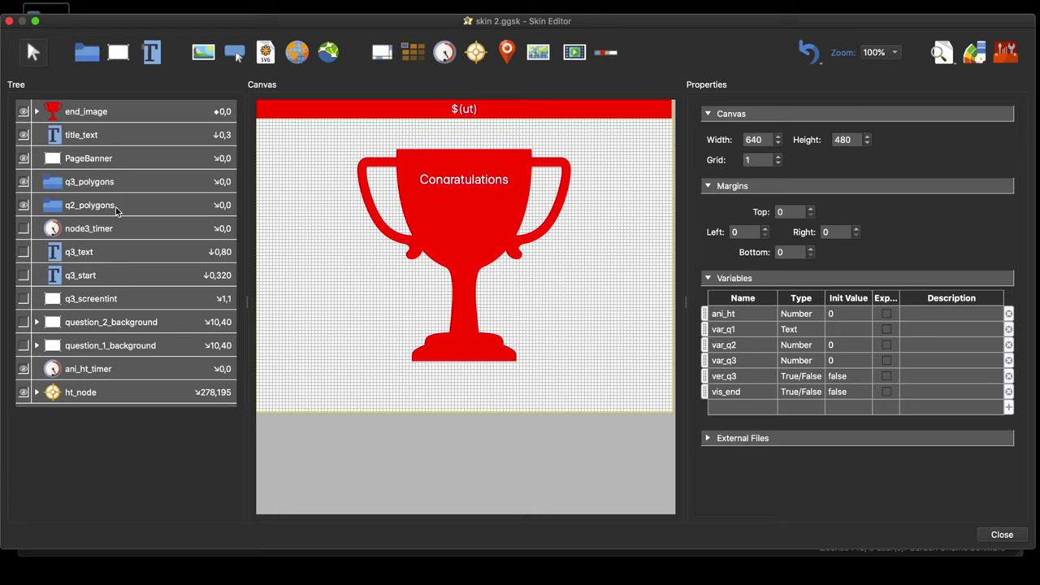
Select the q2_polygons container and examine its Hotspot Proxy ID and its actions on var_q2.
{"action": "mouse_move", "coordinate": [116, 211]}
{"action": "left_mouse_down"}
{"action": "mouse_move", "coordinate": [134, 192]}
{"action": "mouse_move", "coordinate": [104, 217]}
{"action": "mouse_move", "coordinate": [122, 213]}
{"action": "mouse_move", "coordinate": [114, 203]}
{"action": "mouse_move", "coordinate": [99, 213]}
{"action": "left_mouse_up"}
{"action": "mouse_move", "coordinate": [100, 212]}
{"action": "left_mouse_down"}
{"action": "mouse_move", "coordinate": [51, 204]}
{"action": "mouse_move", "coordinate": [116, 204]}
{"action": "mouse_move", "coordinate": [89, 216]}
{"action": "mouse_move", "coordinate": [78, 195]}
{"action": "mouse_move", "coordinate": [113, 208]}
{"action": "left_mouse_up"}
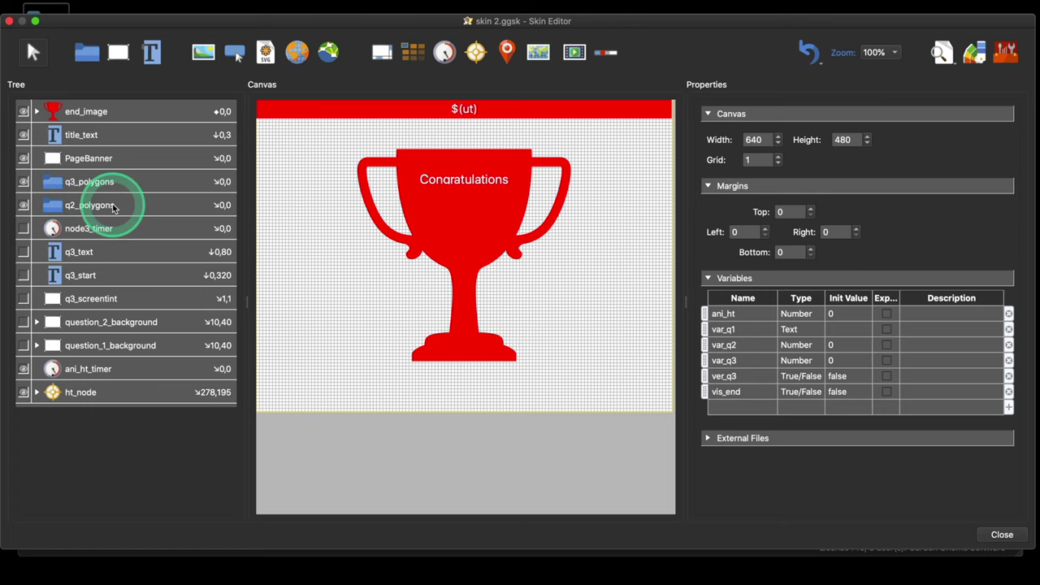
{"action": "left_click", "coordinate": [116, 205]}
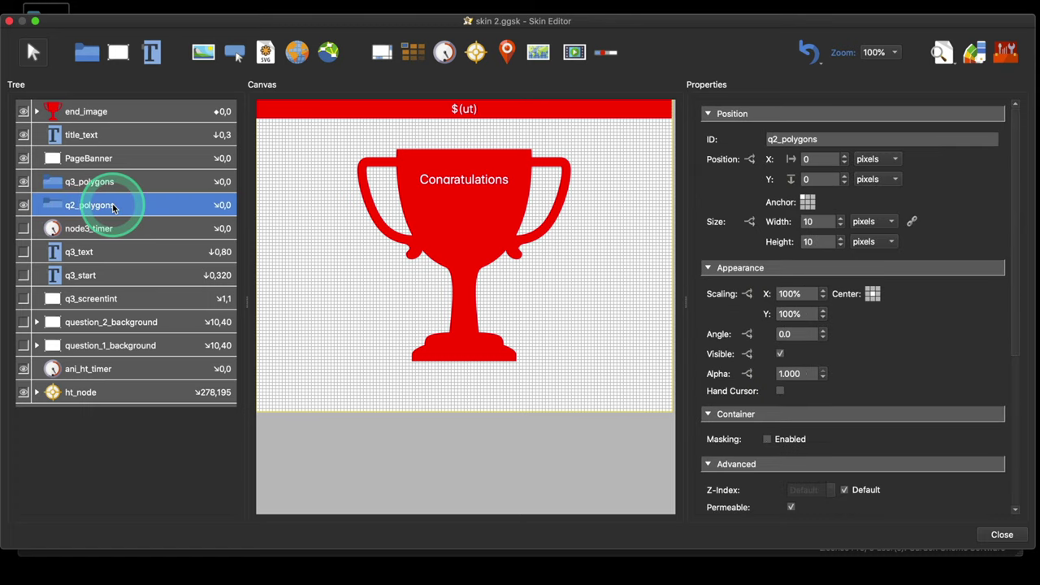
{"action": "scroll", "coordinate": [905, 336], "scroll_direction": "down", "scroll_amount": 6}
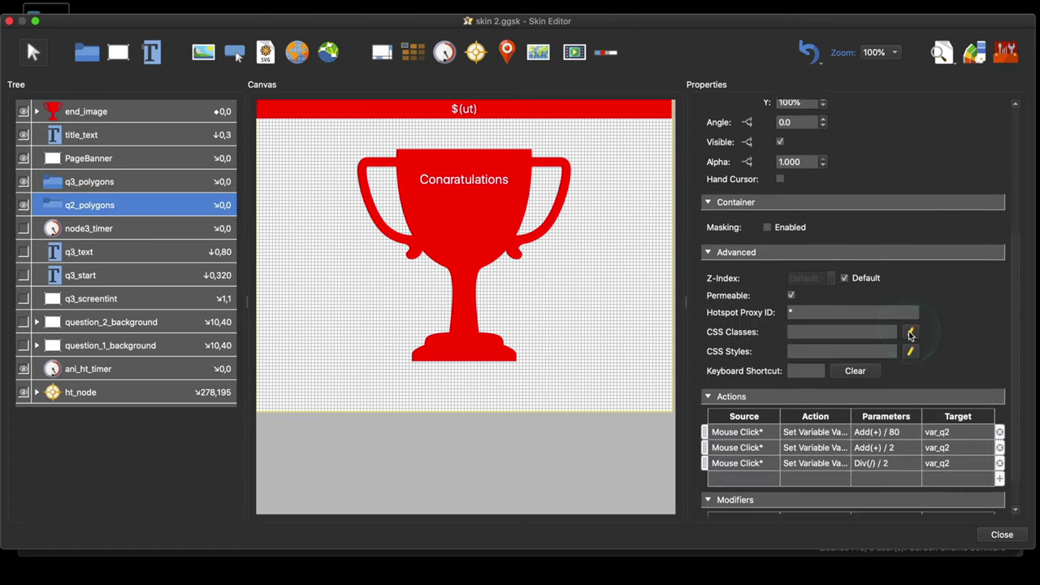
{"action": "mouse_move", "coordinate": [910, 335]}
{"action": "left_mouse_down"}
{"action": "mouse_move", "coordinate": [935, 299]}
{"action": "mouse_move", "coordinate": [901, 239]}
{"action": "mouse_move", "coordinate": [893, 245]}
{"action": "left_mouse_up"}
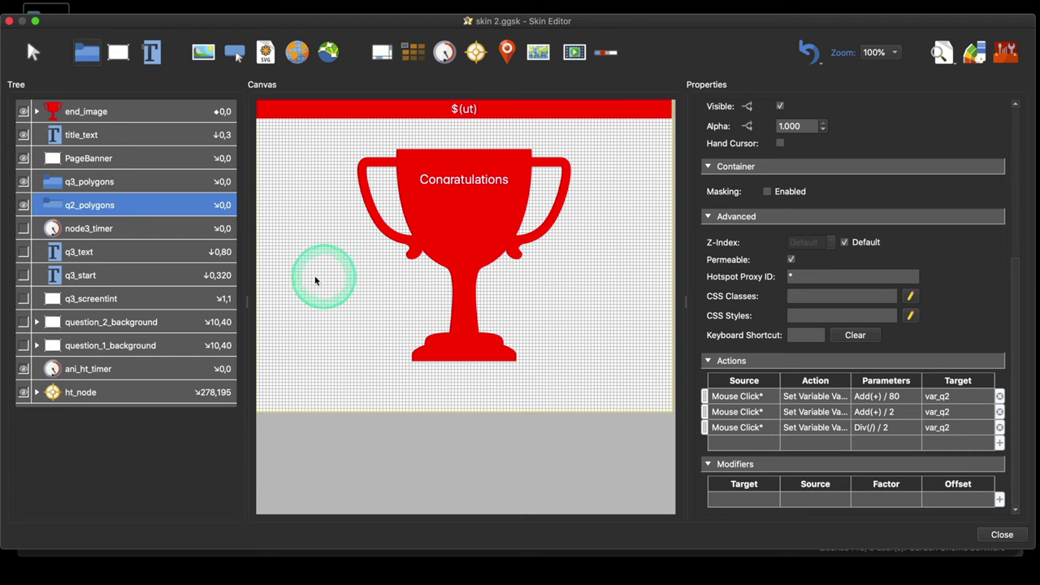
Draw a small container beside the trophy, show its Hotspot Proxy ID field, and delete the container.
{"action": "left_click_drag", "start_coordinate": [310, 276], "coordinate": [338, 305]}
{"action": "scroll", "coordinate": [954, 350], "scroll_direction": "down", "scroll_amount": 5}
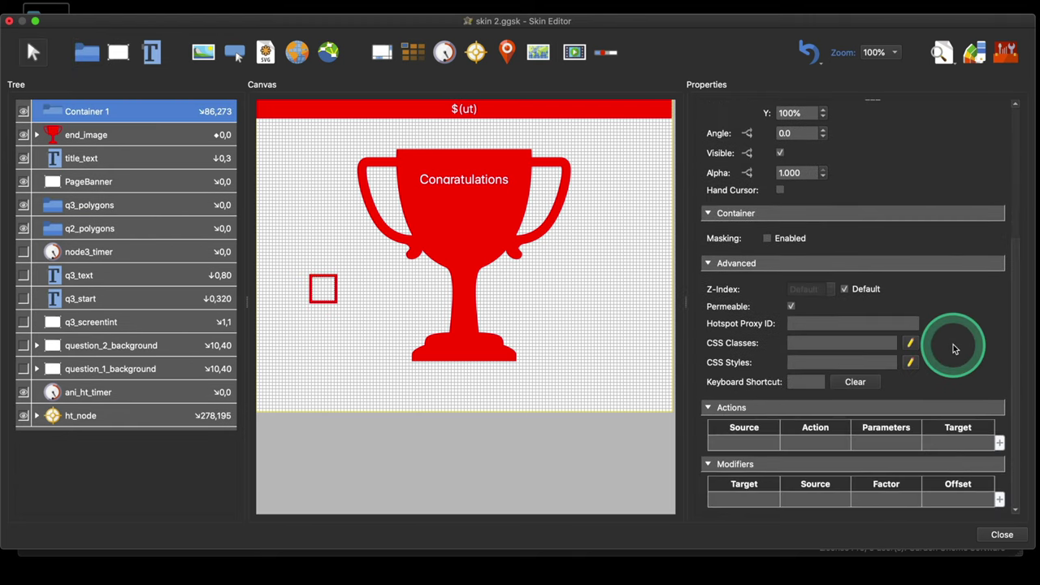
{"action": "left_click", "coordinate": [797, 325]}
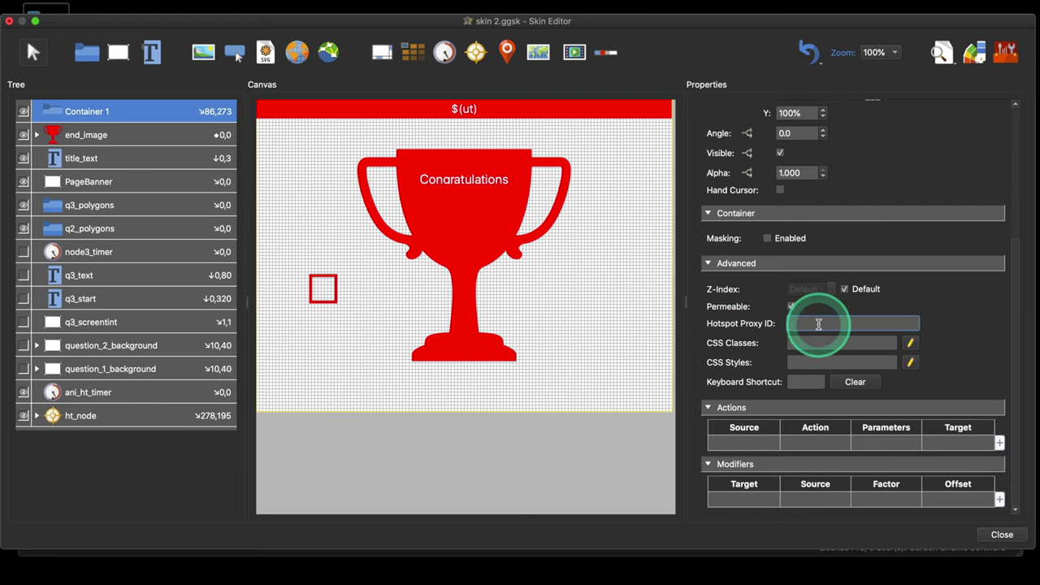
{"action": "left_click", "coordinate": [111, 113]}
{"action": "key", "text": "BackSpace"}
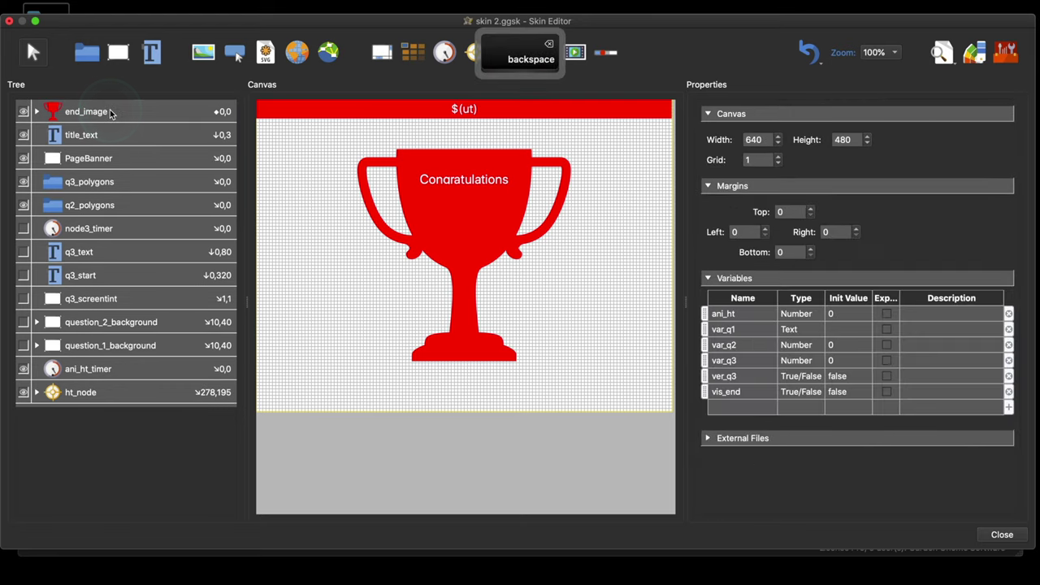
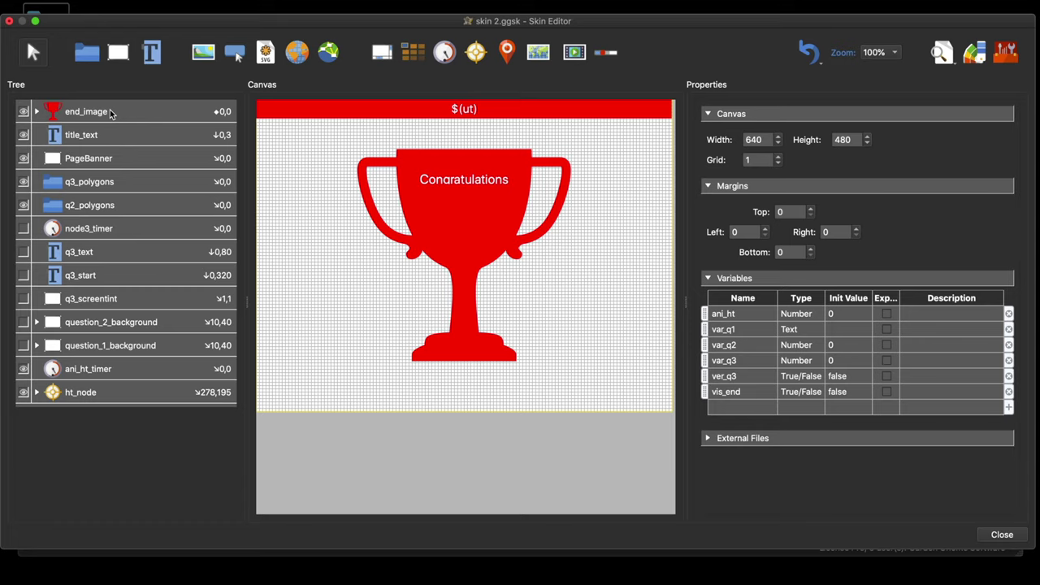
Select q2_polygons, shrink the Skin Editor window, and close it, saving the skin.
{"action": "left_click", "coordinate": [81, 207]}
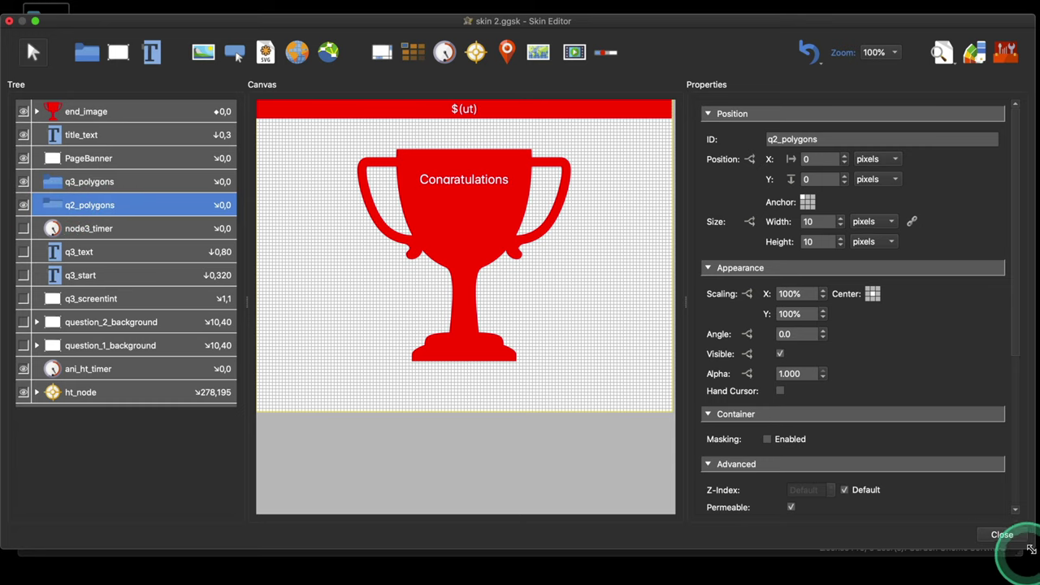
{"action": "left_click_drag", "start_coordinate": [1032, 545], "coordinate": [967, 470]}
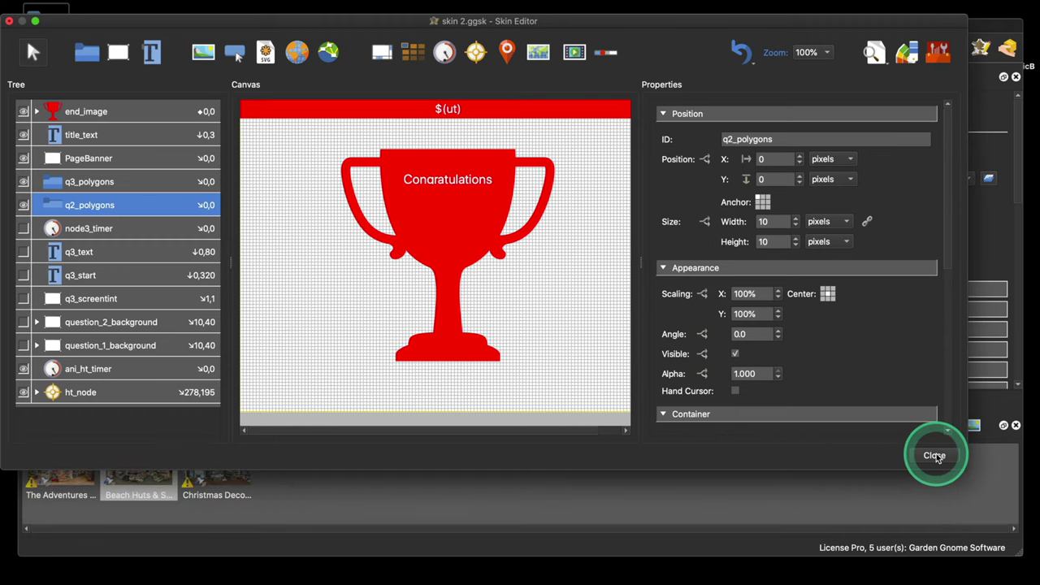
{"action": "left_click", "coordinate": [935, 455]}
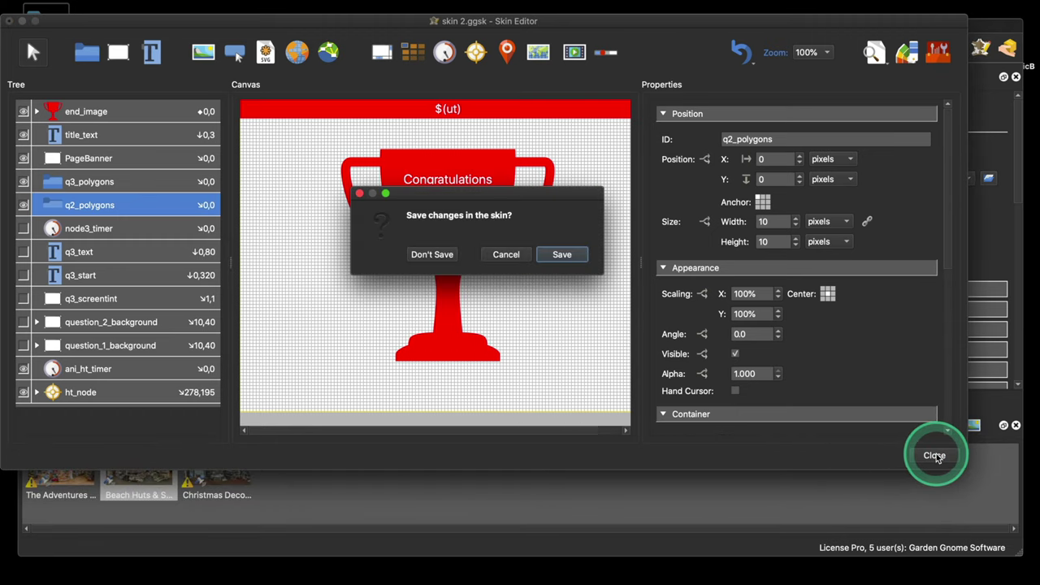
{"action": "left_click", "coordinate": [562, 254]}
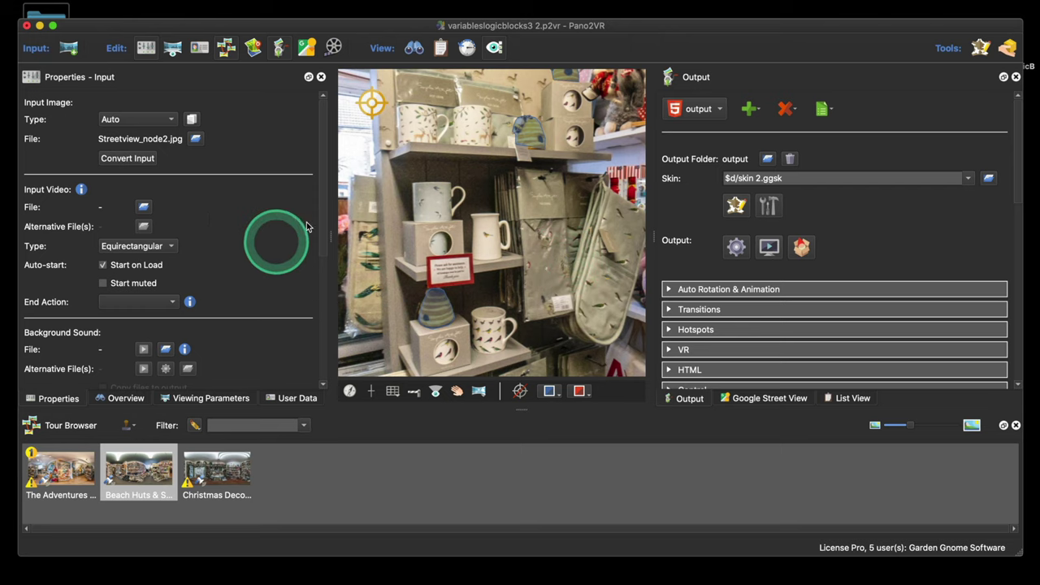
Select the three beach hut polygon hotspots on the mug shelves one after another and check each one's description.
{"action": "left_click_drag", "start_coordinate": [499, 238], "coordinate": [529, 167]}
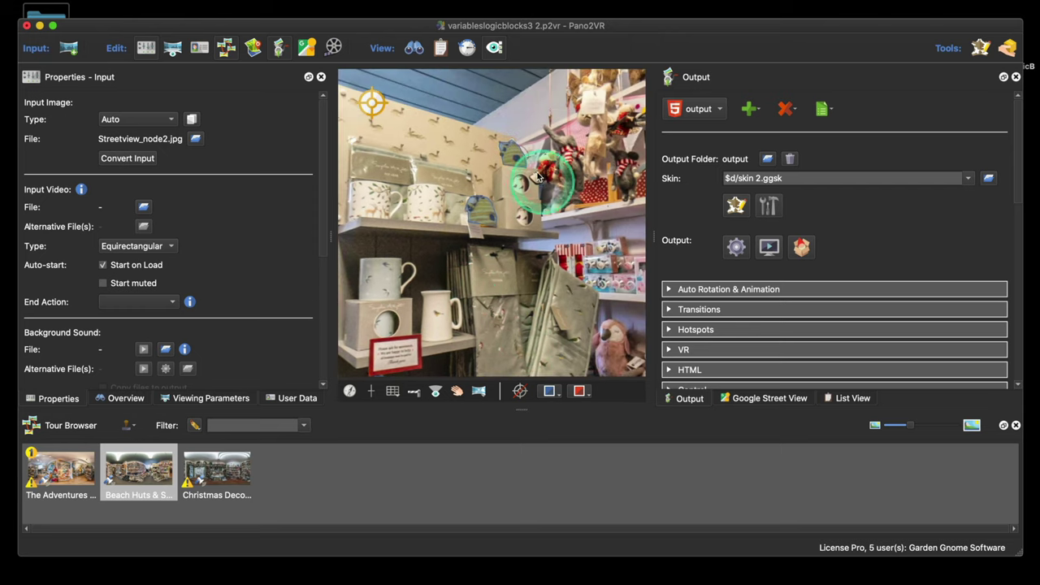
{"action": "right_click", "coordinate": [515, 159]}
{"action": "key", "text": "Escape"}
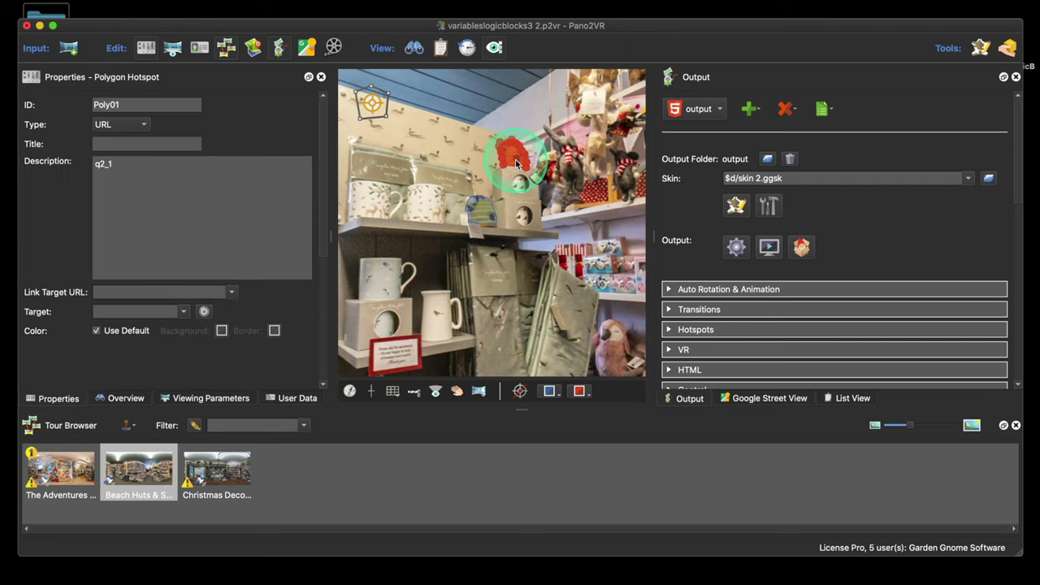
{"action": "left_click", "coordinate": [129, 216]}
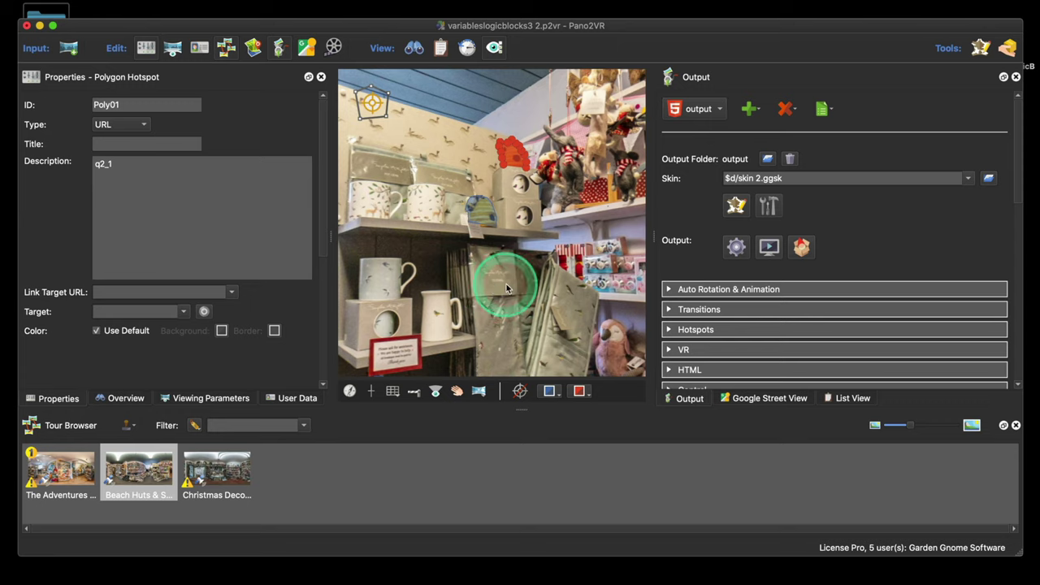
{"action": "left_click", "coordinate": [481, 217]}
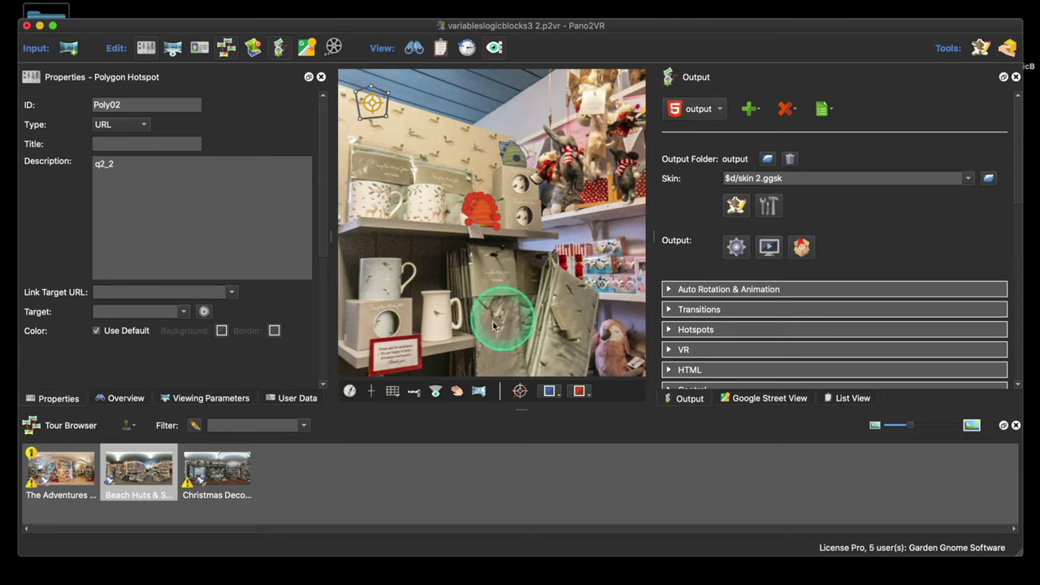
{"action": "left_click_drag", "start_coordinate": [493, 325], "coordinate": [368, 371]}
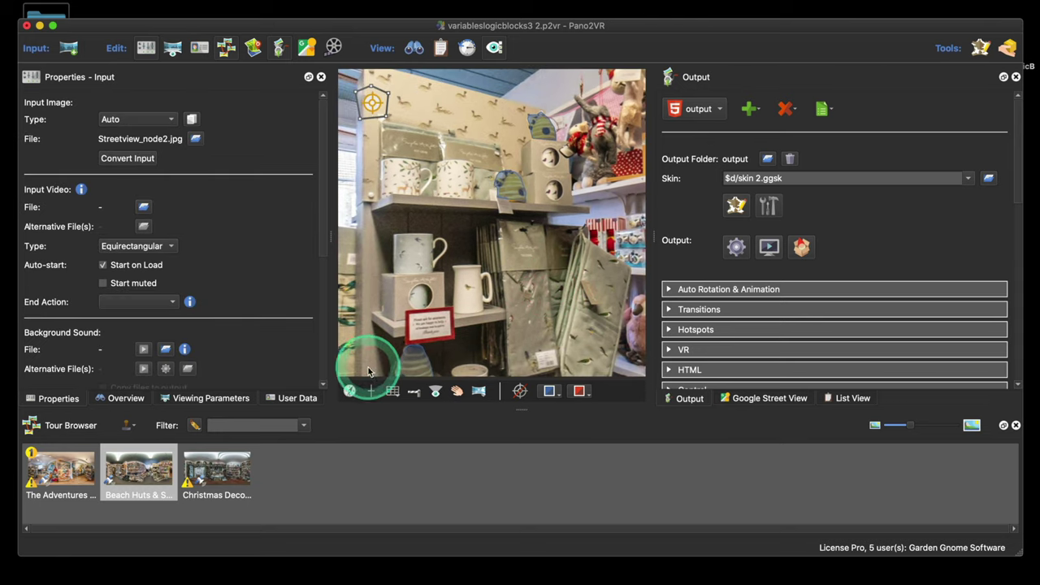
{"action": "left_click", "coordinate": [399, 367]}
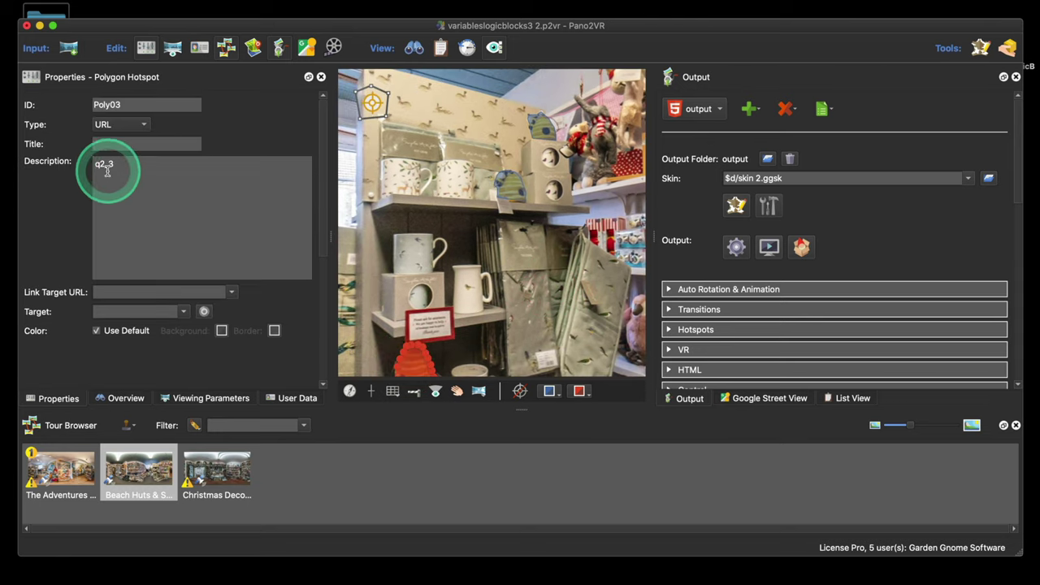
Reopen the Skin Editor, select q2_polygons, and bring its list of mouse click actions into view.
{"action": "left_click", "coordinate": [735, 206]}
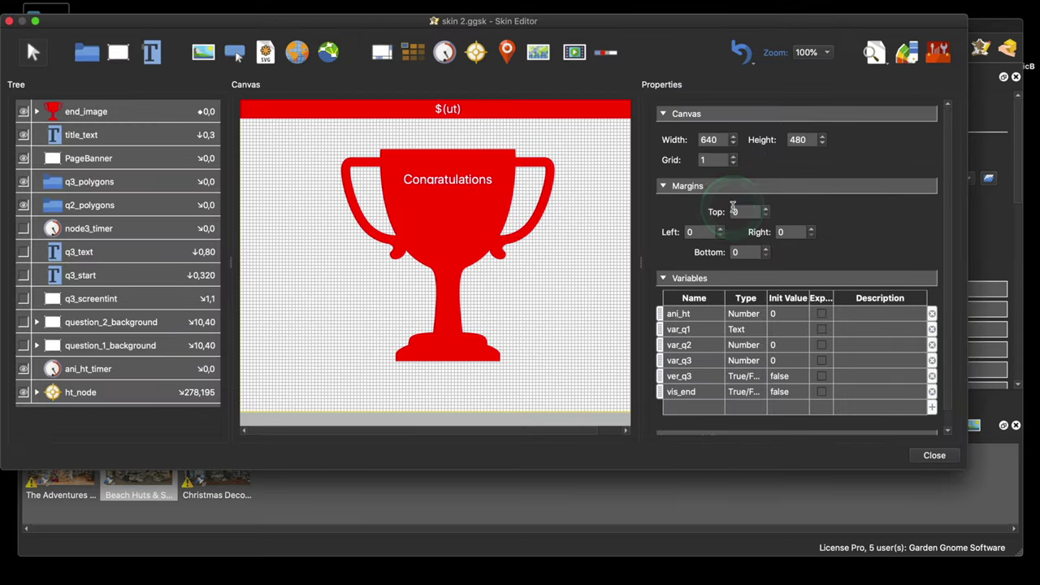
{"action": "left_click", "coordinate": [116, 209]}
{"action": "scroll", "coordinate": [857, 323], "scroll_direction": "down", "scroll_amount": 1}
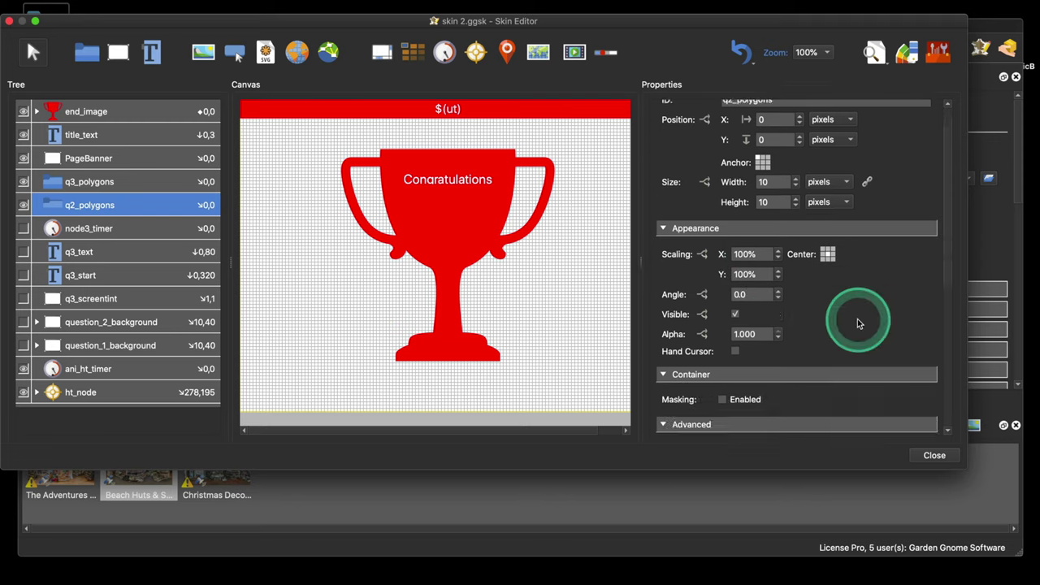
{"action": "scroll", "coordinate": [857, 323], "scroll_direction": "down", "scroll_amount": 5}
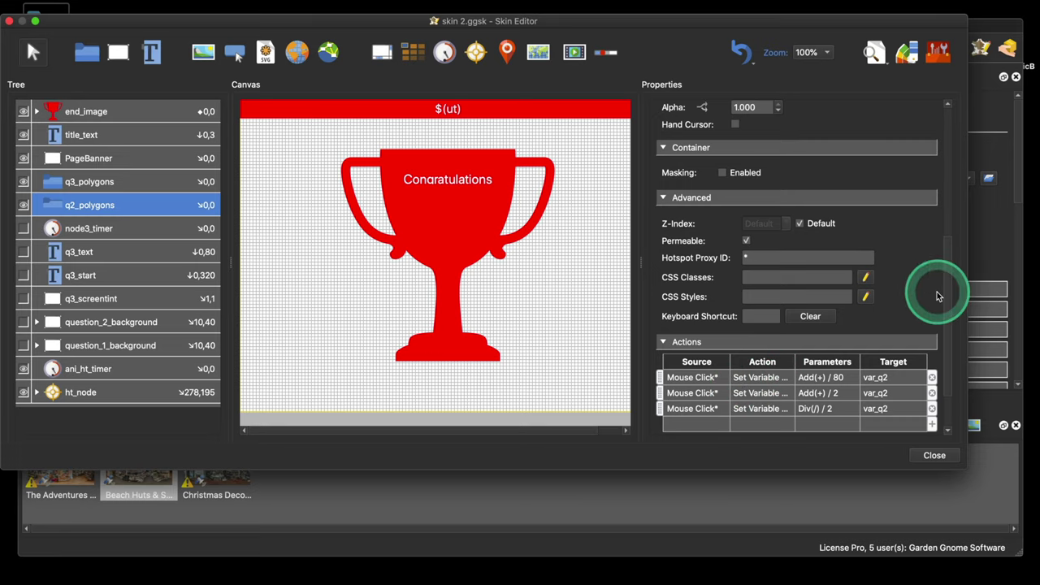
{"action": "scroll", "coordinate": [935, 288], "scroll_direction": "down", "scroll_amount": 3}
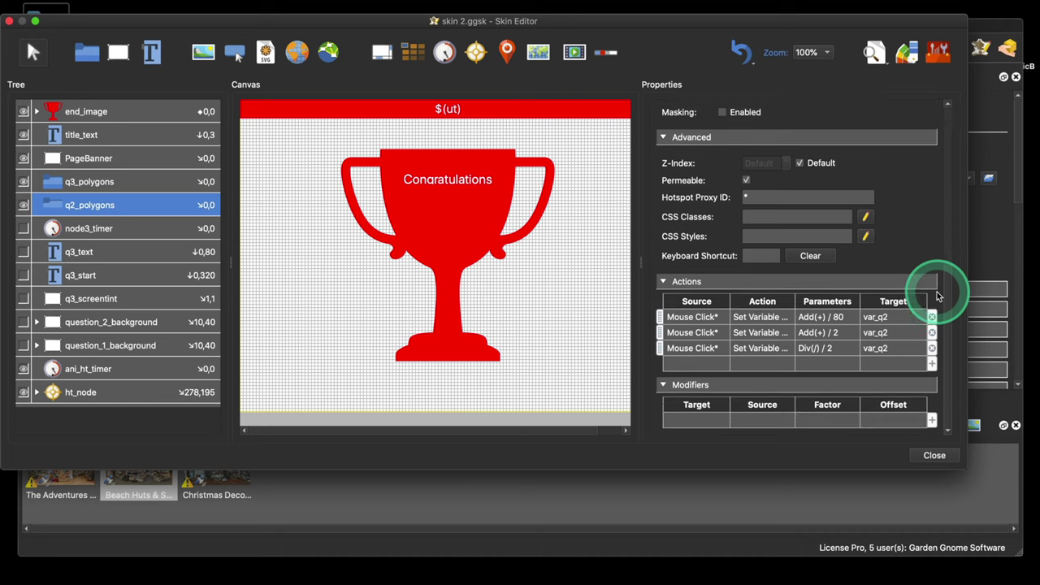
Open the q2_polygons action that adds 80 to var_q2 and show its action filter.
{"action": "double_click", "coordinate": [695, 317]}
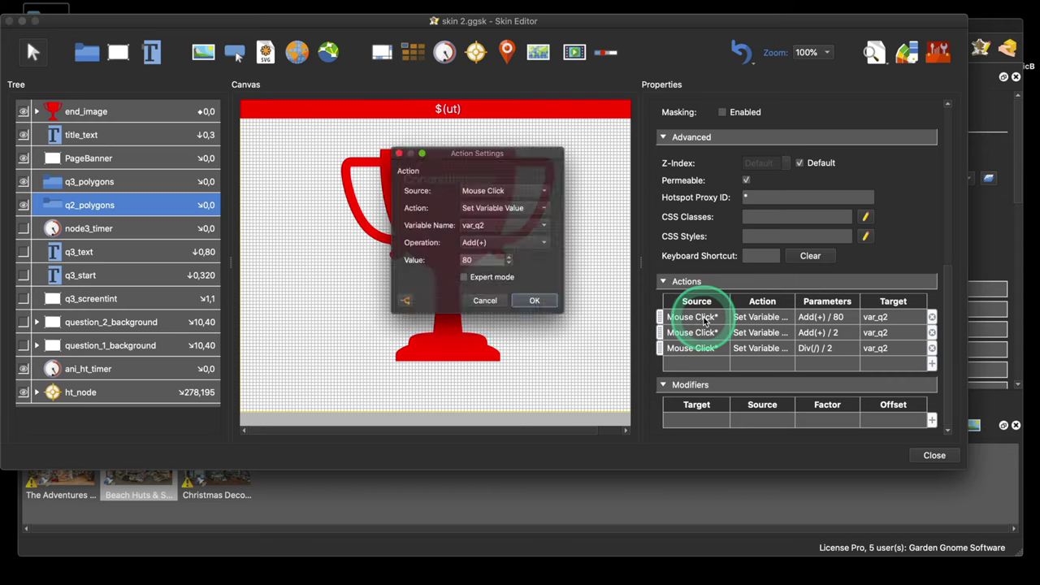
{"action": "left_click", "coordinate": [397, 311]}
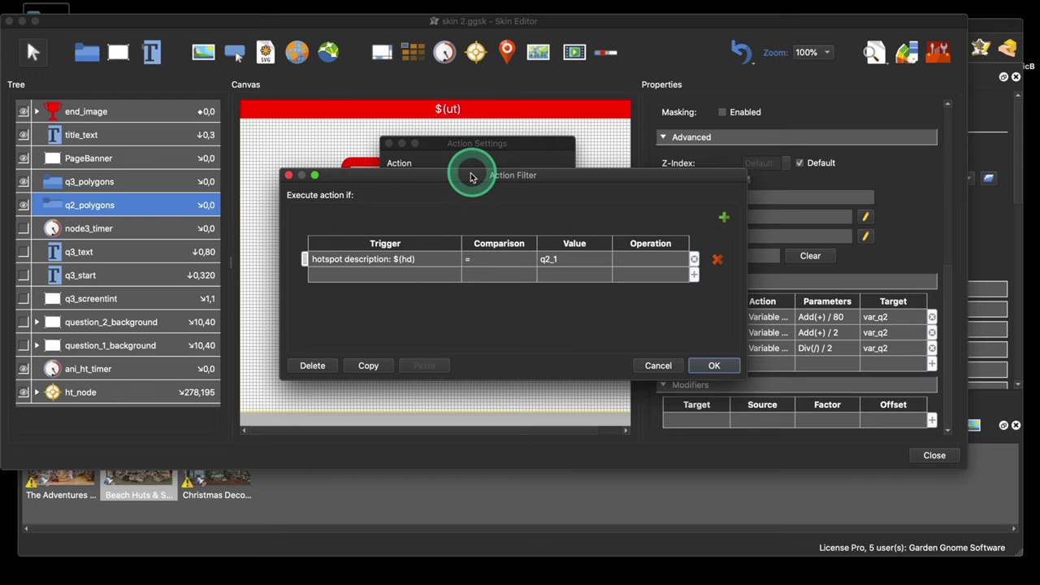
{"action": "left_click_drag", "start_coordinate": [472, 175], "coordinate": [281, 211]}
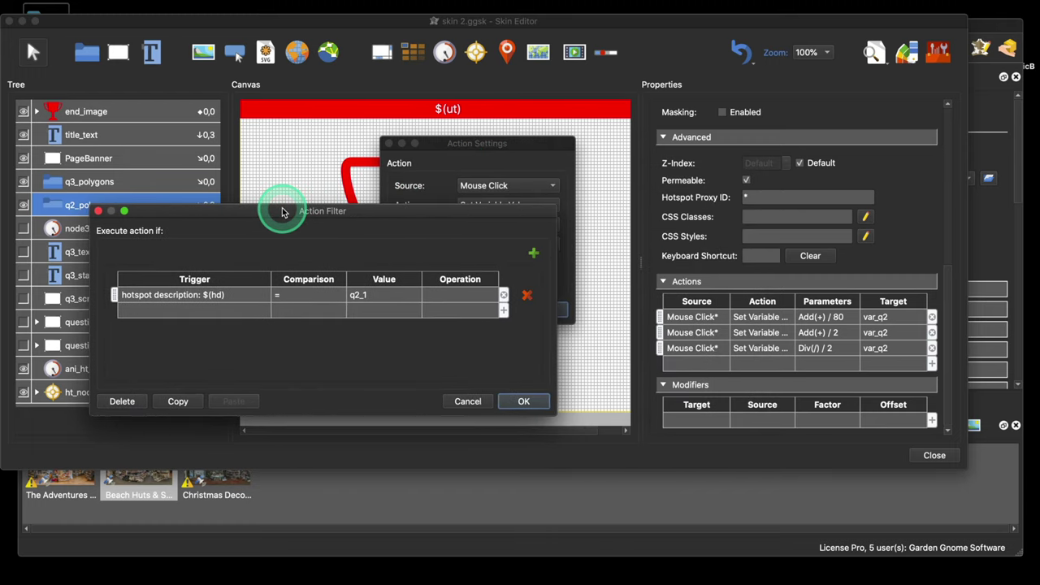
Choose the hotspot description placeholder $(hd) as the filter's trigger, and accept the filter and action settings.
{"action": "left_click", "coordinate": [178, 299]}
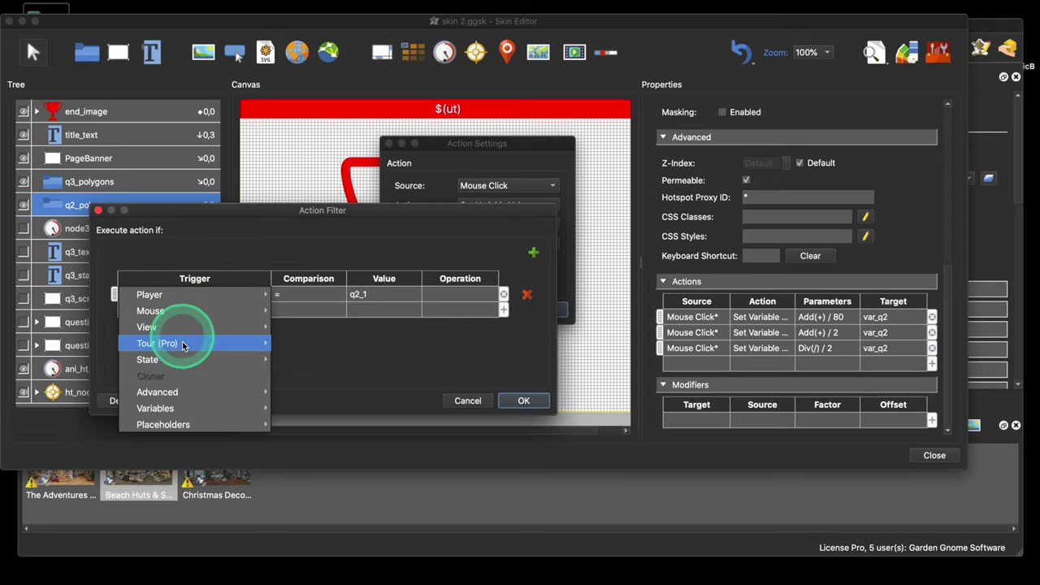
{"action": "mouse_move", "coordinate": [187, 396]}
{"action": "mouse_move", "coordinate": [195, 422]}
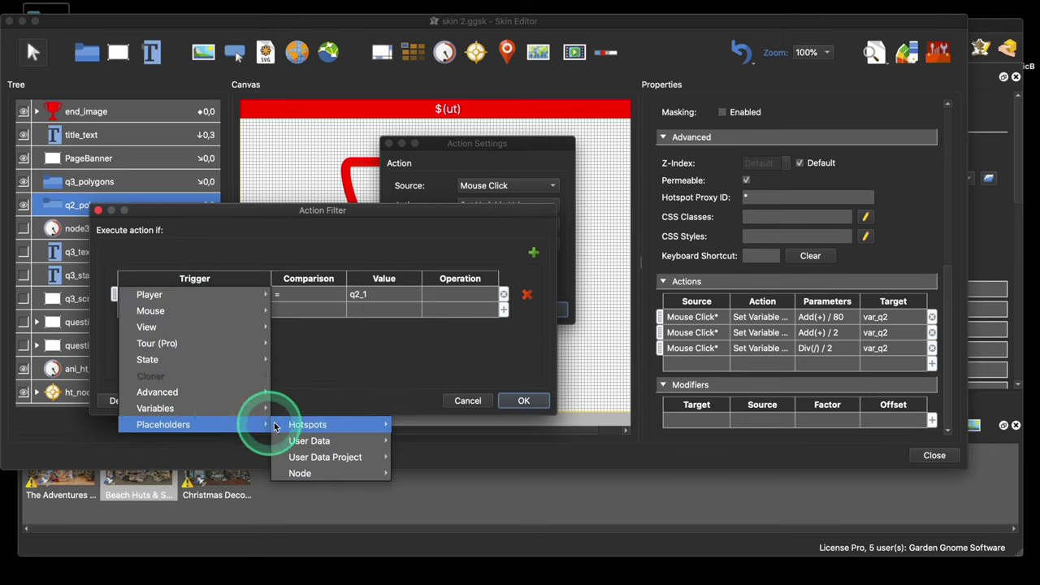
{"action": "mouse_move", "coordinate": [306, 427]}
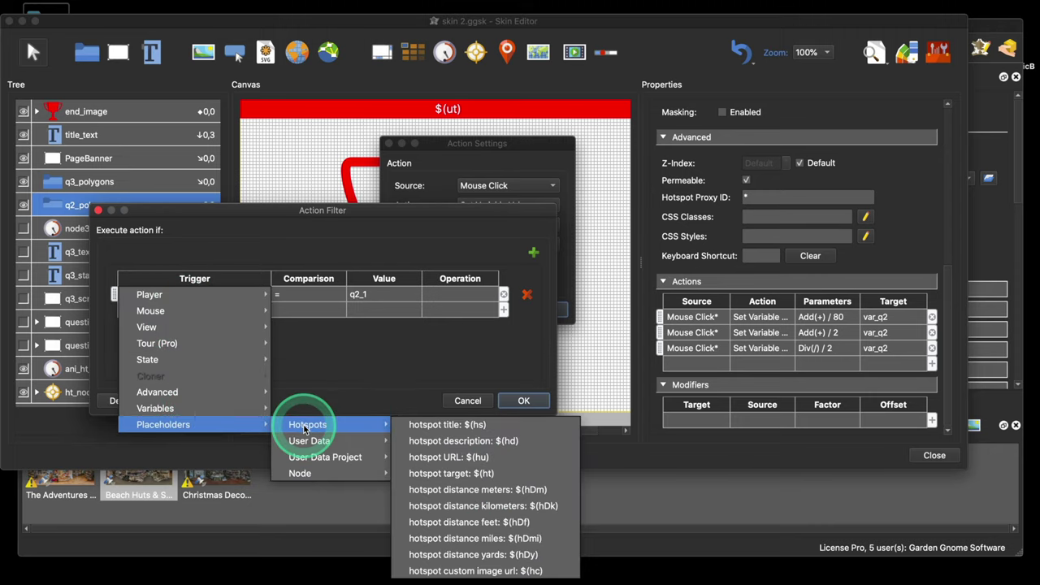
{"action": "left_click", "coordinate": [434, 444]}
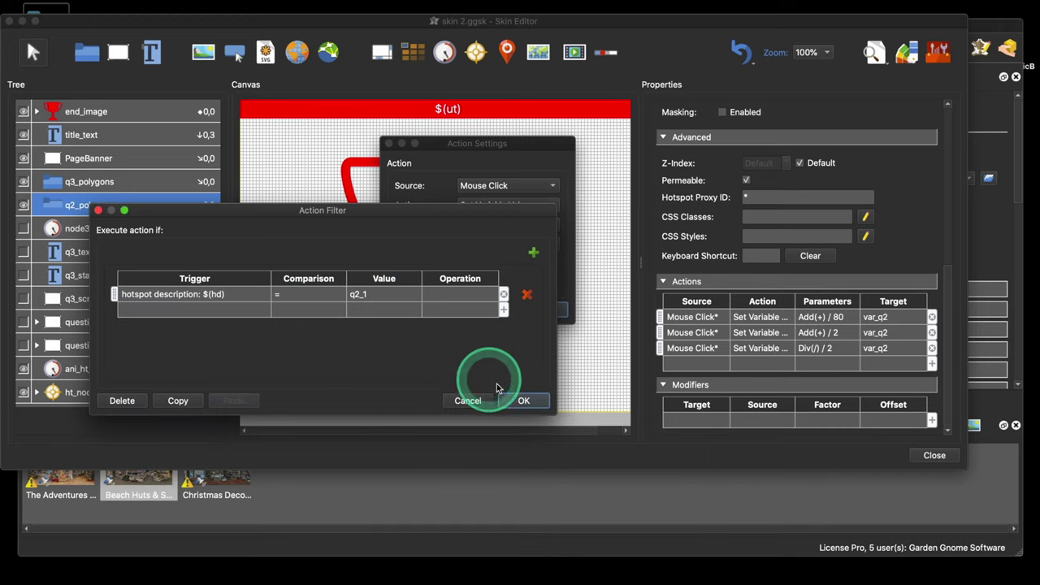
{"action": "left_click", "coordinate": [522, 400]}
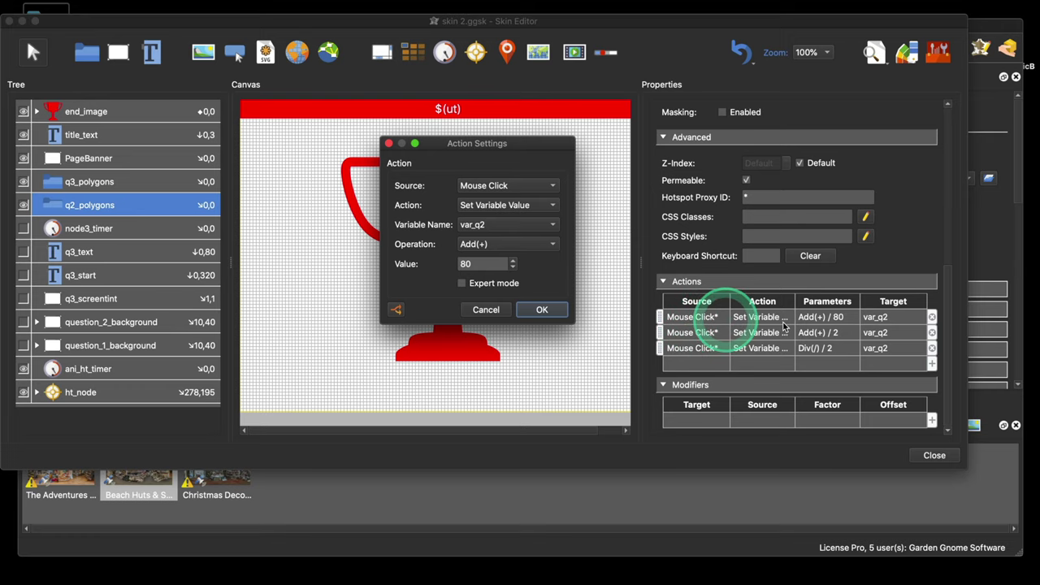
{"action": "left_click", "coordinate": [539, 310]}
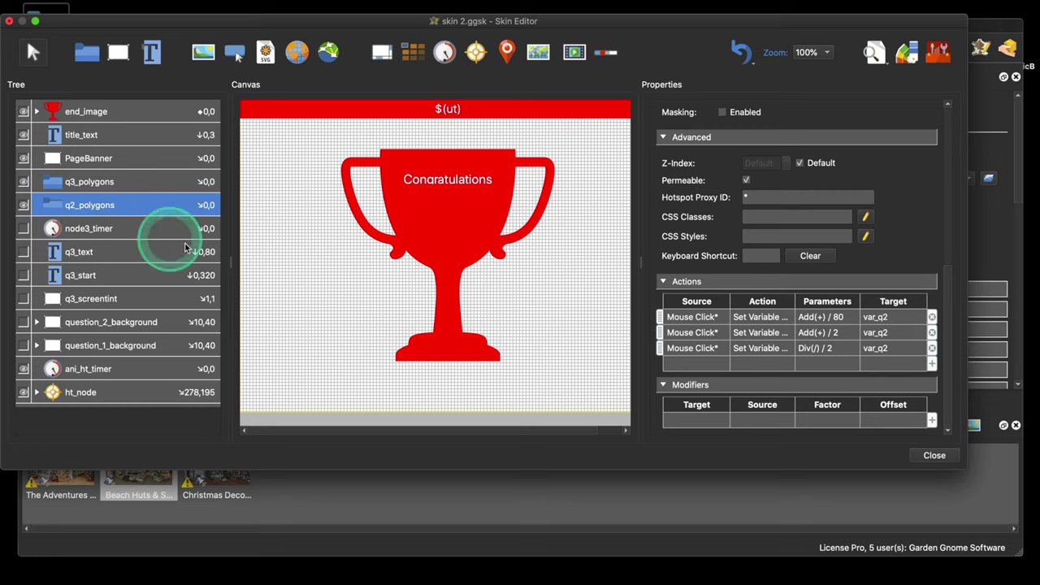
Show the skin's variables list, and reselect q2_polygons to bring its actions into view.
{"action": "left_click", "coordinate": [280, 297]}
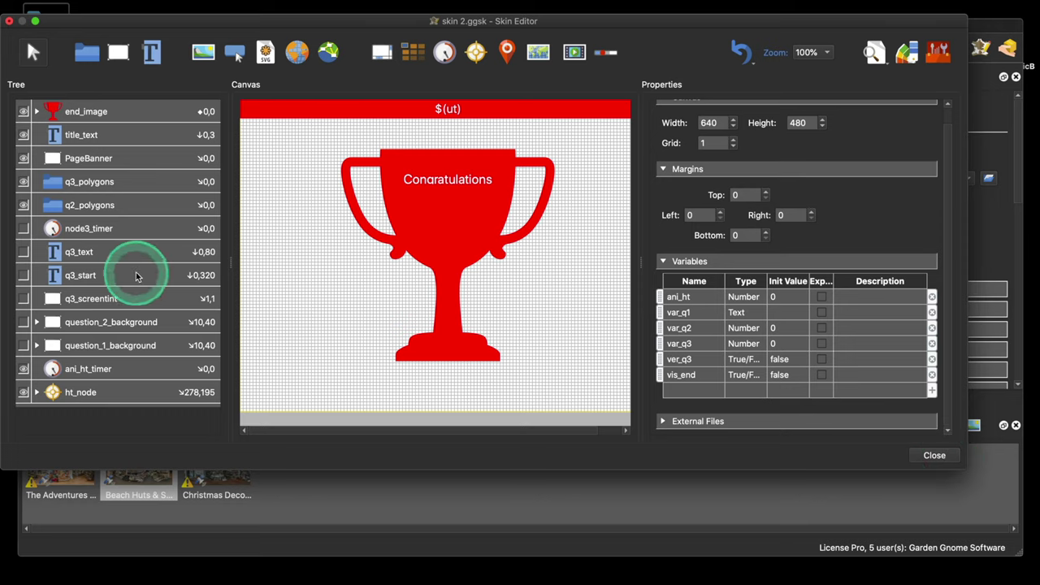
{"action": "left_click", "coordinate": [118, 211]}
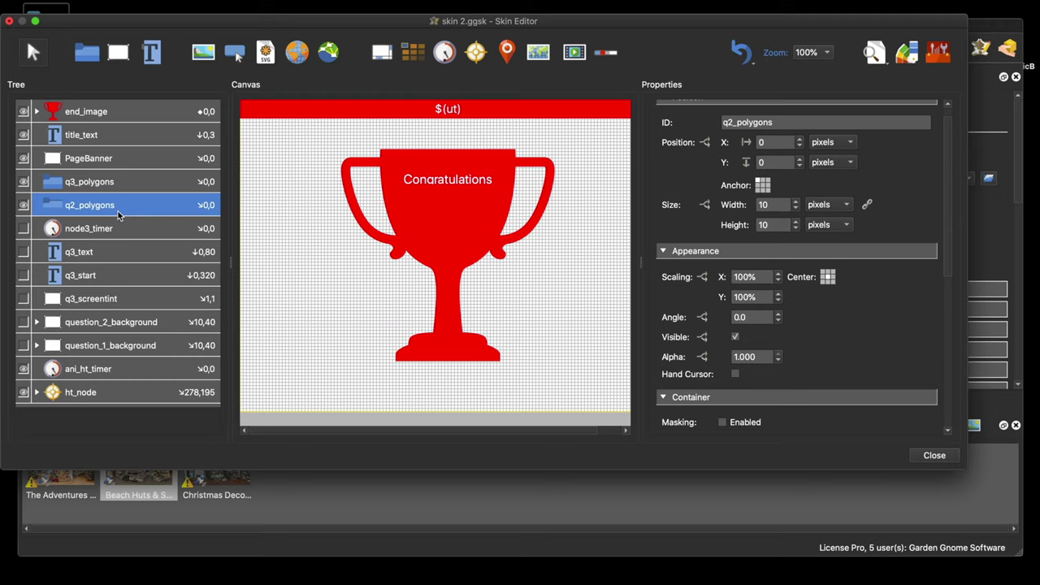
{"action": "scroll", "coordinate": [859, 318], "scroll_direction": "down", "scroll_amount": 5}
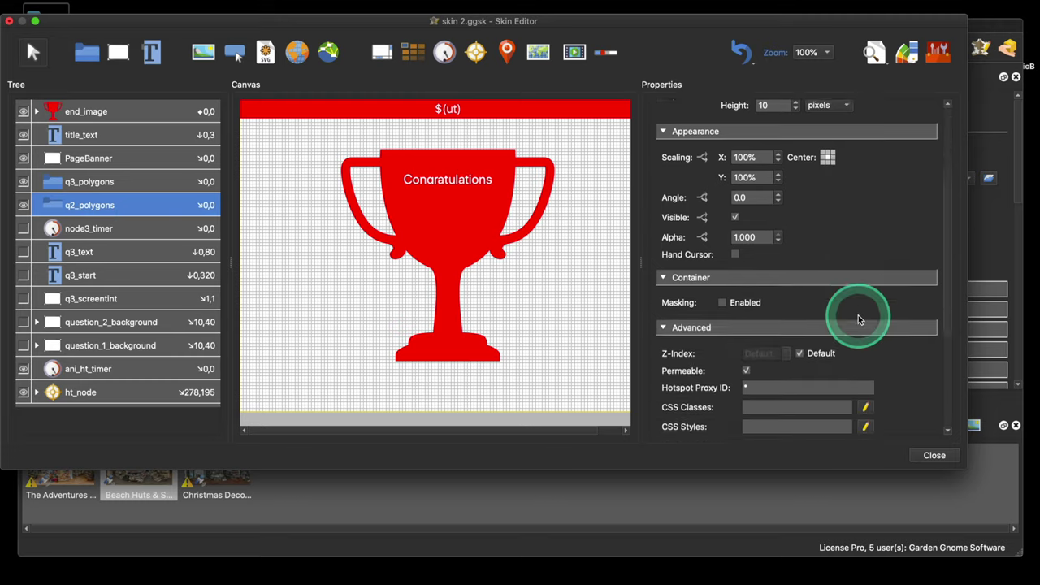
{"action": "scroll", "coordinate": [859, 319], "scroll_direction": "down", "scroll_amount": 2}
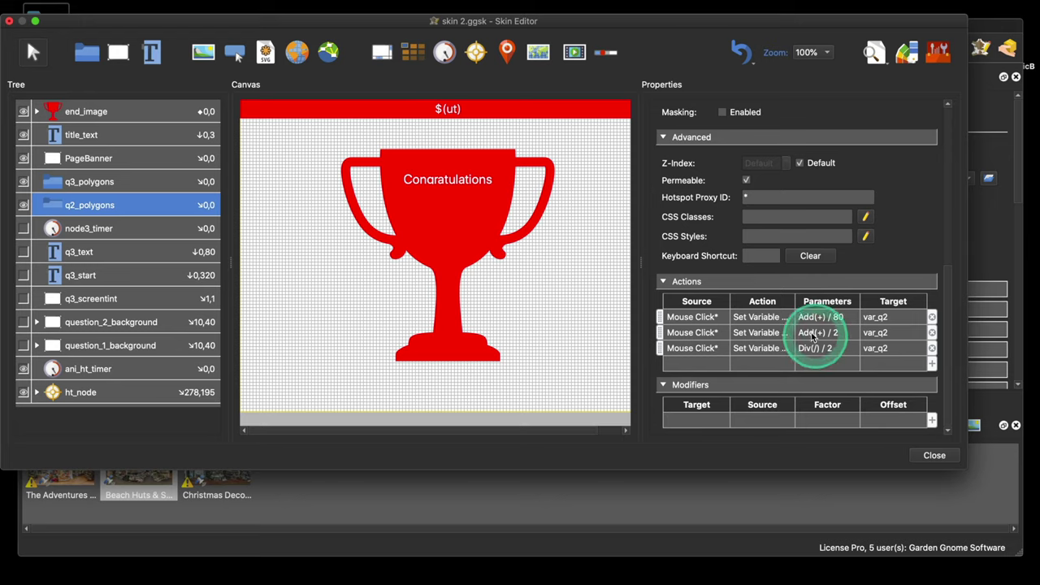
Check the settings of the three var_q2 actions one by one: Add 80, Add 2 and Div 2.
{"action": "double_click", "coordinate": [832, 318]}
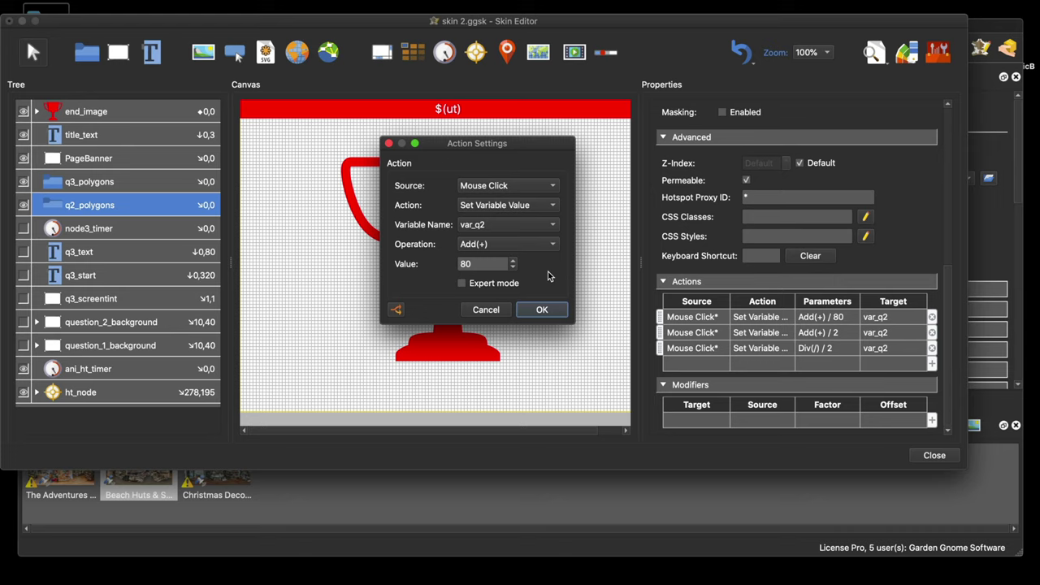
{"action": "left_click", "coordinate": [521, 312]}
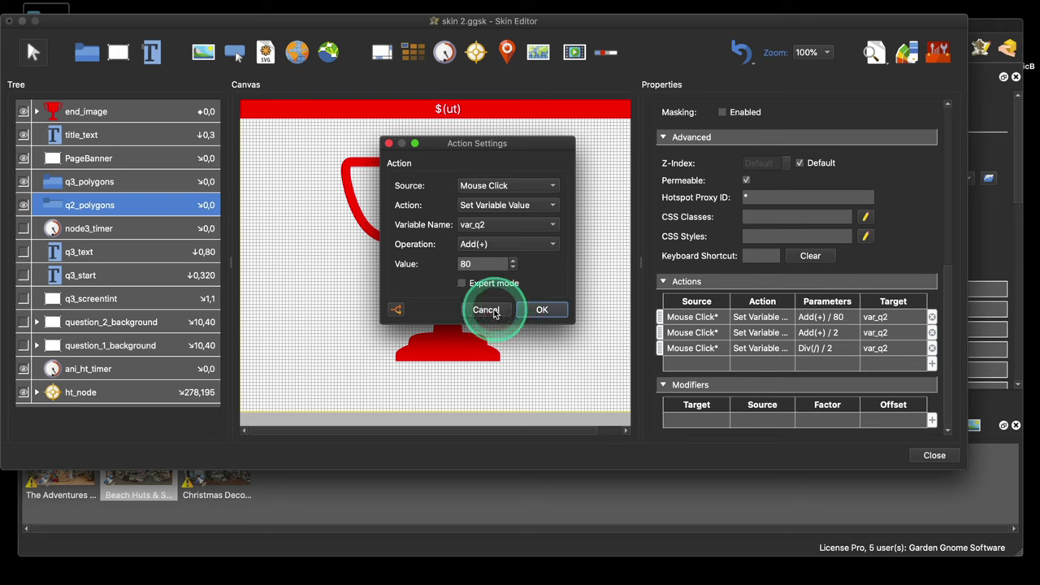
{"action": "double_click", "coordinate": [715, 333]}
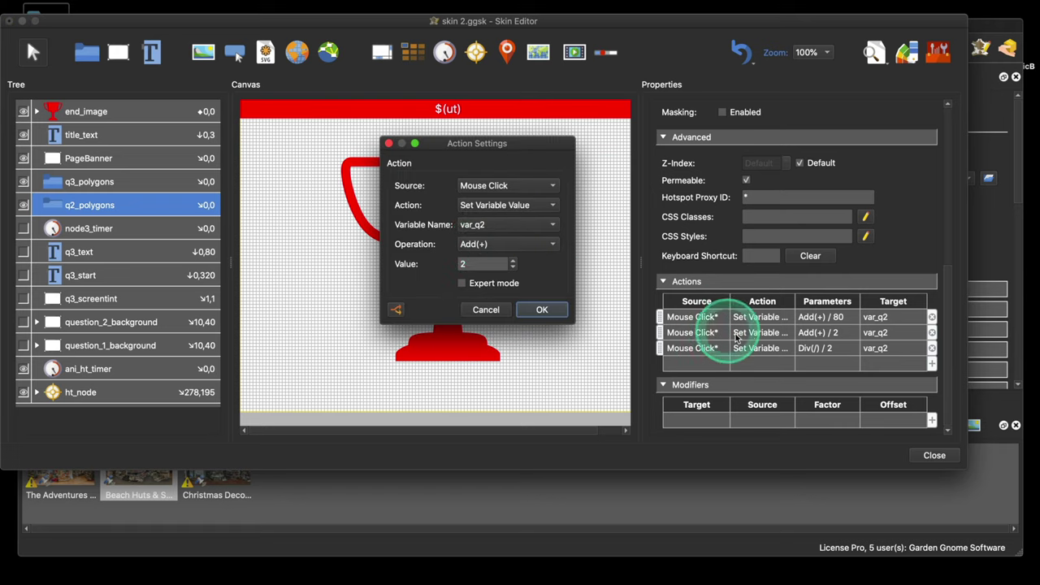
{"action": "left_click", "coordinate": [486, 309]}
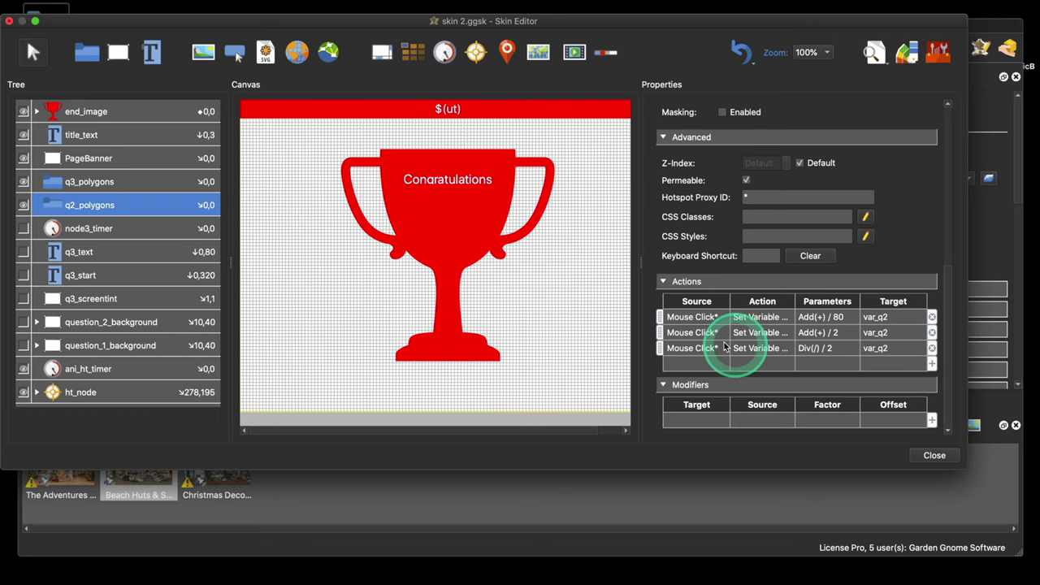
{"action": "double_click", "coordinate": [699, 348]}
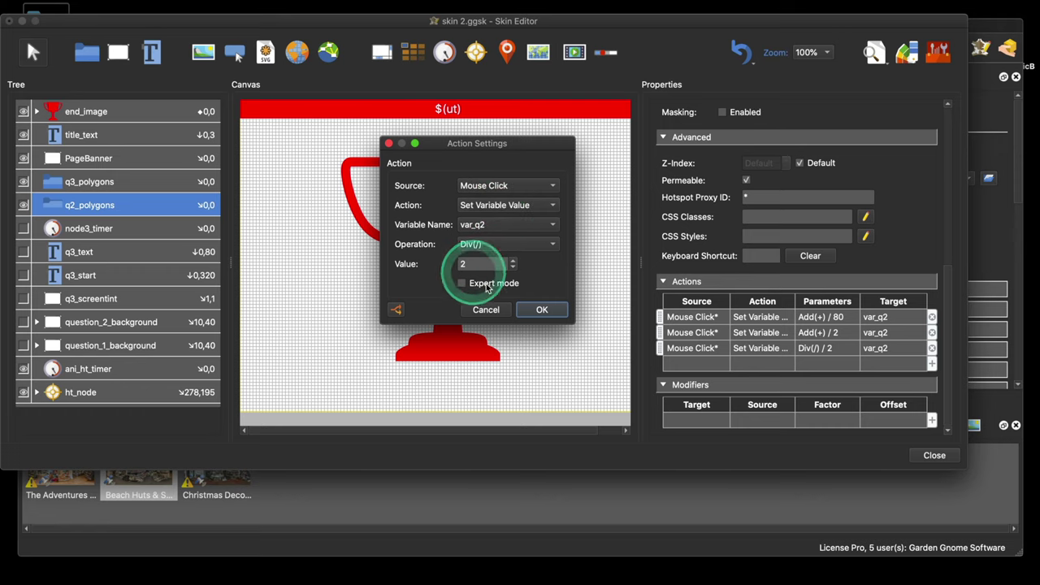
{"action": "left_click", "coordinate": [539, 309]}
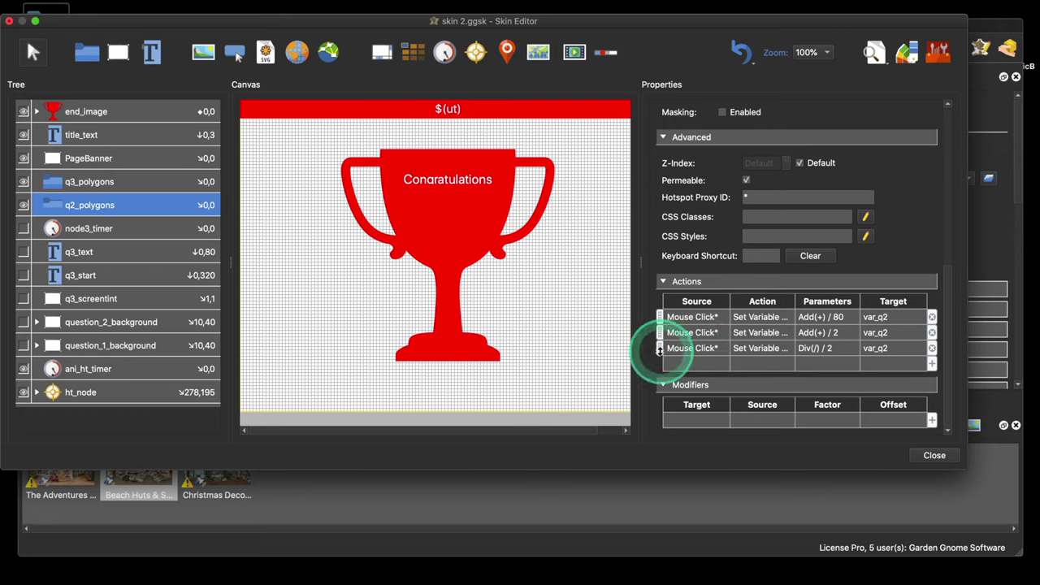
Move the Div 2 action above the Add 2 action and check the settings of the Add 2 action.
{"action": "left_click_drag", "start_coordinate": [650, 345], "coordinate": [654, 333]}
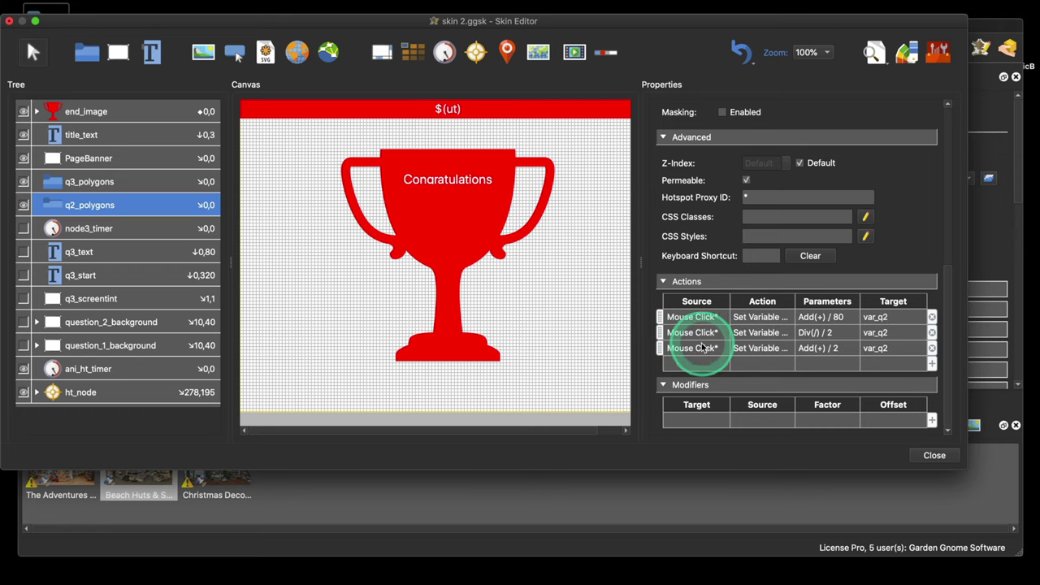
{"action": "double_click", "coordinate": [690, 349]}
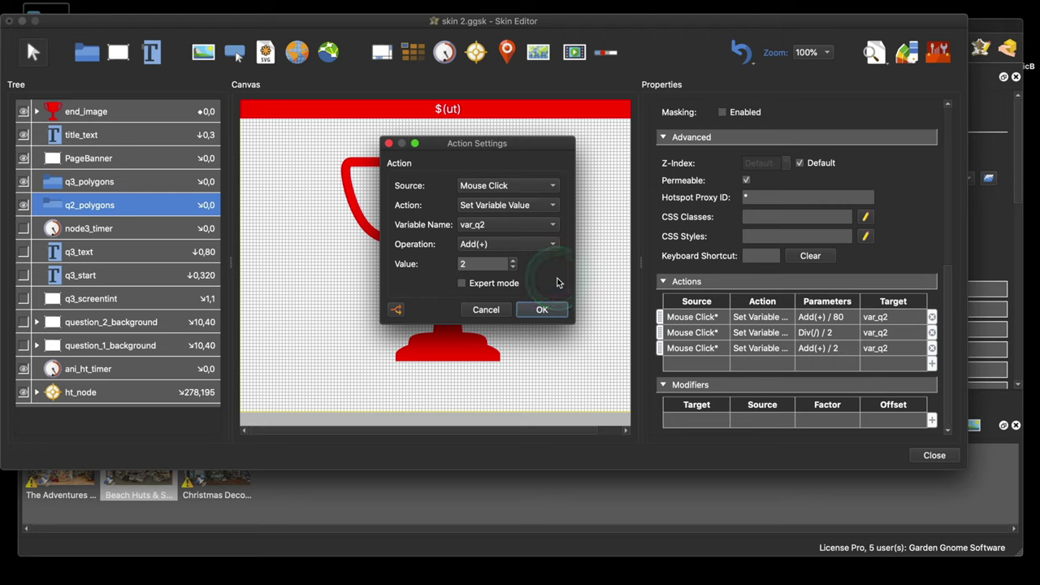
{"action": "left_click", "coordinate": [495, 310]}
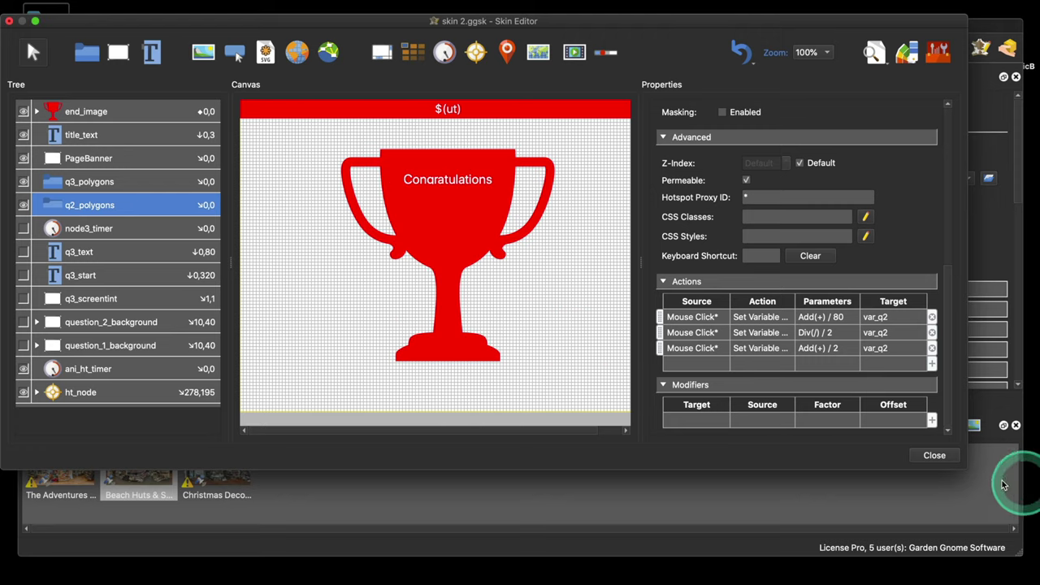
Close the Skin Editor, saving the skin, and open the tour output in the browser.
{"action": "left_click", "coordinate": [952, 458]}
{"action": "left_click", "coordinate": [560, 254]}
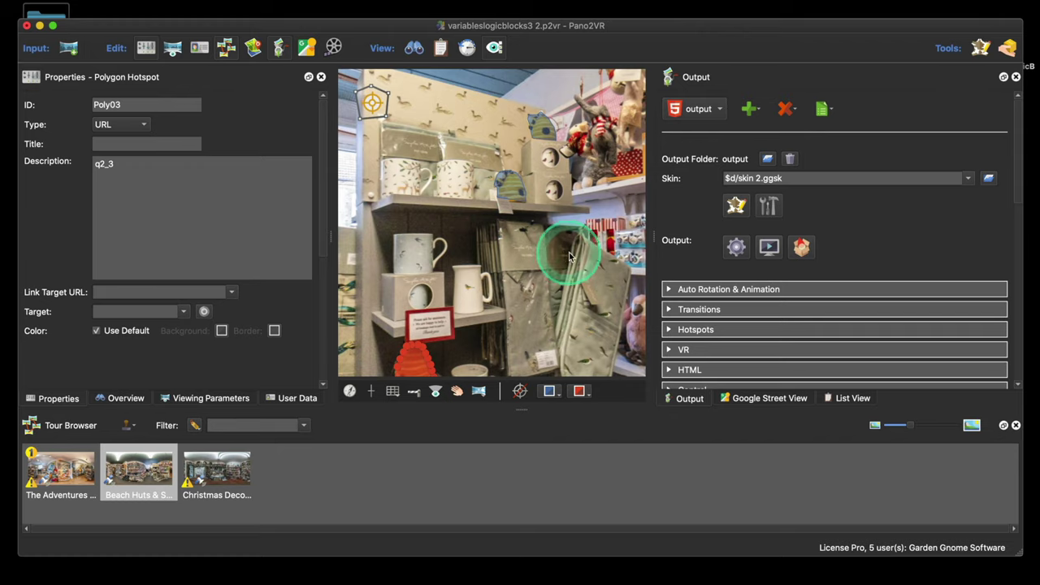
{"action": "left_click", "coordinate": [769, 247]}
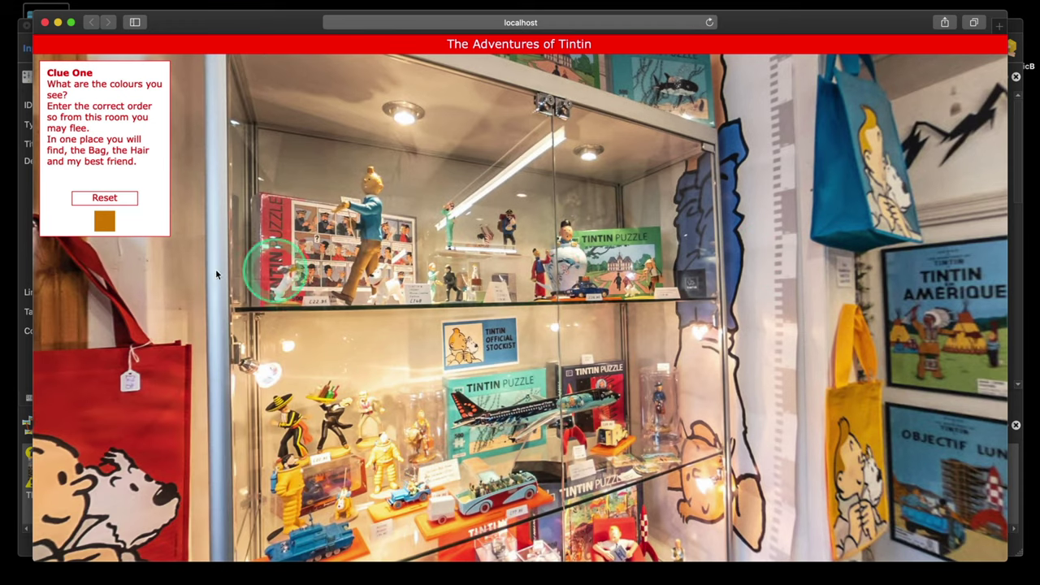
Enter the Clue One colour sequence beginning with red and yellow, and move on to the Beach Huts & Soft Toys room.
{"action": "left_click", "coordinate": [122, 202]}
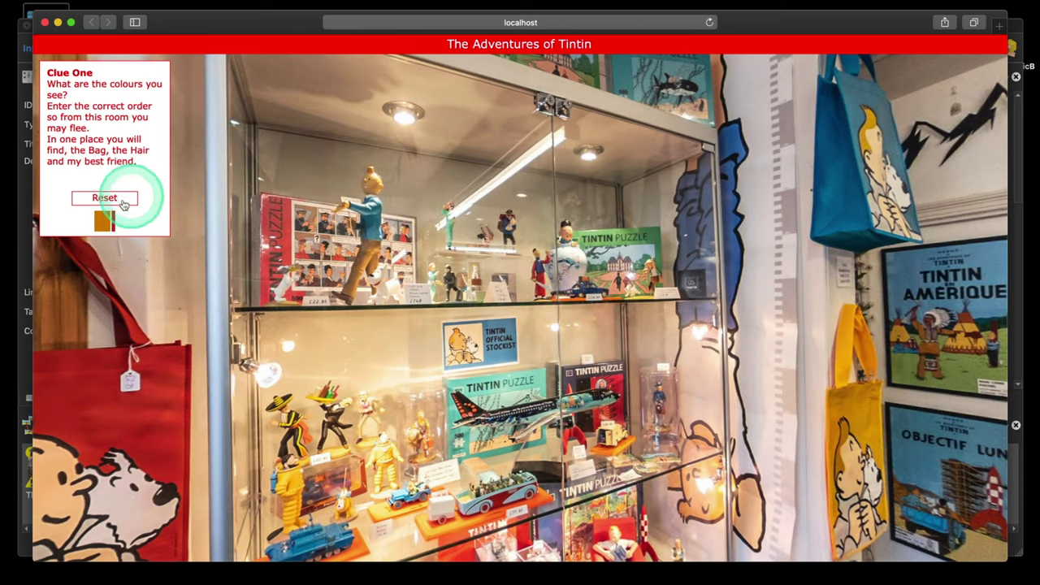
{"action": "left_click", "coordinate": [105, 221]}
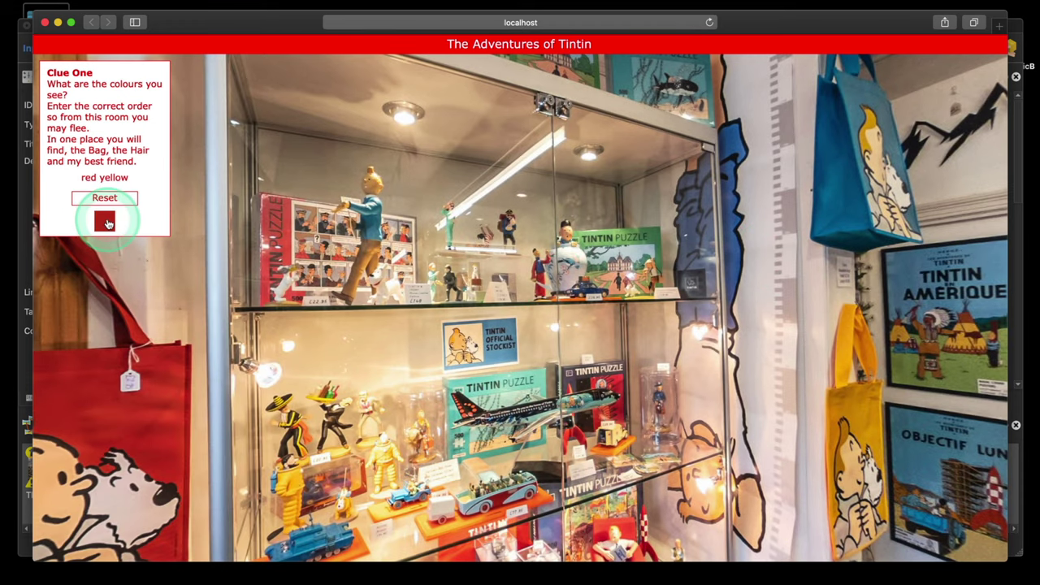
{"action": "left_click", "coordinate": [105, 221]}
{"action": "left_click_drag", "start_coordinate": [689, 290], "coordinate": [526, 305]}
{"action": "left_click", "coordinate": [561, 270]}
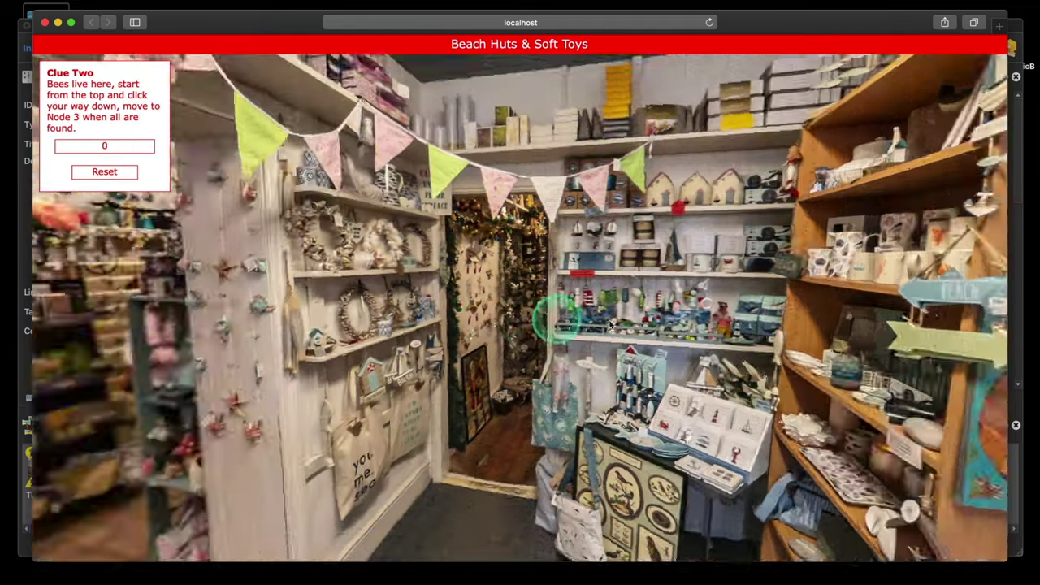
Test Clue Two by choosing the beehives on the mug shelves from top to bottom, and reset the counter.
{"action": "left_click_drag", "start_coordinate": [611, 323], "coordinate": [687, 325]}
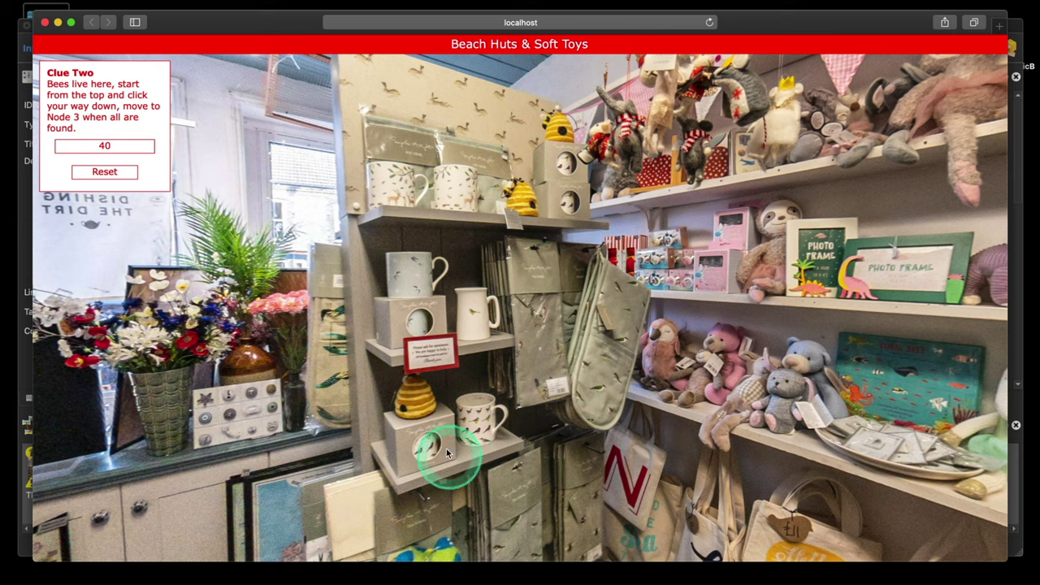
{"action": "left_click", "coordinate": [417, 404]}
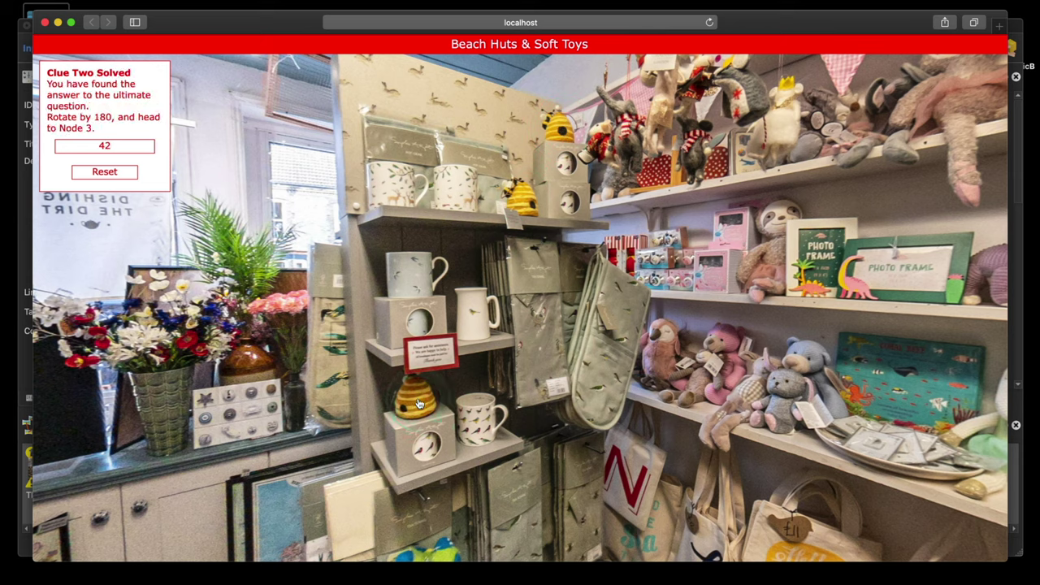
{"action": "left_click", "coordinate": [114, 173]}
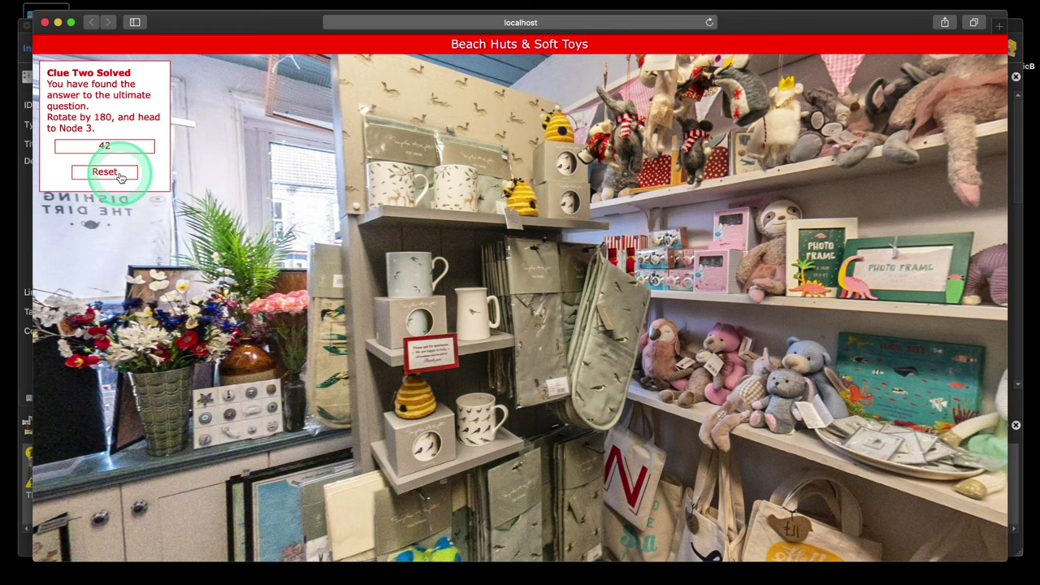
{"action": "left_click", "coordinate": [120, 176]}
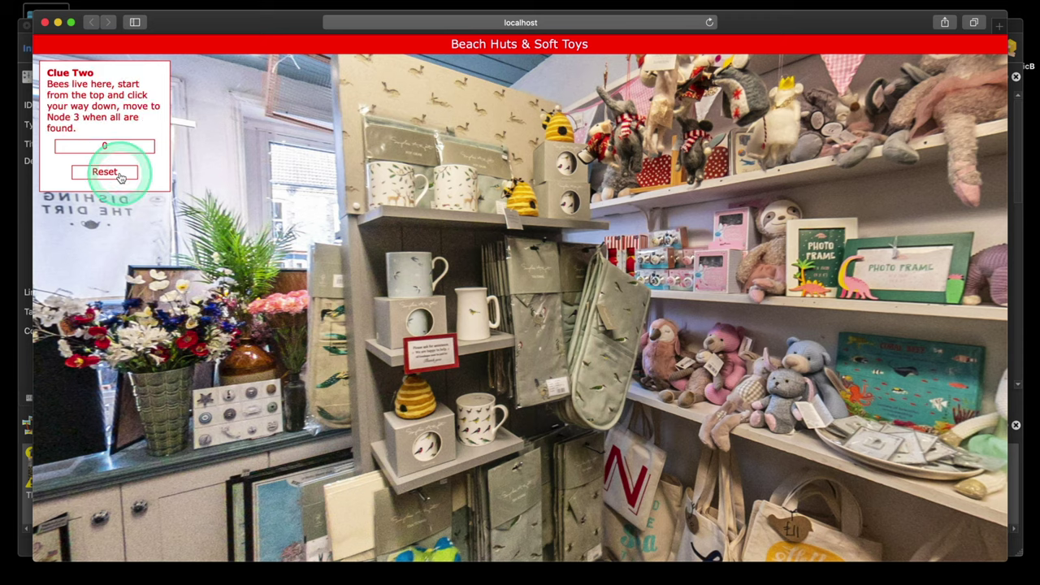
Test Clue Two with the beehives chosen in the wrong order, starting from the lowest one, and reset the counter.
{"action": "left_click", "coordinate": [603, 270]}
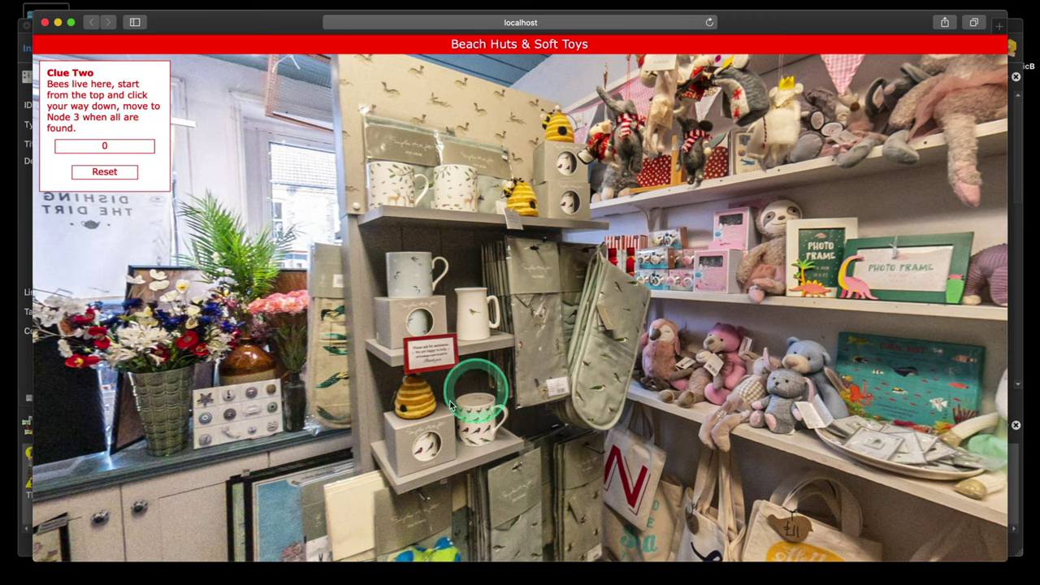
{"action": "left_click", "coordinate": [540, 154]}
{"action": "left_click", "coordinate": [414, 398]}
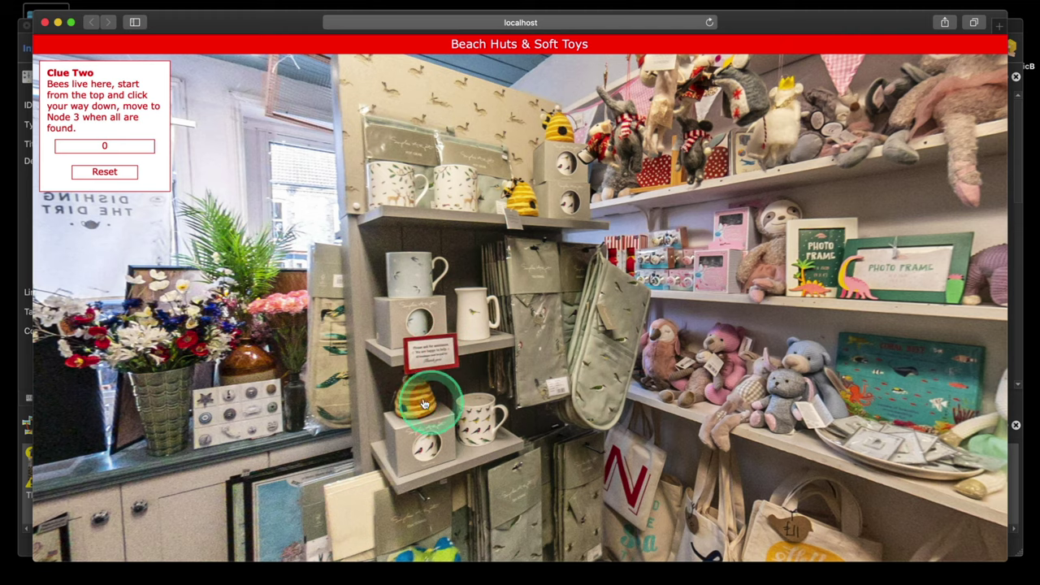
{"action": "left_click", "coordinate": [520, 202]}
{"action": "left_click", "coordinate": [518, 208]}
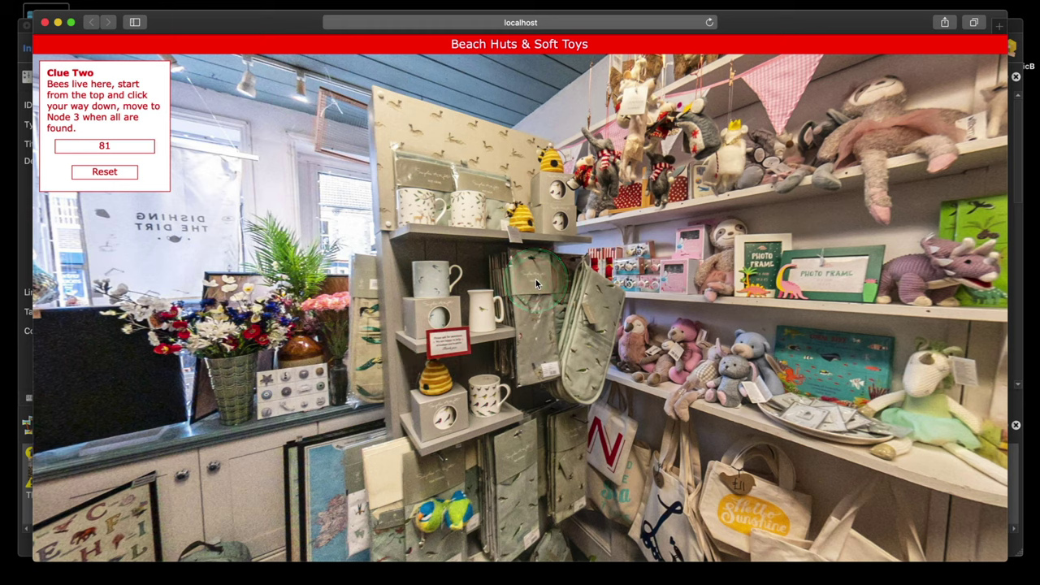
{"action": "left_click", "coordinate": [126, 172]}
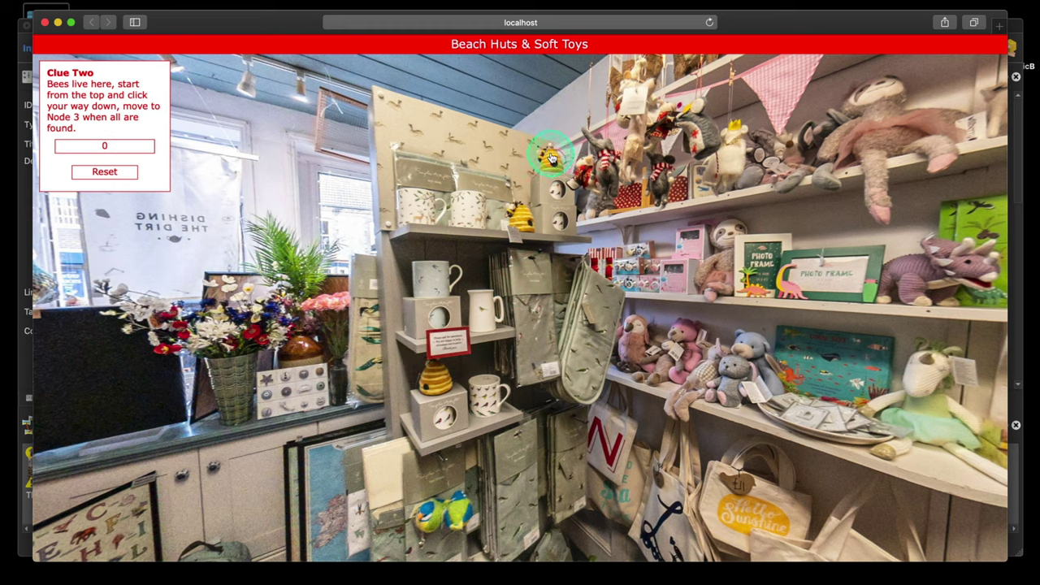
Complete Clue Two by choosing the lowest beehive on the mug shelves, and close the browser tour.
{"action": "left_click", "coordinate": [435, 378]}
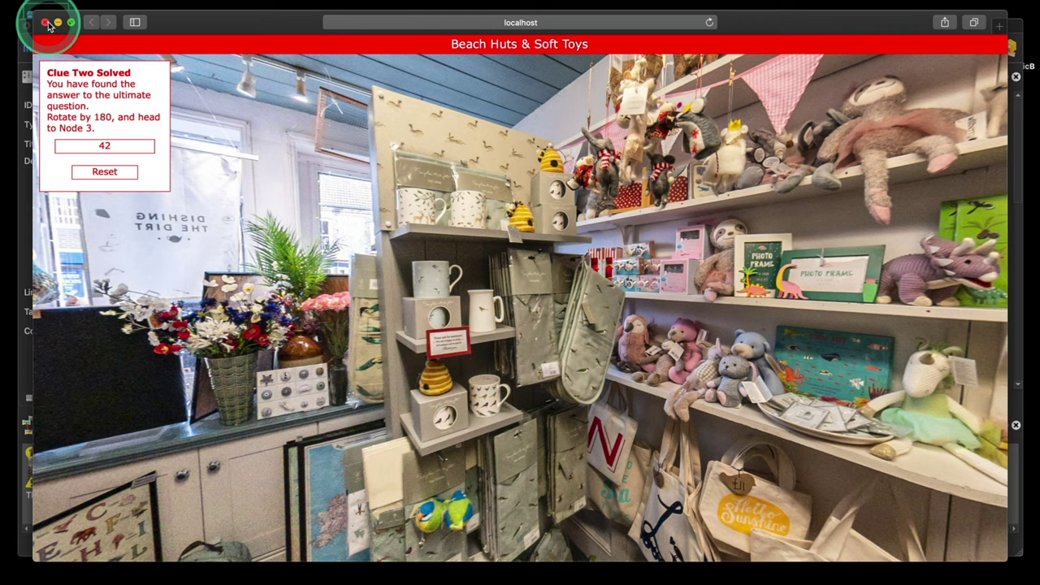
{"action": "left_click", "coordinate": [46, 25]}
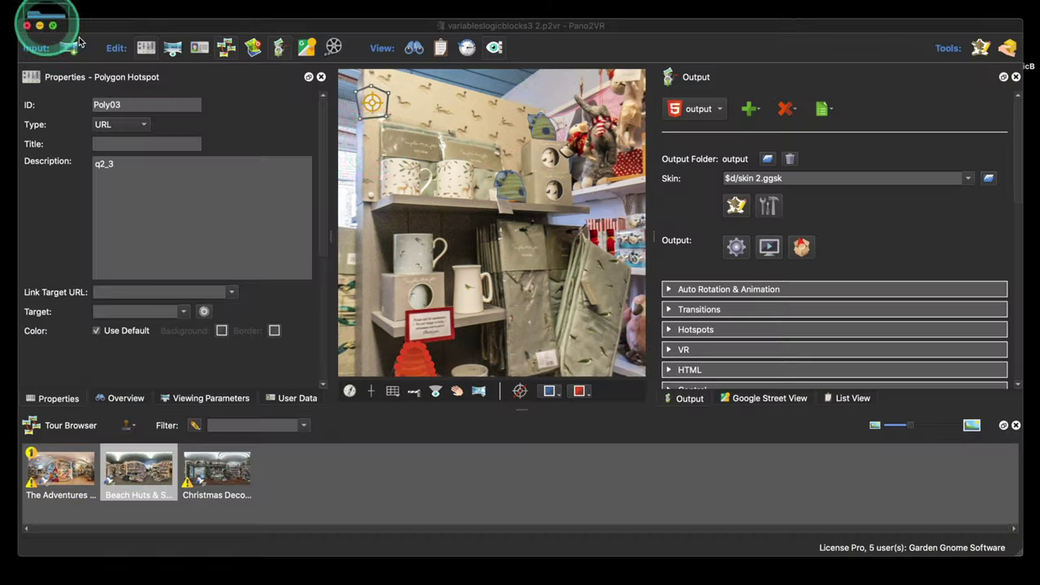
Reopen the Skin Editor, show question_2_background on the canvas, and examine the text logic block of q2_clue.
{"action": "left_click", "coordinate": [733, 205]}
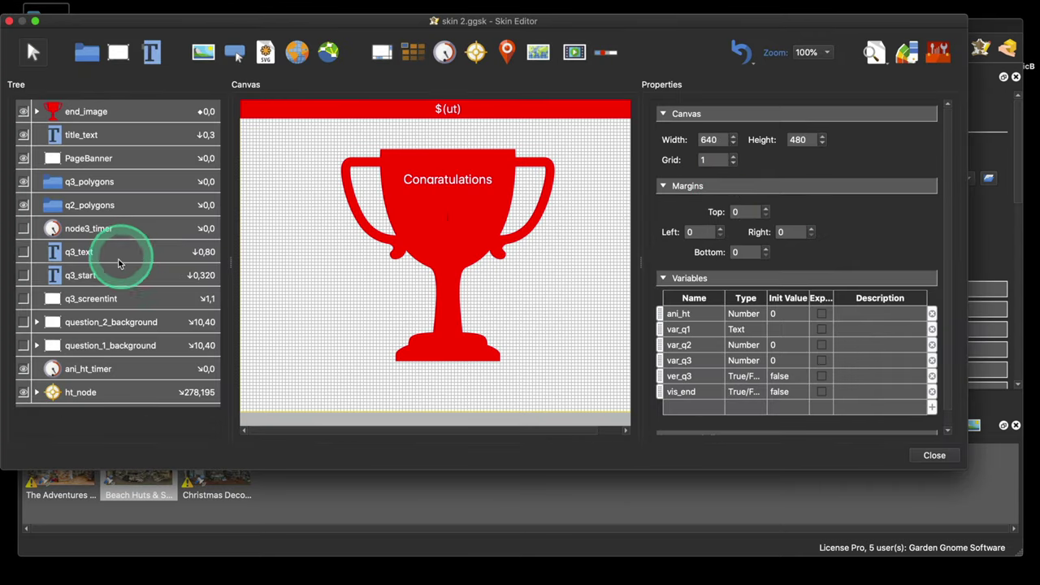
{"action": "left_click", "coordinate": [36, 323]}
{"action": "scroll", "coordinate": [130, 313], "scroll_direction": "down", "scroll_amount": 2}
{"action": "left_click", "coordinate": [122, 305]}
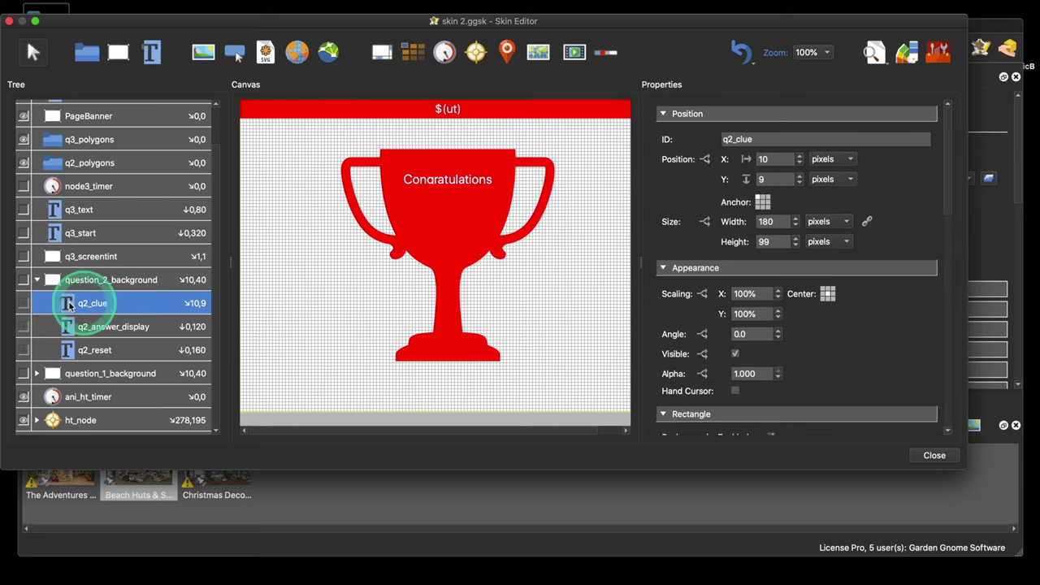
{"action": "left_click", "coordinate": [24, 279]}
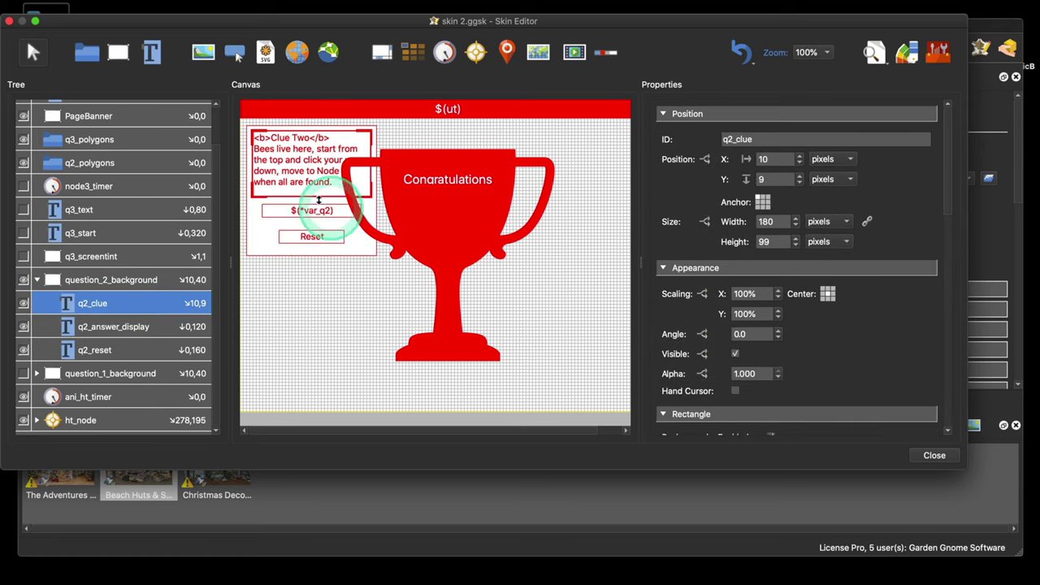
{"action": "scroll", "coordinate": [800, 308], "scroll_direction": "down", "scroll_amount": 5}
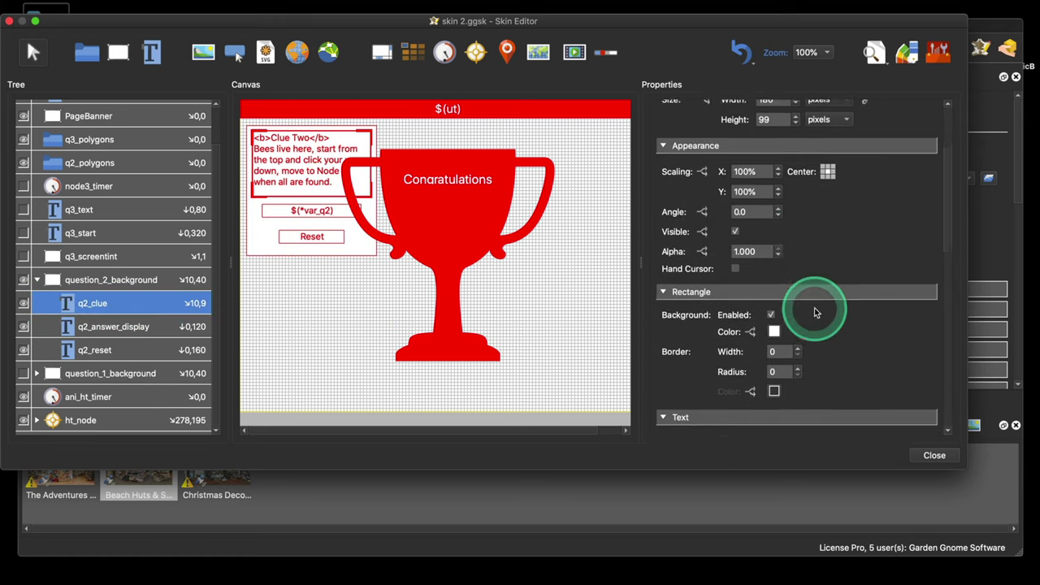
{"action": "left_click", "coordinate": [703, 317]}
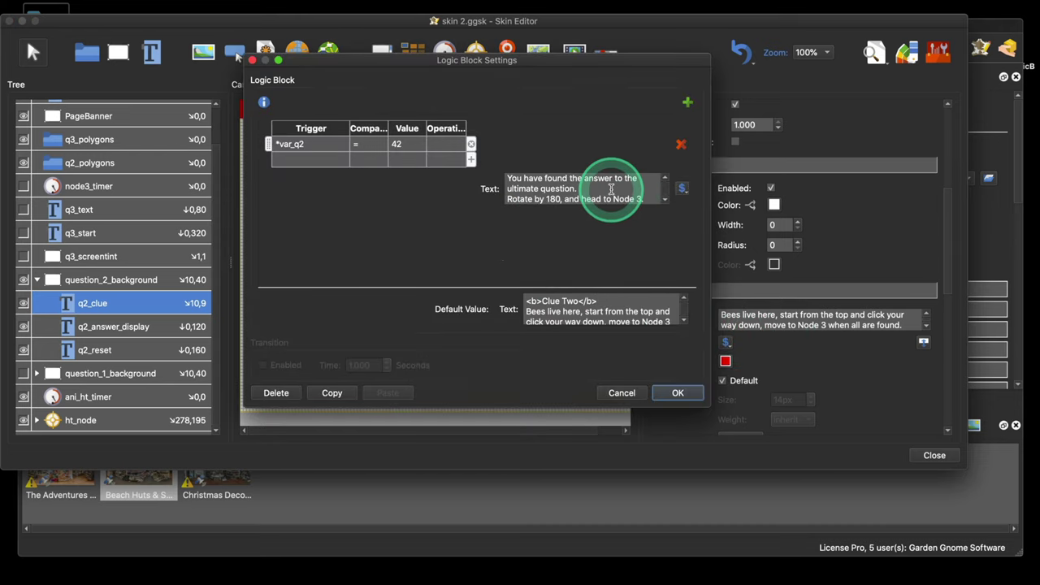
{"action": "scroll", "coordinate": [611, 188], "scroll_direction": "up", "scroll_amount": 2}
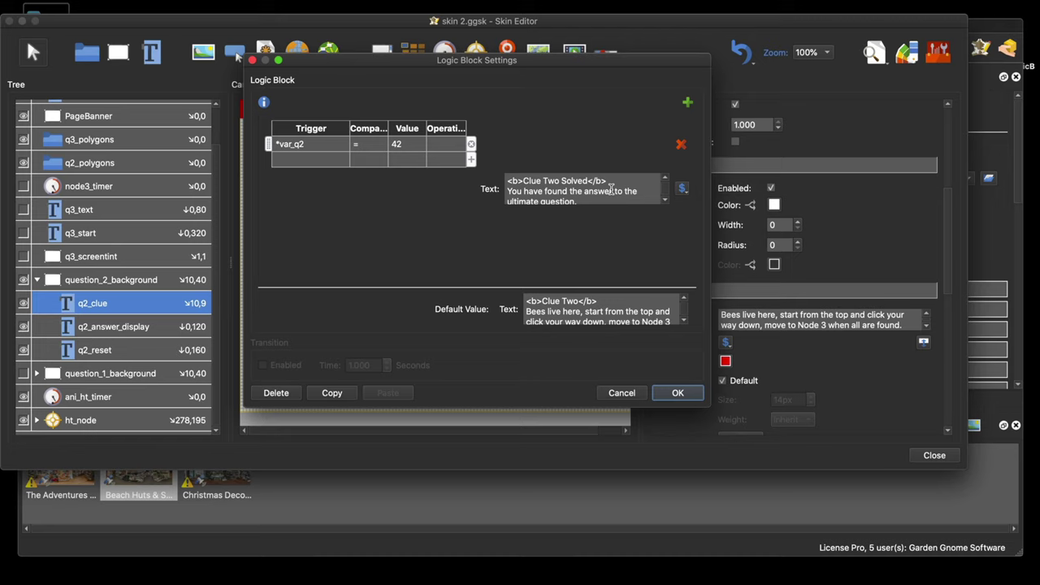
{"action": "left_click", "coordinate": [623, 393]}
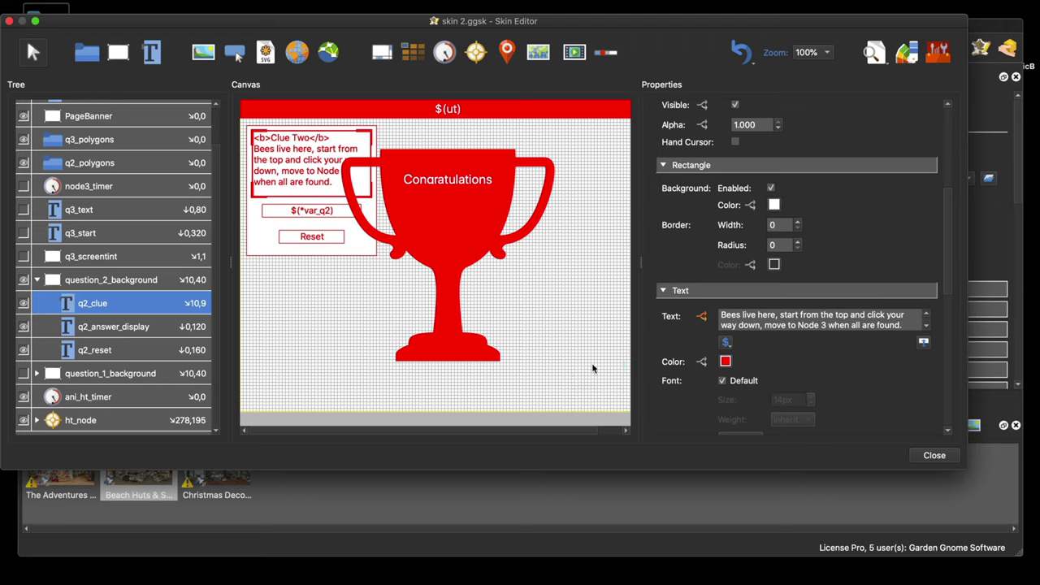
Review ht_node's actions and examine the visibility logic block of its ht_external element.
{"action": "left_click", "coordinate": [58, 419]}
{"action": "scroll", "coordinate": [820, 325], "scroll_direction": "down", "scroll_amount": 5}
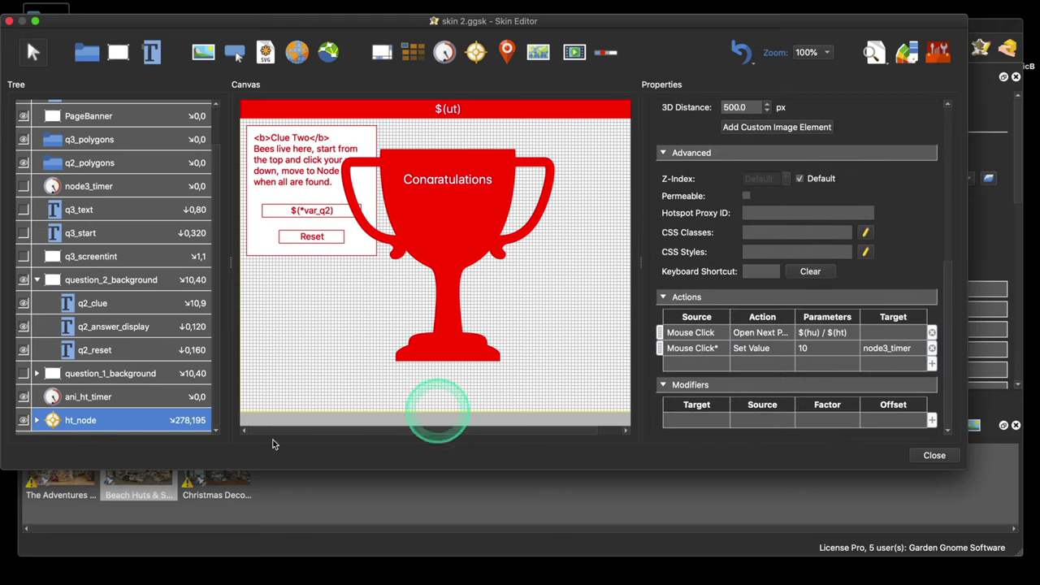
{"action": "left_click", "coordinate": [38, 421]}
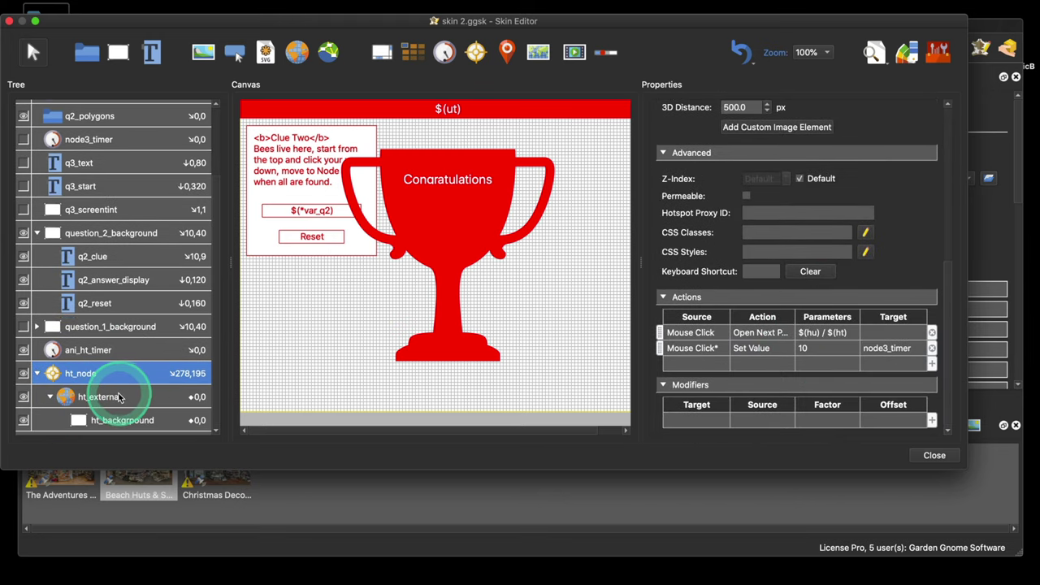
{"action": "left_click", "coordinate": [114, 397]}
{"action": "scroll", "coordinate": [845, 336], "scroll_direction": "down", "scroll_amount": 3}
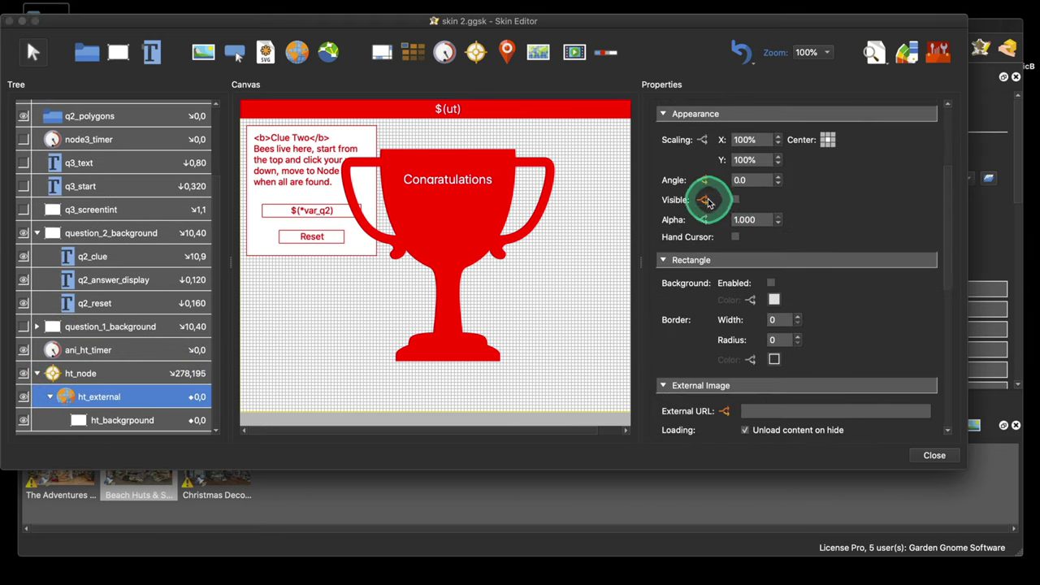
{"action": "left_click", "coordinate": [702, 198]}
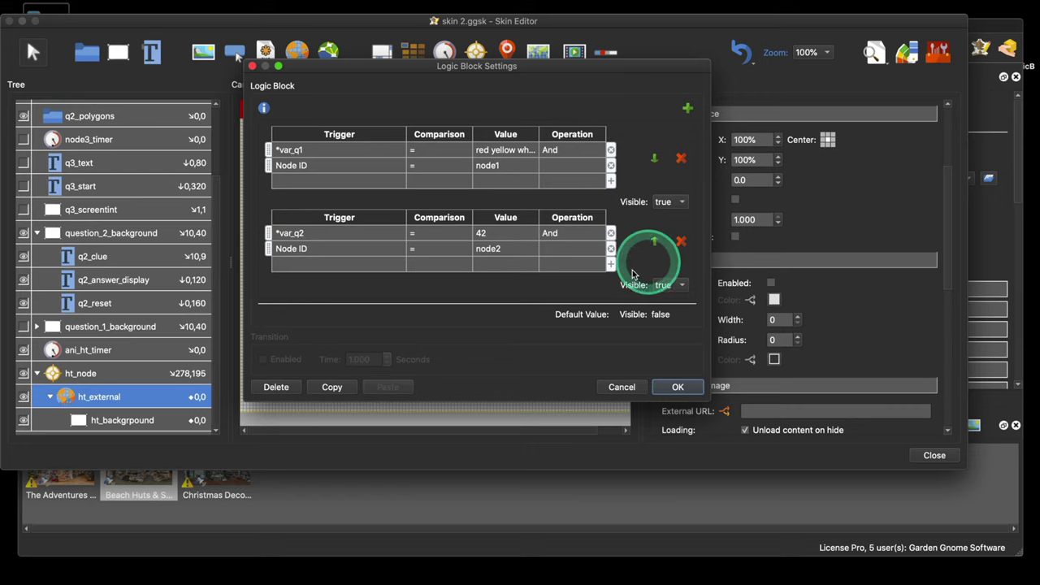
{"action": "left_click", "coordinate": [618, 387]}
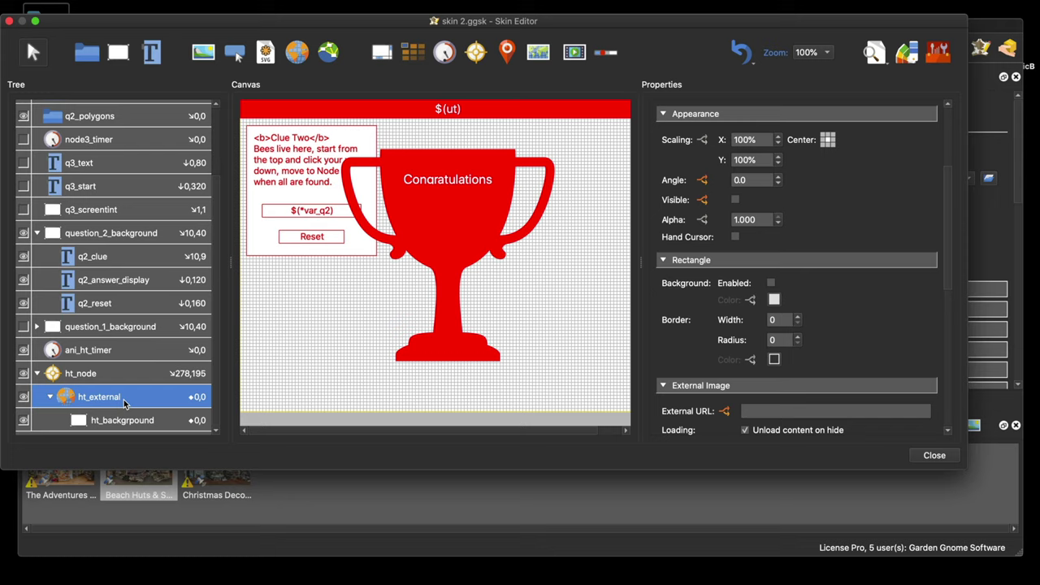
{"action": "left_click", "coordinate": [49, 397]}
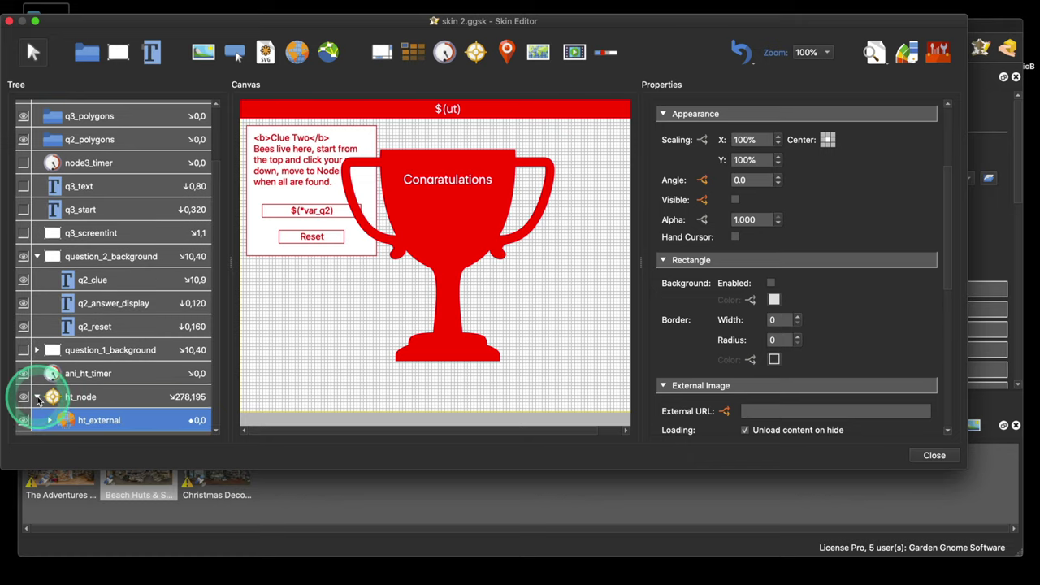
{"action": "left_click", "coordinate": [36, 397]}
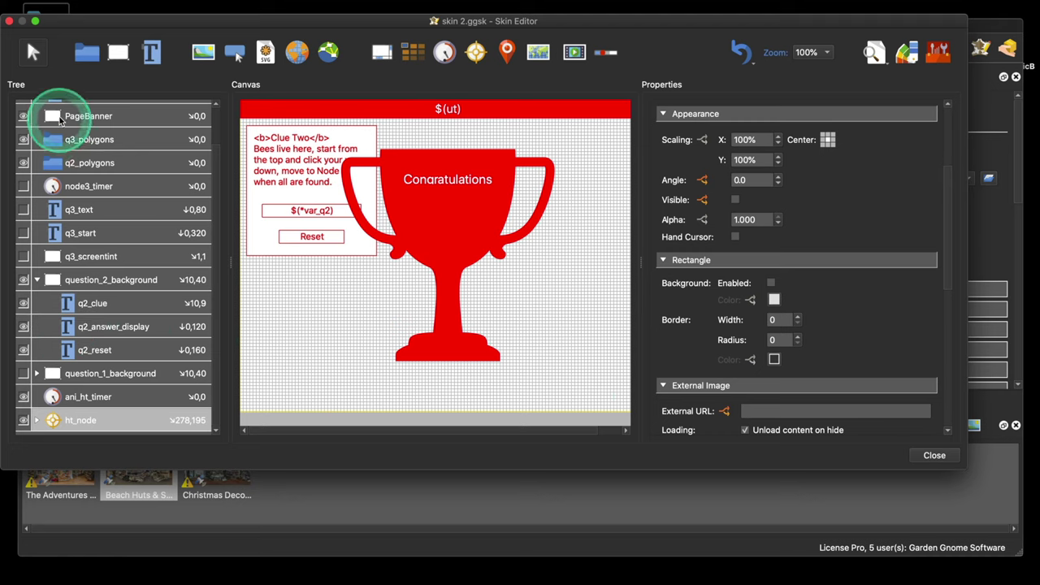
Hide end_image, title_text and PageBanner on the canvas, and collapse the question_2_background group.
{"action": "scroll", "coordinate": [48, 130], "scroll_direction": "up", "scroll_amount": 2}
{"action": "left_click", "coordinate": [23, 112]}
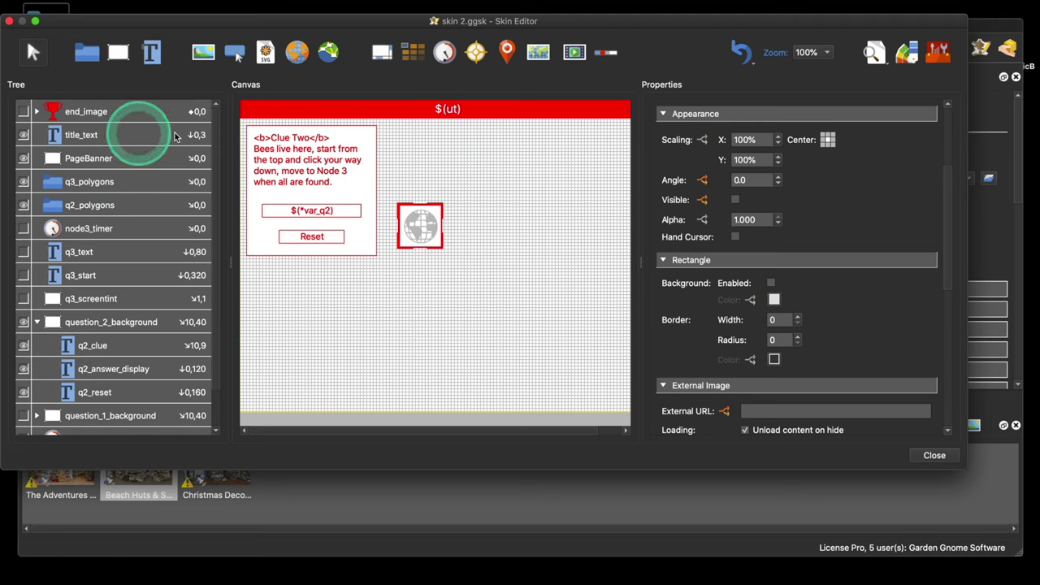
{"action": "left_click", "coordinate": [24, 134]}
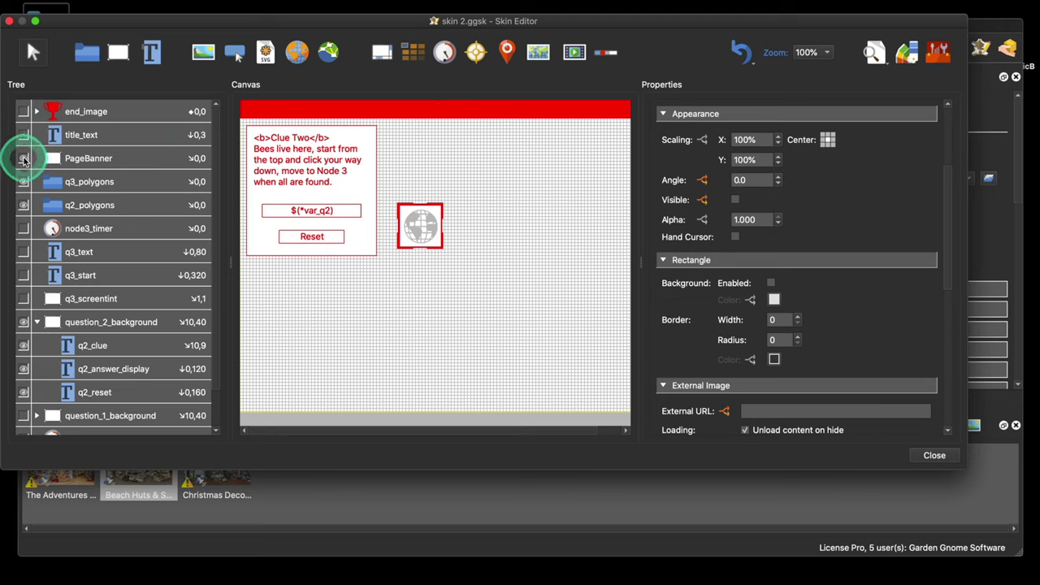
{"action": "left_click", "coordinate": [24, 158]}
{"action": "left_click", "coordinate": [36, 321]}
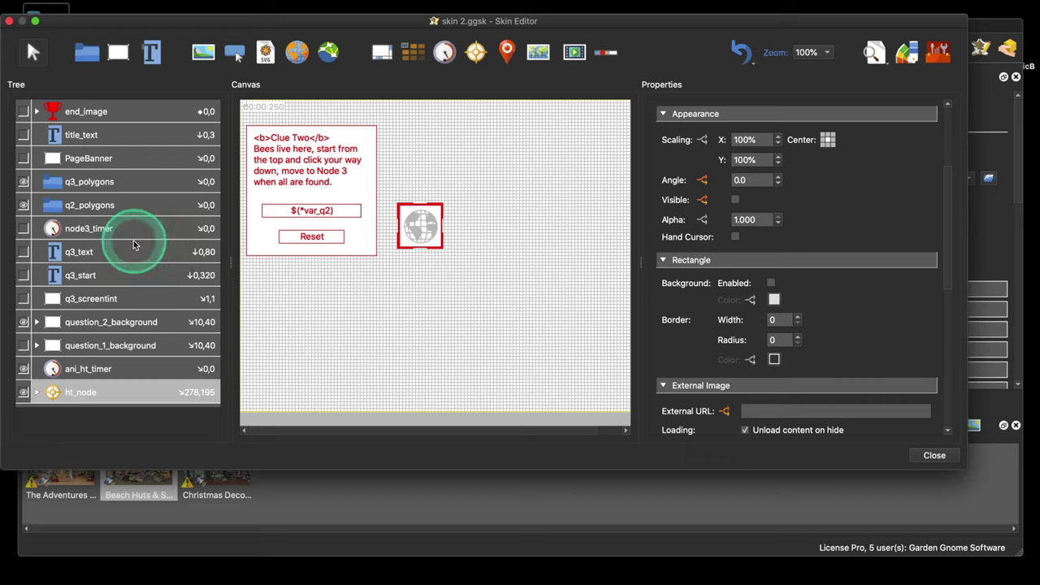
Show q3_start, q3_text, node3_timer and q3_screentint on the canvas, with question_2_background hidden.
{"action": "left_click", "coordinate": [23, 275]}
{"action": "left_click", "coordinate": [23, 257]}
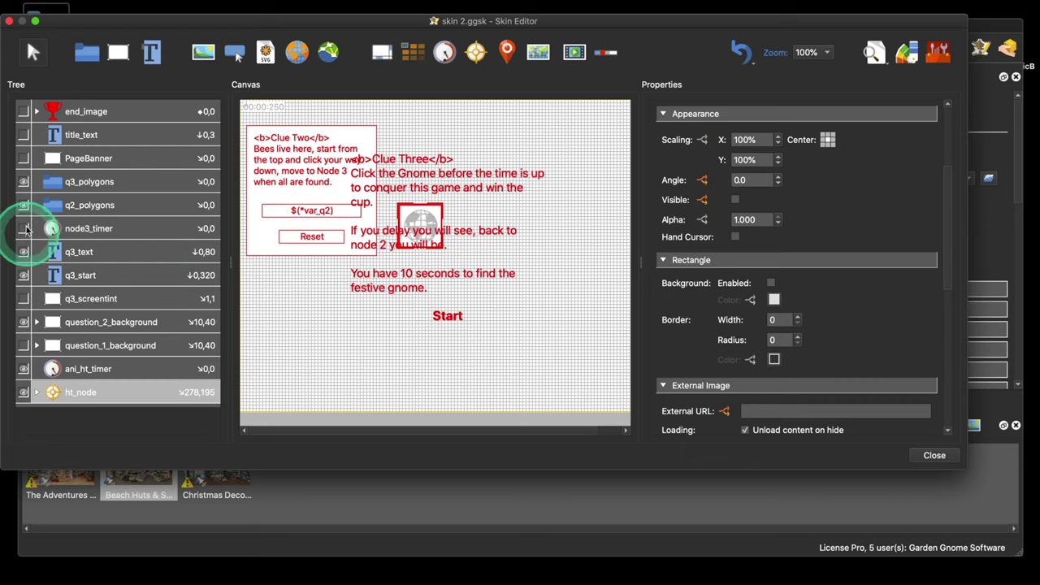
{"action": "left_click", "coordinate": [25, 228]}
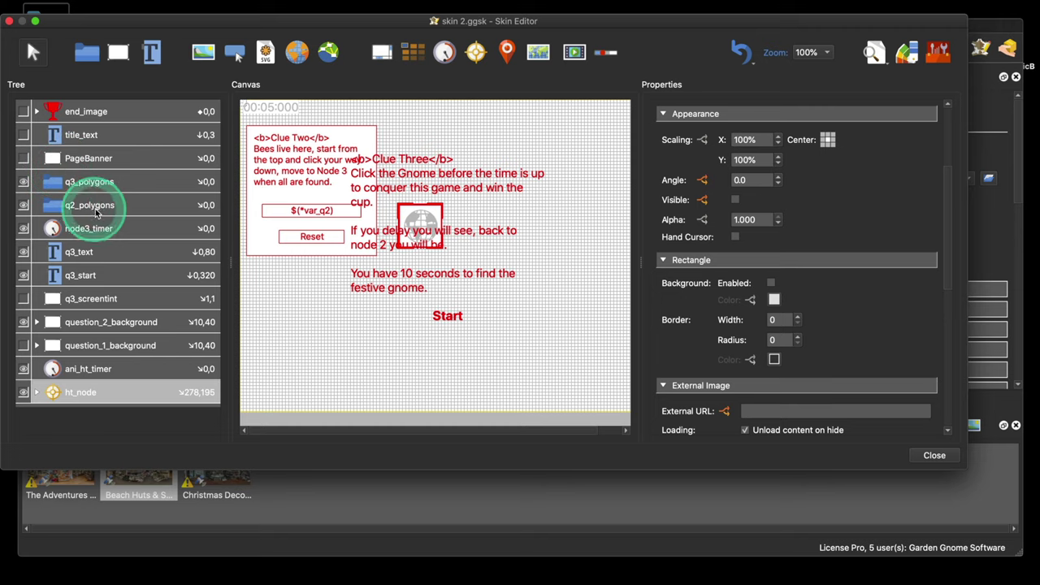
{"action": "left_click", "coordinate": [24, 322]}
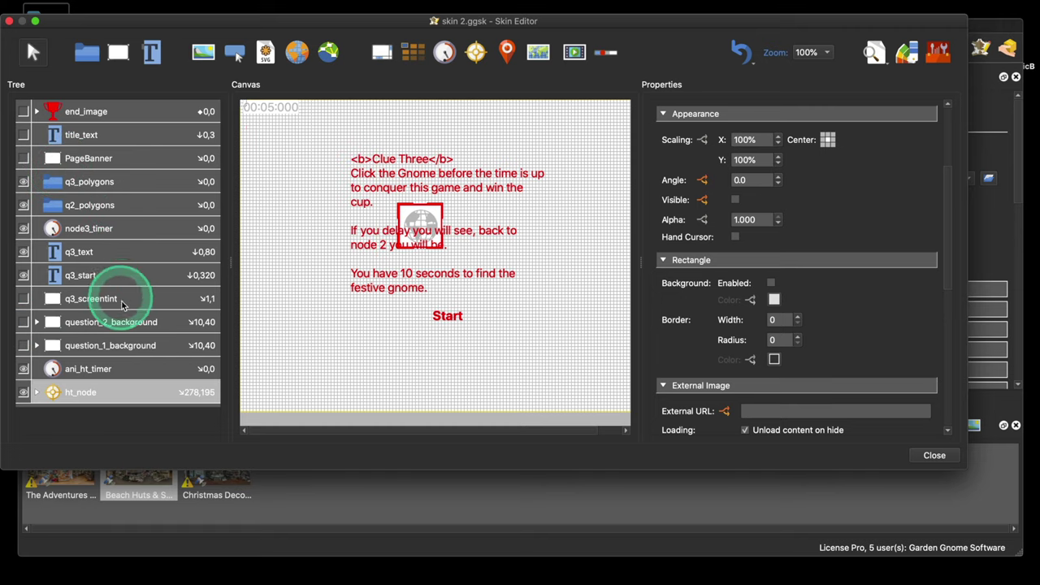
{"action": "left_click", "coordinate": [23, 299]}
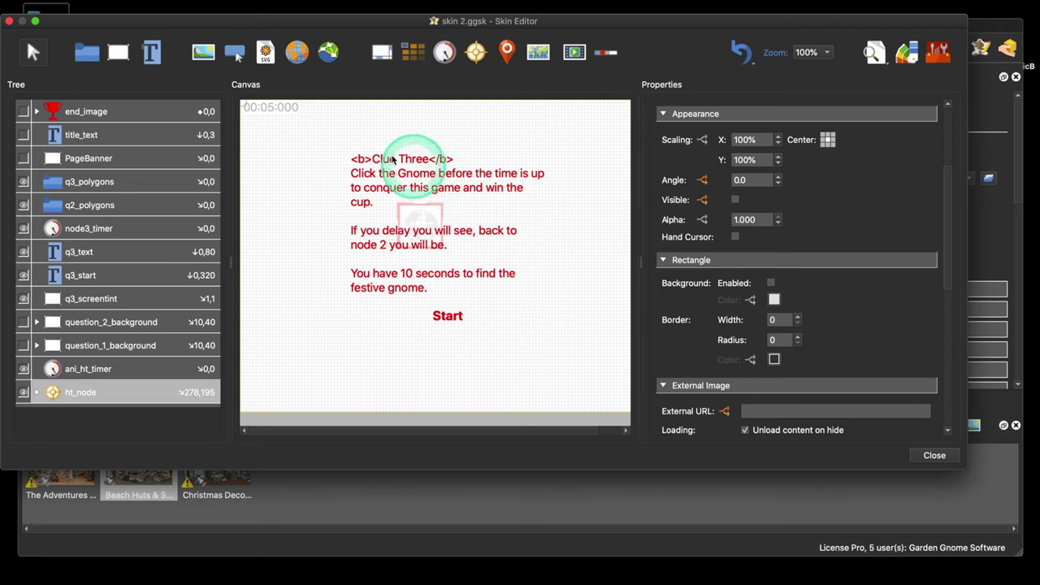
Select the Clue Three text and examine the mouse click actions of the q3_start element.
{"action": "left_click", "coordinate": [100, 255]}
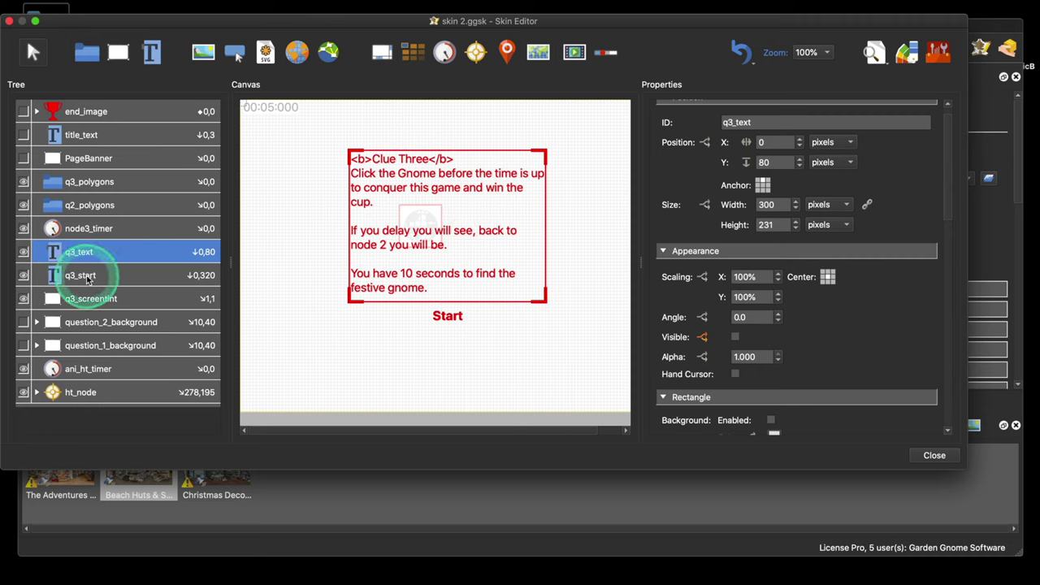
{"action": "left_click", "coordinate": [90, 276]}
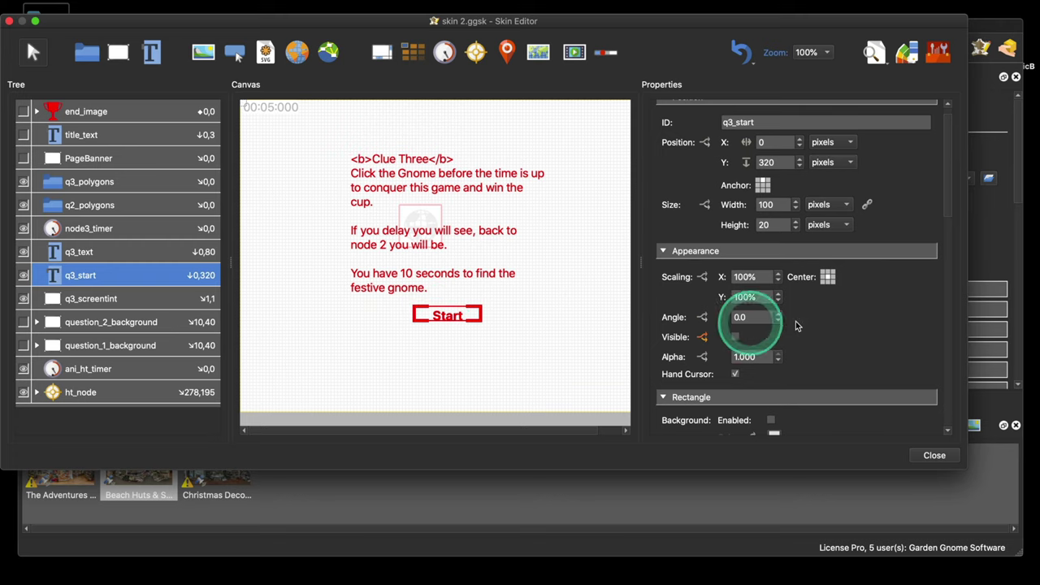
{"action": "scroll", "coordinate": [867, 321], "scroll_direction": "down", "scroll_amount": 2}
{"action": "scroll", "coordinate": [867, 321], "scroll_direction": "down", "scroll_amount": 15}
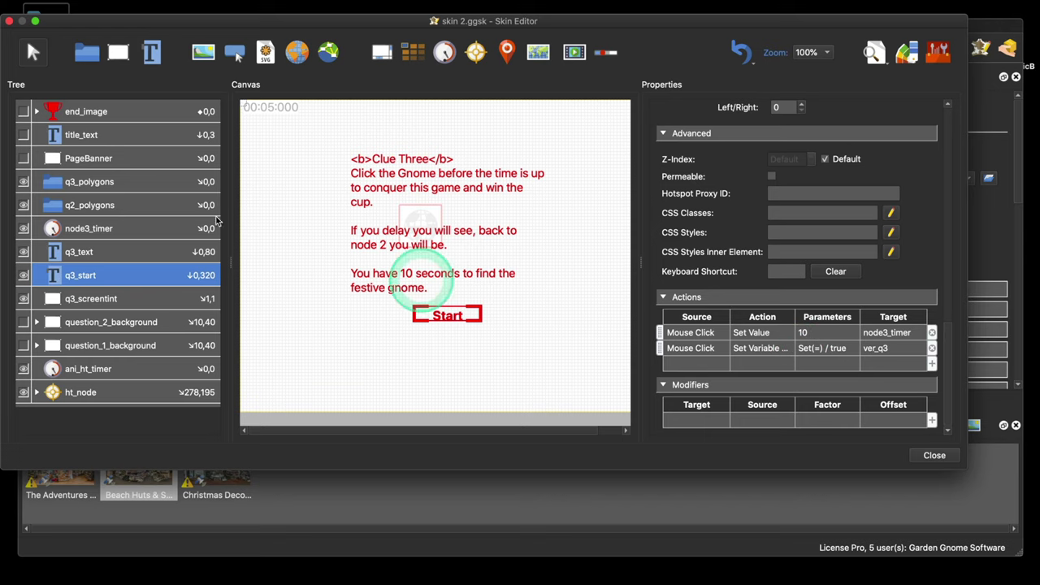
Close the Skin Editor and select the gnome's polygon hotspot on the floor of the Christmas panorama.
{"action": "left_click", "coordinate": [126, 186]}
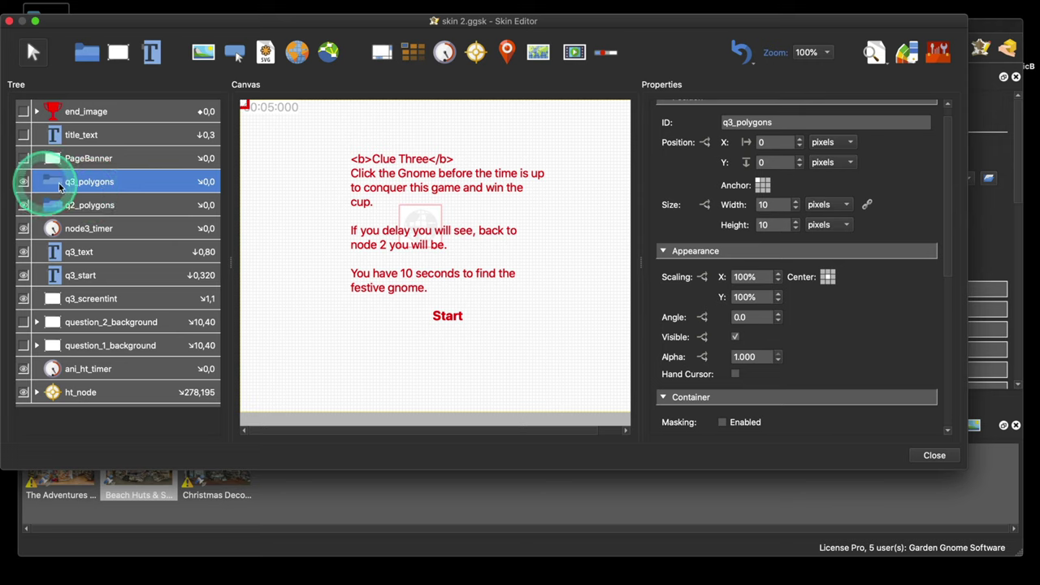
{"action": "left_click", "coordinate": [933, 456]}
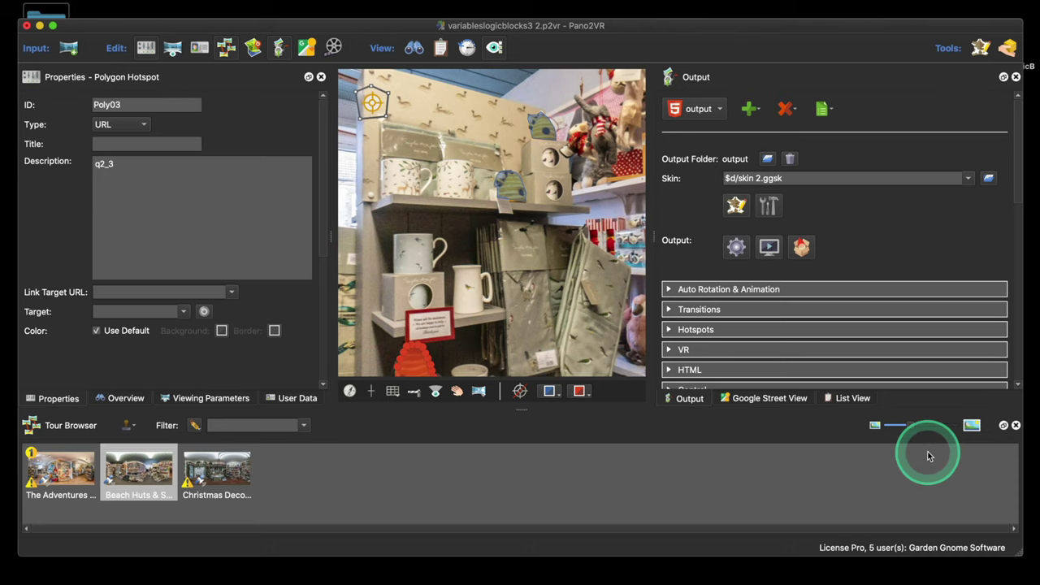
{"action": "left_click", "coordinate": [209, 465]}
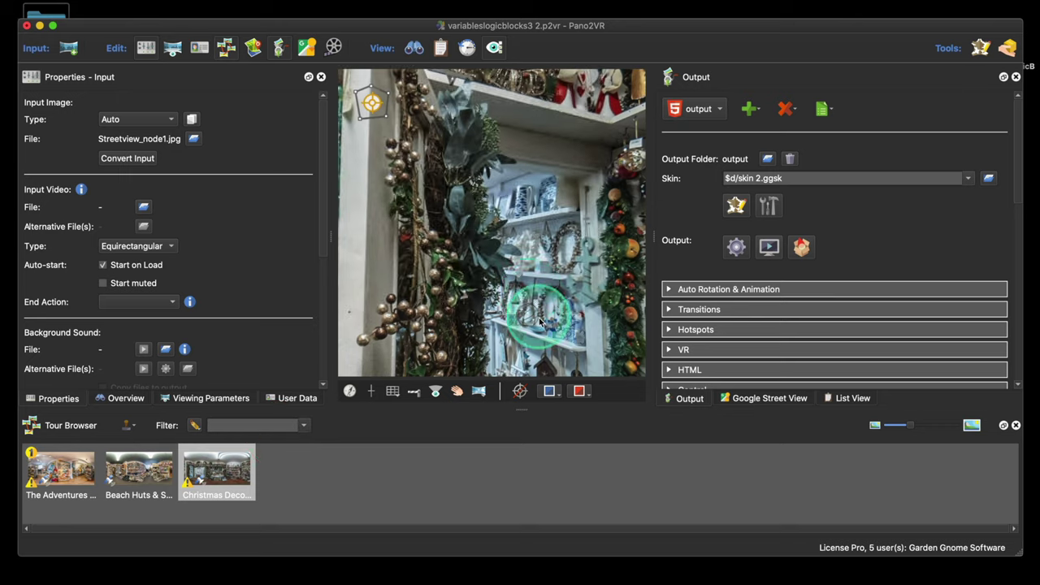
{"action": "left_click_drag", "start_coordinate": [375, 361], "coordinate": [521, 204]}
{"action": "mouse_move", "coordinate": [494, 284]}
{"action": "left_mouse_down"}
{"action": "mouse_move", "coordinate": [486, 291]}
{"action": "mouse_move", "coordinate": [489, 278]}
{"action": "left_mouse_up"}
{"action": "mouse_move", "coordinate": [491, 284]}
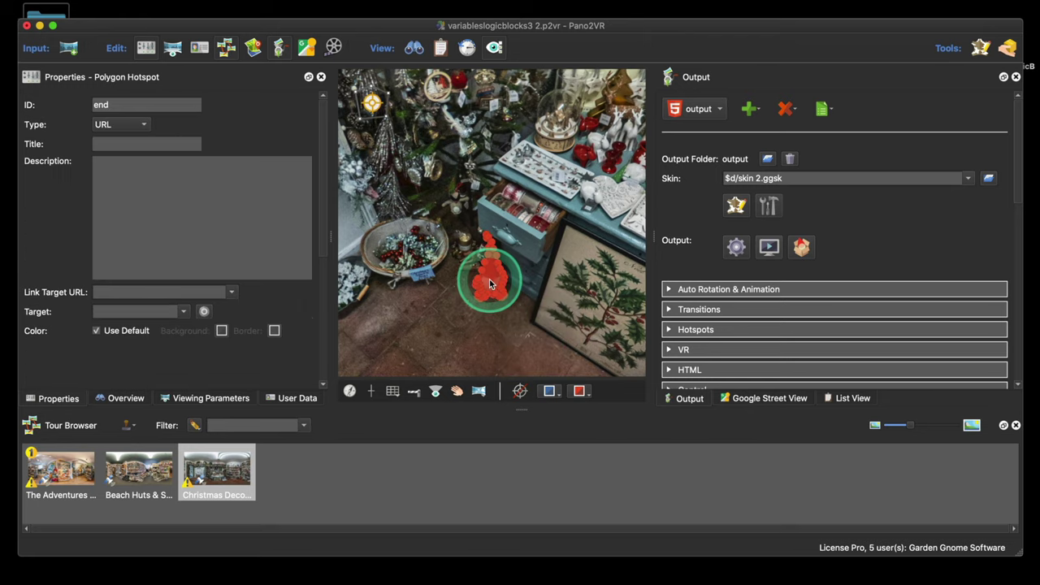
Examine the title, description and ID properties of the gnome's polygon hotspot.
{"action": "left_click", "coordinate": [107, 222]}
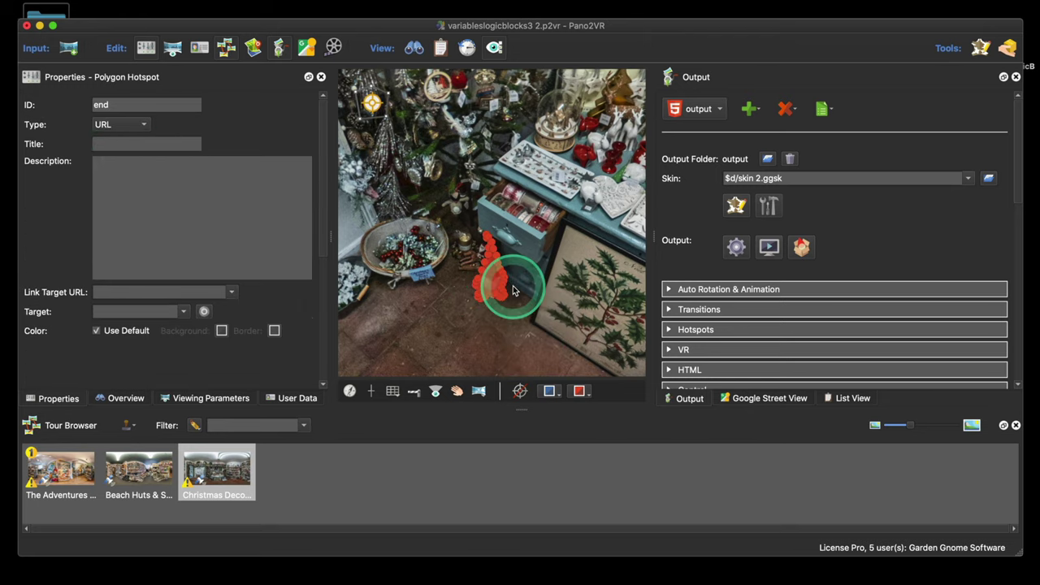
{"action": "left_click", "coordinate": [132, 150]}
{"action": "left_click", "coordinate": [142, 175]}
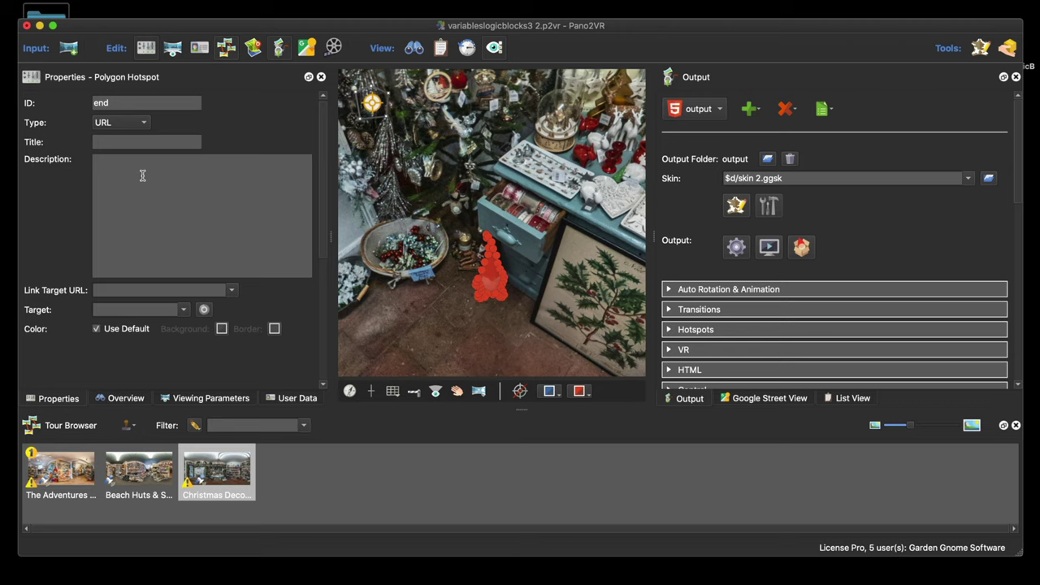
{"action": "double_click", "coordinate": [101, 102]}
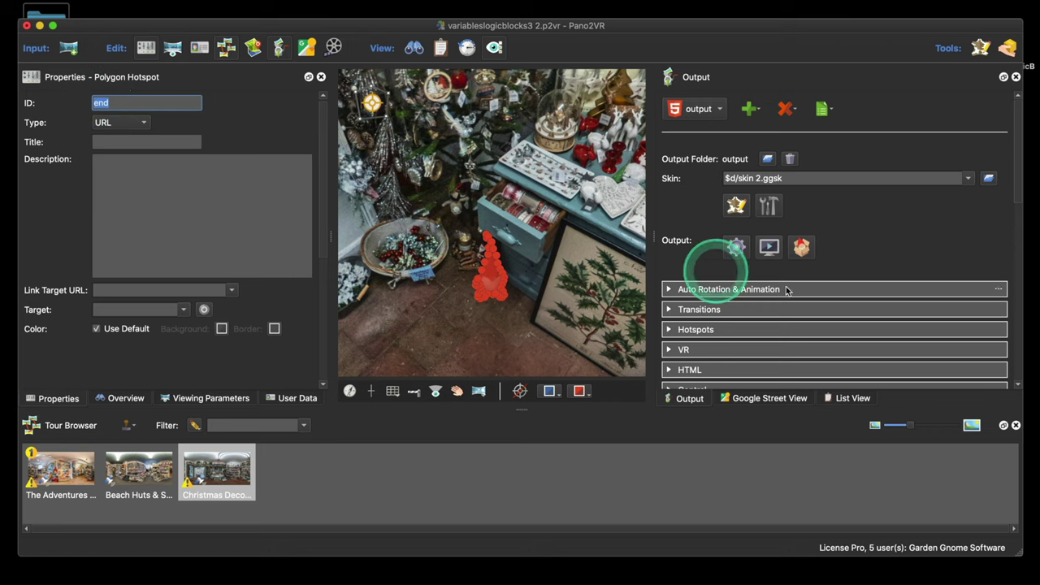
Open the skin and examine the hotspot proxy ID and mouse click actions of the q3_polygons container.
{"action": "left_click", "coordinate": [735, 206]}
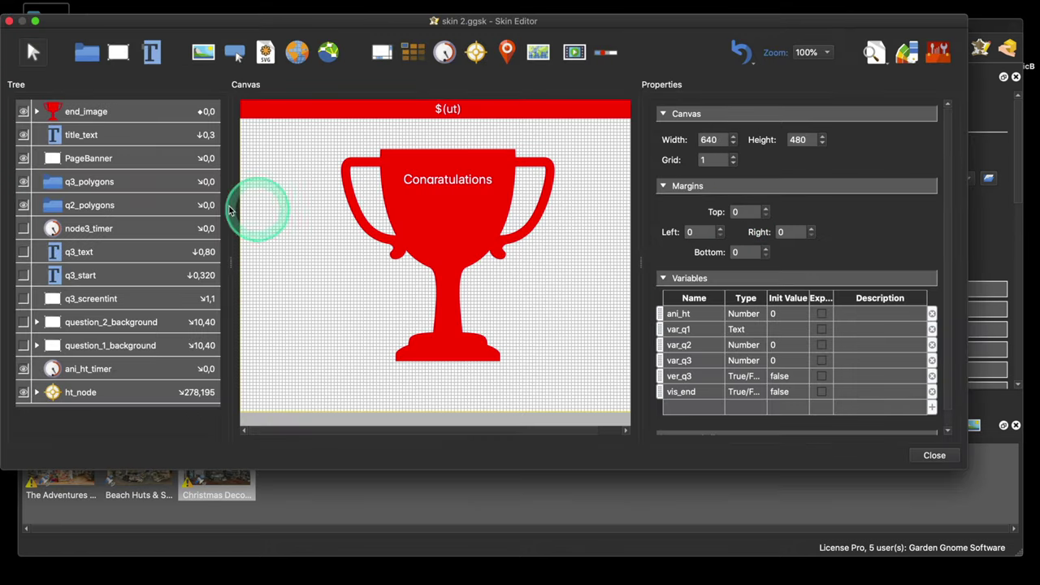
{"action": "left_click", "coordinate": [116, 188]}
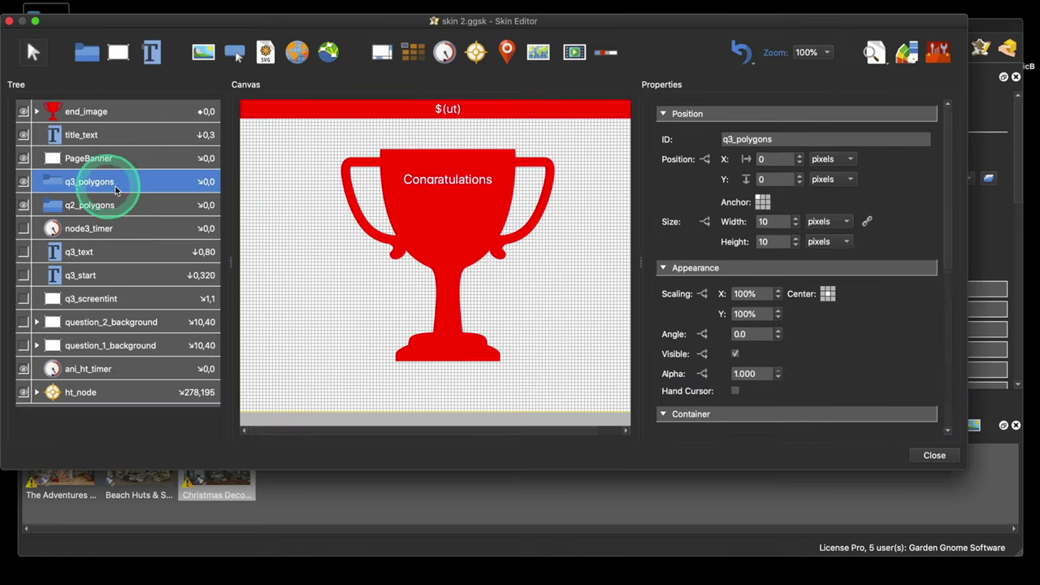
{"action": "scroll", "coordinate": [828, 325], "scroll_direction": "down", "scroll_amount": 8}
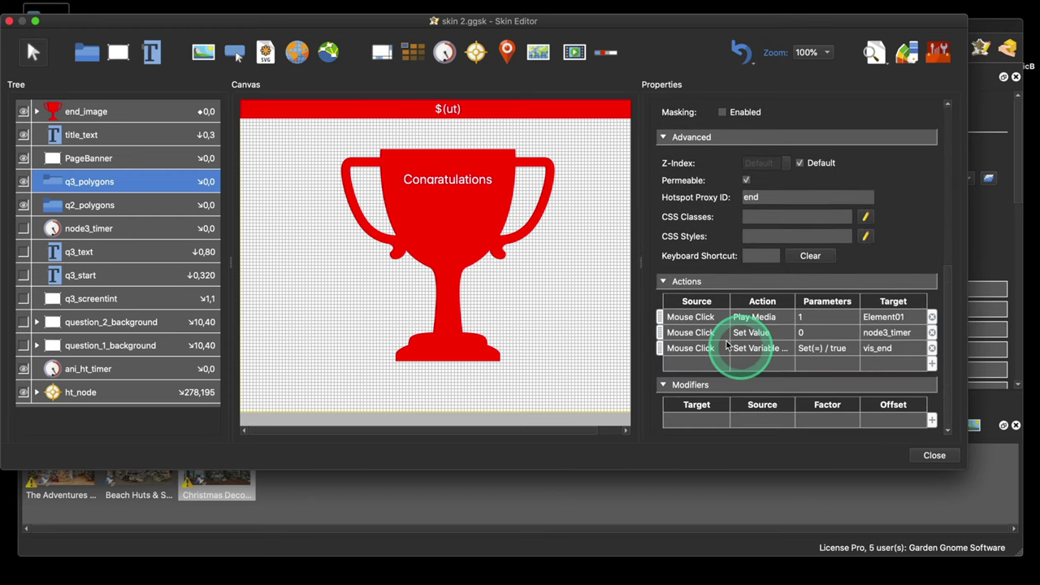
{"action": "left_click", "coordinate": [685, 330]}
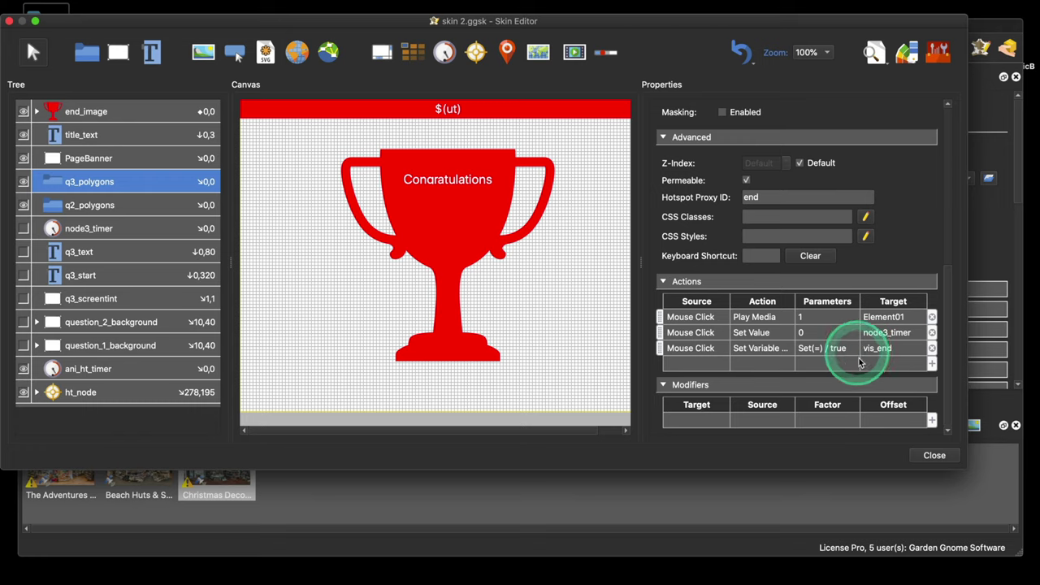
Close the Skin Editor and select the end_sound.mp3 sound element above the wreath in the Christmas panorama.
{"action": "left_click", "coordinate": [933, 453]}
{"action": "left_click_drag", "start_coordinate": [519, 195], "coordinate": [406, 317]}
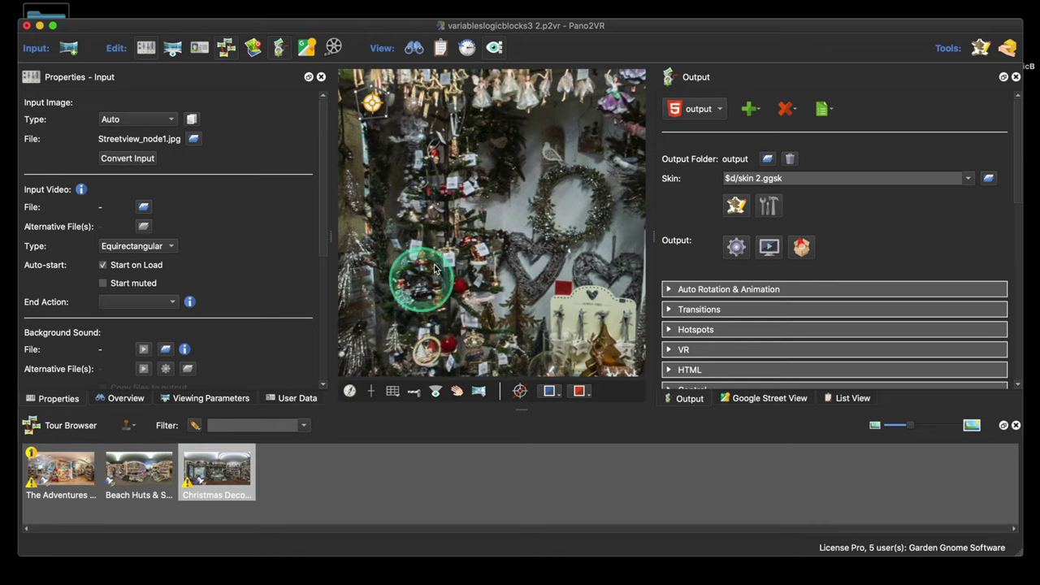
{"action": "left_click_drag", "start_coordinate": [421, 279], "coordinate": [522, 220]}
{"action": "left_click", "coordinate": [502, 191]}
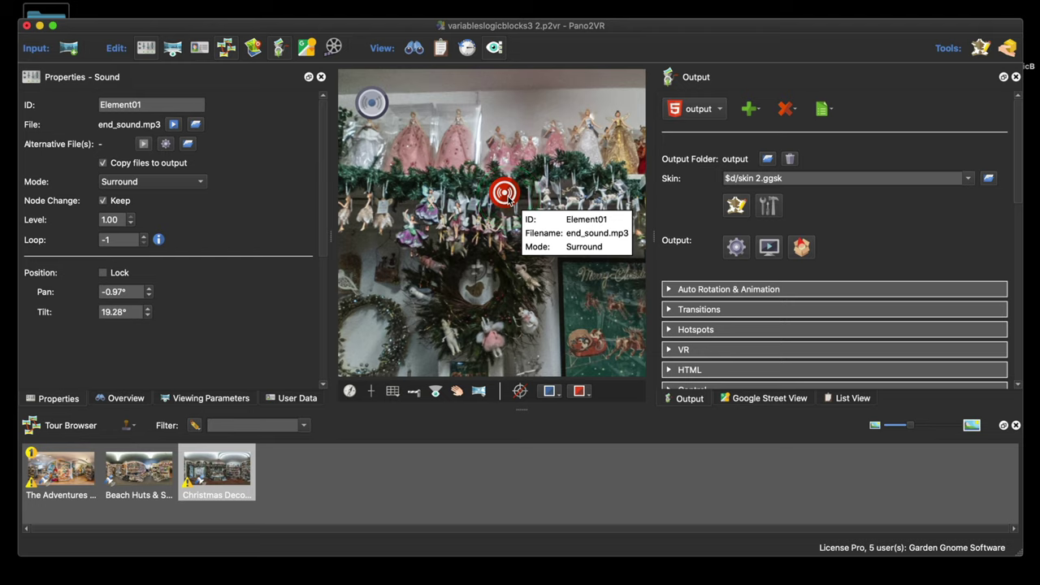
Stop the end_sound.mp3 sound from being kept on node change and reselect it in the panorama.
{"action": "left_click", "coordinate": [103, 200]}
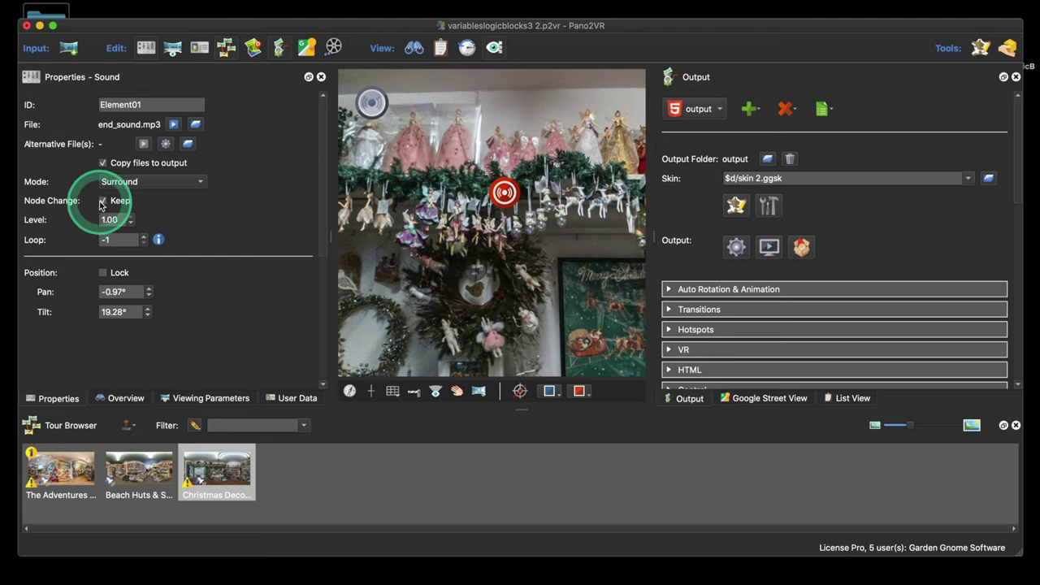
{"action": "left_click", "coordinate": [475, 288]}
{"action": "left_click", "coordinate": [505, 195]}
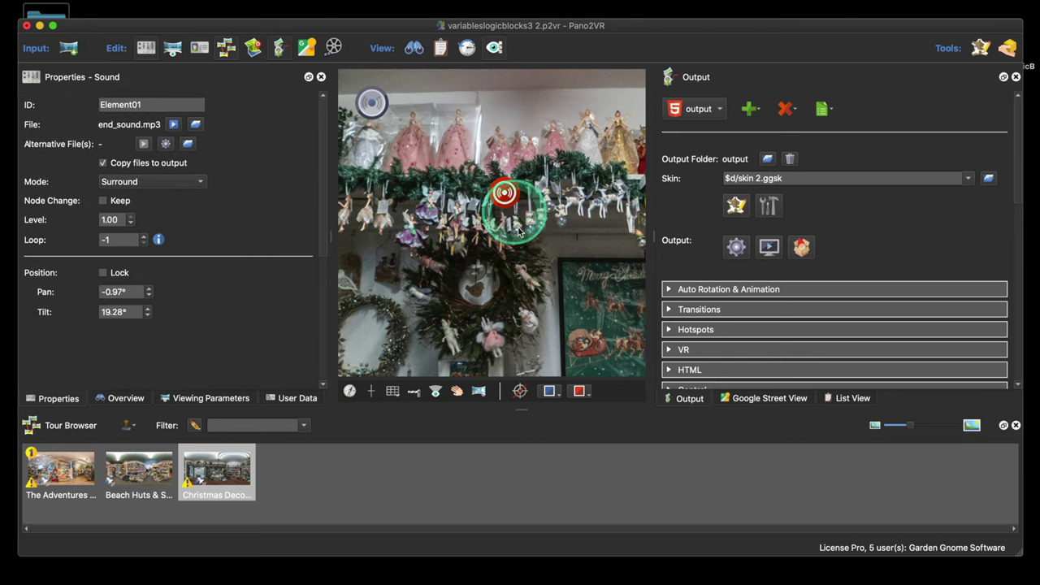
{"action": "left_click_drag", "start_coordinate": [519, 231], "coordinate": [522, 262]}
{"action": "left_click", "coordinate": [503, 209]}
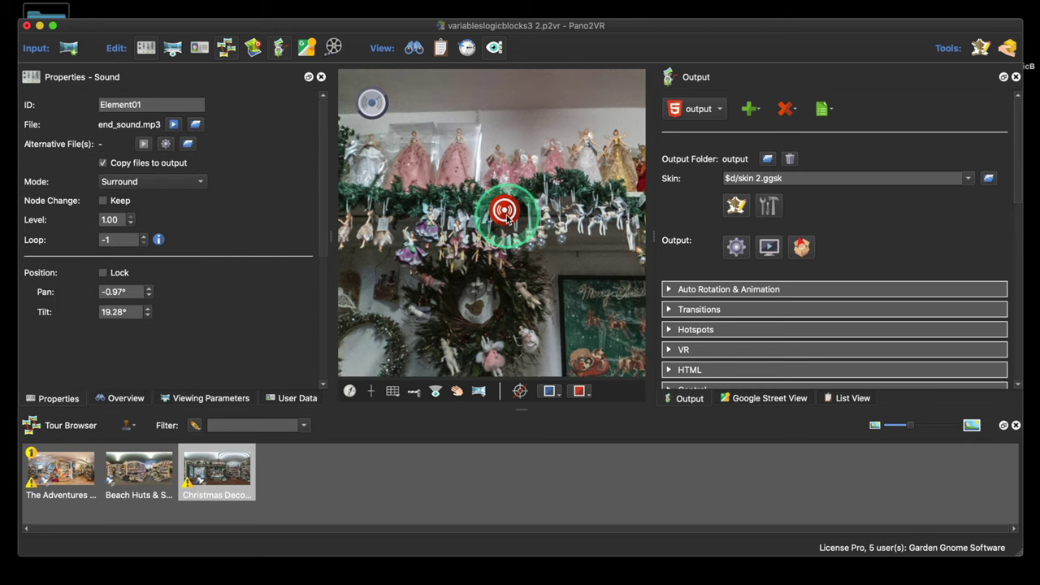
Set the end_sound.mp3 sound's mode to Static and deselect it.
{"action": "left_click", "coordinate": [148, 182]}
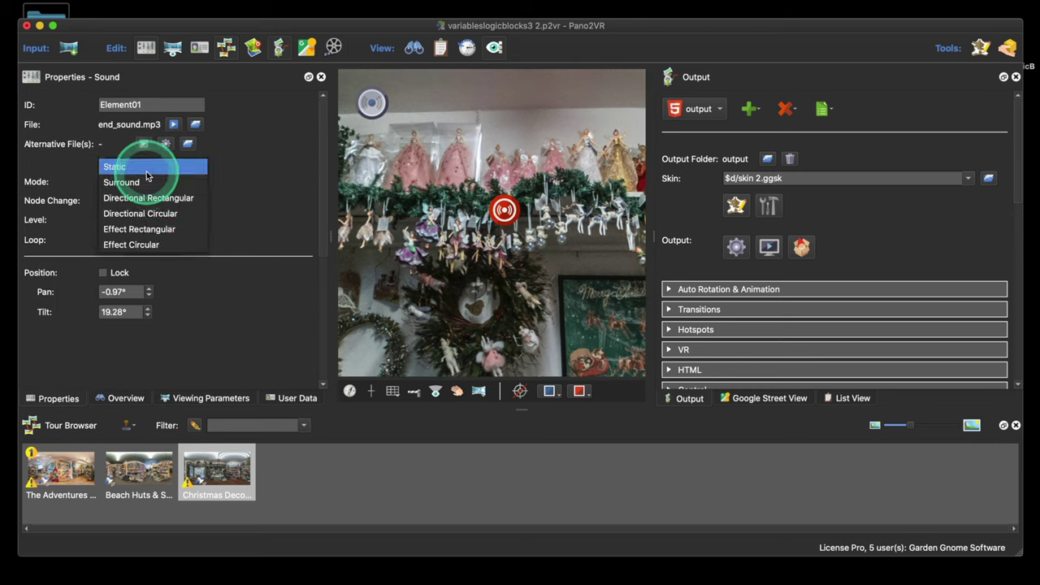
{"action": "left_click", "coordinate": [138, 164]}
{"action": "left_click", "coordinate": [529, 274]}
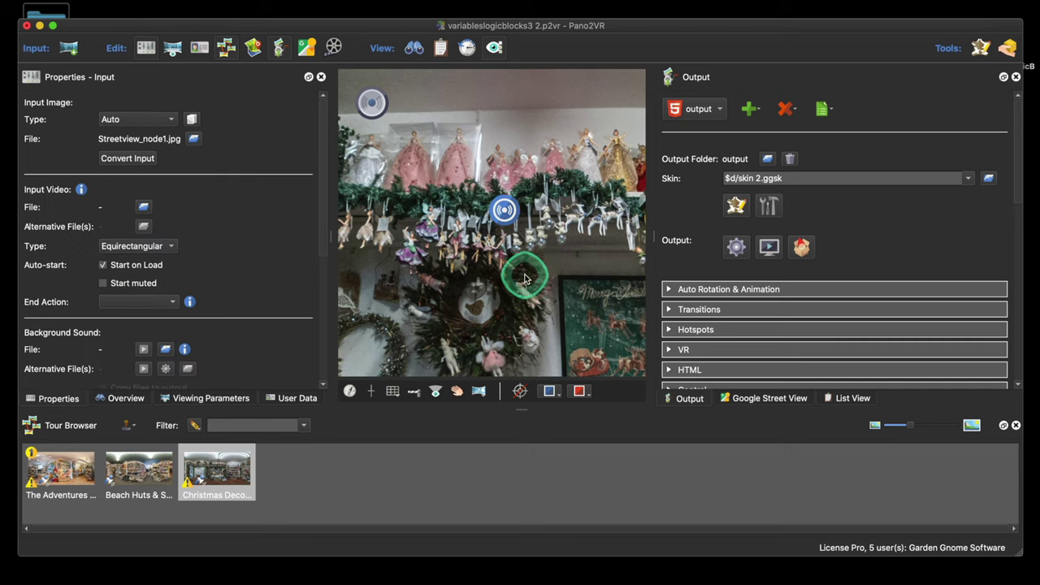
{"action": "left_click_drag", "start_coordinate": [529, 274], "coordinate": [524, 265]}
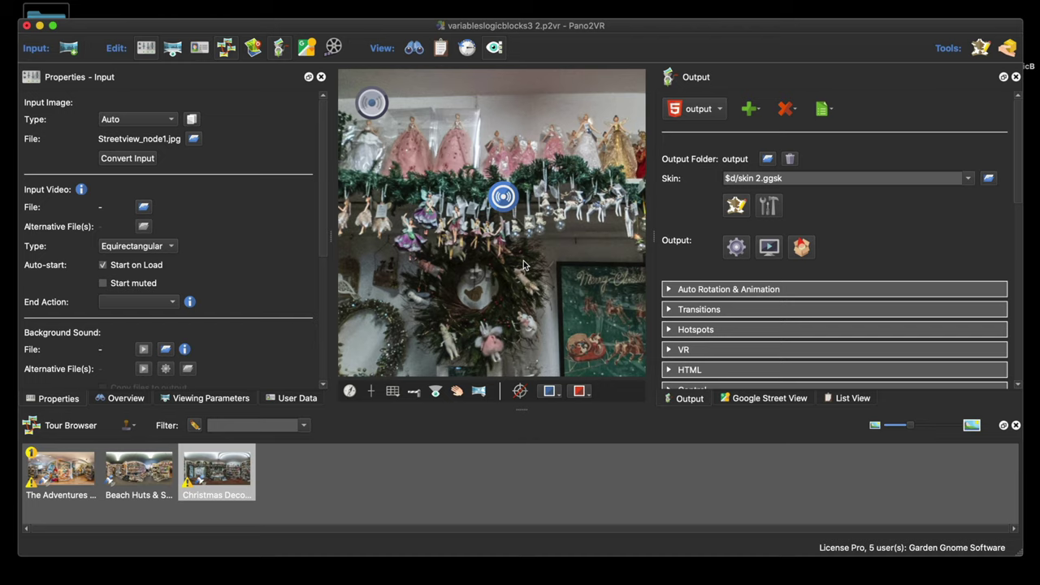
Reselect the end_sound.mp3 sound and switch its node change Keep option on and off again.
{"action": "left_click", "coordinate": [502, 196]}
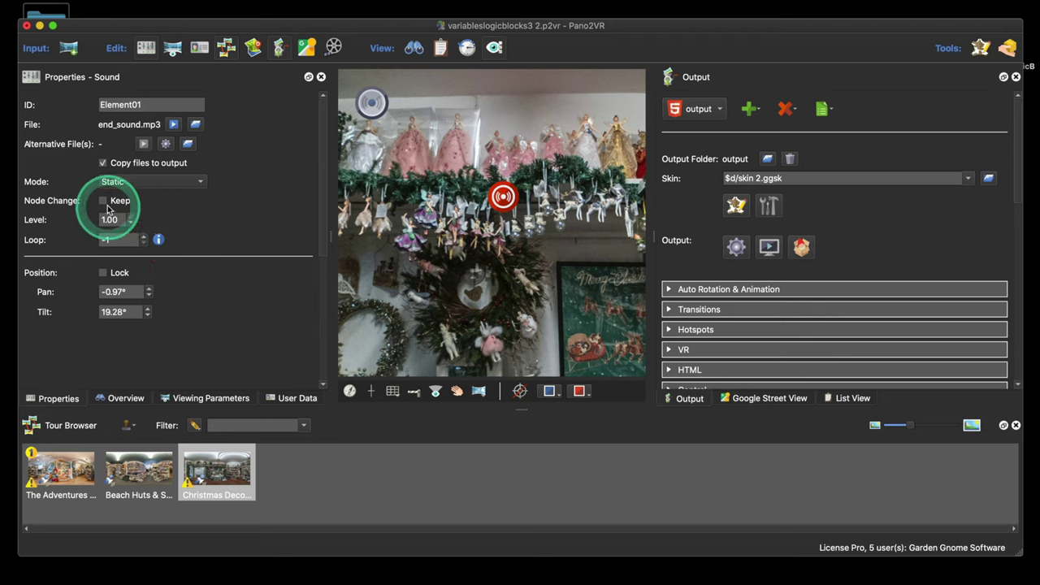
{"action": "left_click", "coordinate": [106, 203]}
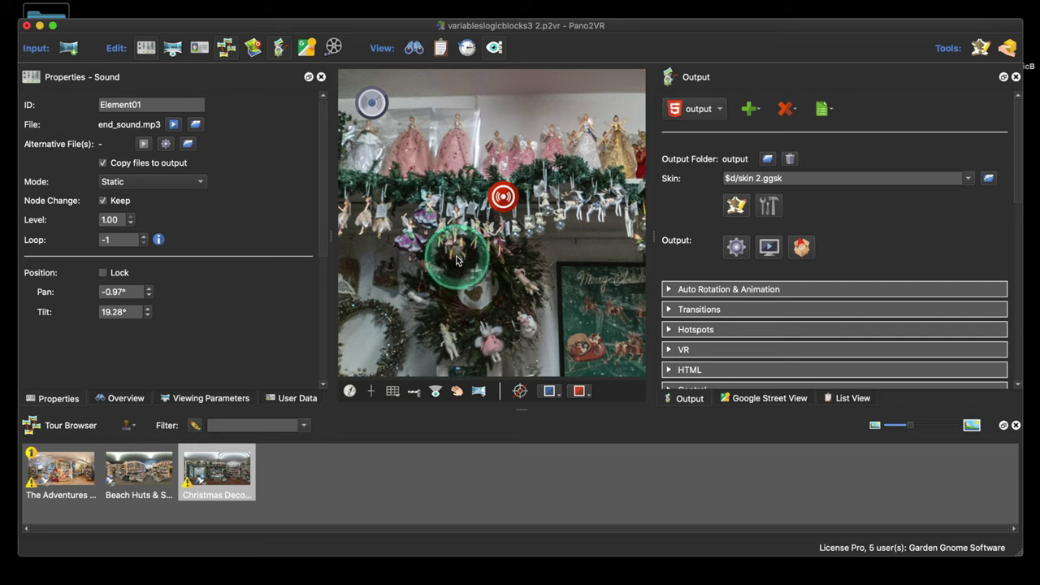
{"action": "left_click", "coordinate": [103, 200]}
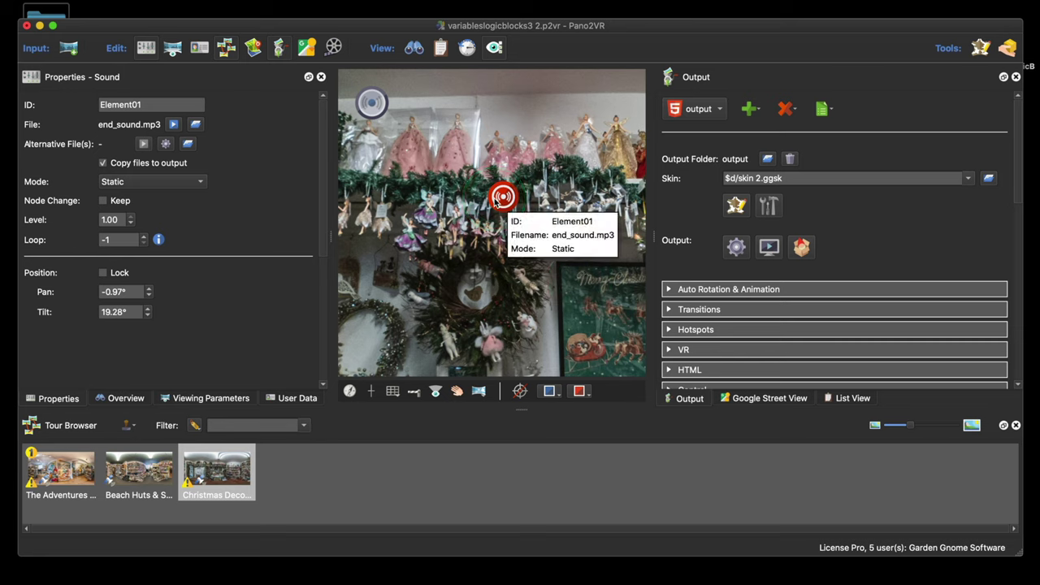
Reopen the skin and examine node3_timer's timer settings and its Deactivate action, cancelling the action settings.
{"action": "left_click", "coordinate": [737, 249]}
{"action": "left_click", "coordinate": [551, 301]}
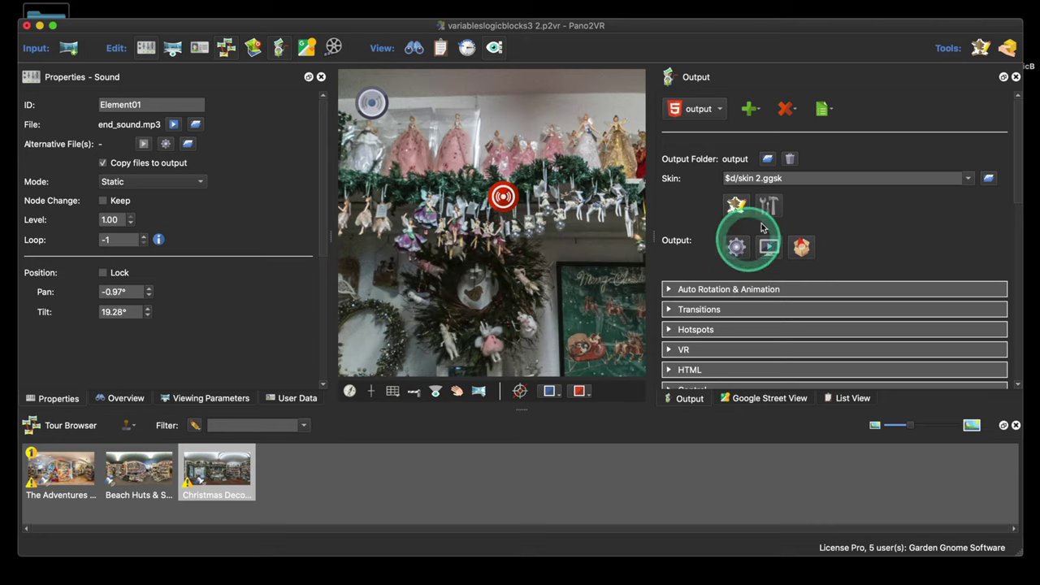
{"action": "left_click", "coordinate": [742, 208]}
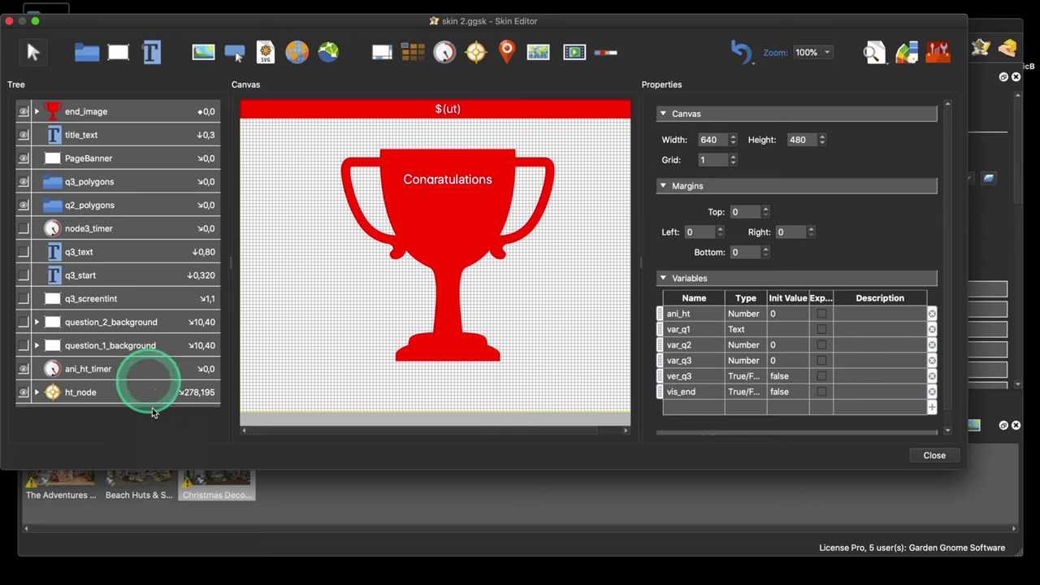
{"action": "left_click", "coordinate": [121, 229]}
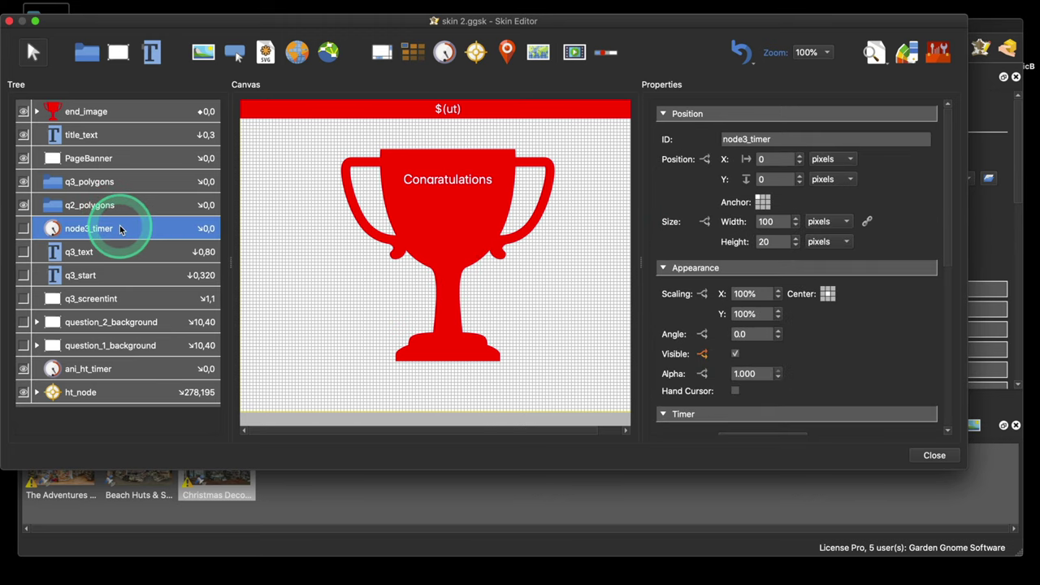
{"action": "scroll", "coordinate": [792, 310], "scroll_direction": "down", "scroll_amount": 10}
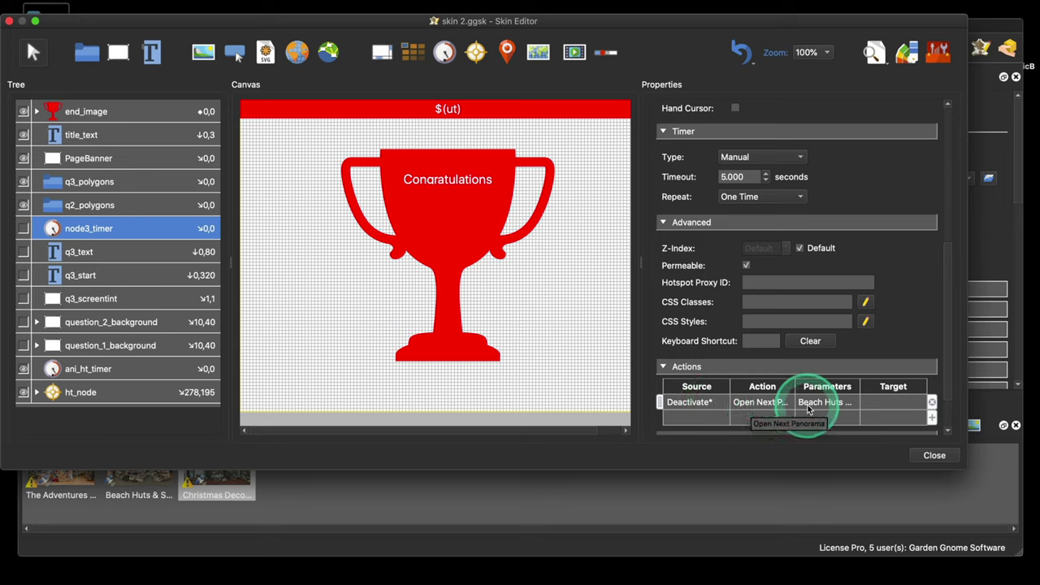
{"action": "left_click", "coordinate": [713, 405]}
{"action": "double_click", "coordinate": [714, 406]}
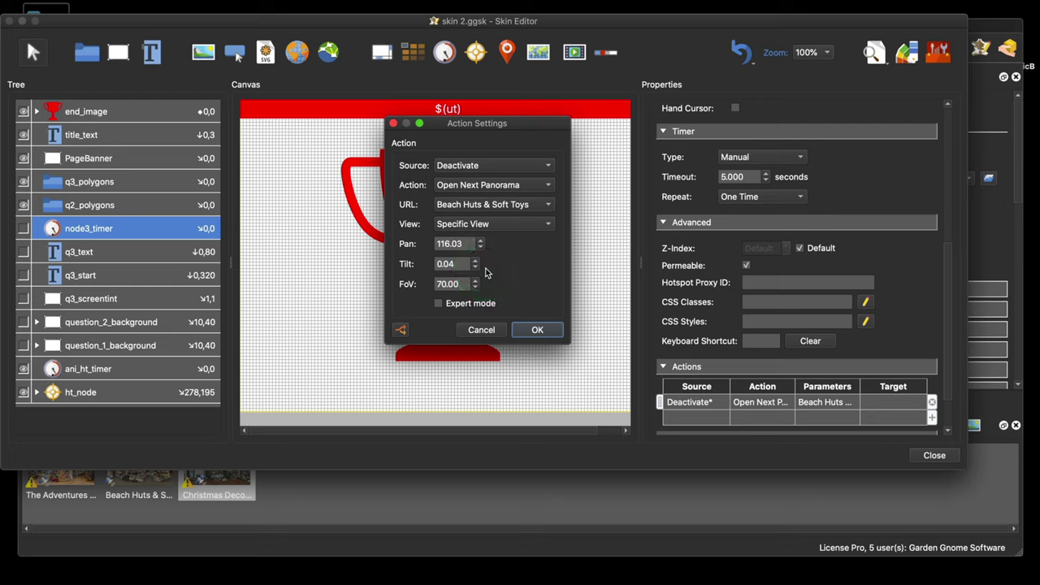
{"action": "left_click", "coordinate": [481, 330]}
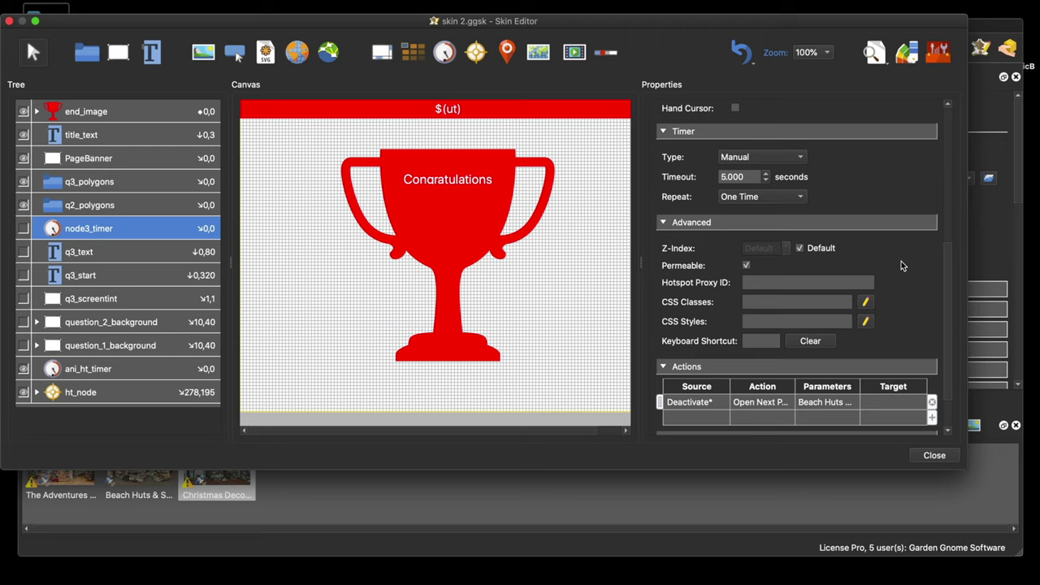
Examine the logic block that uses the vis_end variable to filter node3_timer's Open Next Panorama action.
{"action": "left_click_drag", "start_coordinate": [668, 406], "coordinate": [772, 404]}
{"action": "double_click", "coordinate": [684, 403]}
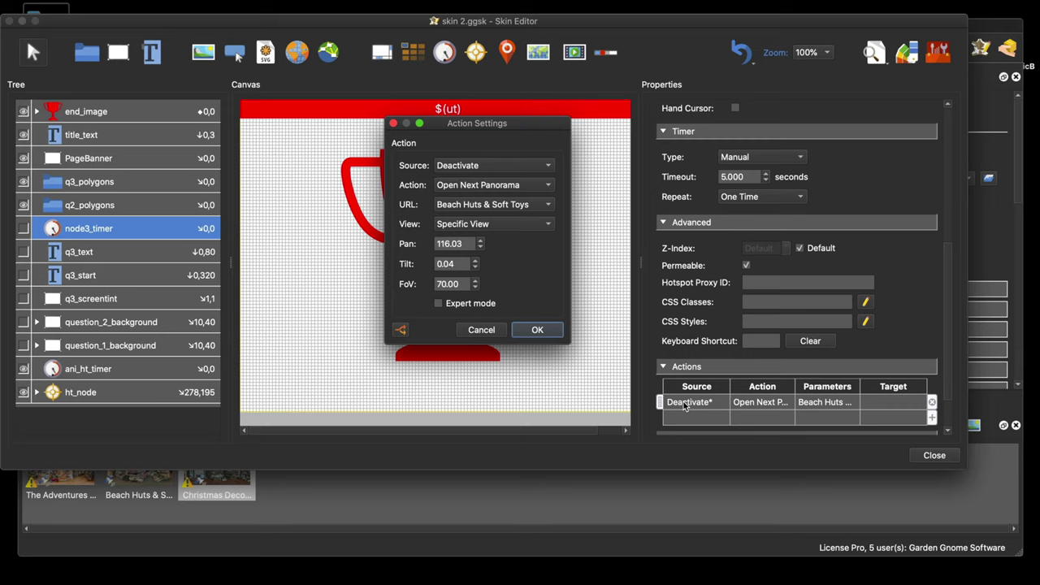
{"action": "left_click", "coordinate": [400, 329]}
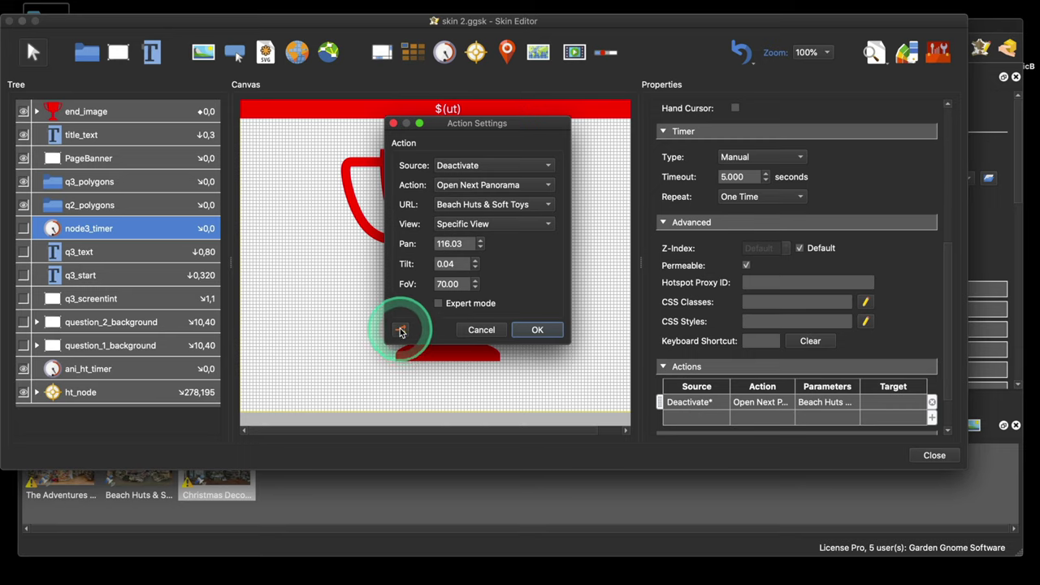
{"action": "left_click_drag", "start_coordinate": [450, 178], "coordinate": [217, 83]}
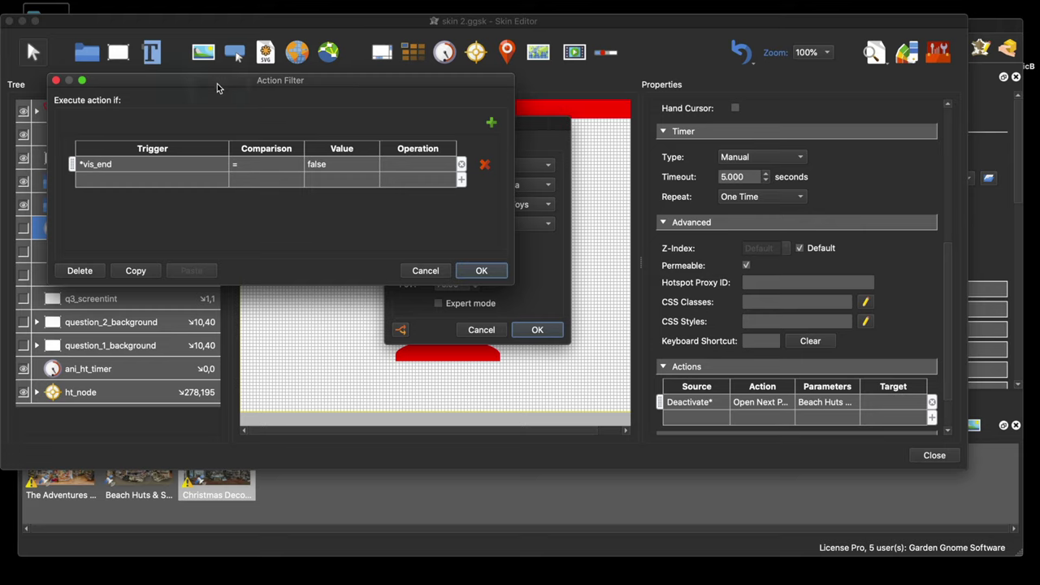
{"action": "mouse_move", "coordinate": [202, 167]}
{"action": "left_mouse_down"}
{"action": "mouse_move", "coordinate": [92, 173]}
{"action": "mouse_move", "coordinate": [327, 170]}
{"action": "left_mouse_up"}
{"action": "left_click", "coordinate": [327, 171]}
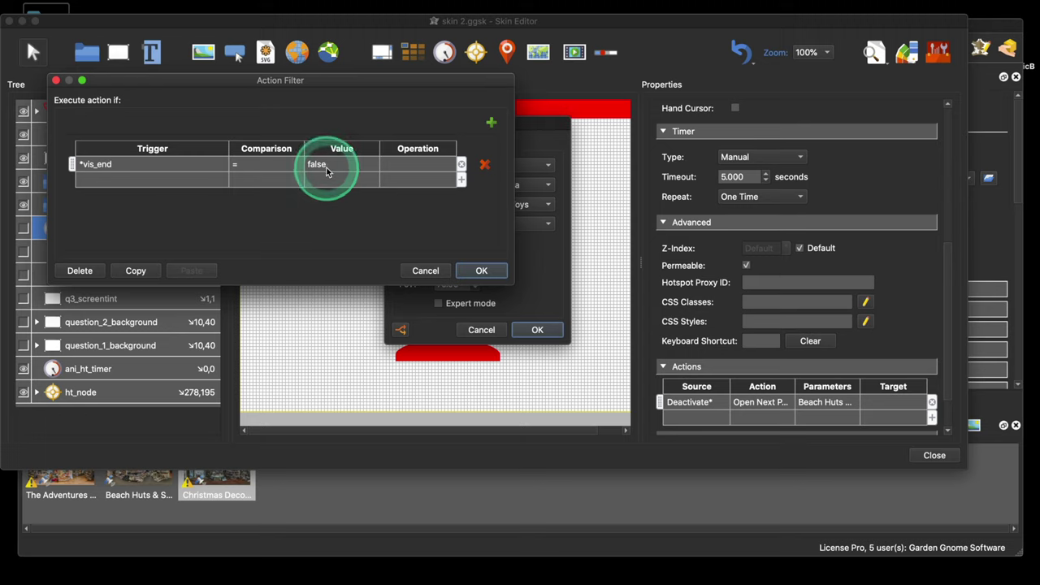
{"action": "left_click_drag", "start_coordinate": [327, 170], "coordinate": [327, 175]}
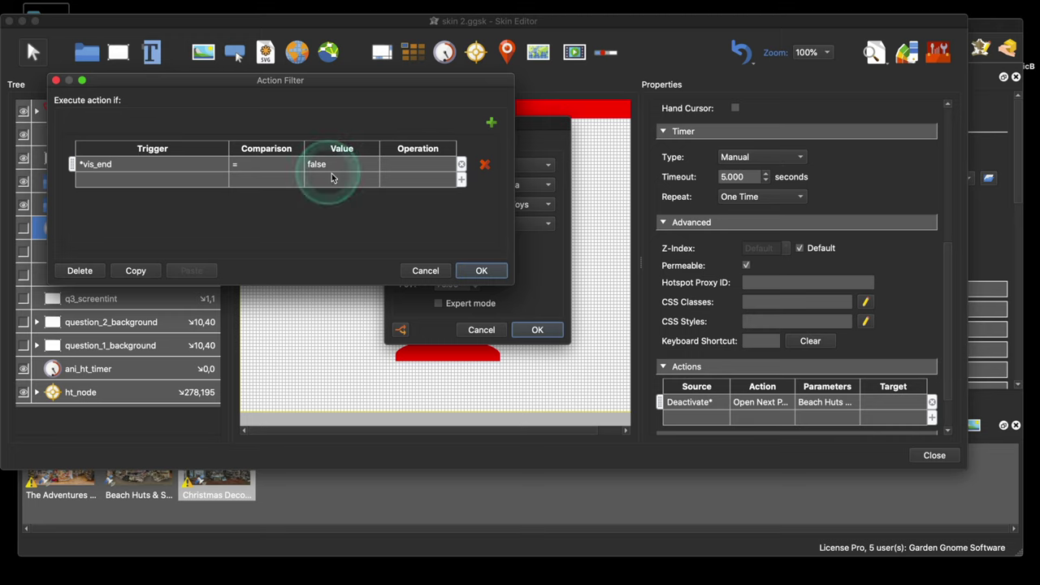
{"action": "left_click", "coordinate": [481, 271]}
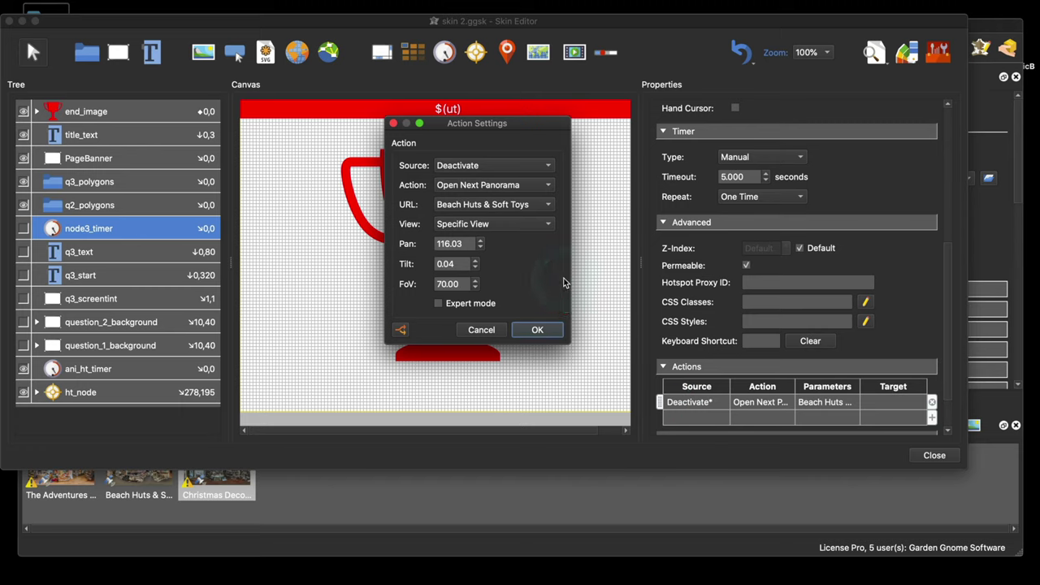
{"action": "left_click", "coordinate": [400, 329]}
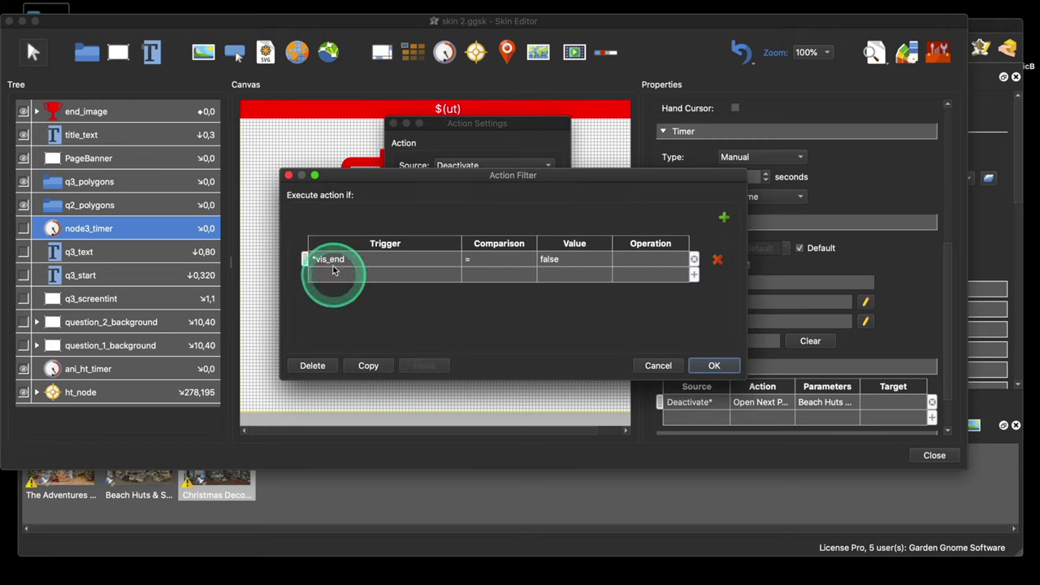
{"action": "left_click", "coordinate": [658, 366]}
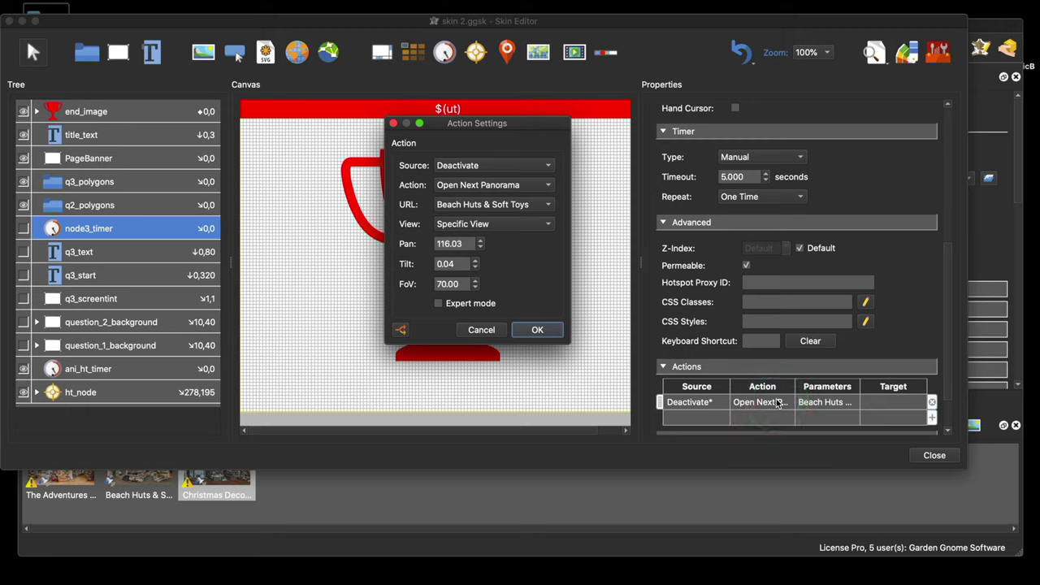
{"action": "left_click", "coordinate": [400, 329]}
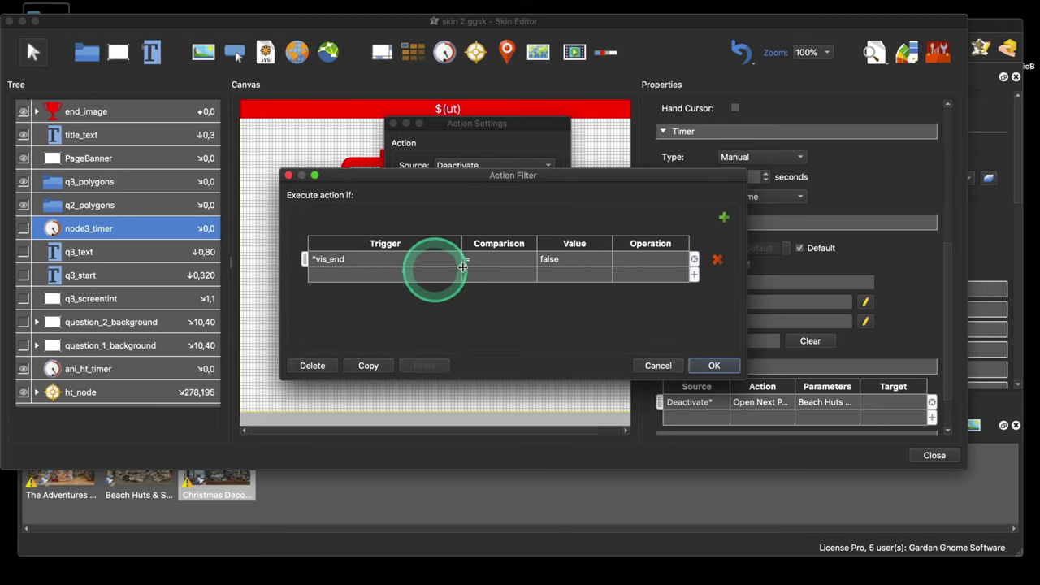
{"action": "left_click", "coordinate": [657, 366]}
{"action": "mouse_move", "coordinate": [525, 335]}
{"action": "left_mouse_down"}
{"action": "mouse_move", "coordinate": [375, 339]}
{"action": "mouse_move", "coordinate": [619, 379]}
{"action": "mouse_move", "coordinate": [747, 418]}
{"action": "mouse_move", "coordinate": [738, 428]}
{"action": "mouse_move", "coordinate": [715, 399]}
{"action": "mouse_move", "coordinate": [689, 395]}
{"action": "mouse_move", "coordinate": [727, 408]}
{"action": "mouse_move", "coordinate": [680, 409]}
{"action": "mouse_move", "coordinate": [804, 402]}
{"action": "mouse_move", "coordinate": [713, 403]}
{"action": "mouse_move", "coordinate": [703, 418]}
{"action": "mouse_move", "coordinate": [704, 403]}
{"action": "left_mouse_up"}
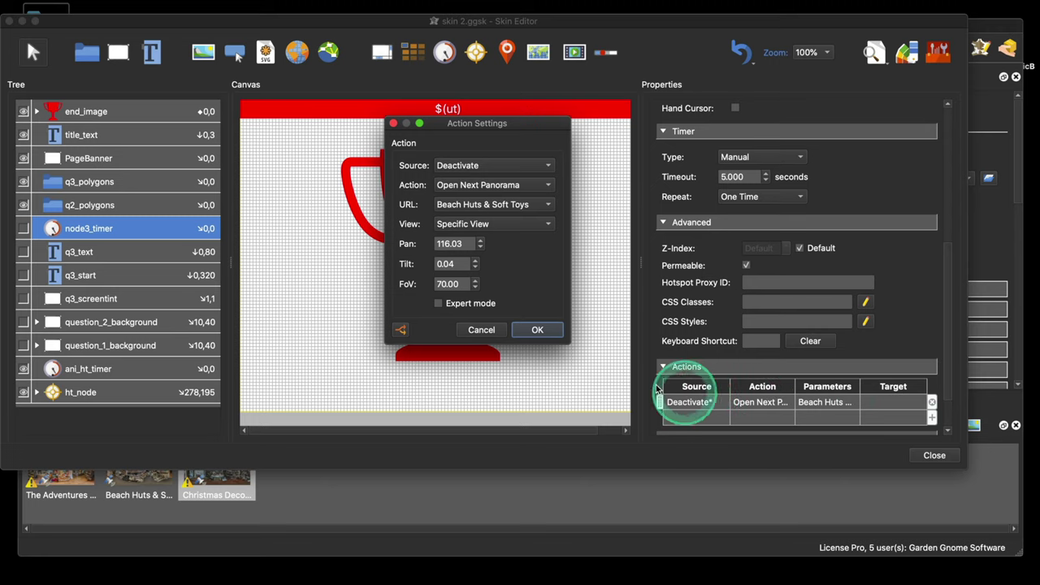
Accept the timer's action settings and close the Skin Editor, saving the skin changes.
{"action": "left_click", "coordinate": [537, 329]}
{"action": "left_click", "coordinate": [935, 455]}
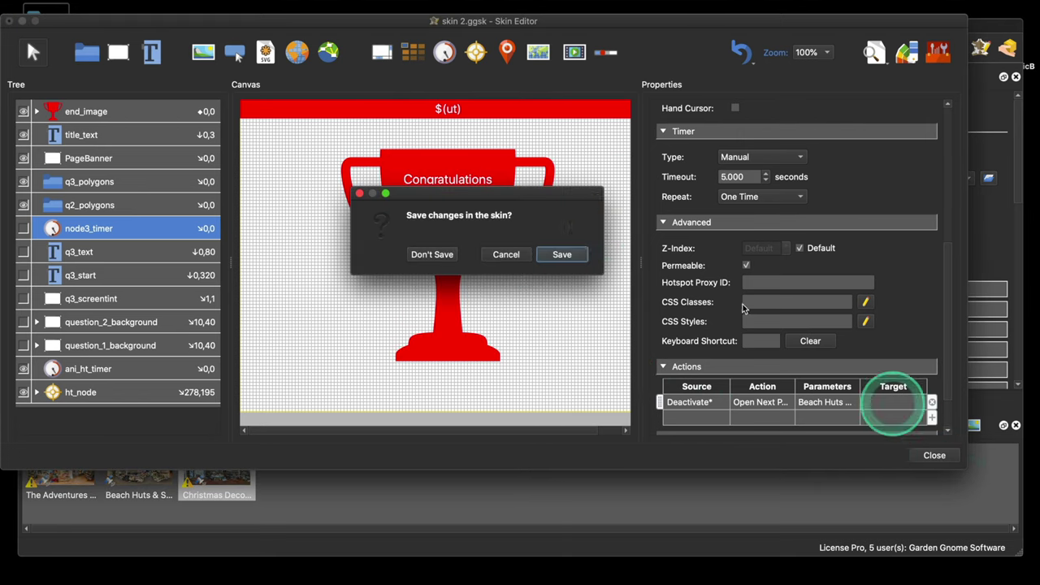
{"action": "left_click", "coordinate": [575, 251]}
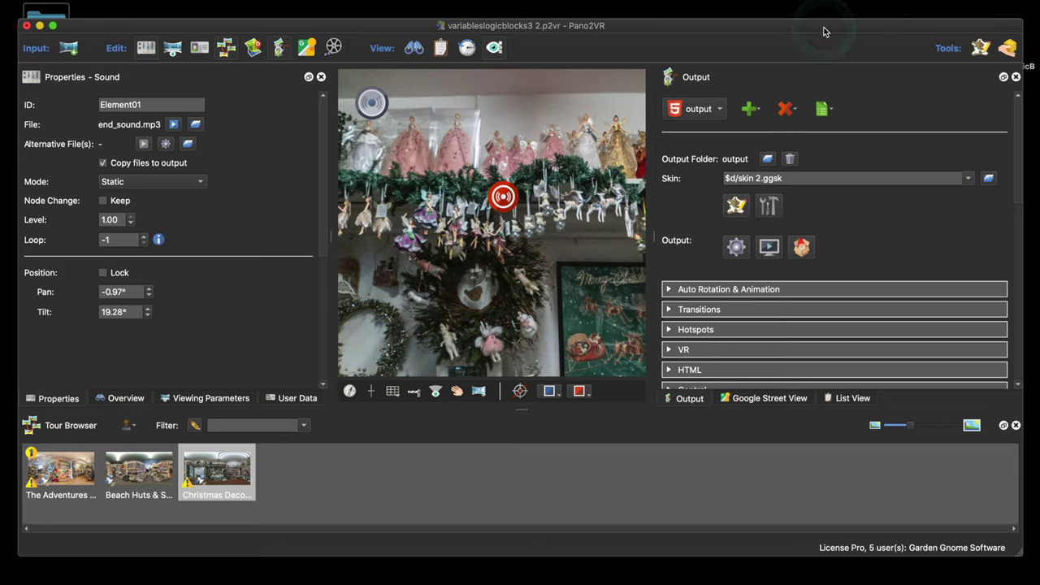
Minimize the project window and move the VariablesLogicBlocks3 folder window higher on the desktop.
{"action": "left_click", "coordinate": [40, 27]}
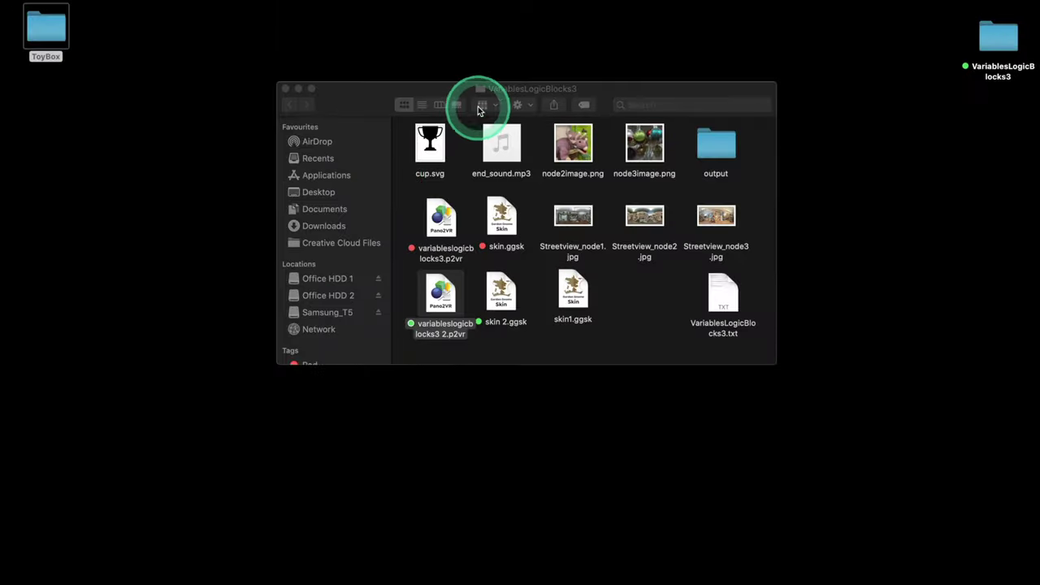
{"action": "left_click_drag", "start_coordinate": [455, 92], "coordinate": [447, 53]}
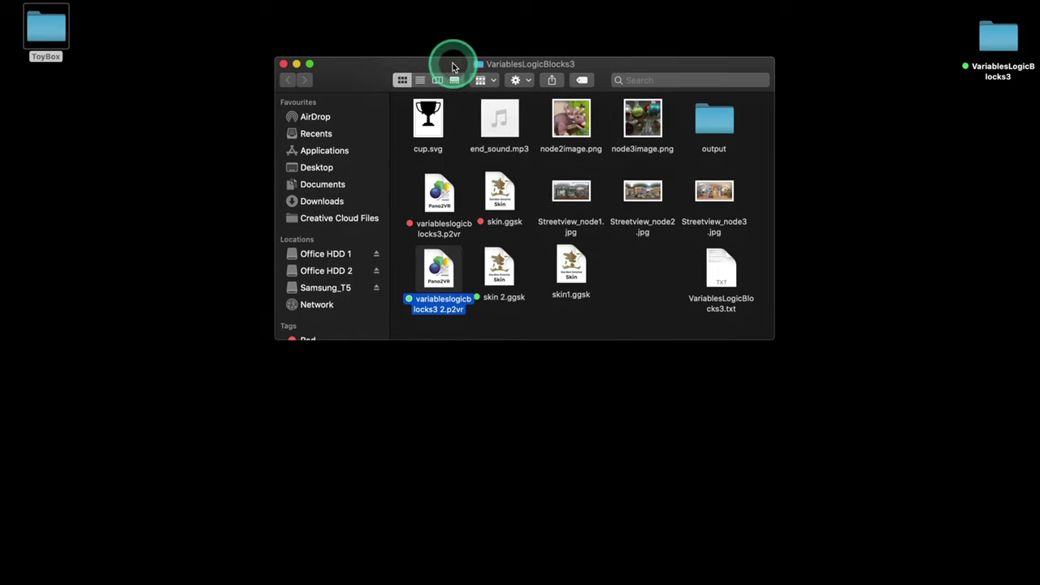
Restore the variableslogicblocks3 2.p2vr project window, set the output skin to $d/skin1.ggsk and open it in the Skin Editor.
{"action": "double_click", "coordinate": [438, 281]}
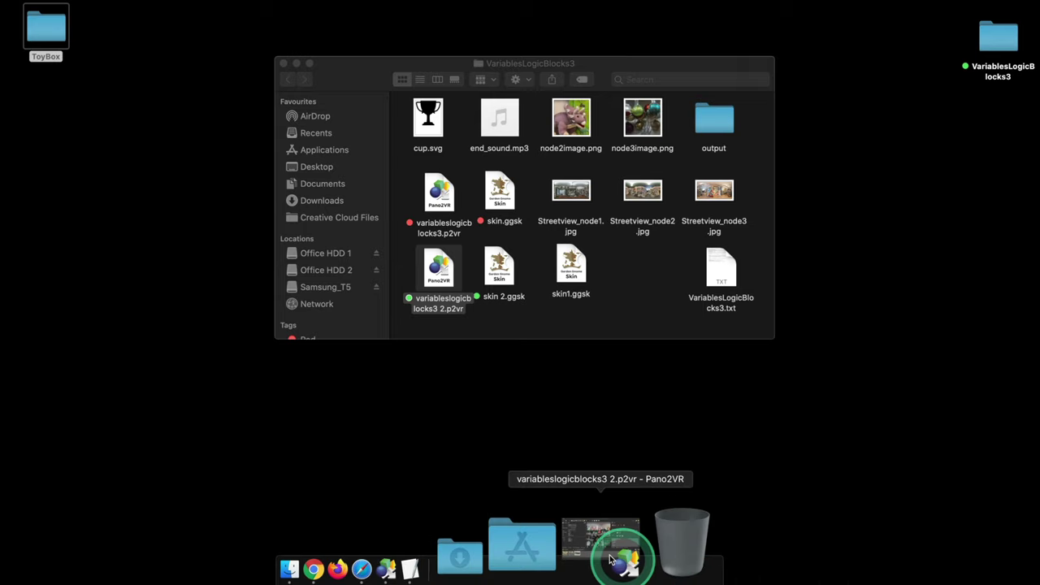
{"action": "left_click", "coordinate": [611, 549]}
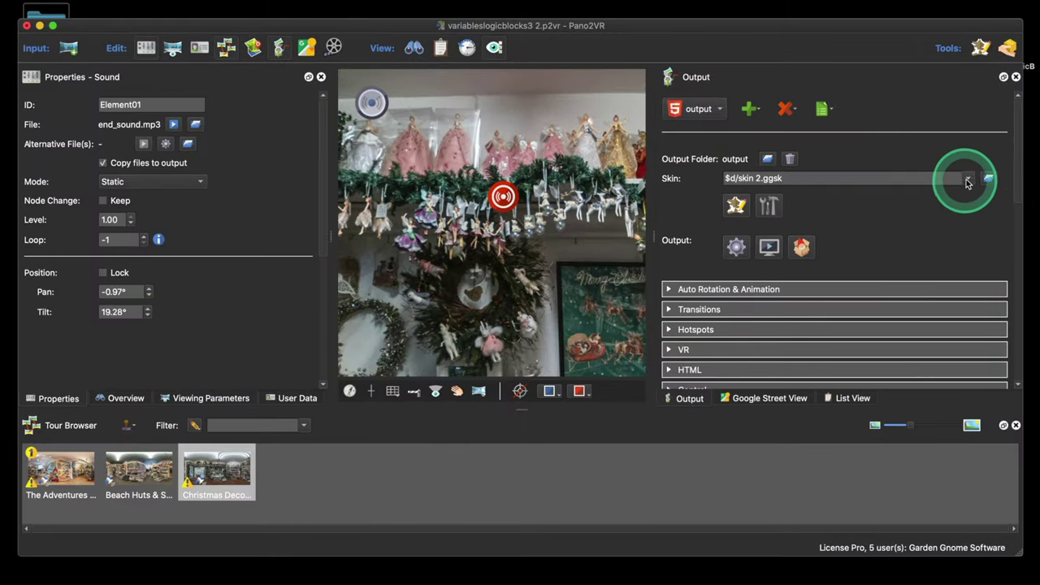
{"action": "left_click", "coordinate": [945, 178]}
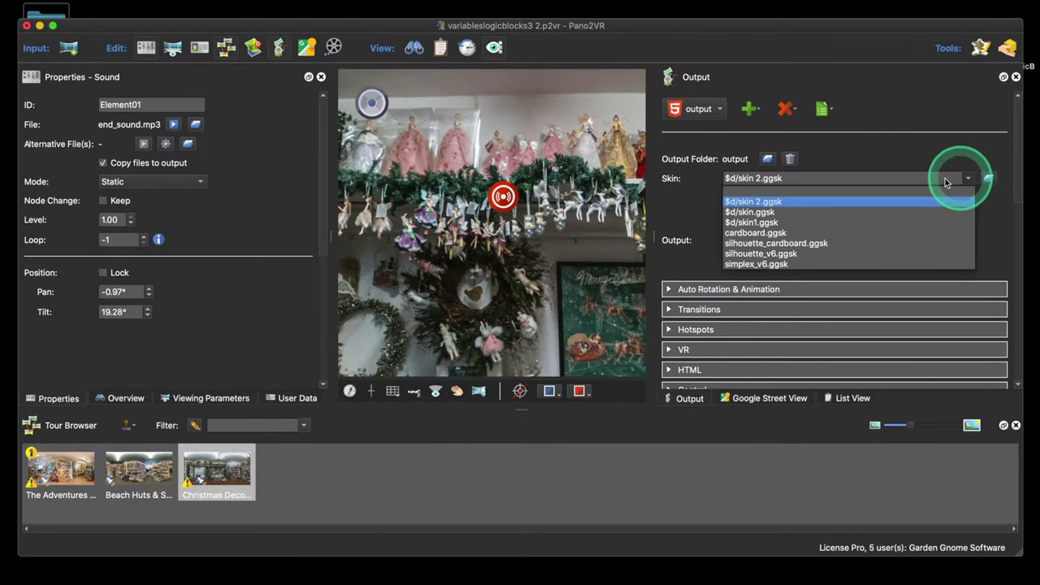
{"action": "left_click", "coordinate": [807, 222]}
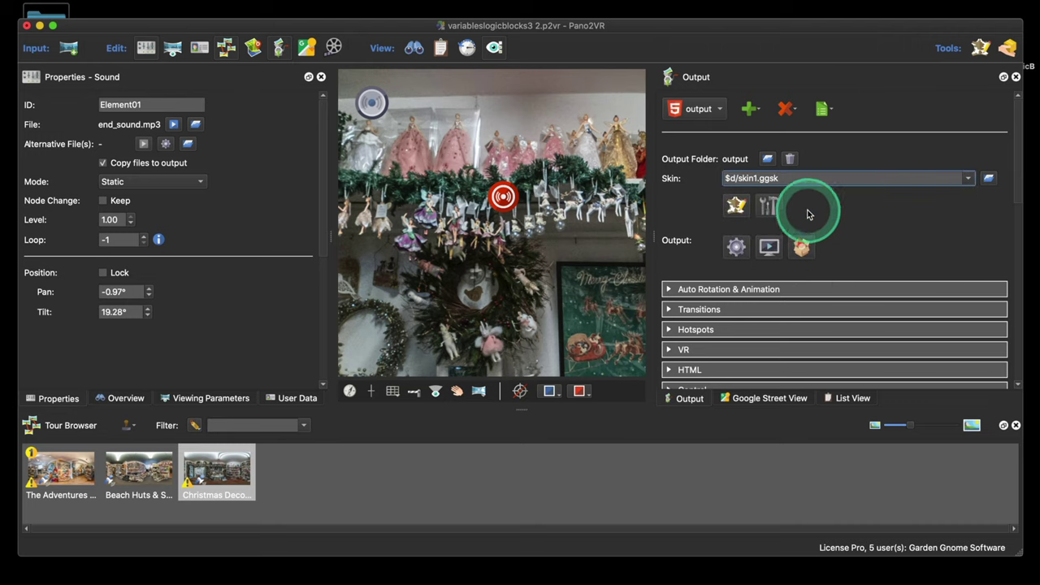
{"action": "left_click", "coordinate": [733, 207]}
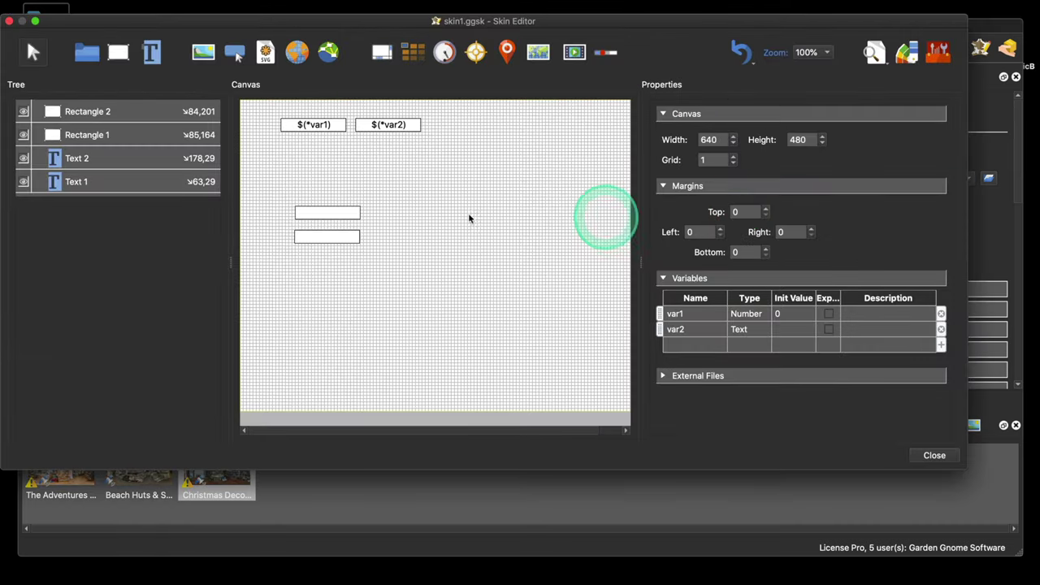
Draw a rectangle at about 346,170 on the canvas, to the right of the two existing rectangles.
{"action": "left_click", "coordinate": [124, 61]}
{"action": "left_click_drag", "start_coordinate": [463, 209], "coordinate": [518, 251]}
{"action": "scroll", "coordinate": [785, 347], "scroll_direction": "down", "scroll_amount": 2}
{"action": "scroll", "coordinate": [785, 347], "scroll_direction": "down", "scroll_amount": 4}
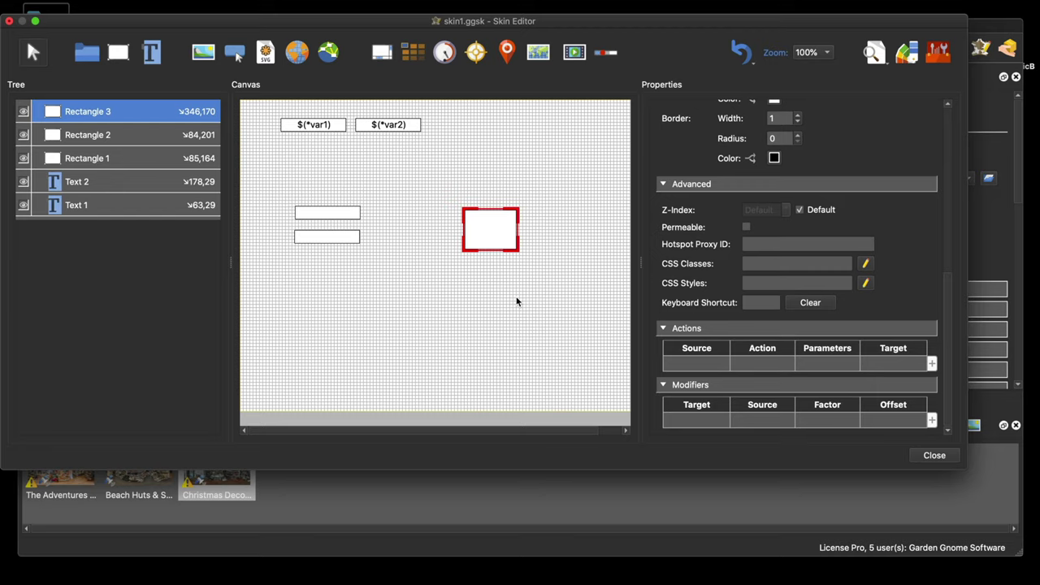
Examine the action sources available for the new rectangle, including Variable Changed, and cancel the action settings.
{"action": "double_click", "coordinate": [690, 362]}
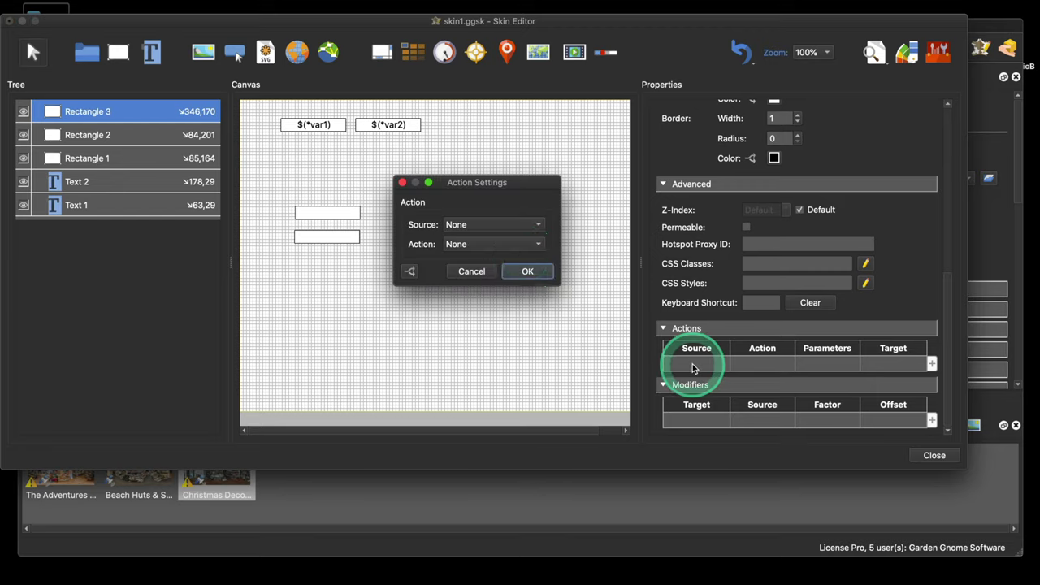
{"action": "left_click", "coordinate": [497, 226]}
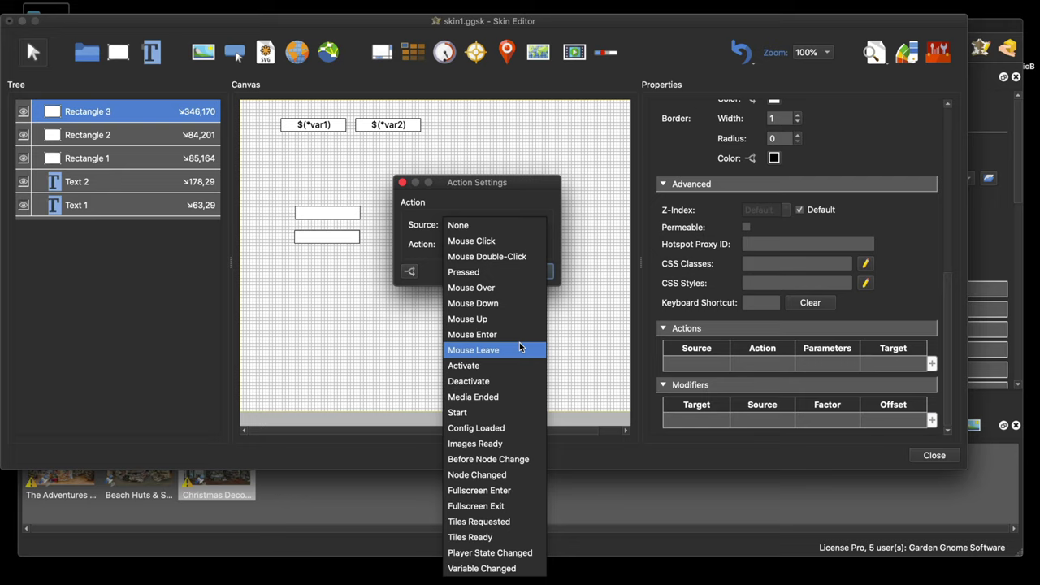
{"action": "left_click_drag", "start_coordinate": [520, 240], "coordinate": [524, 220]}
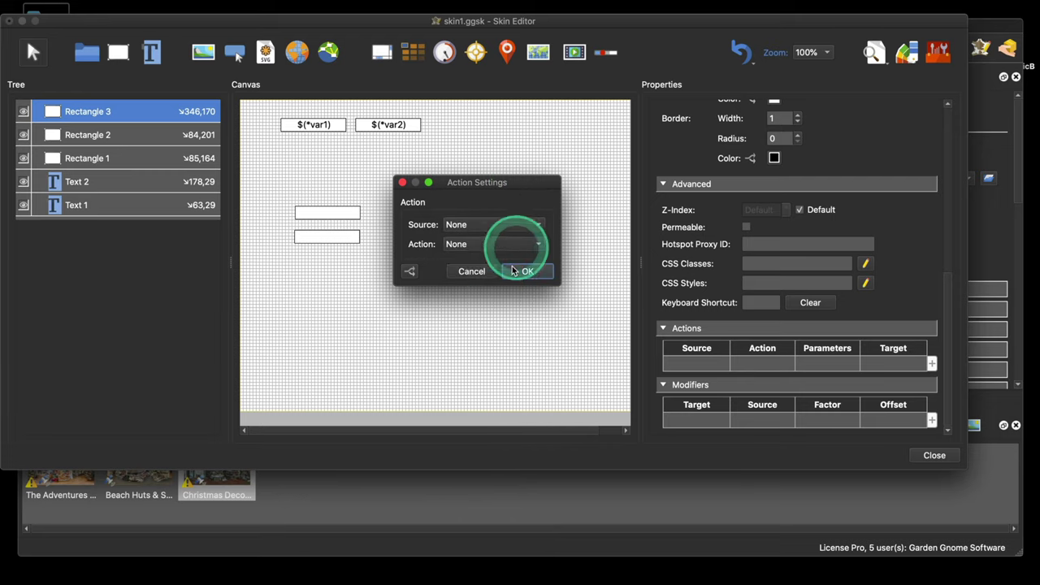
{"action": "left_click", "coordinate": [468, 271]}
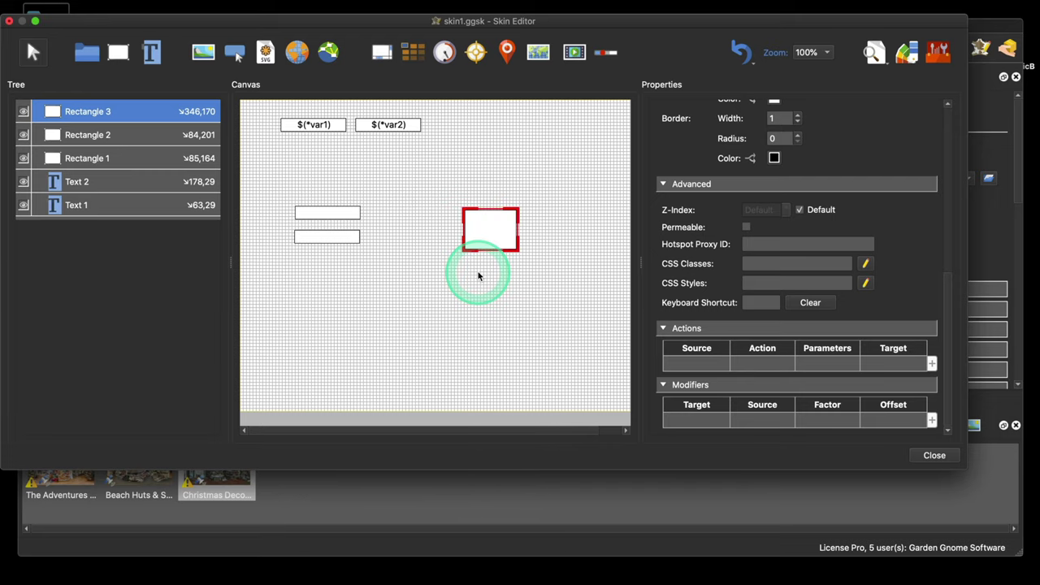
Try * as the Hotspot Proxy ID of the rectangle moved to about 378,156, and delete that rectangle from the canvas.
{"action": "left_click", "coordinate": [511, 236]}
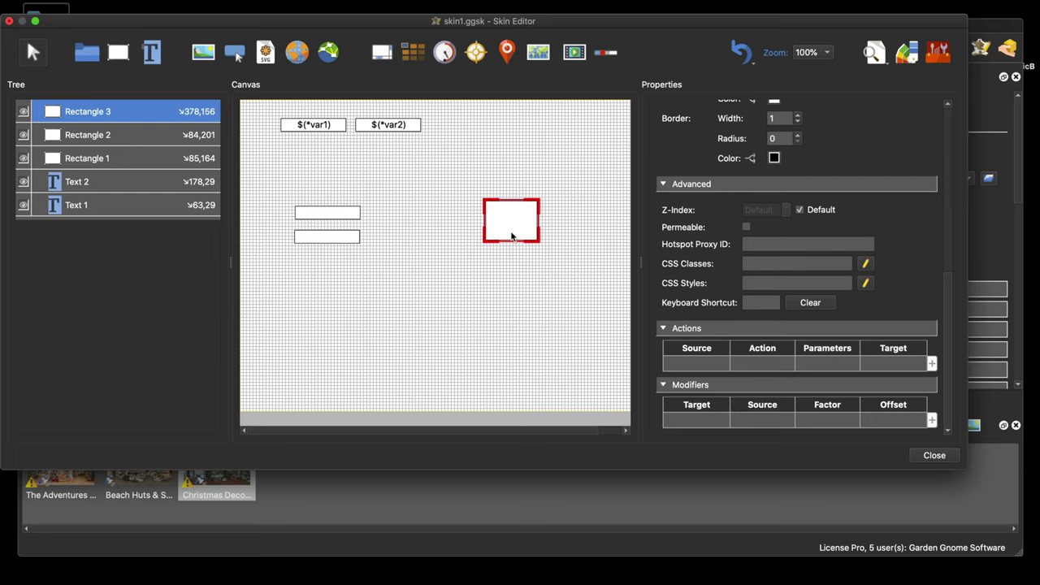
{"action": "left_click", "coordinate": [513, 225]}
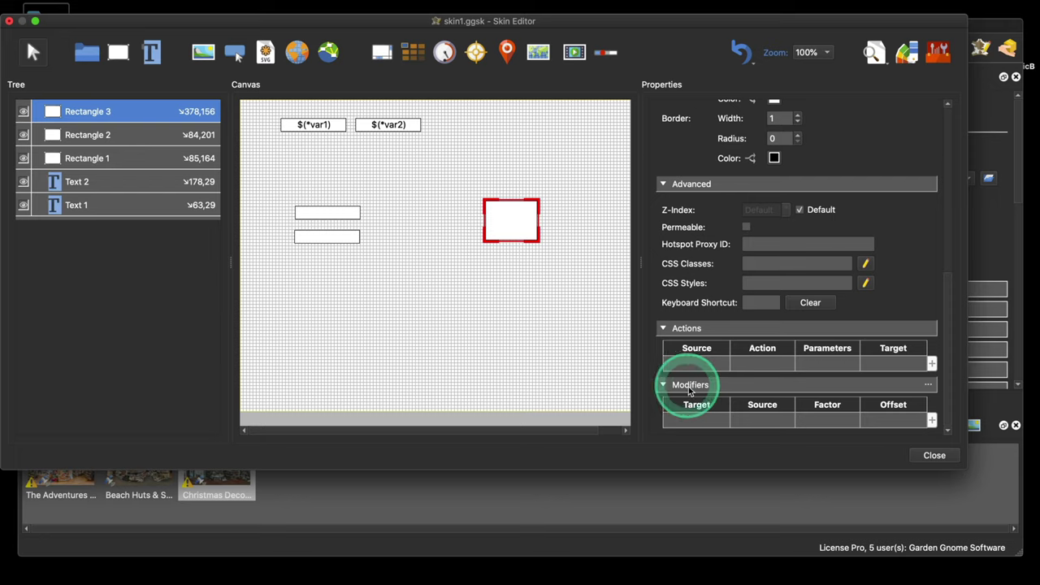
{"action": "scroll", "coordinate": [711, 382], "scroll_direction": "up", "scroll_amount": 1}
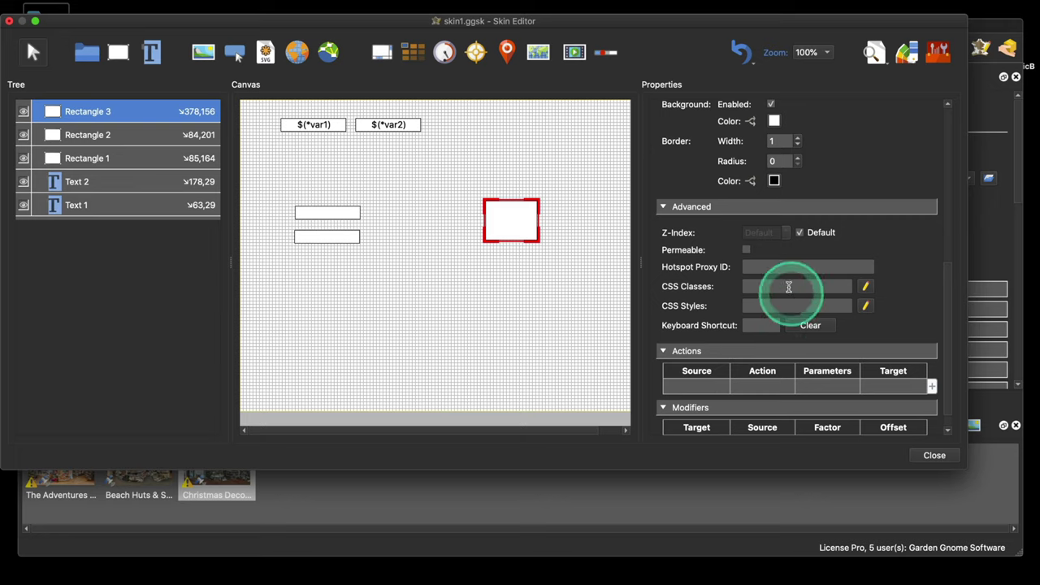
{"action": "left_click", "coordinate": [766, 268]}
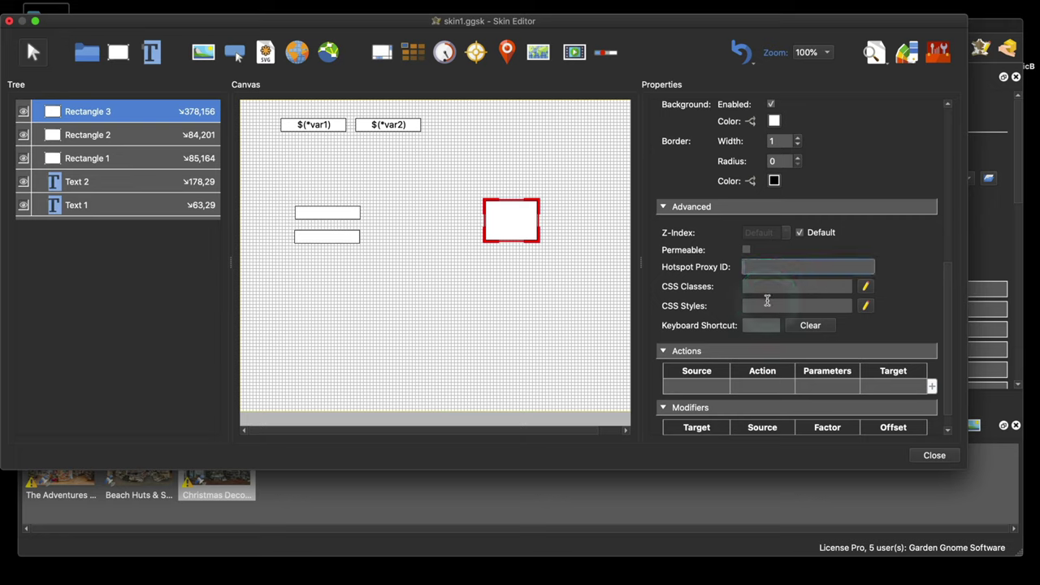
{"action": "type", "text": "*"}
{"action": "key", "text": "BackSpace"}
{"action": "left_click", "coordinate": [522, 232]}
{"action": "key", "text": "BackSpace"}
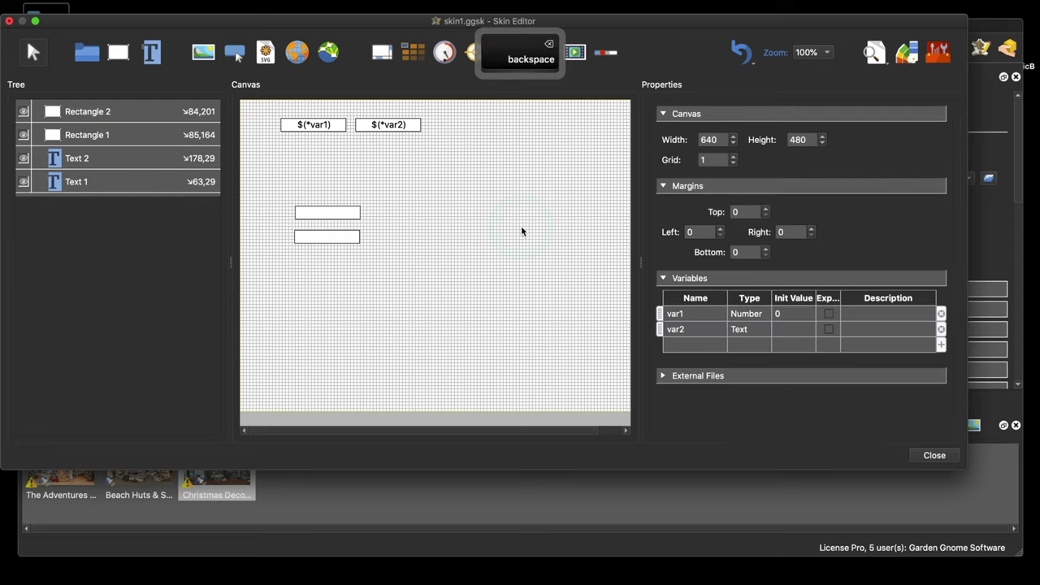